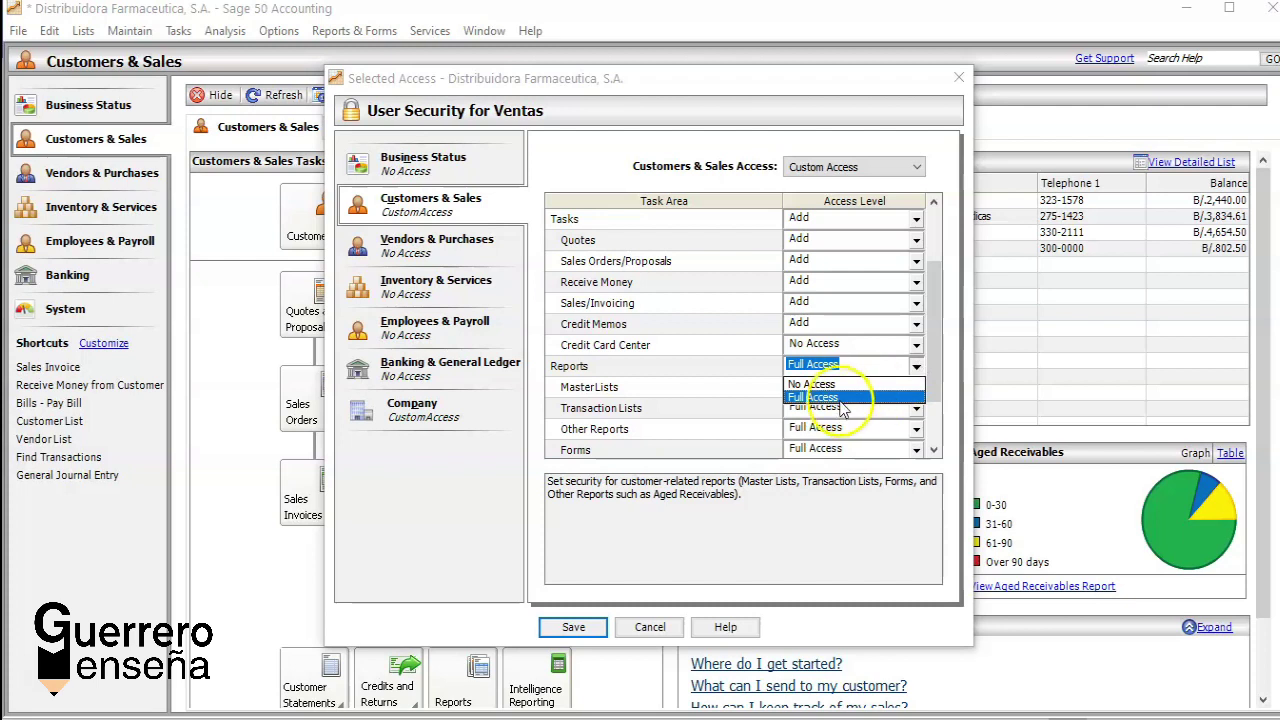
Step: Review the Ventas user's Customers & Sales access levels, save them, and close User Security
{"action": "left_click", "coordinate": [933, 450]}
{"action": "left_click", "coordinate": [933, 450]}
{"action": "left_click", "coordinate": [933, 450]}
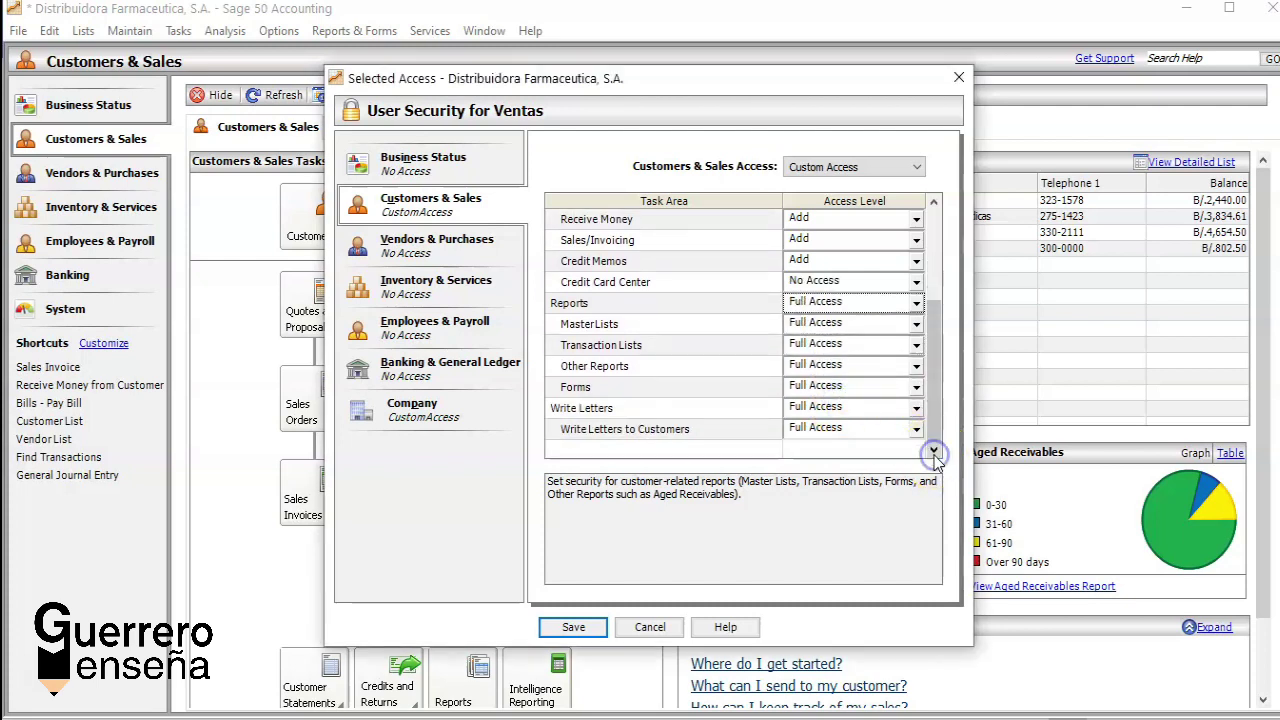
{"action": "left_click", "coordinate": [934, 229]}
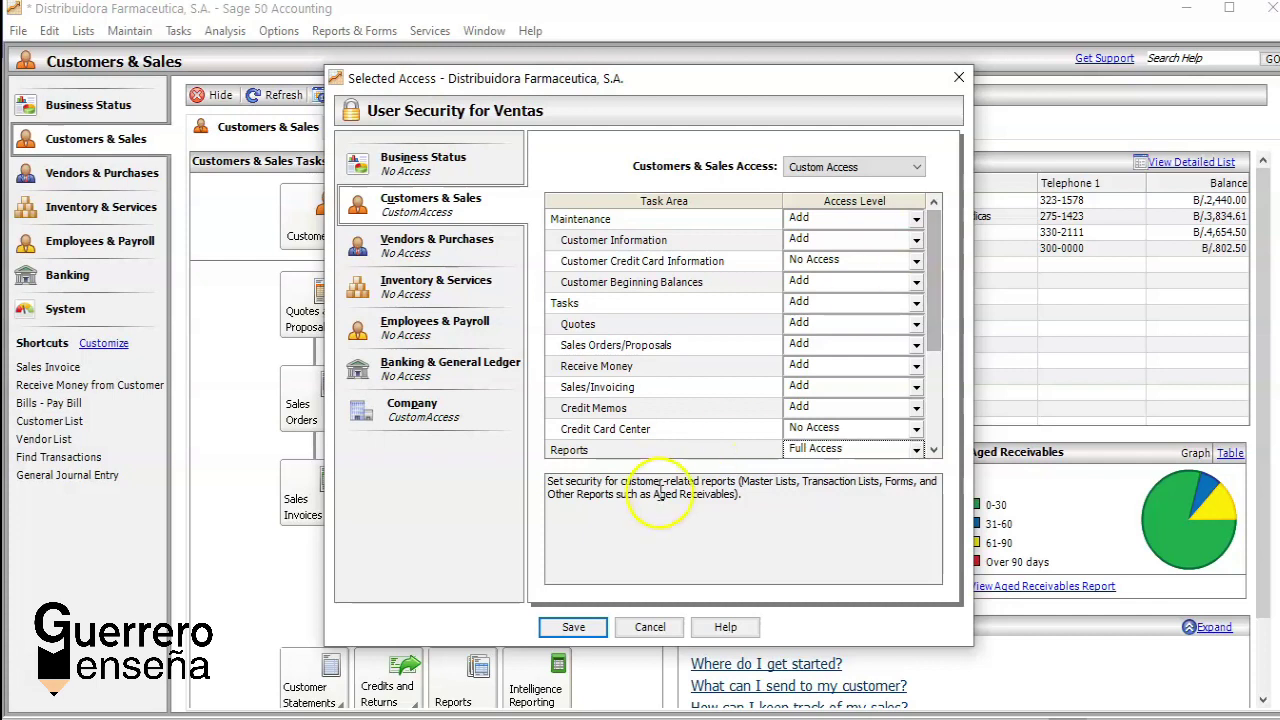
{"action": "left_click", "coordinate": [573, 628]}
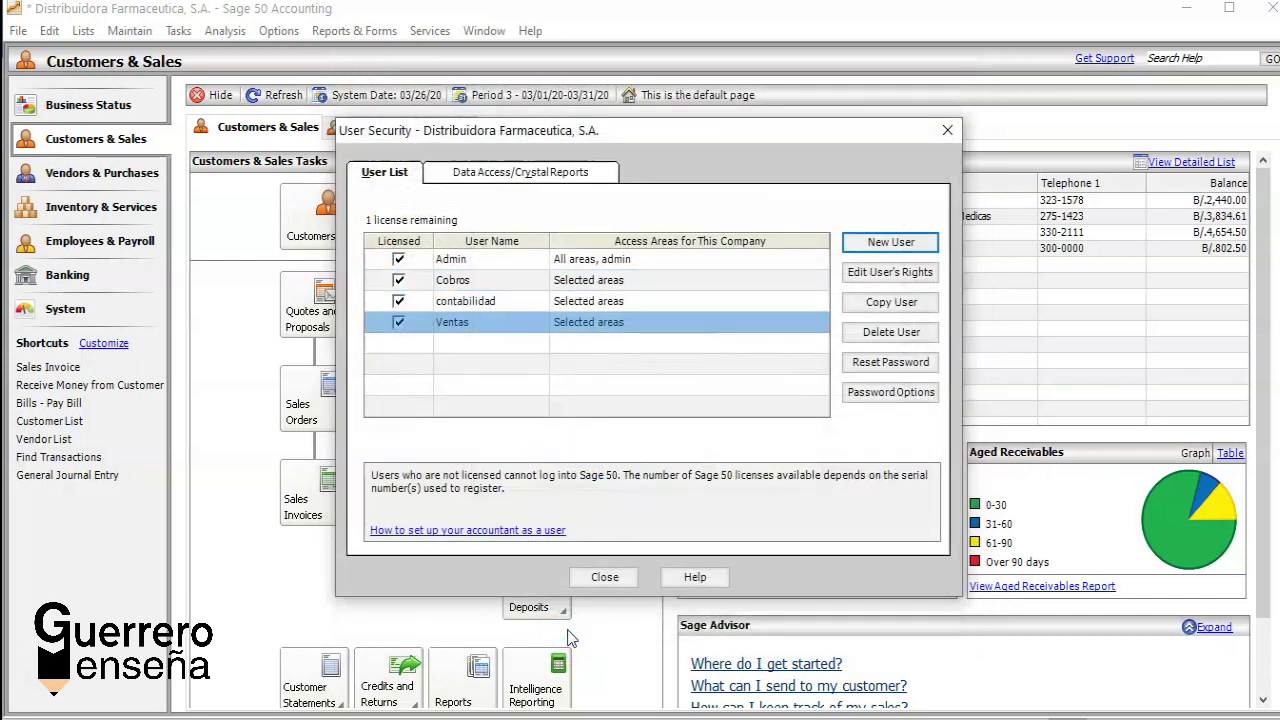
{"action": "left_click", "coordinate": [604, 580]}
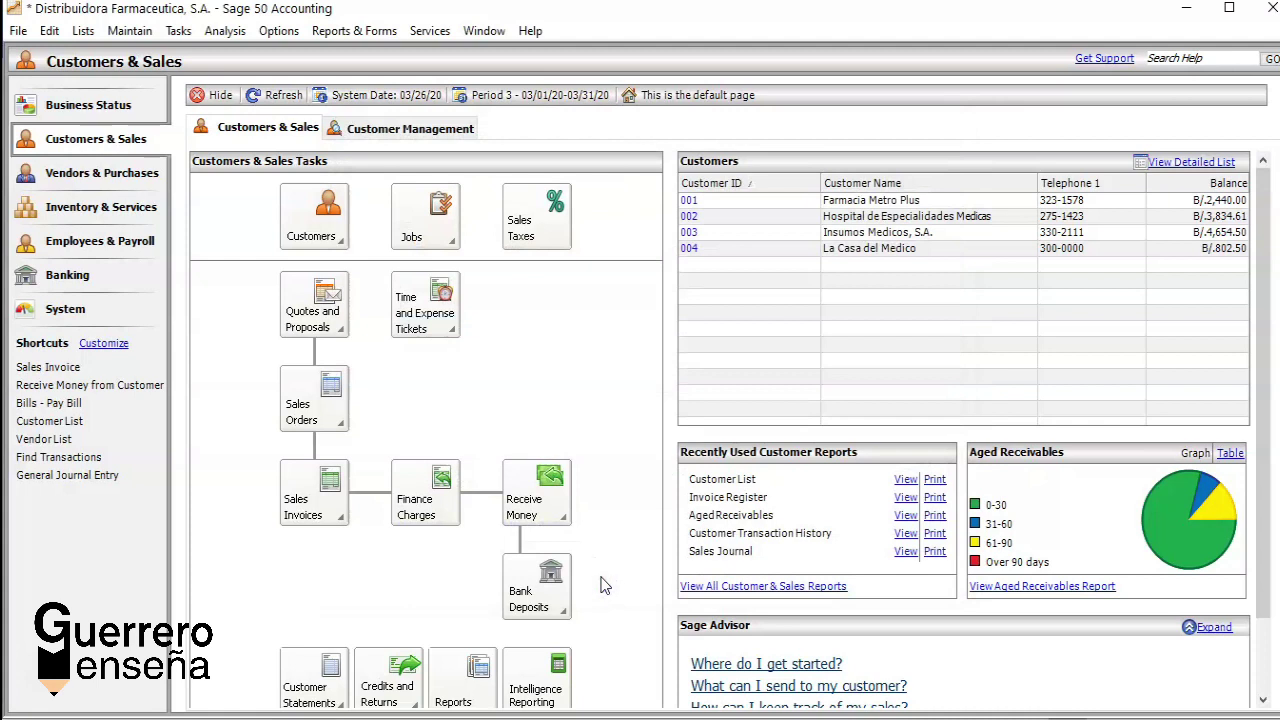
Step: Exit Sage 50 Accounting from the File menu
{"action": "left_click", "coordinate": [583, 389]}
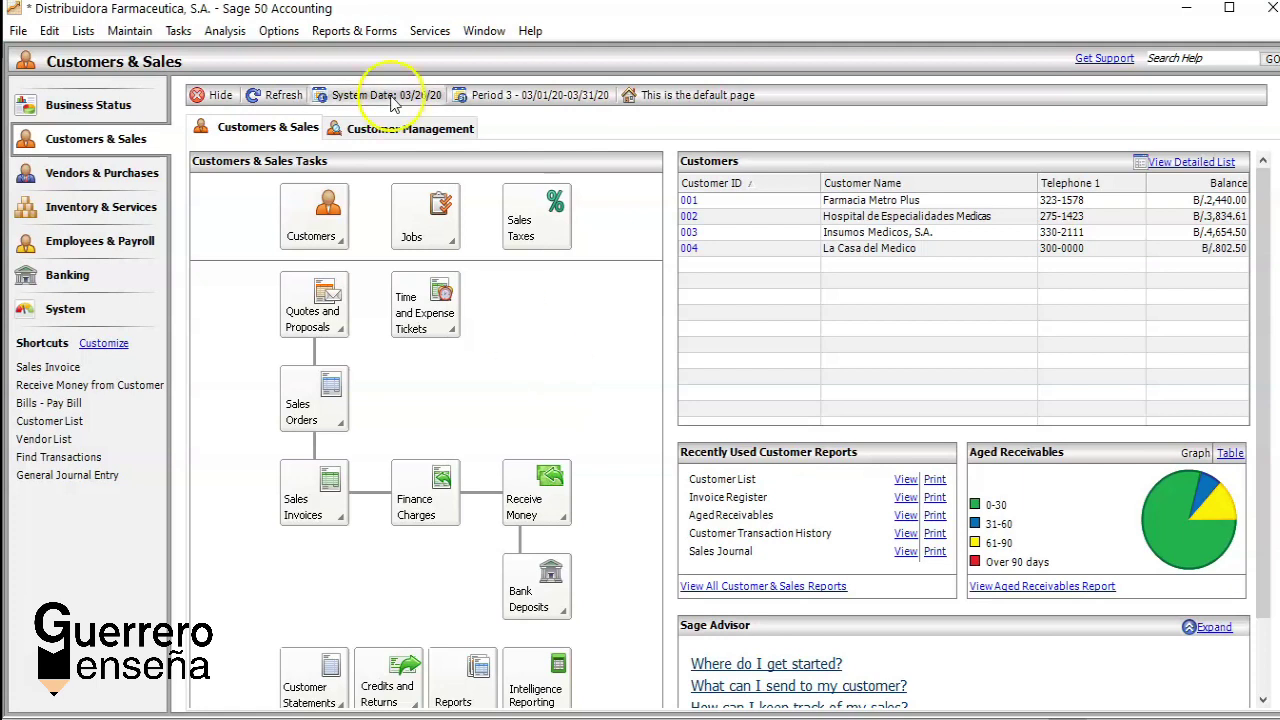
{"action": "left_click", "coordinate": [18, 31]}
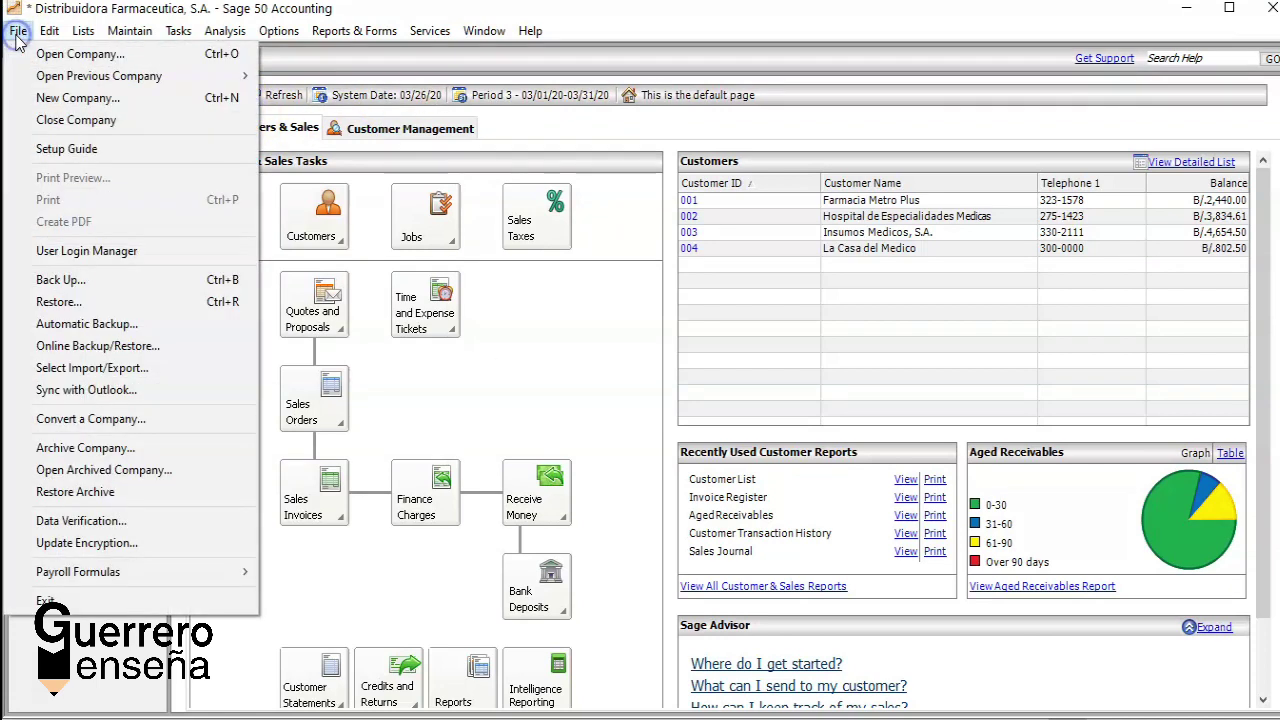
{"action": "left_click", "coordinate": [66, 602]}
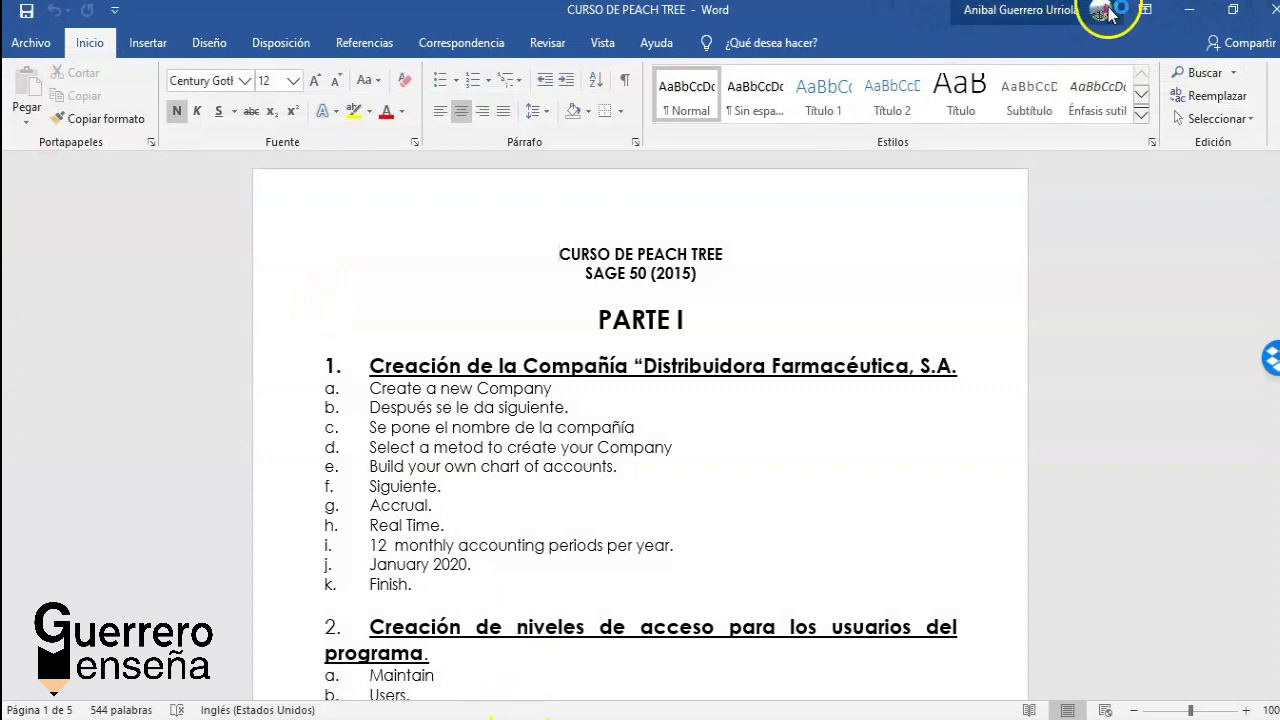
Step: Minimize Word and launch Sage 50 Accounting 2015 from its desktop shortcut
{"action": "left_click", "coordinate": [1190, 12]}
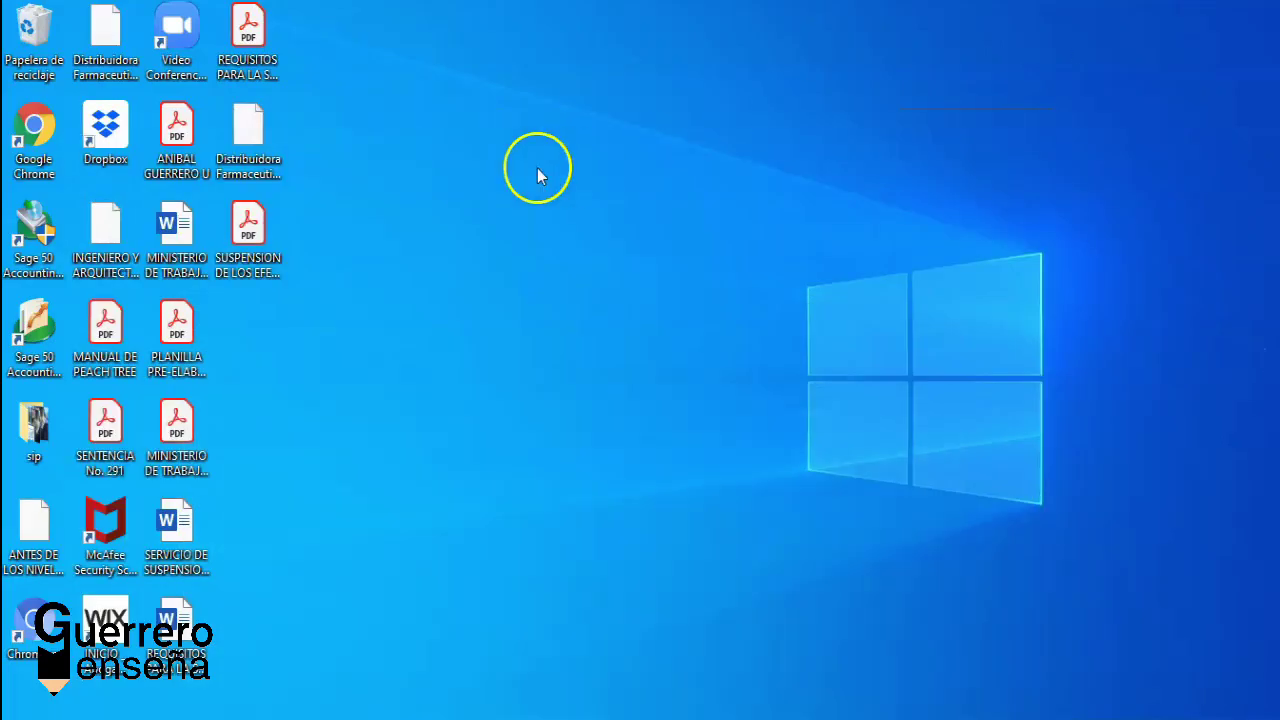
{"action": "left_click", "coordinate": [44, 322]}
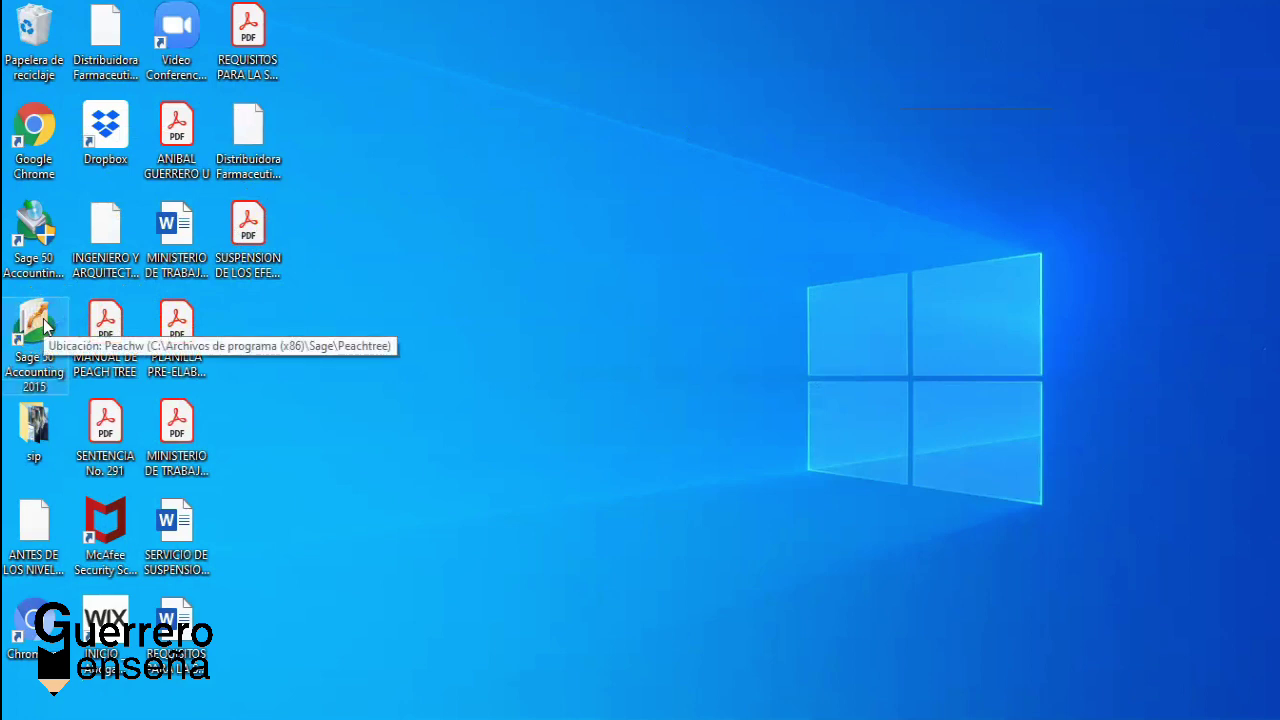
{"action": "double_click", "coordinate": [44, 322]}
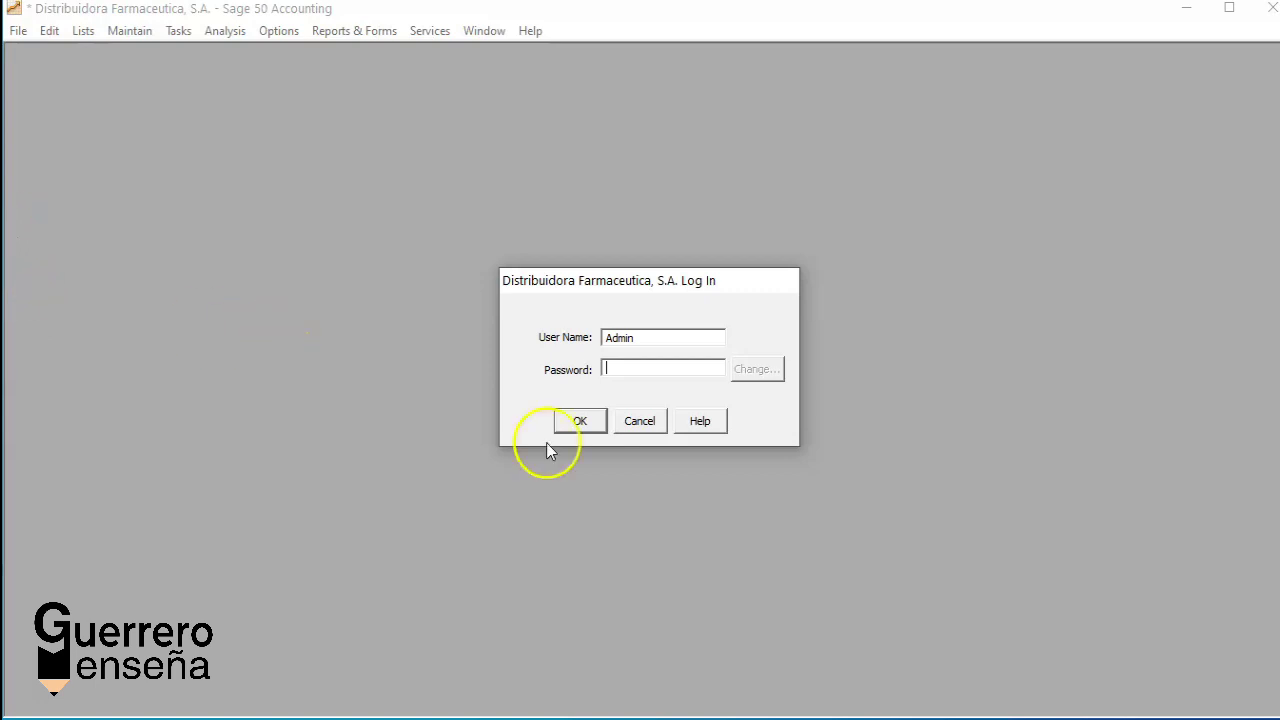
Step: Log in to Distribuidora Farmaceutica, S.A. as user Ventas with its password
{"action": "left_click", "coordinate": [669, 335]}
{"action": "key", "text": "BackSpace"}
{"action": "key", "text": "BackSpace"}
{"action": "key", "text": "BackSpace"}
{"action": "key", "text": "BackSpace"}
{"action": "key", "text": "BackSpace"}
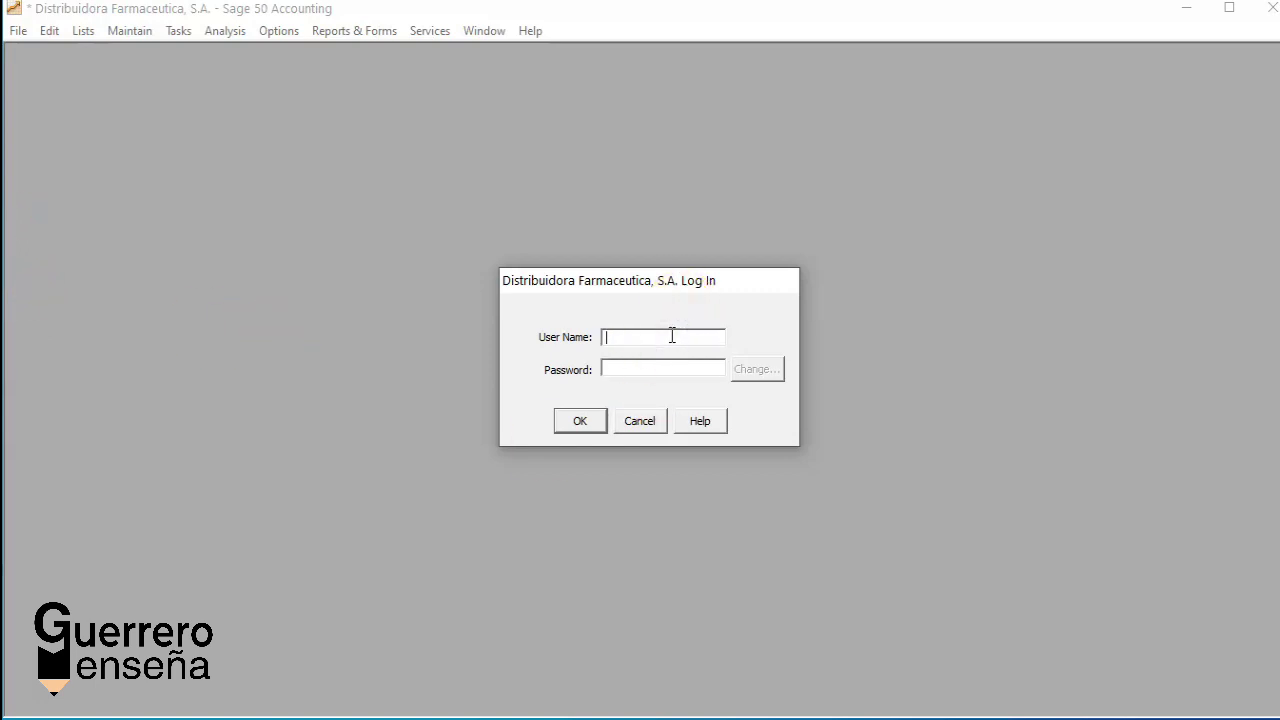
{"action": "type", "text": "Ventas"}
{"action": "left_click", "coordinate": [625, 369]}
{"action": "type", "text": "********"}
{"action": "left_click", "coordinate": [577, 421]}
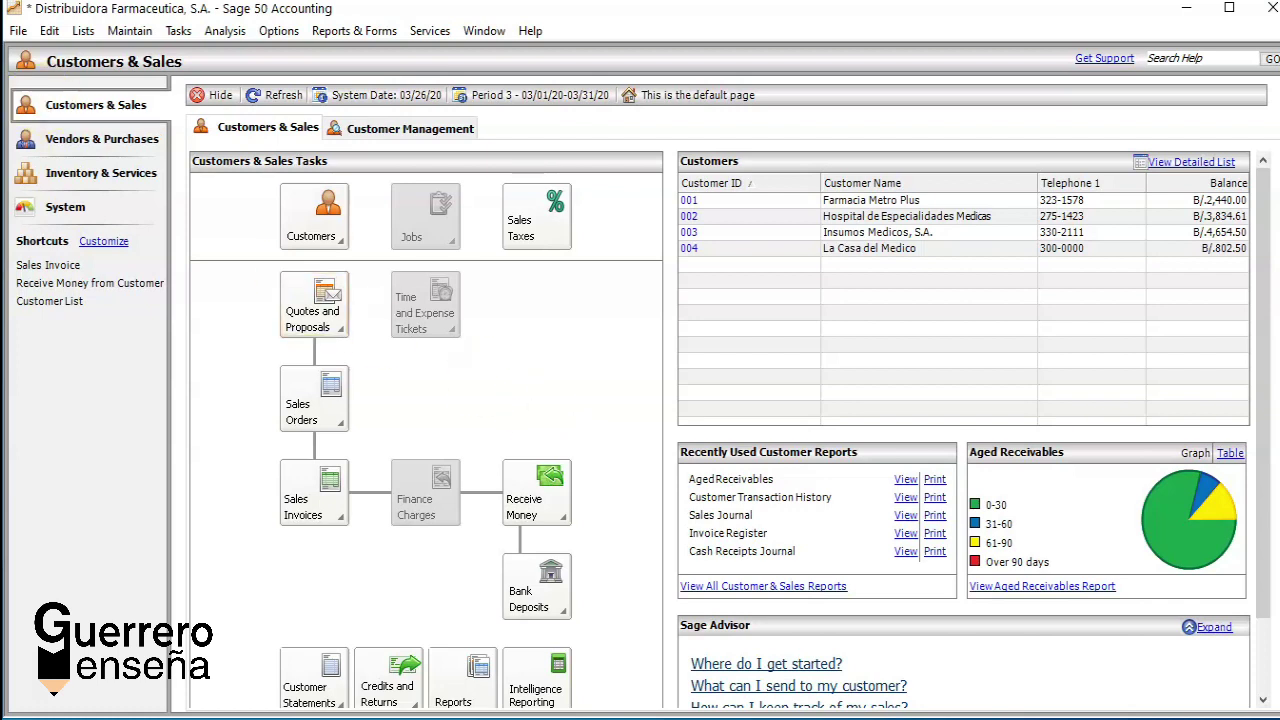
{"action": "left_click", "coordinate": [44, 146]}
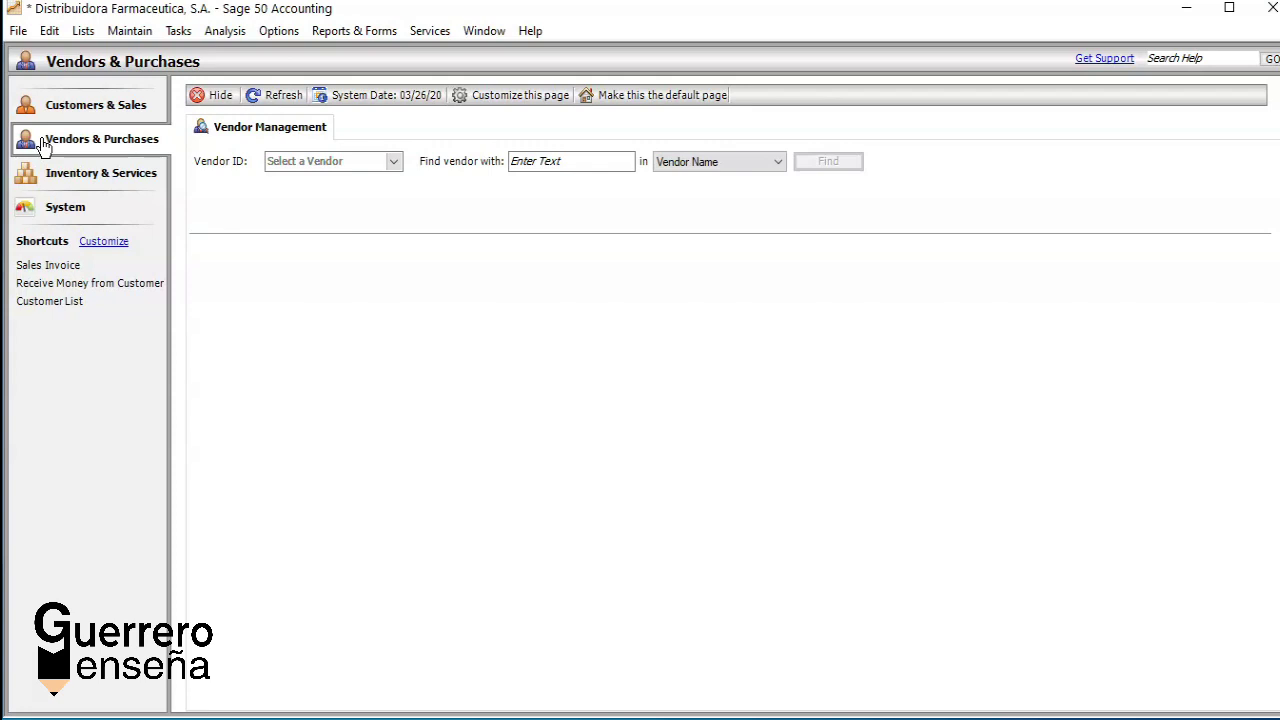
{"action": "left_click", "coordinate": [57, 175]}
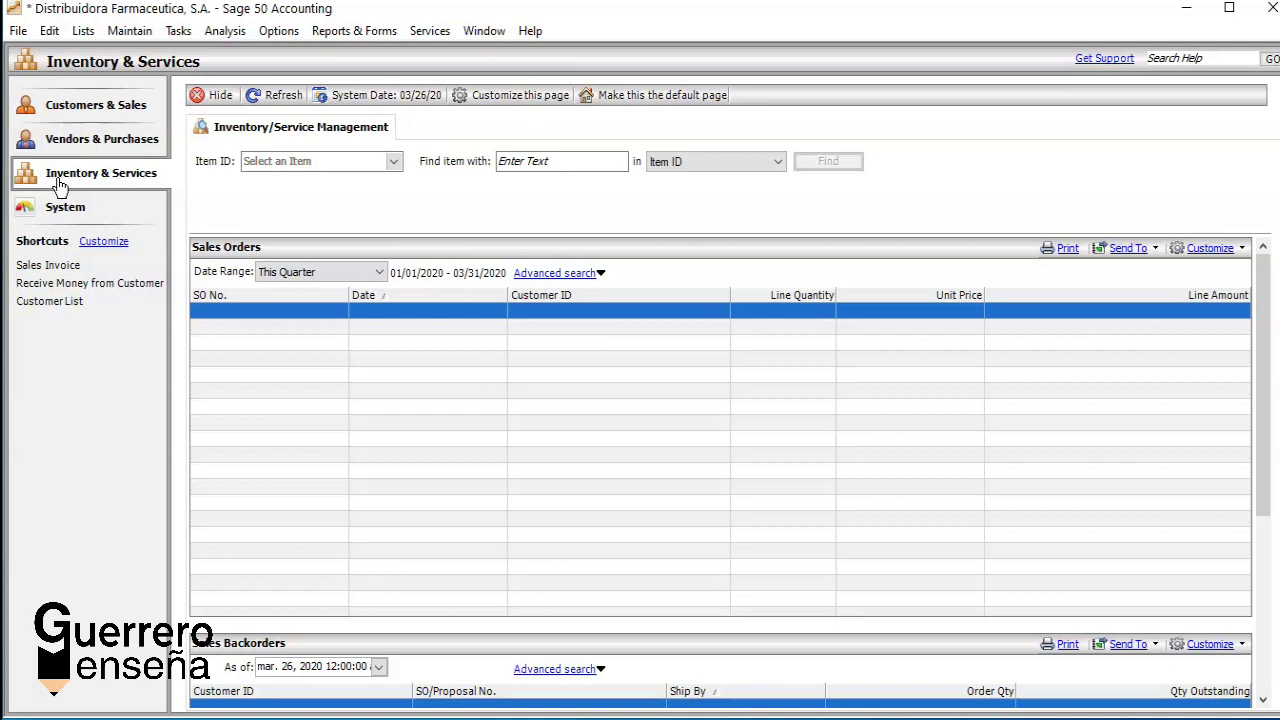
{"action": "left_click", "coordinate": [88, 108]}
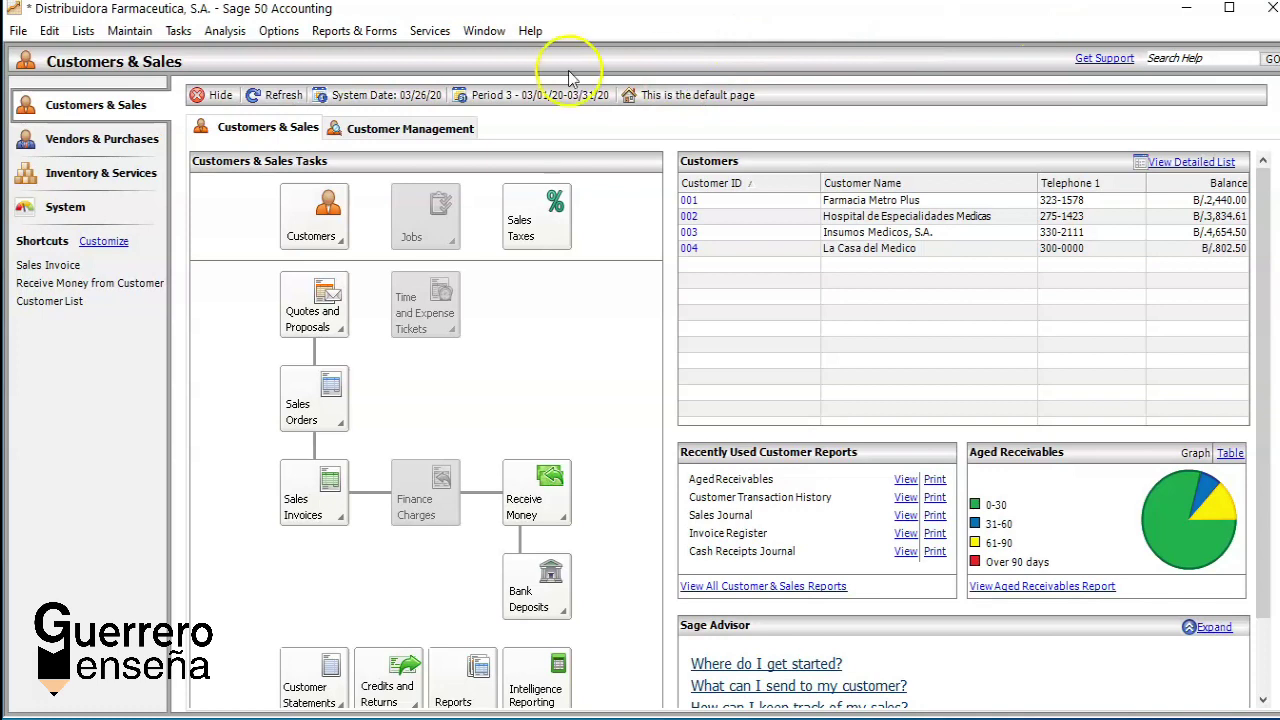
Step: Exit Sage 50 Accounting and relaunch it from the Sage 50 Accounting 2015 desktop shortcut
{"action": "left_click", "coordinate": [18, 33]}
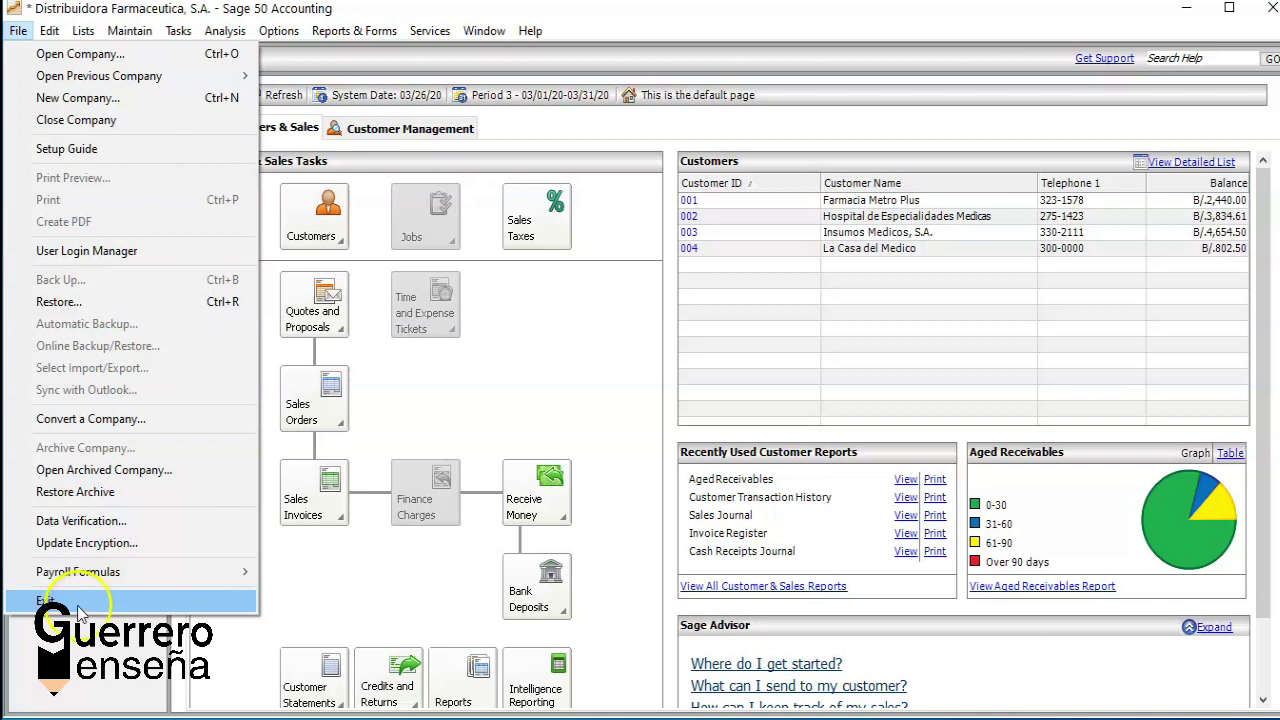
{"action": "left_click", "coordinate": [93, 603]}
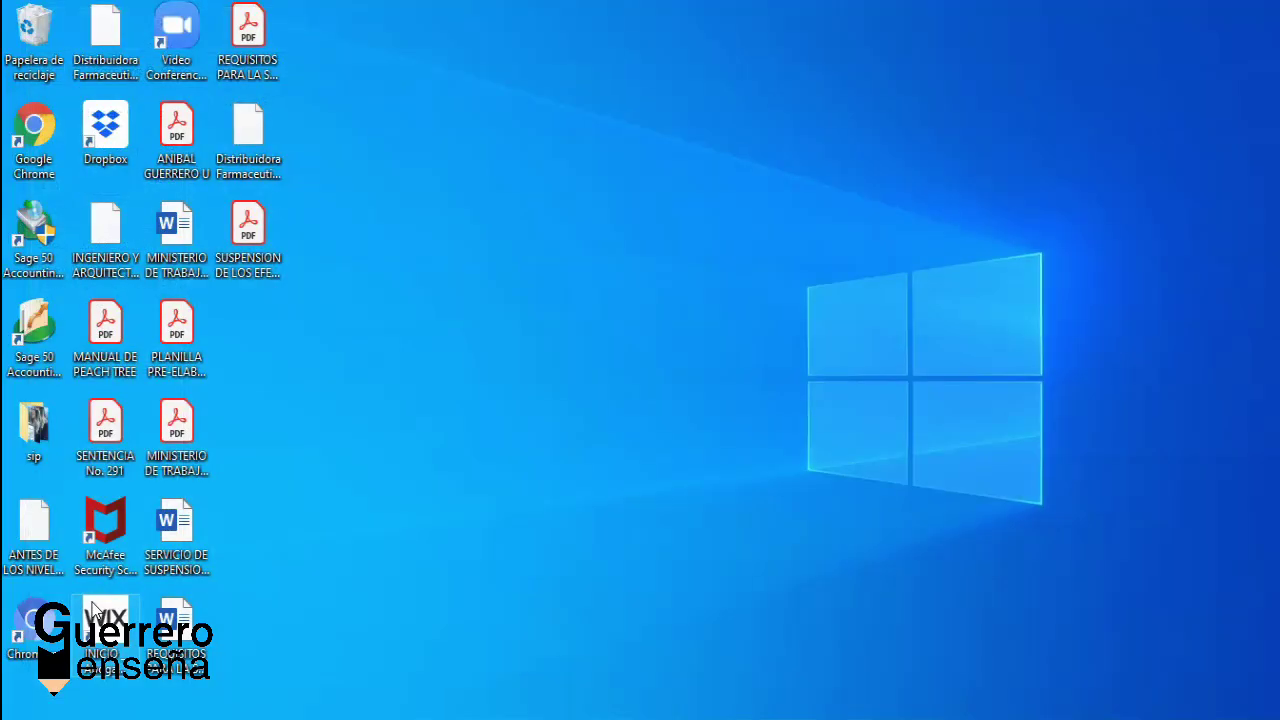
{"action": "left_click", "coordinate": [32, 320]}
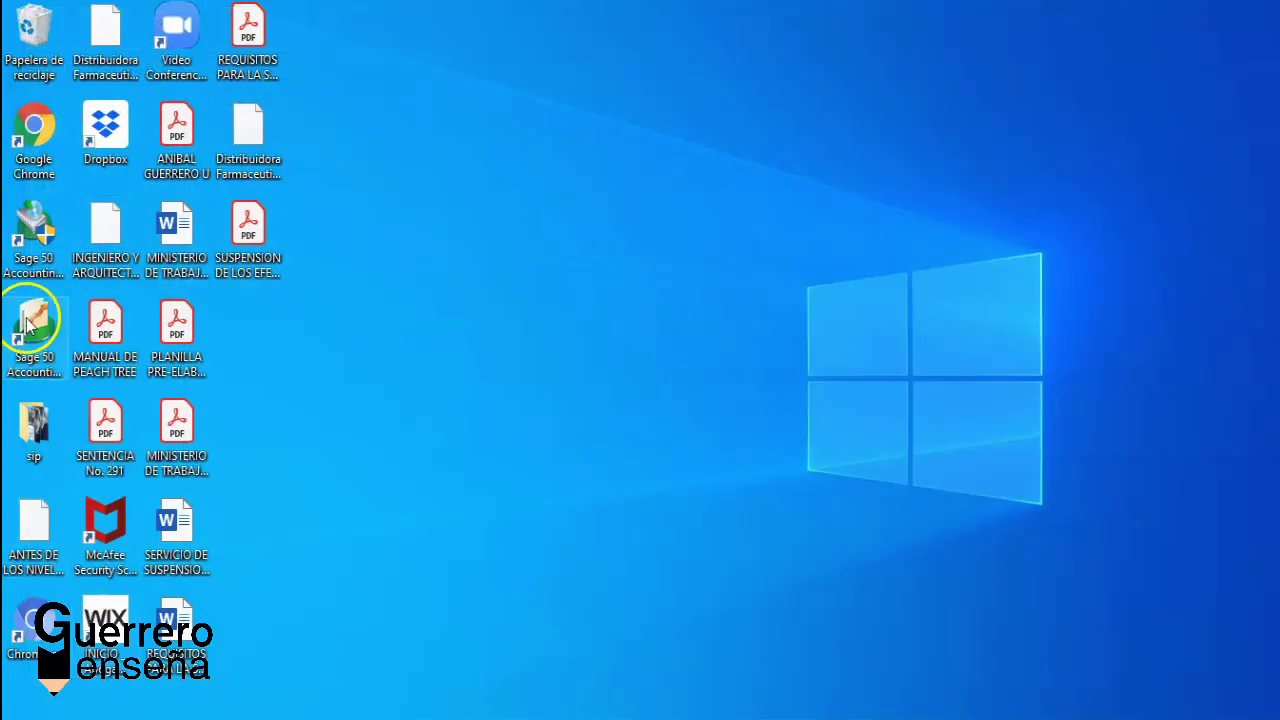
{"action": "double_click", "coordinate": [30, 318]}
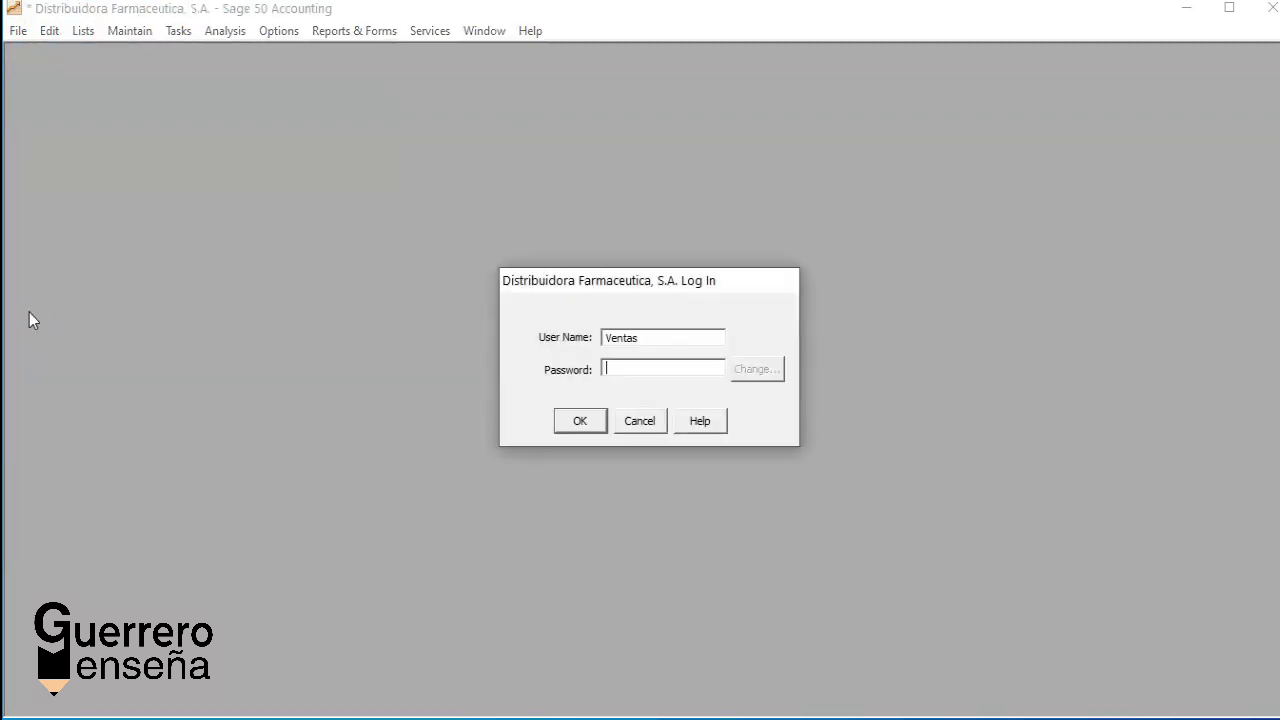
Step: Replace the prefilled user name with Admin, enter the Admin password, and log in
{"action": "left_click", "coordinate": [647, 337]}
{"action": "key", "text": "BackSpace"}
{"action": "key", "text": "BackSpace"}
{"action": "key", "text": "BackSpace"}
{"action": "key", "text": "BackSpace"}
{"action": "key", "text": "BackSpace"}
{"action": "key", "text": "BackSpace"}
{"action": "type", "text": "Admin"}
{"action": "left_click", "coordinate": [614, 372]}
{"action": "type", "text": "*******"}
{"action": "type", "text": "******"}
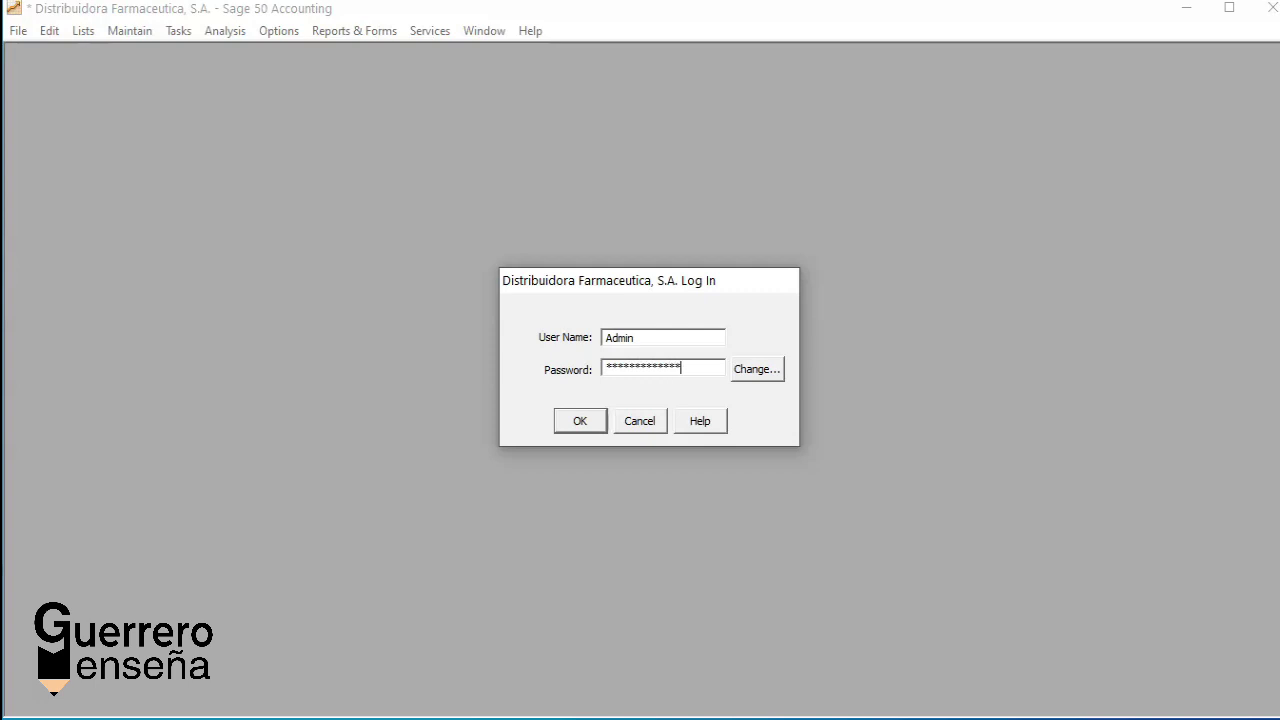
{"action": "left_click", "coordinate": [576, 430]}
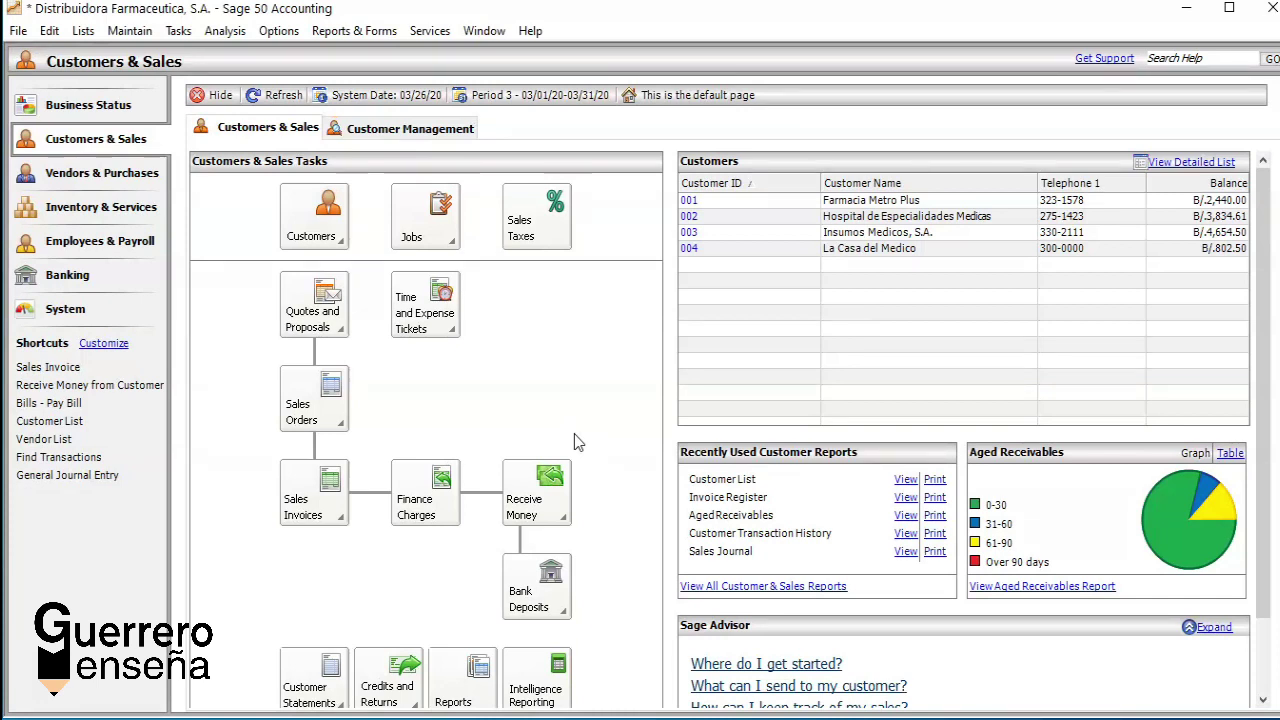
Step: Look over Vendors & Purchases and Inventory & Services, ending on the Employees & Payroll page
{"action": "left_click", "coordinate": [115, 190]}
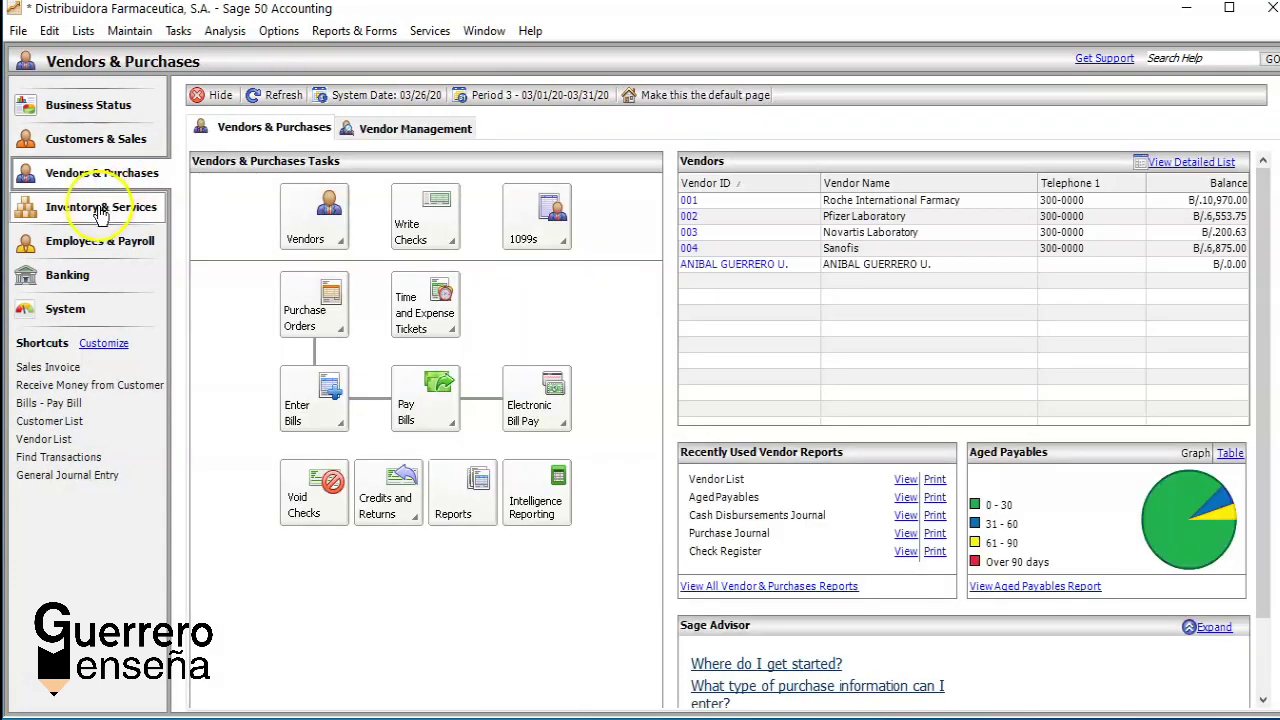
{"action": "left_click", "coordinate": [98, 207]}
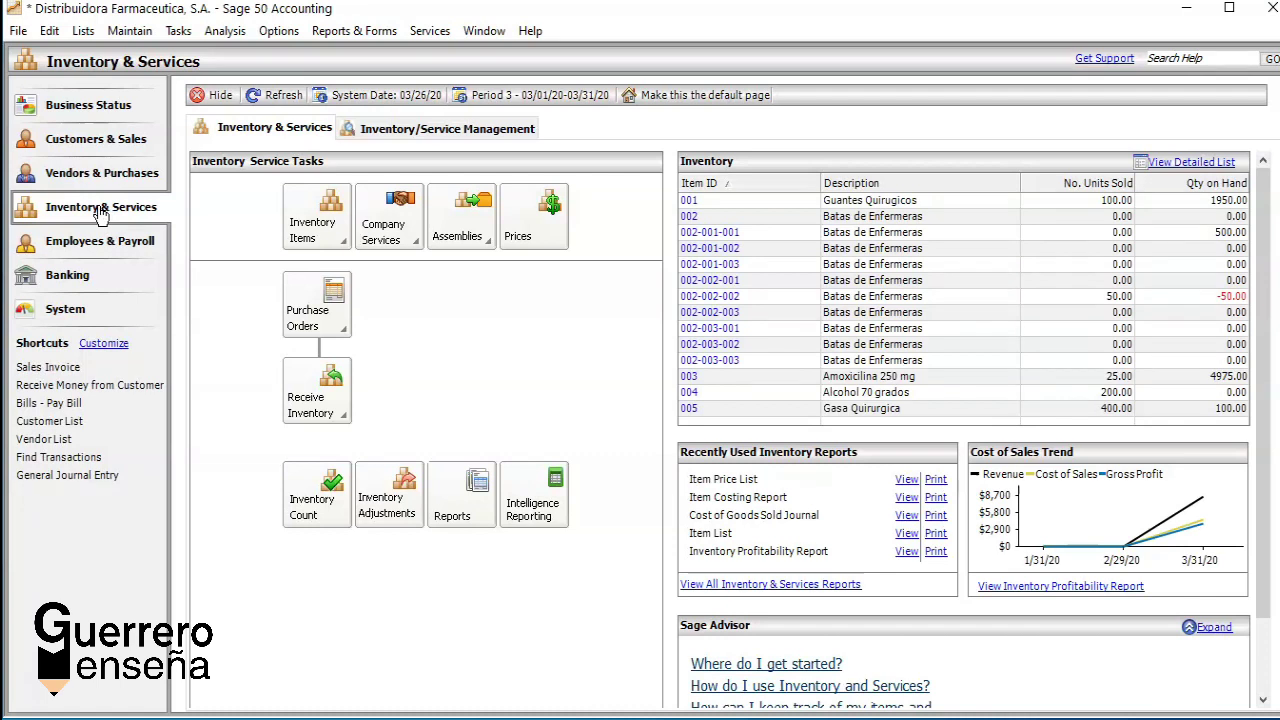
{"action": "left_click", "coordinate": [83, 244]}
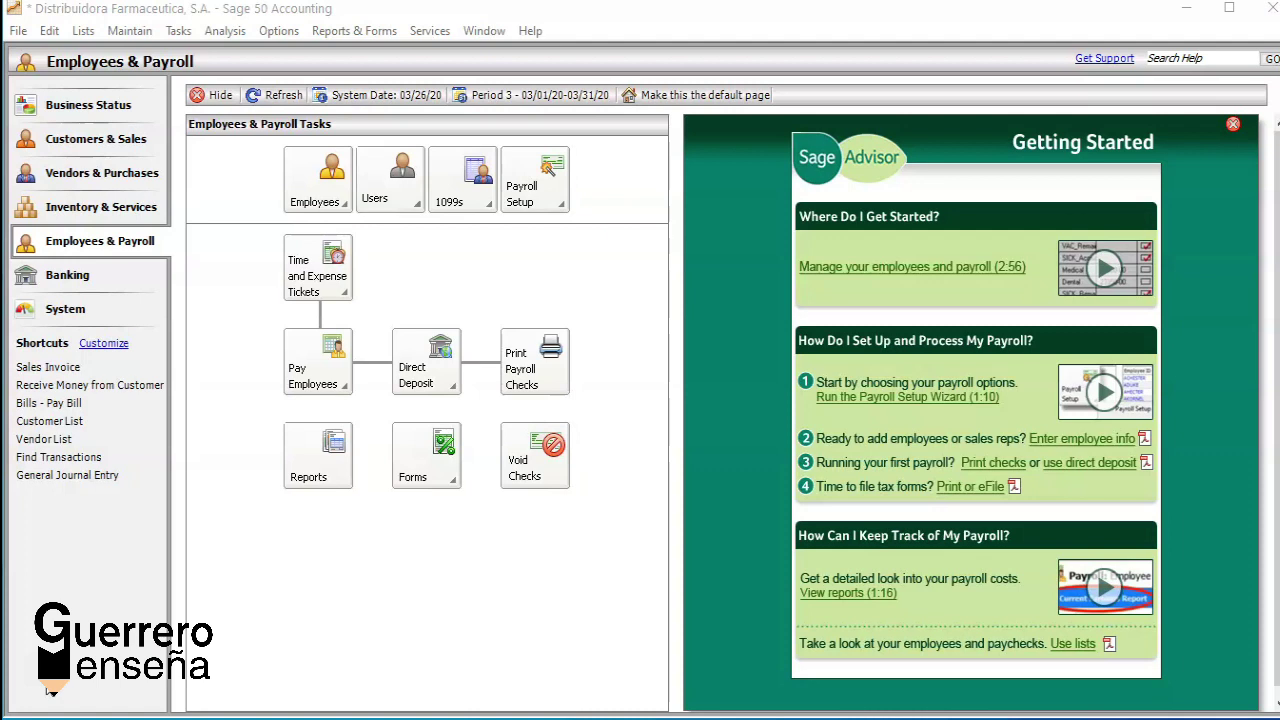
Step: Open Maintain > Chart of Accounts on a blank new account record
{"action": "left_click", "coordinate": [130, 31]}
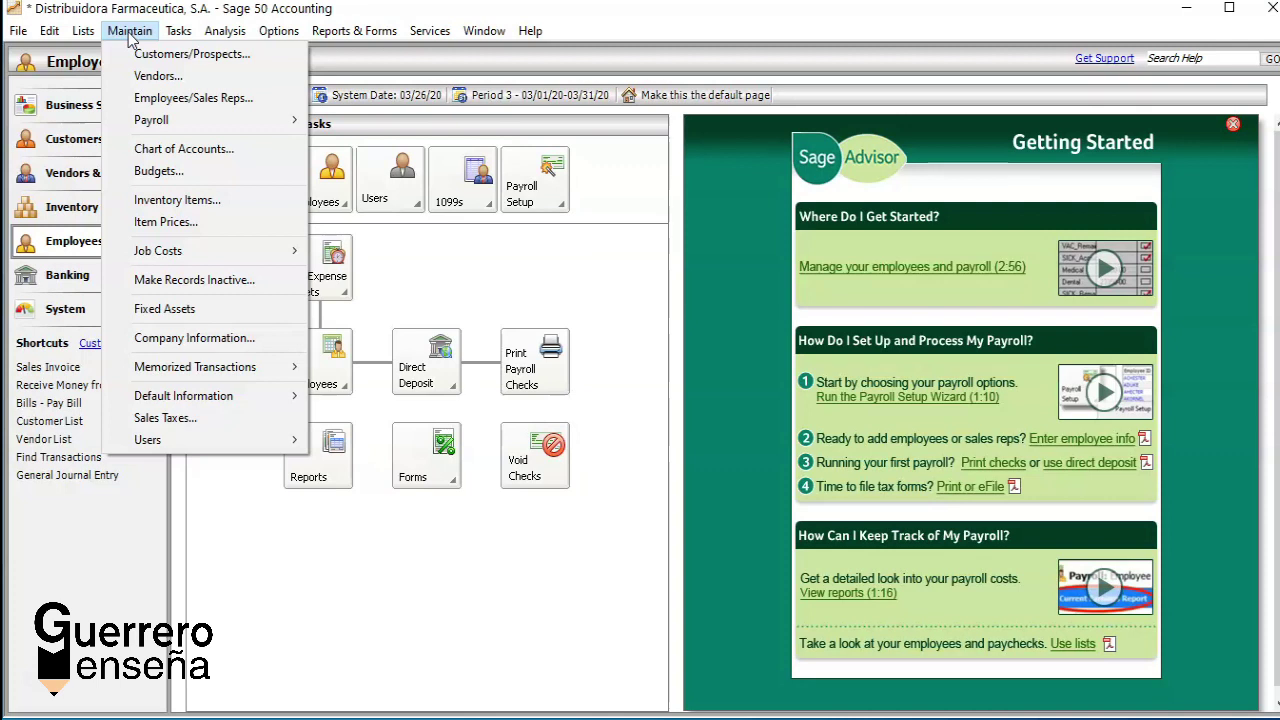
{"action": "left_click", "coordinate": [145, 148]}
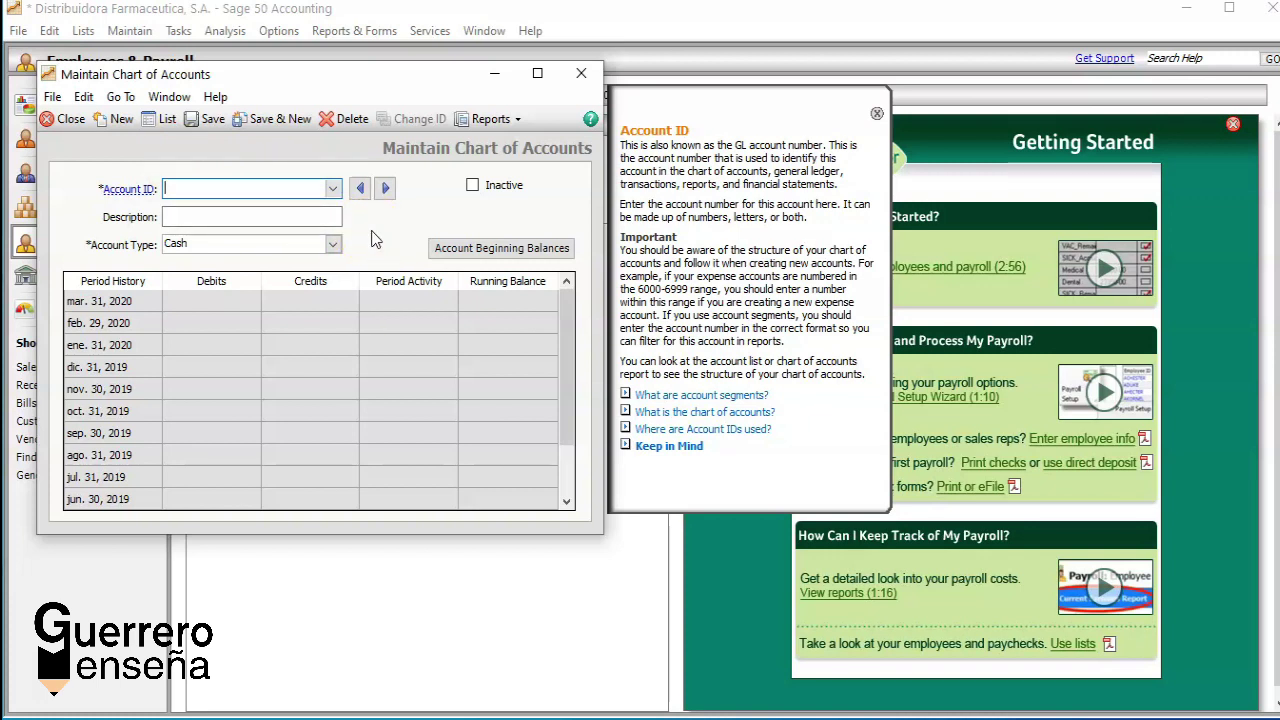
Step: Load account 100 Caja General from the Account ID list
{"action": "left_click", "coordinate": [333, 189]}
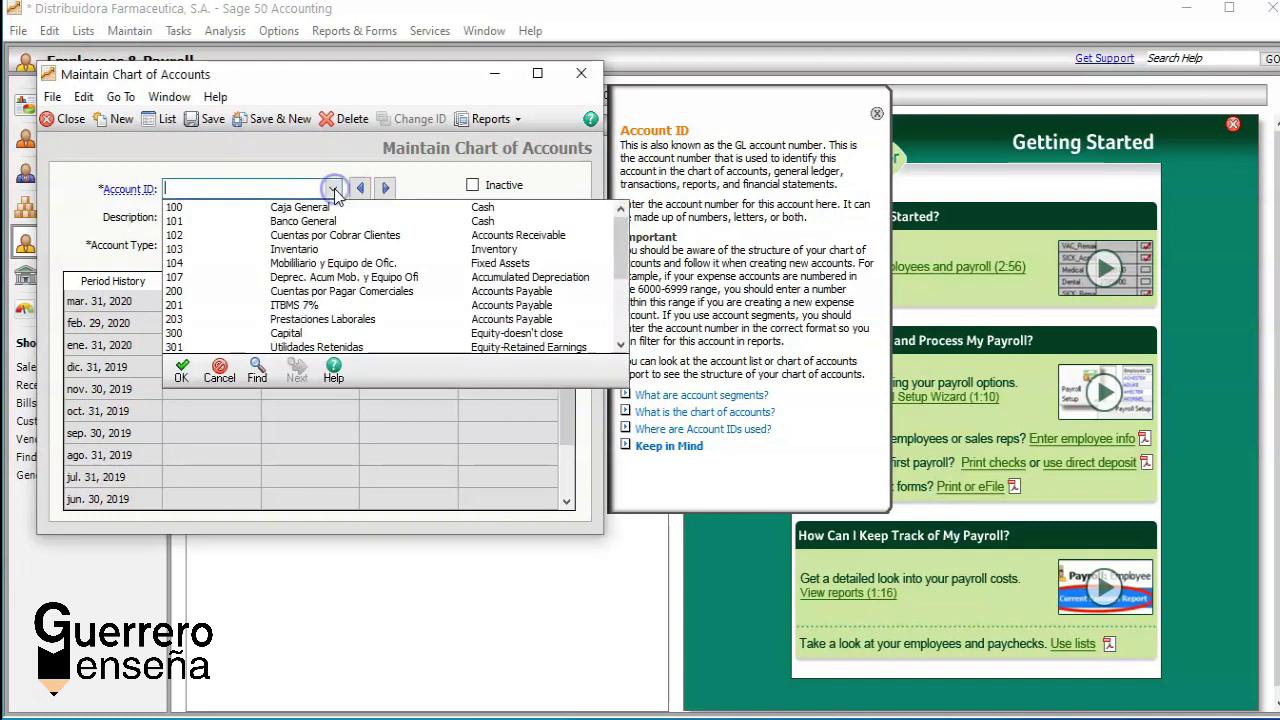
{"action": "double_click", "coordinate": [320, 207]}
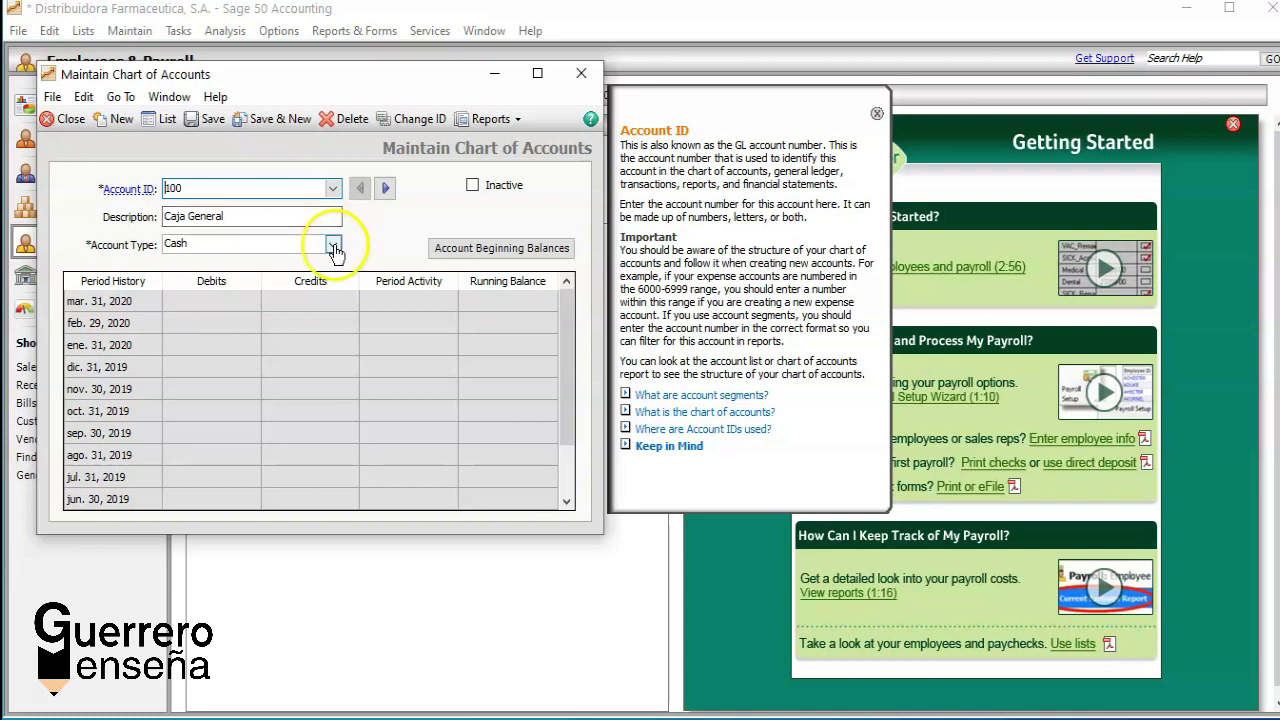
{"action": "left_click", "coordinate": [333, 245]}
{"action": "left_click", "coordinate": [334, 252]}
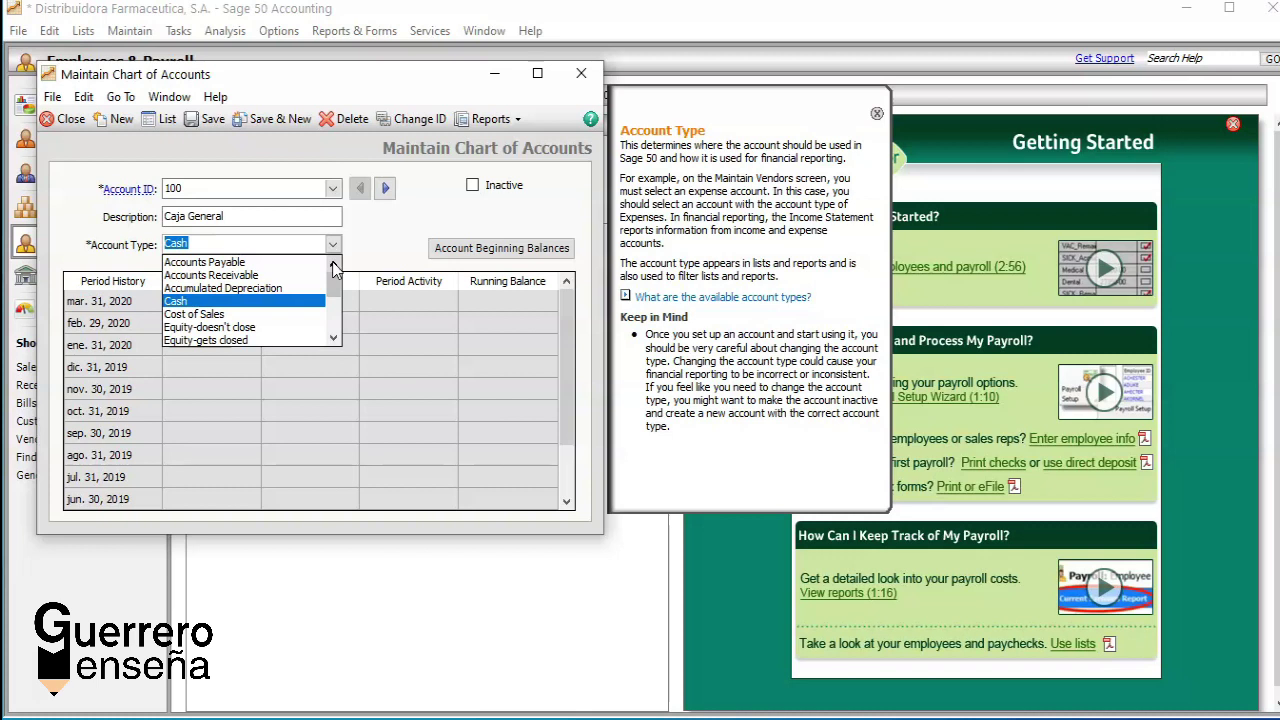
{"action": "left_click", "coordinate": [252, 301]}
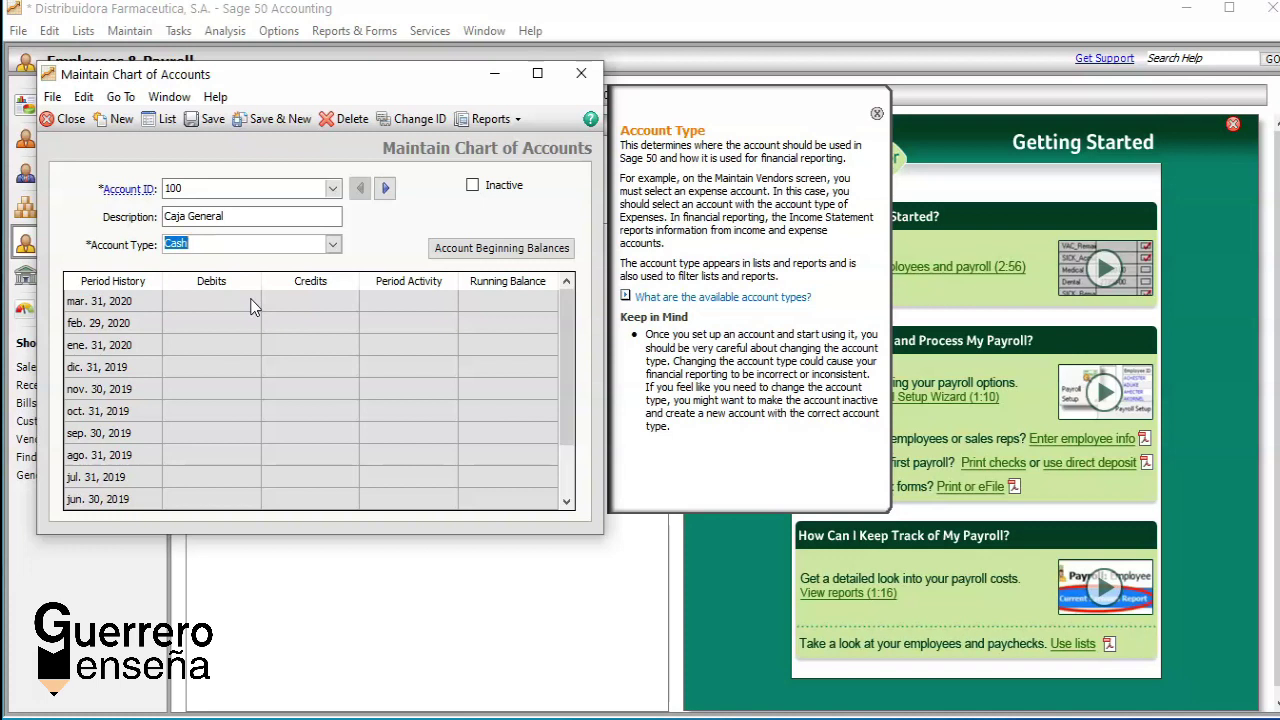
Step: Advance from account 100 through 101 Banco General to 102 Cuentas por Cobrar Clientes
{"action": "left_click", "coordinate": [387, 189]}
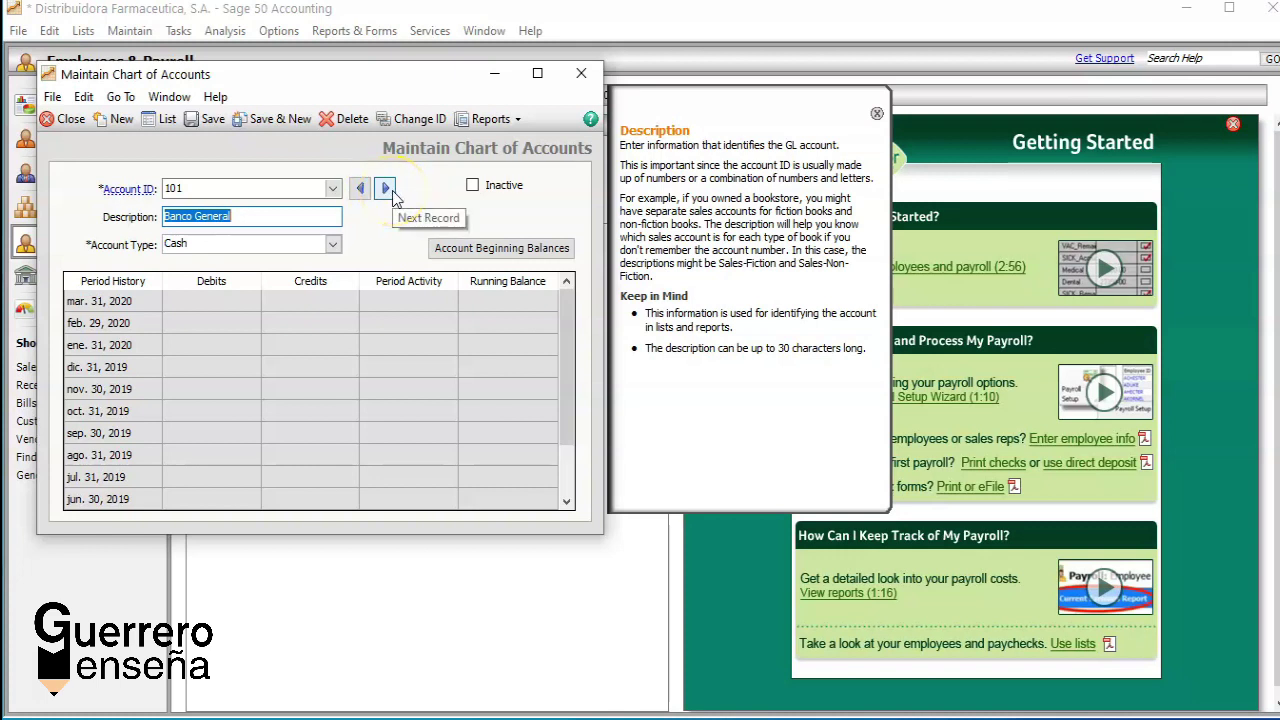
{"action": "left_click", "coordinate": [386, 189]}
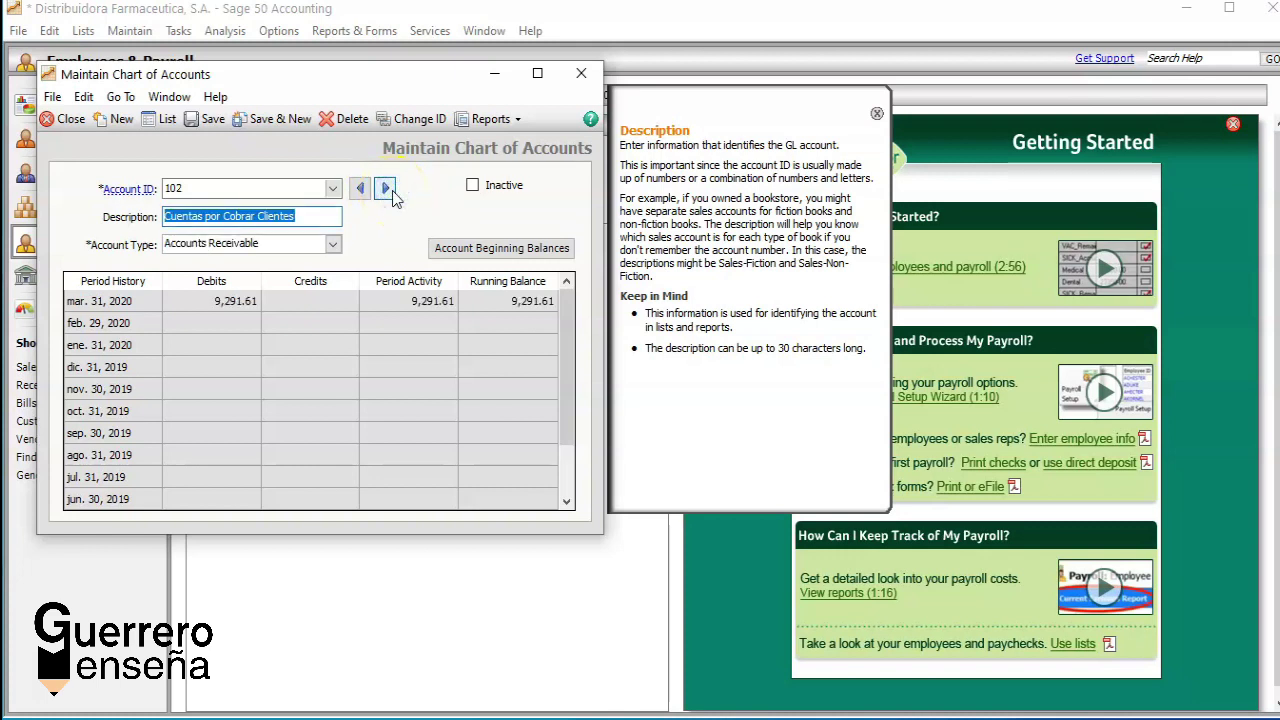
{"action": "left_click", "coordinate": [333, 189]}
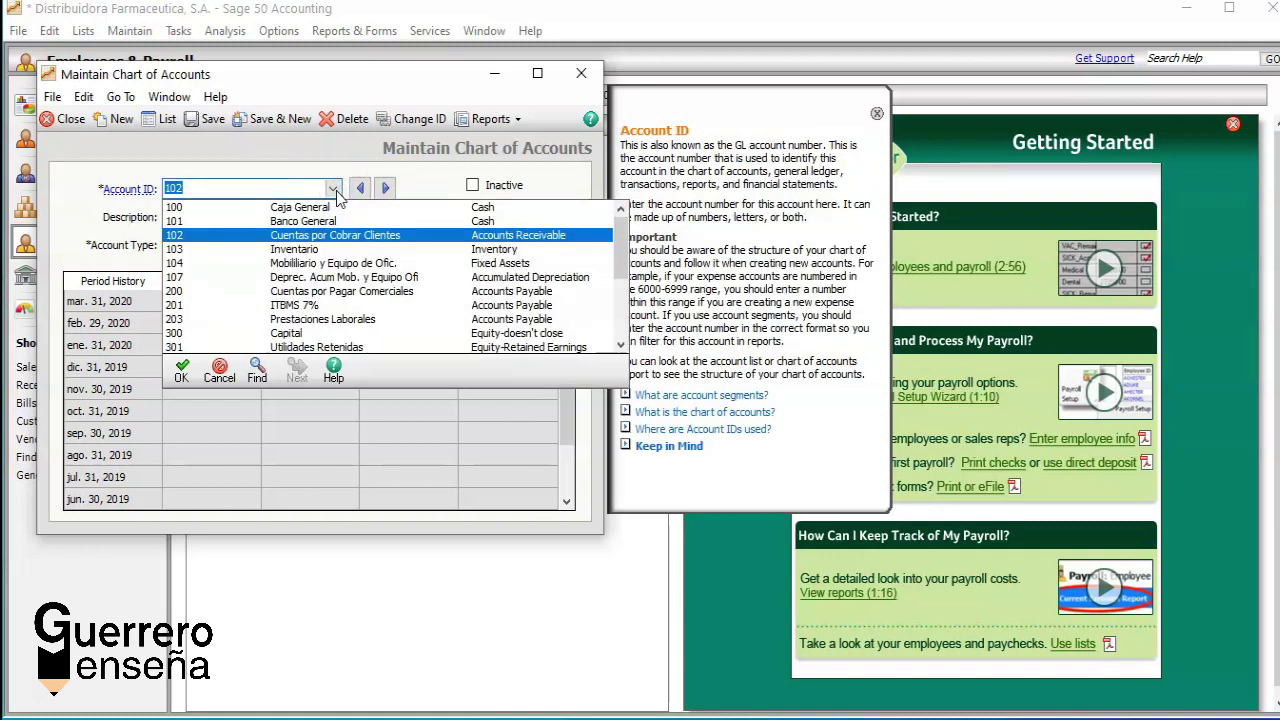
{"action": "key", "text": "Up"}
{"action": "key", "text": "Up"}
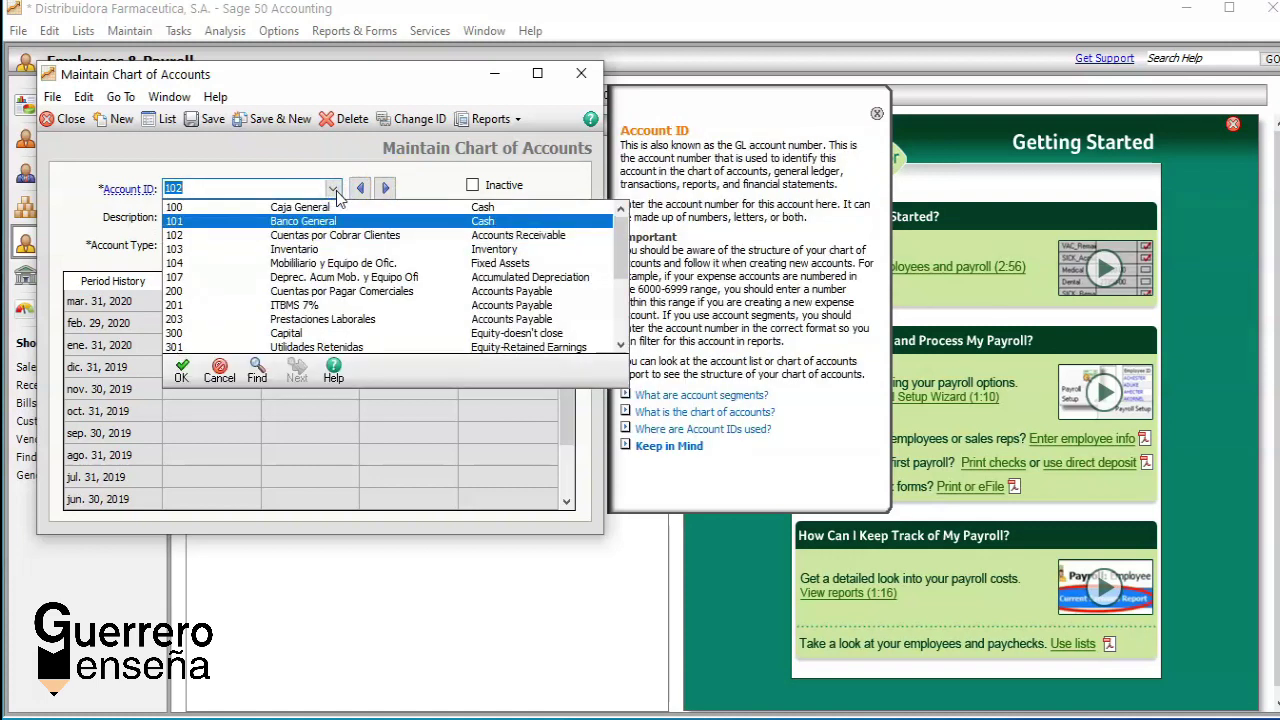
{"action": "key", "text": "Down"}
{"action": "left_click", "coordinate": [333, 188]}
{"action": "left_click", "coordinate": [333, 188]}
{"action": "key", "text": "Down"}
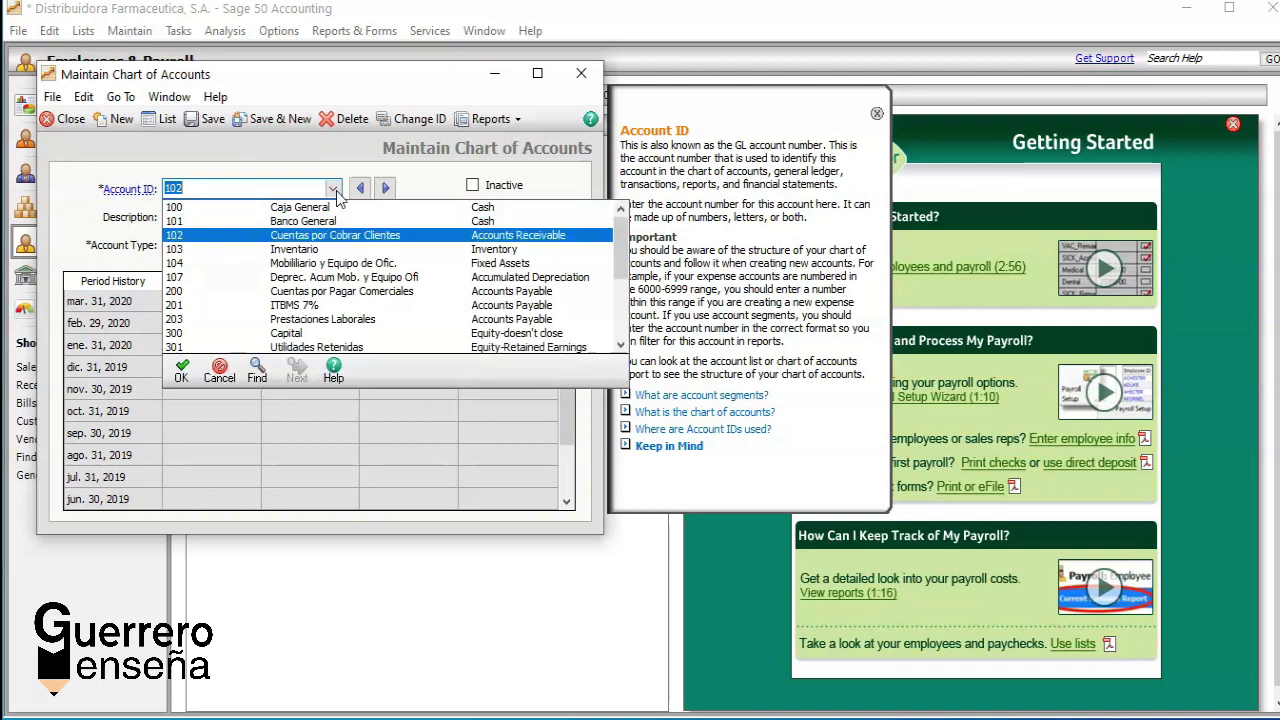
{"action": "key", "text": "Down"}
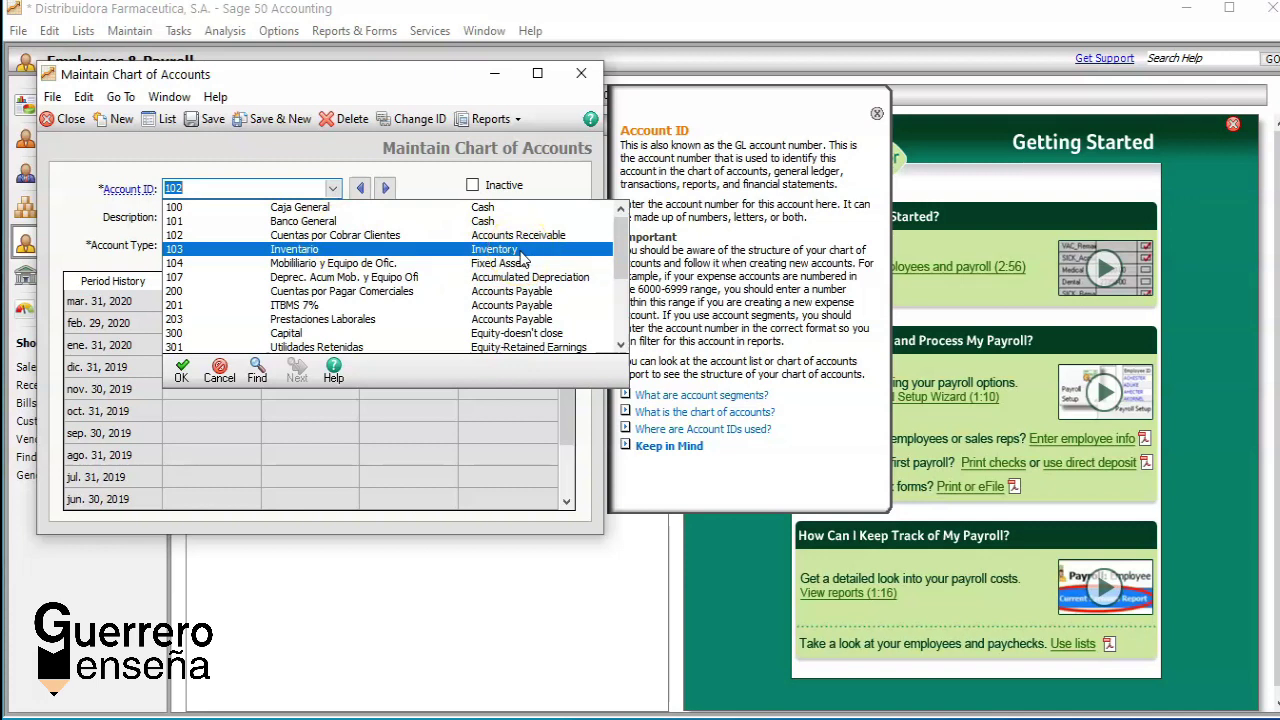
{"action": "key", "text": "Down"}
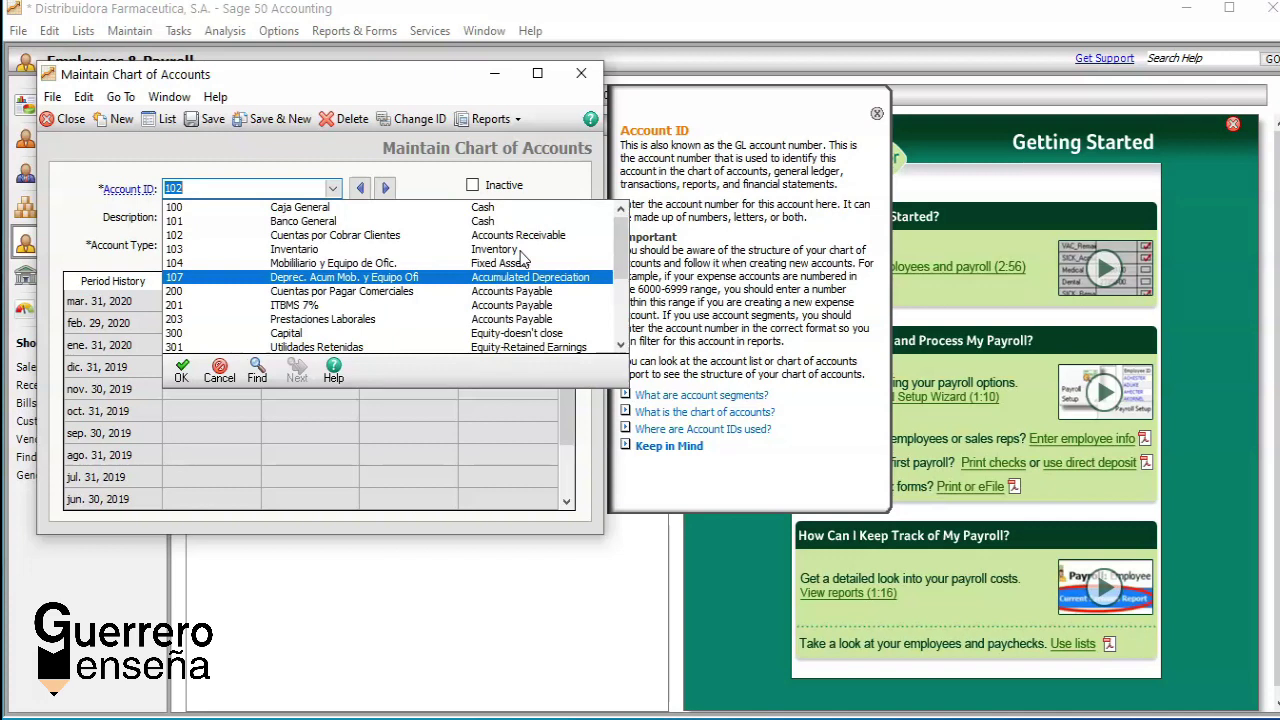
{"action": "key", "text": "Down"}
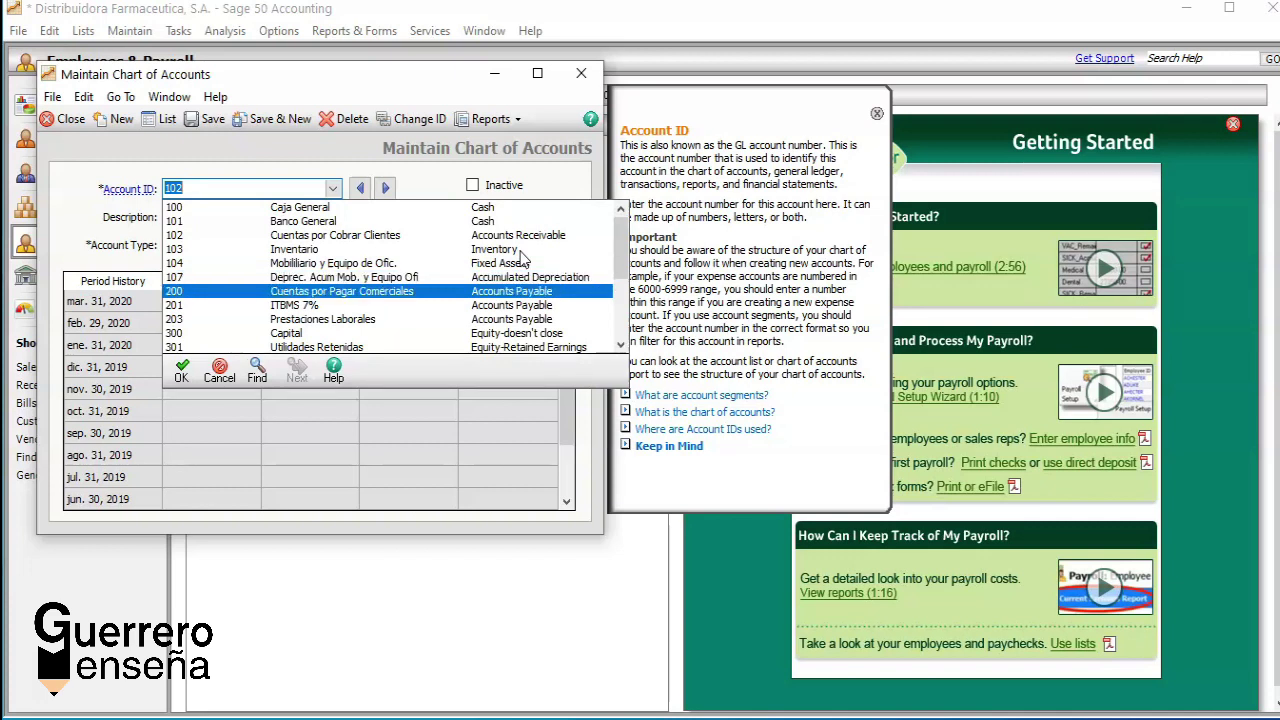
{"action": "key", "text": "Down"}
{"action": "key", "text": "Down"}
{"action": "key", "text": "Down"}
{"action": "key", "text": "Down"}
{"action": "key", "text": "Down"}
{"action": "key", "text": "Down"}
{"action": "key", "text": "Down"}
{"action": "key", "text": "Down"}
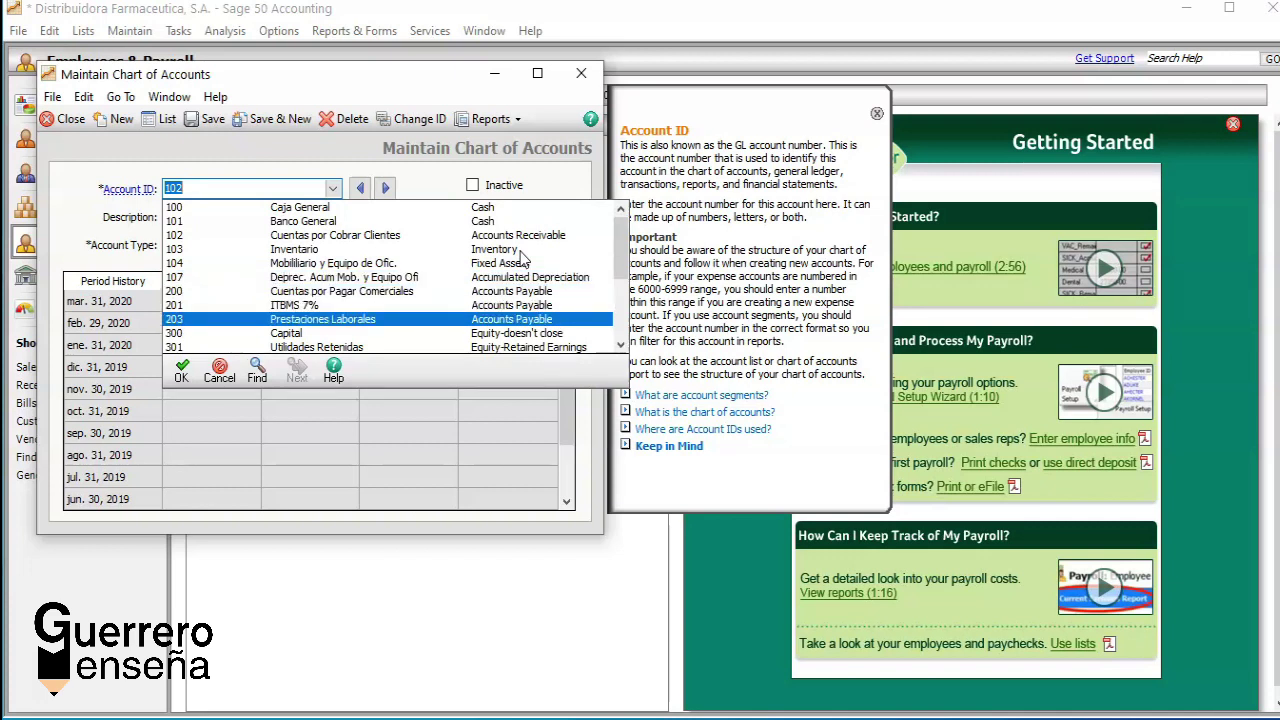
{"action": "key", "text": "Down"}
{"action": "key", "text": "Down"}
{"action": "key", "text": "Down"}
{"action": "key", "text": "Down"}
{"action": "key", "text": "Down"}
{"action": "key", "text": "Down"}
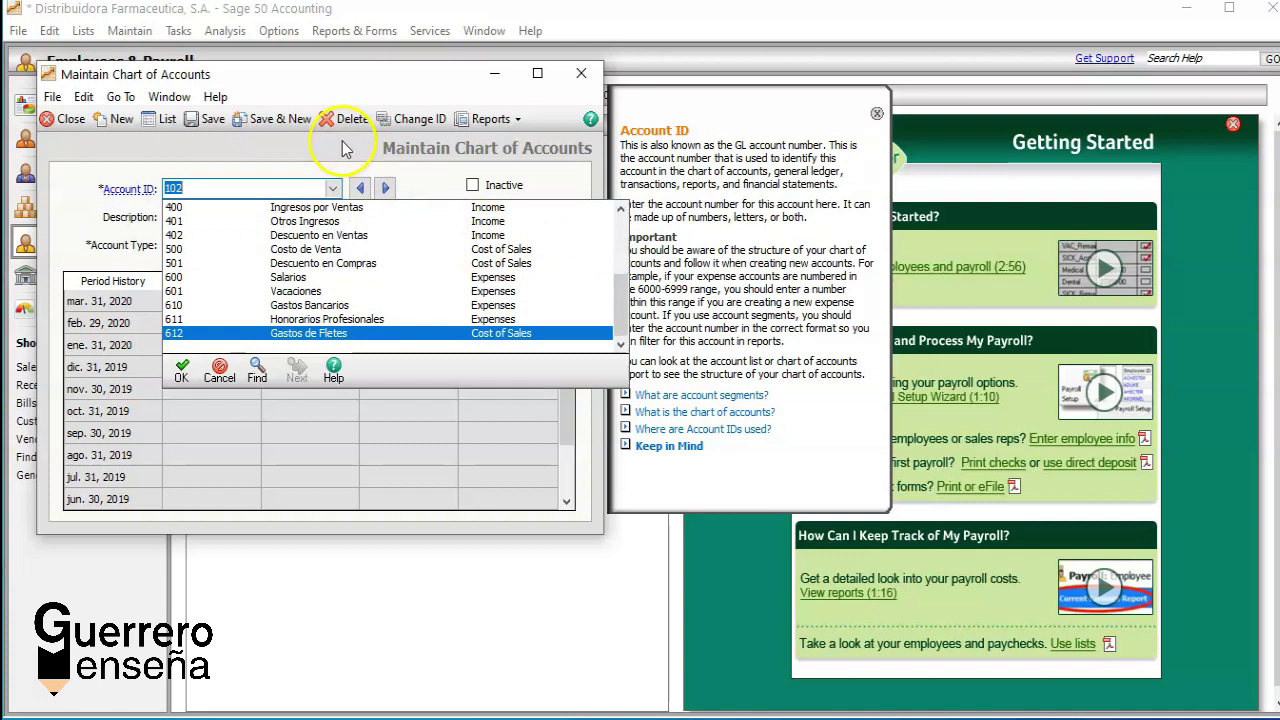
{"action": "left_click", "coordinate": [205, 119]}
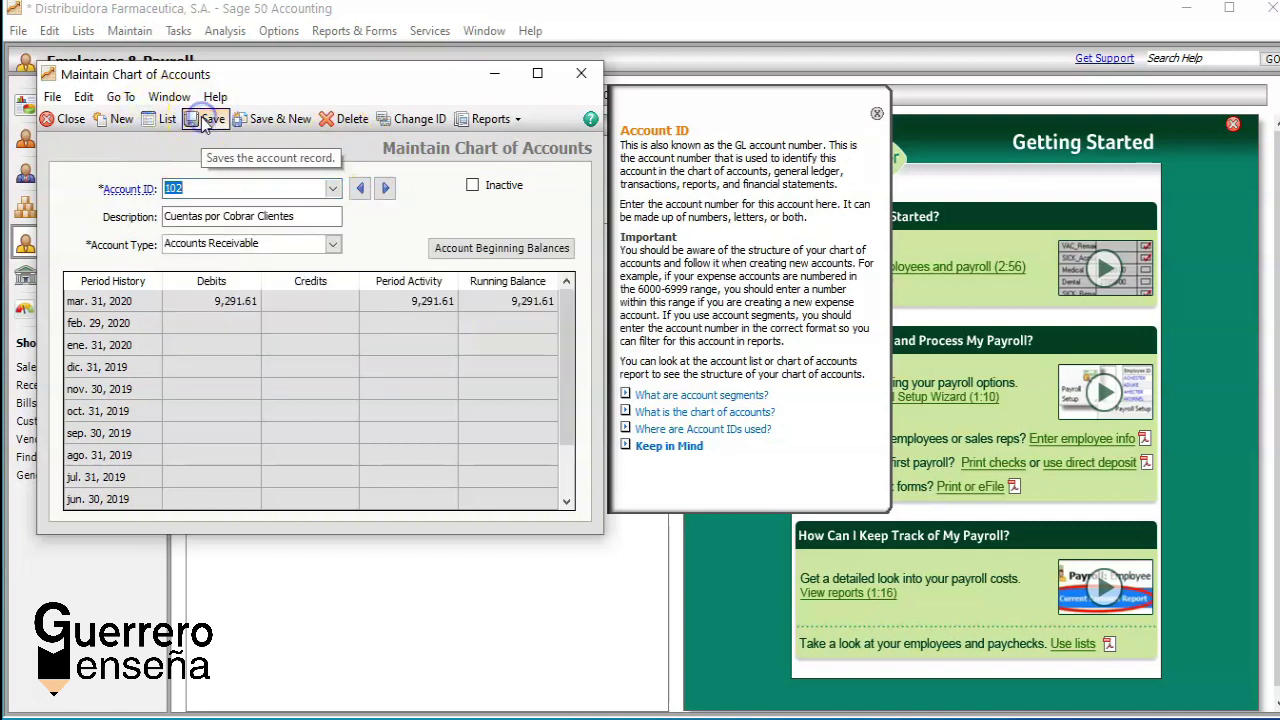
Step: Create account 607 'Energia Electrica' with account type Expenses and save it
{"action": "left_click", "coordinate": [120, 119]}
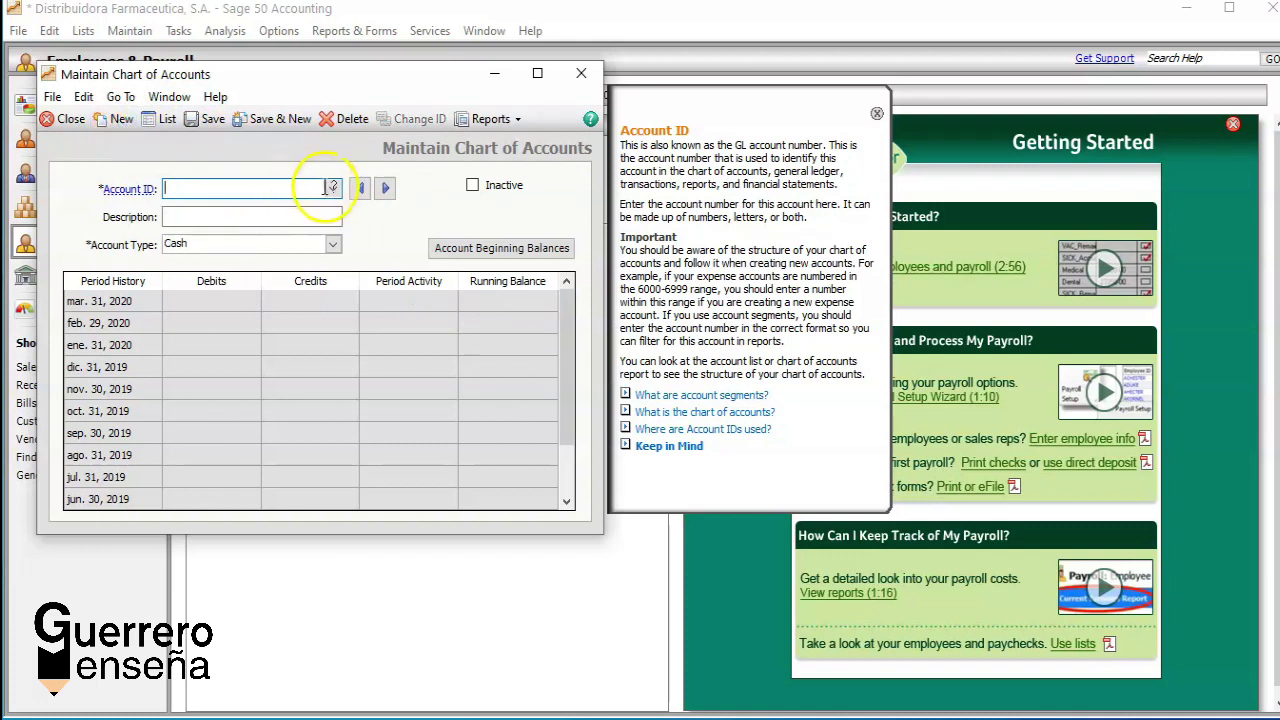
{"action": "type", "text": "6"}
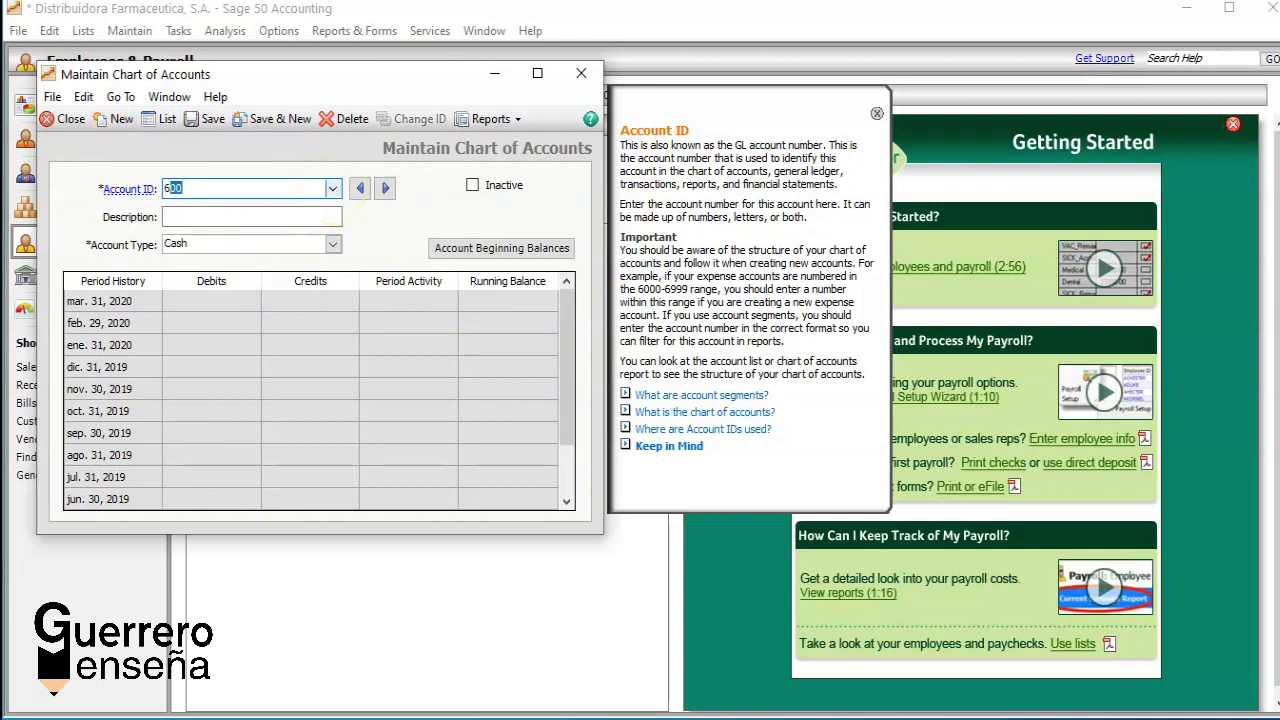
{"action": "type", "text": "07"}
{"action": "key", "text": "Tab"}
{"action": "type", "text": "Ener"}
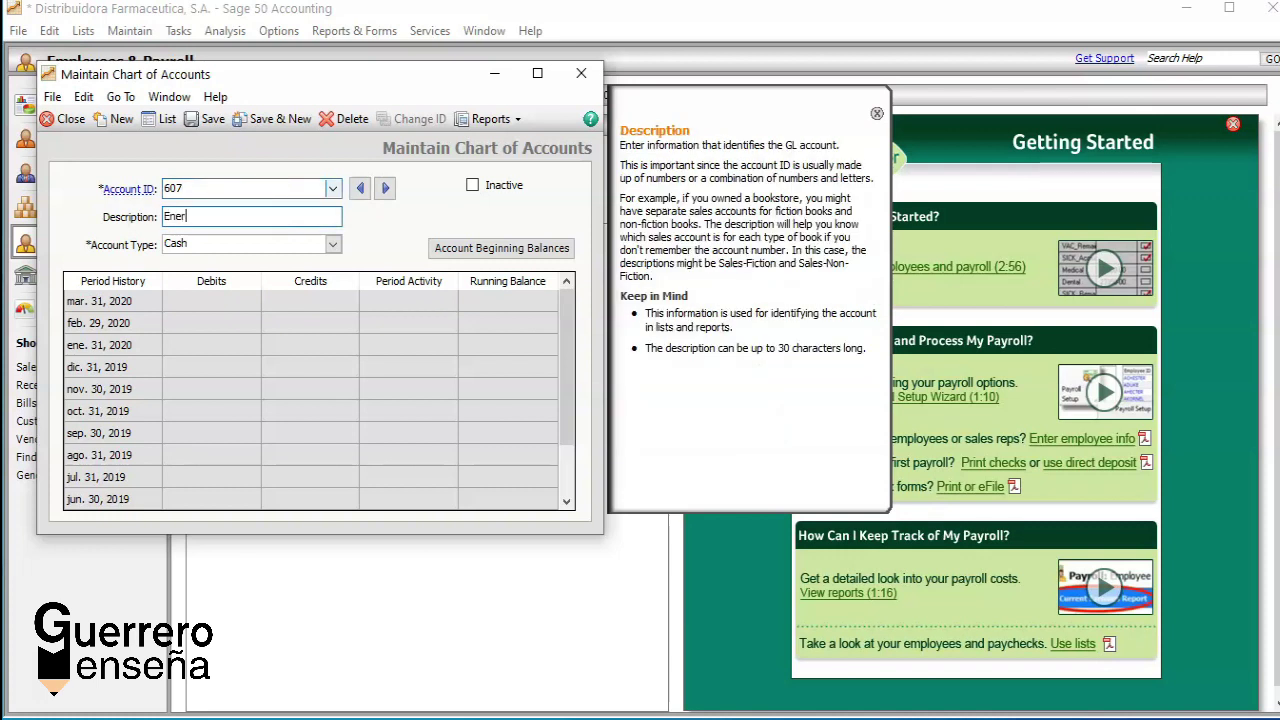
{"action": "type", "text": "gia Electrica"}
{"action": "left_click", "coordinate": [336, 246]}
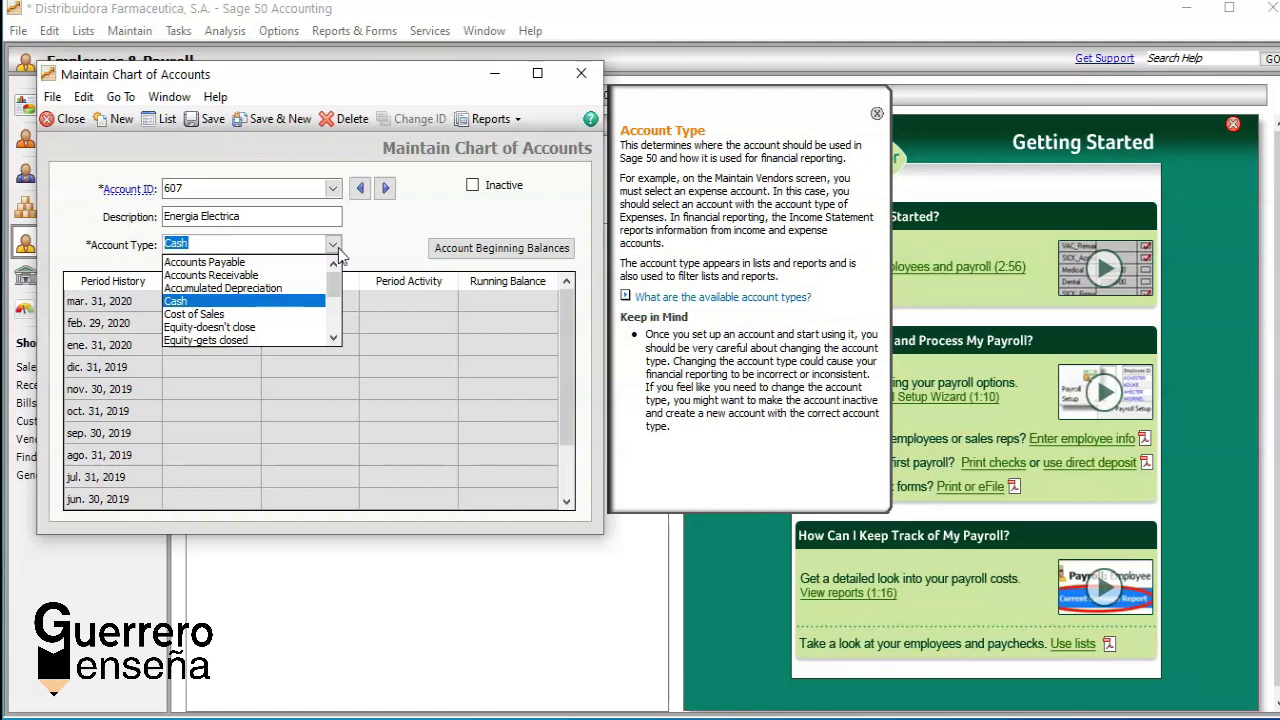
{"action": "left_click", "coordinate": [335, 339]}
{"action": "left_click", "coordinate": [335, 339]}
{"action": "left_click", "coordinate": [335, 339]}
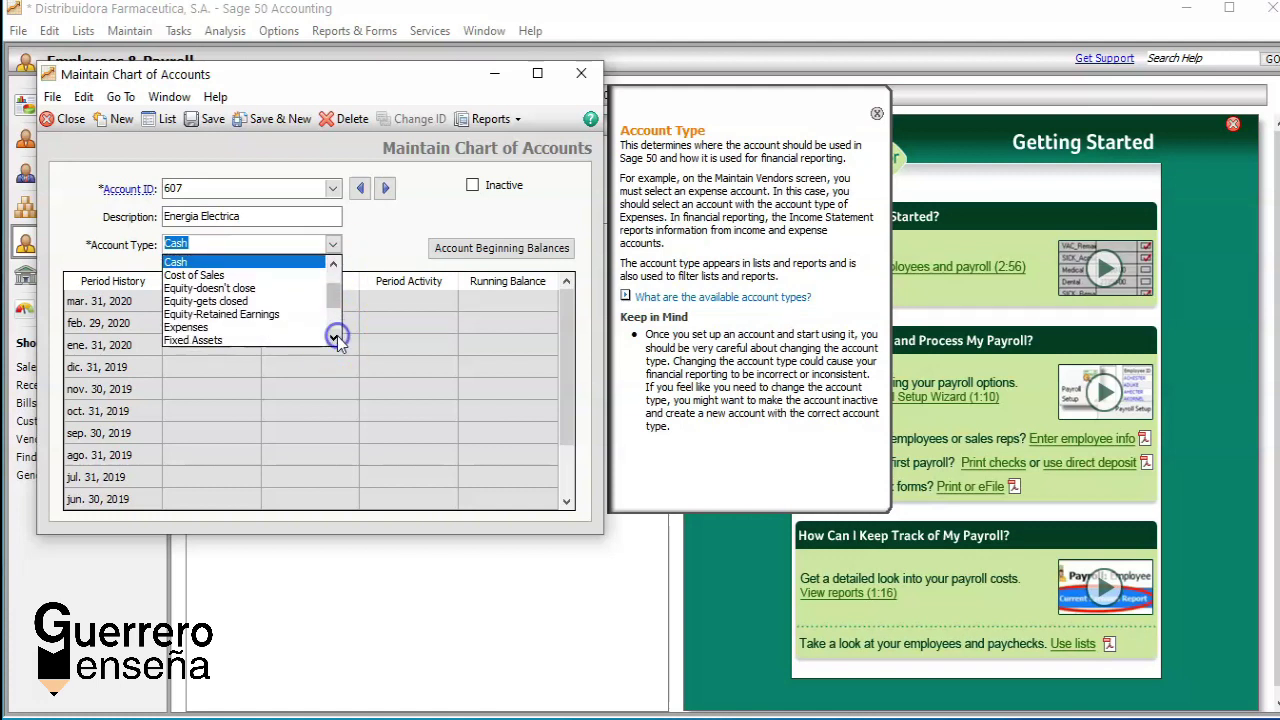
{"action": "left_click", "coordinate": [220, 328]}
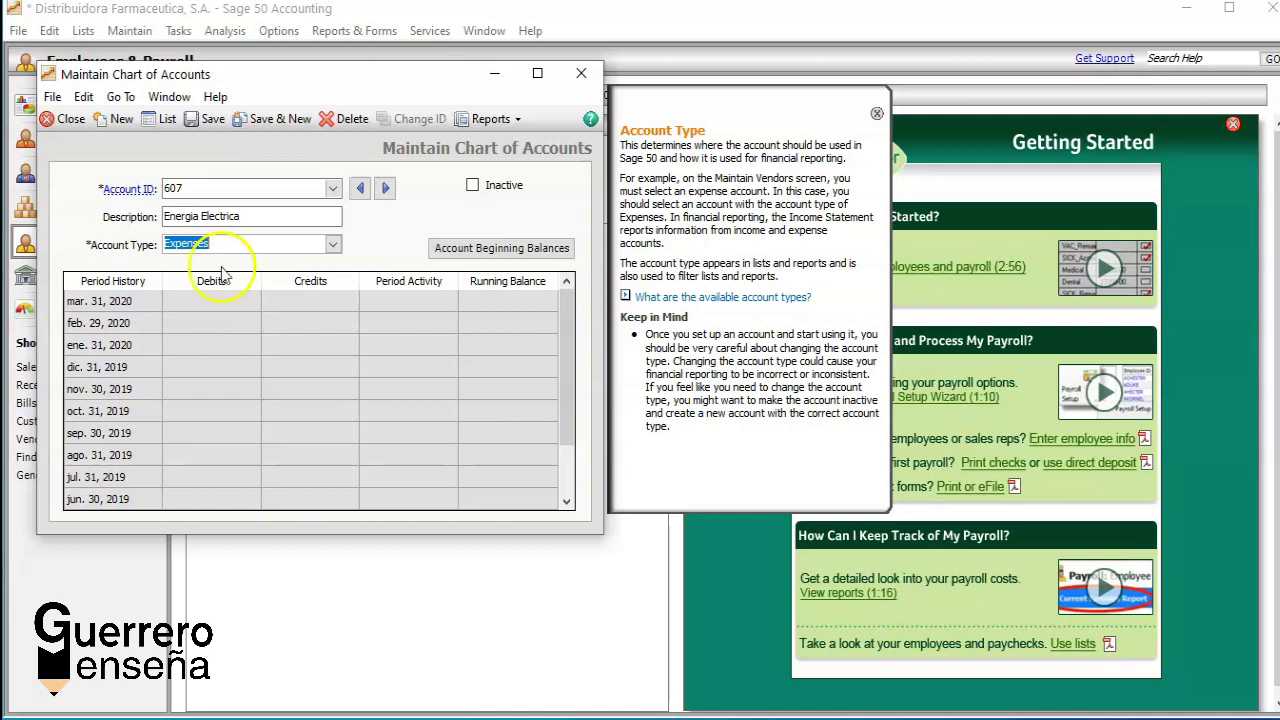
{"action": "left_click", "coordinate": [277, 120]}
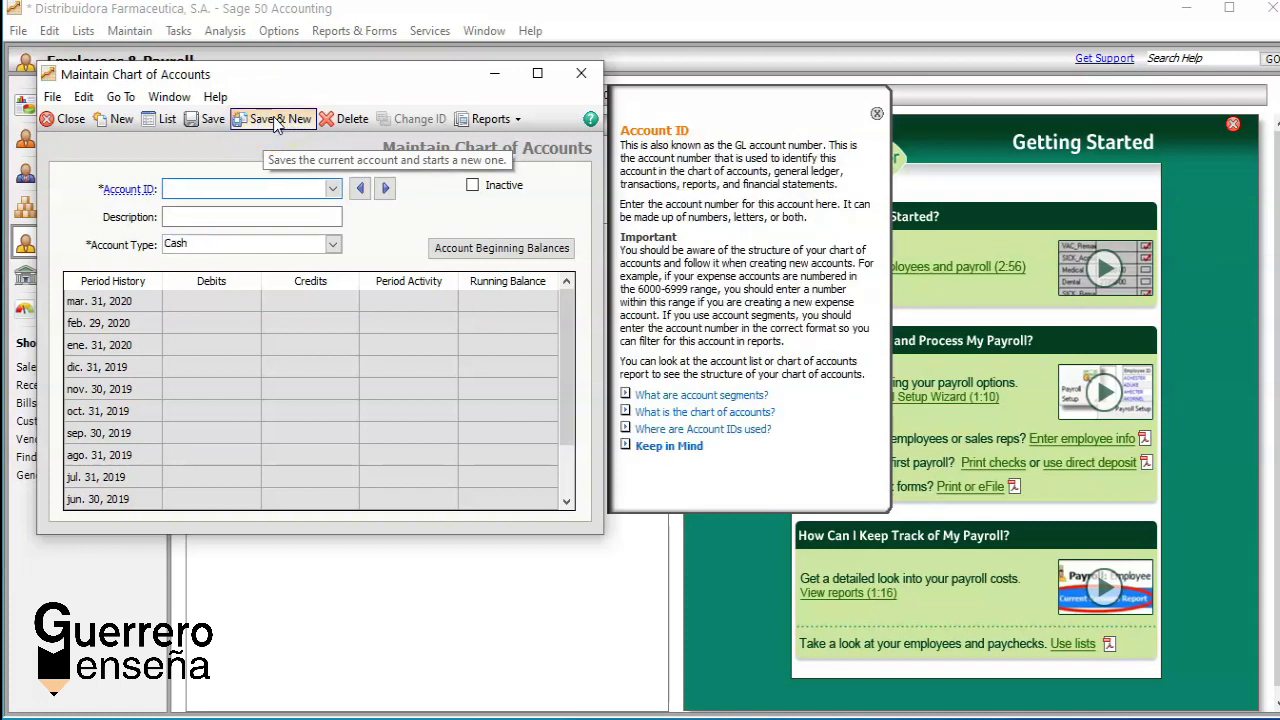
Step: Enter account ID 609 with the description Telefono
{"action": "type", "text": "609"}
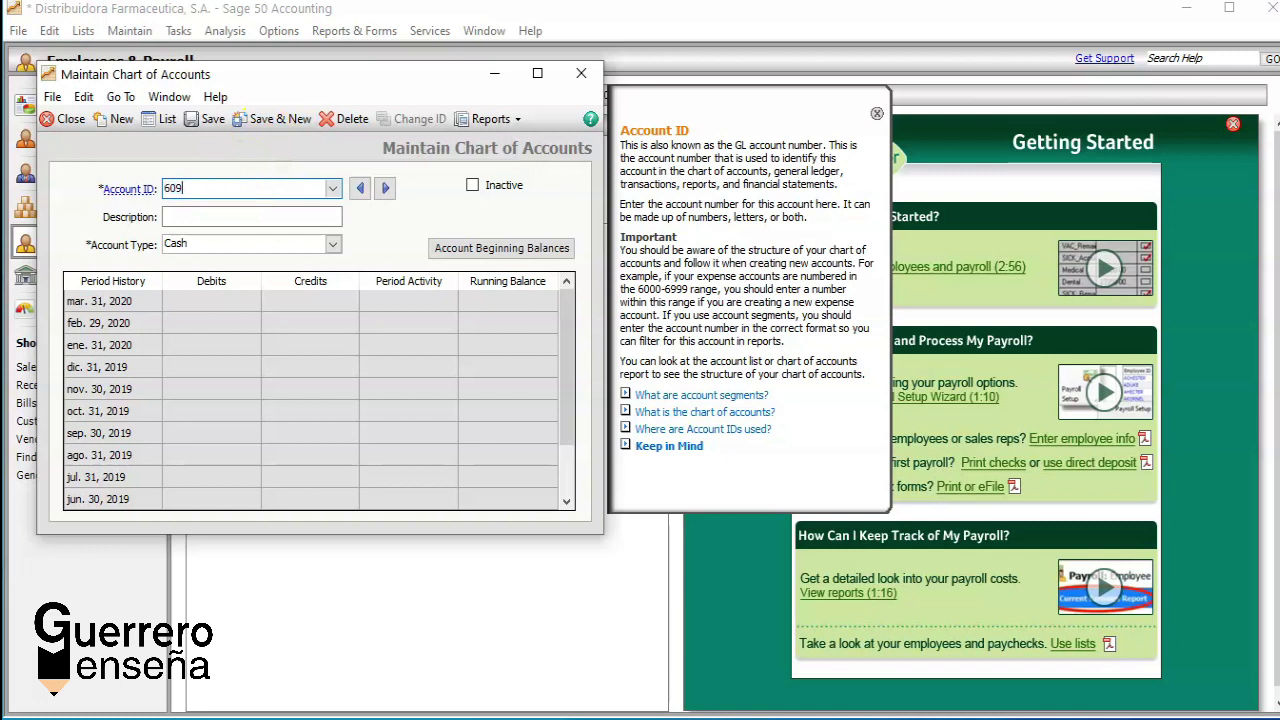
{"action": "left_click", "coordinate": [235, 212]}
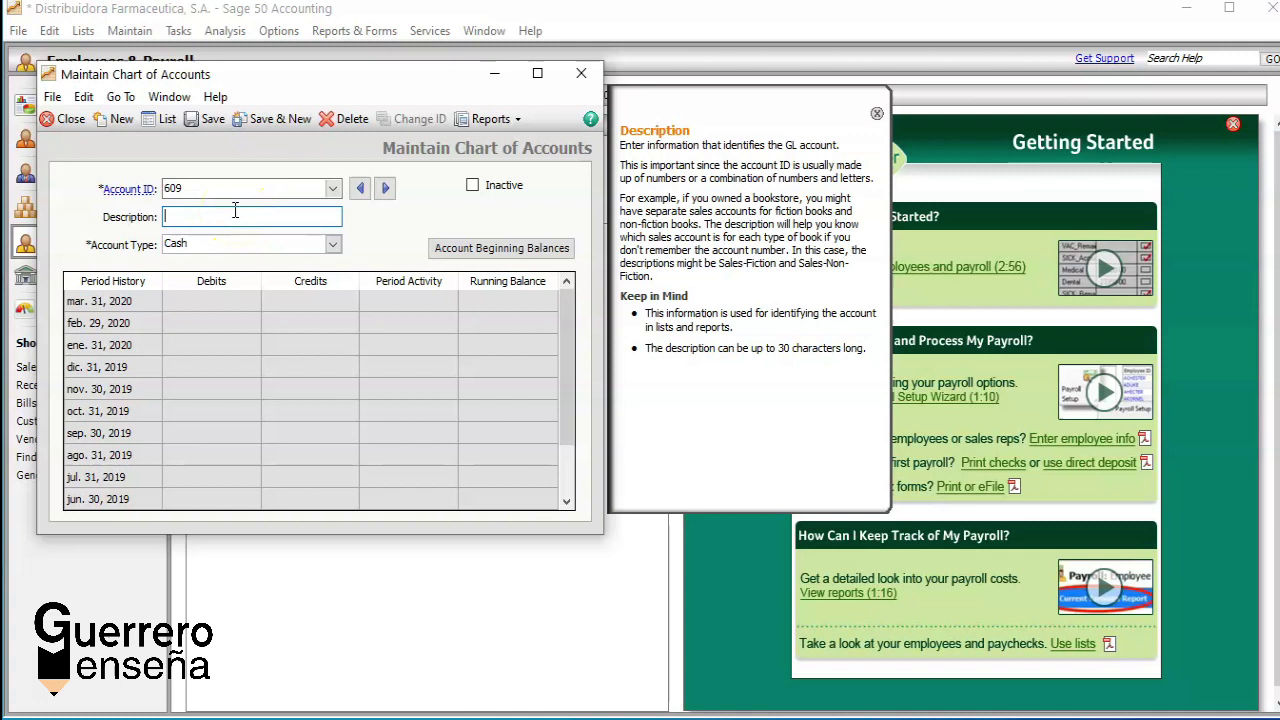
{"action": "type", "text": "Telefono"}
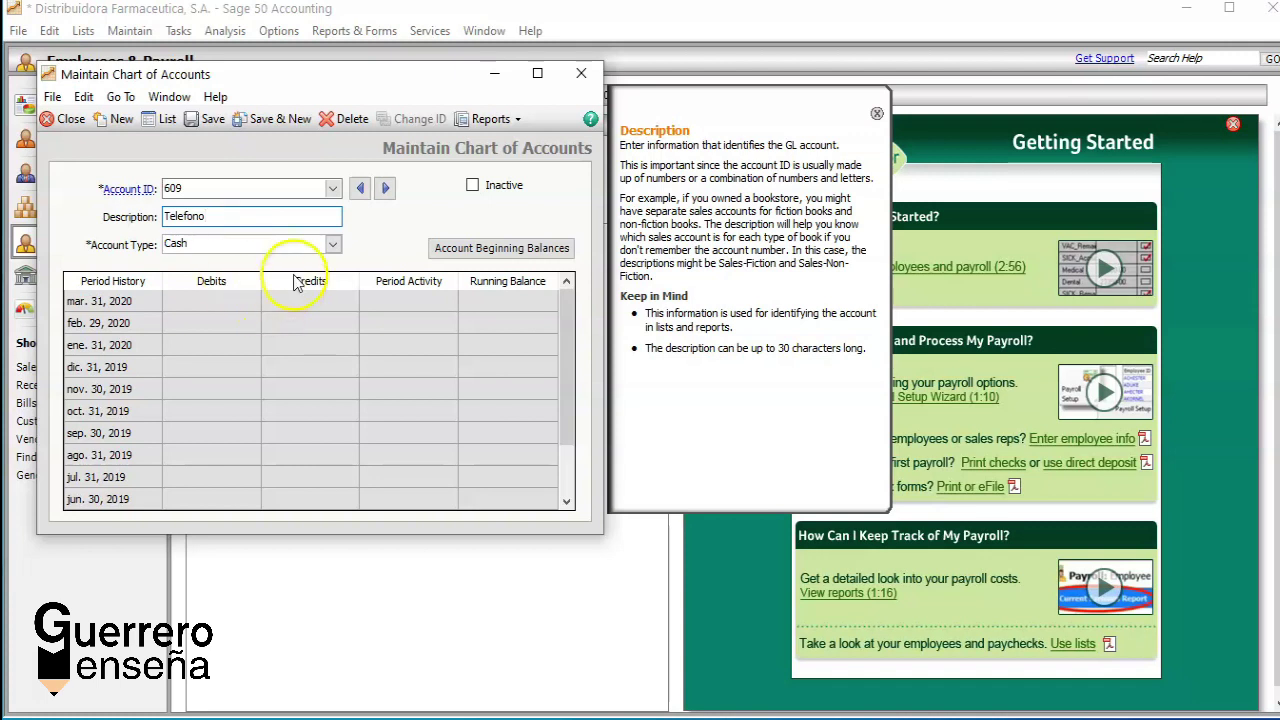
Step: Set the account type to Expenses and save, leaving a blank record
{"action": "left_click", "coordinate": [333, 244]}
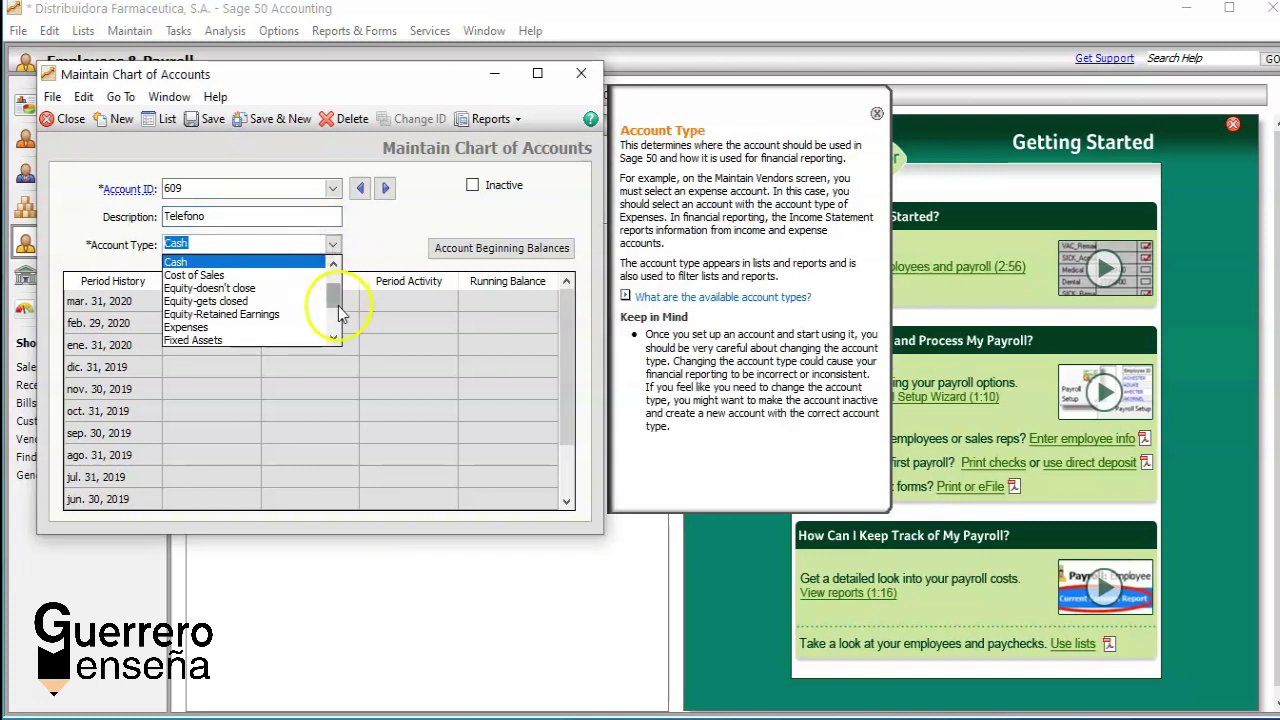
{"action": "left_click", "coordinate": [334, 339]}
{"action": "left_click", "coordinate": [334, 339]}
{"action": "left_click", "coordinate": [334, 339]}
{"action": "left_click", "coordinate": [334, 339]}
{"action": "left_click", "coordinate": [334, 339]}
{"action": "left_click", "coordinate": [334, 262]}
{"action": "left_click", "coordinate": [334, 262]}
{"action": "left_click", "coordinate": [334, 262]}
{"action": "left_click", "coordinate": [334, 262]}
{"action": "left_click", "coordinate": [334, 262]}
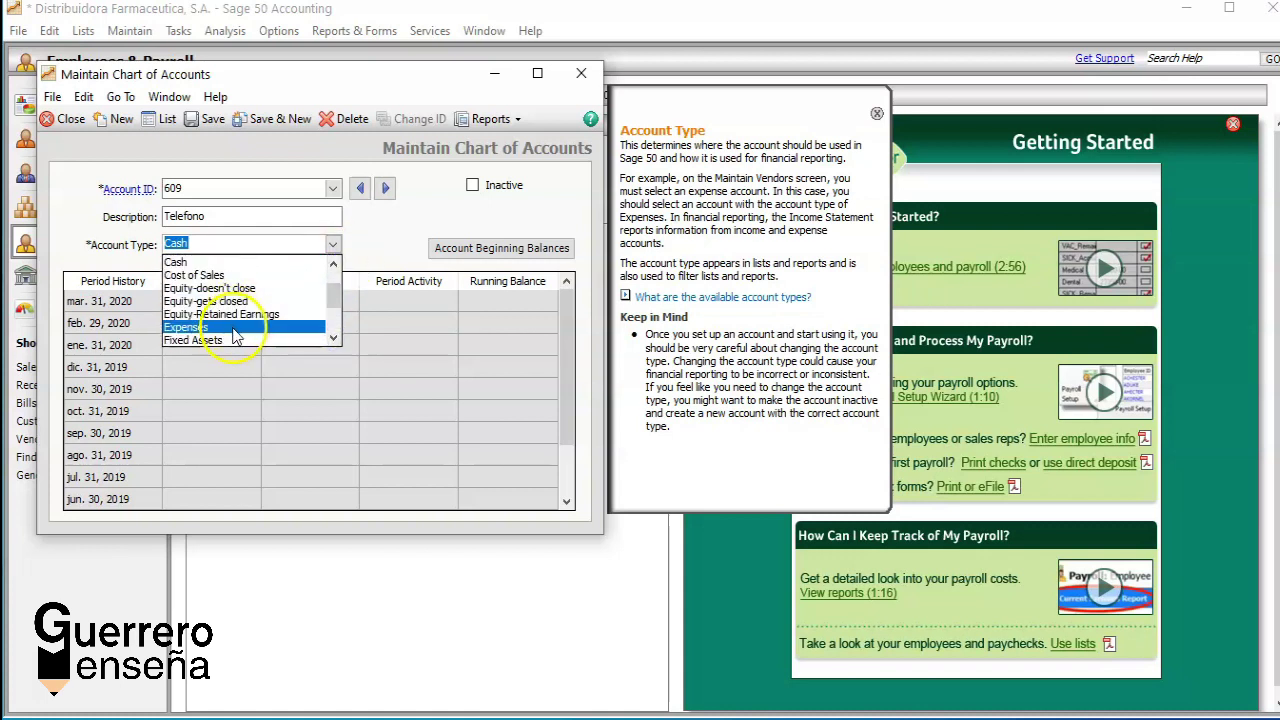
{"action": "left_click", "coordinate": [232, 325]}
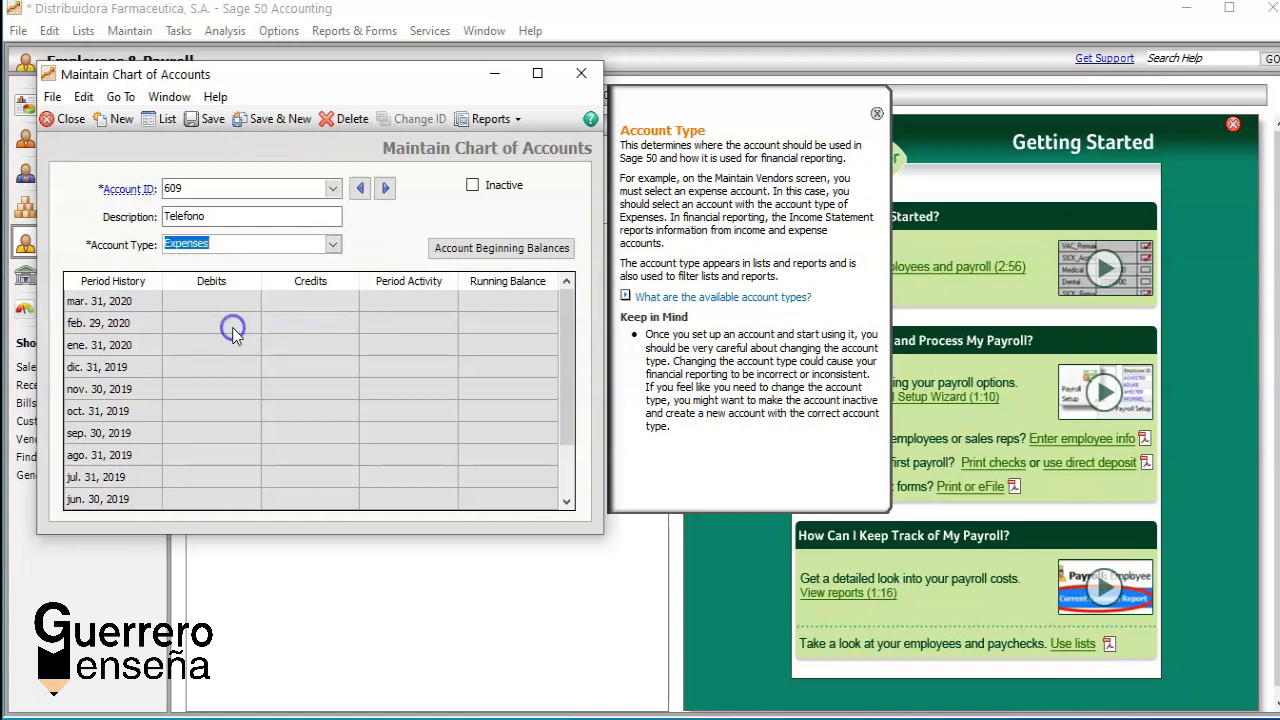
{"action": "left_click", "coordinate": [282, 118]}
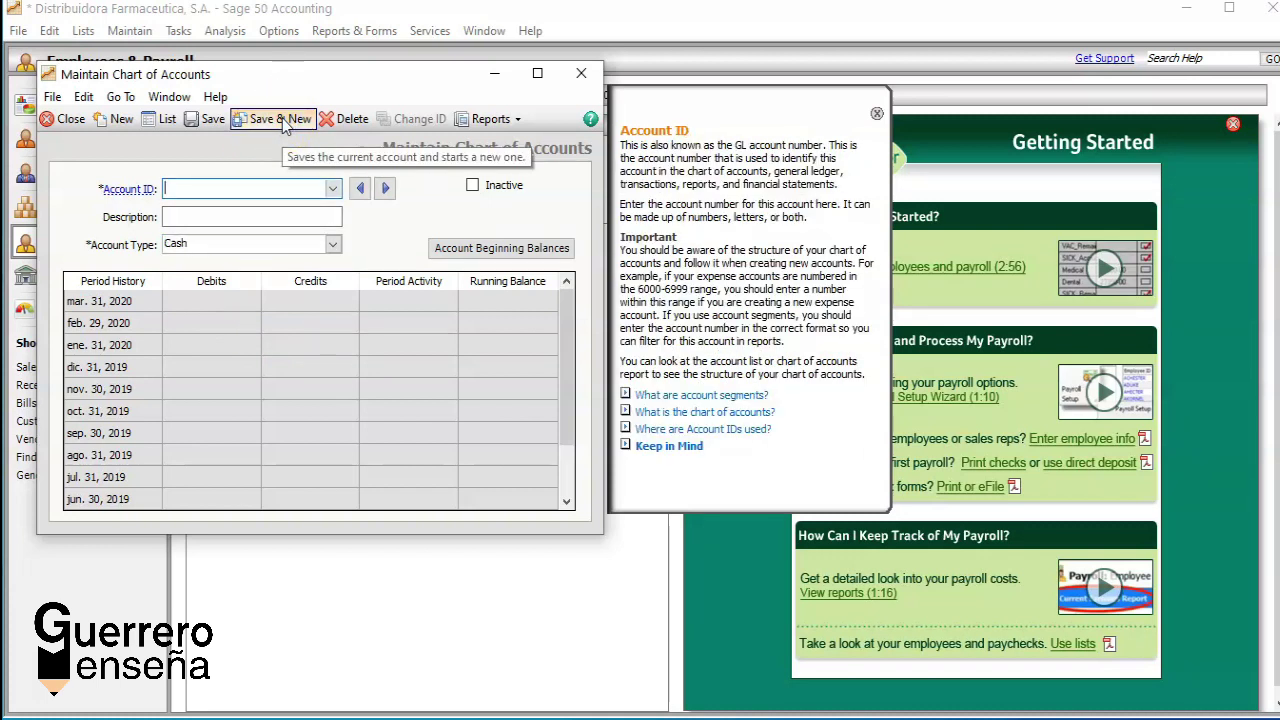
Step: Add account 6009 described as 'Agua' with type Expenses, then Save & New
{"action": "left_click", "coordinate": [258, 183]}
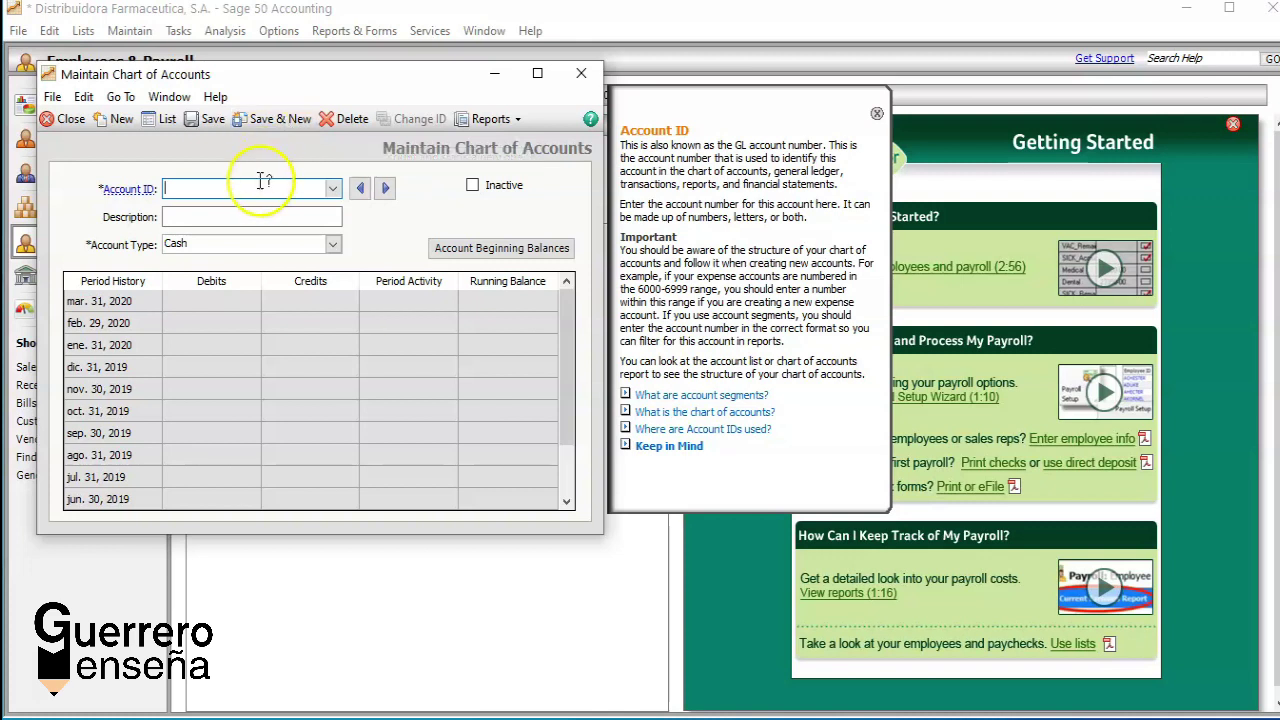
{"action": "type", "text": "600"}
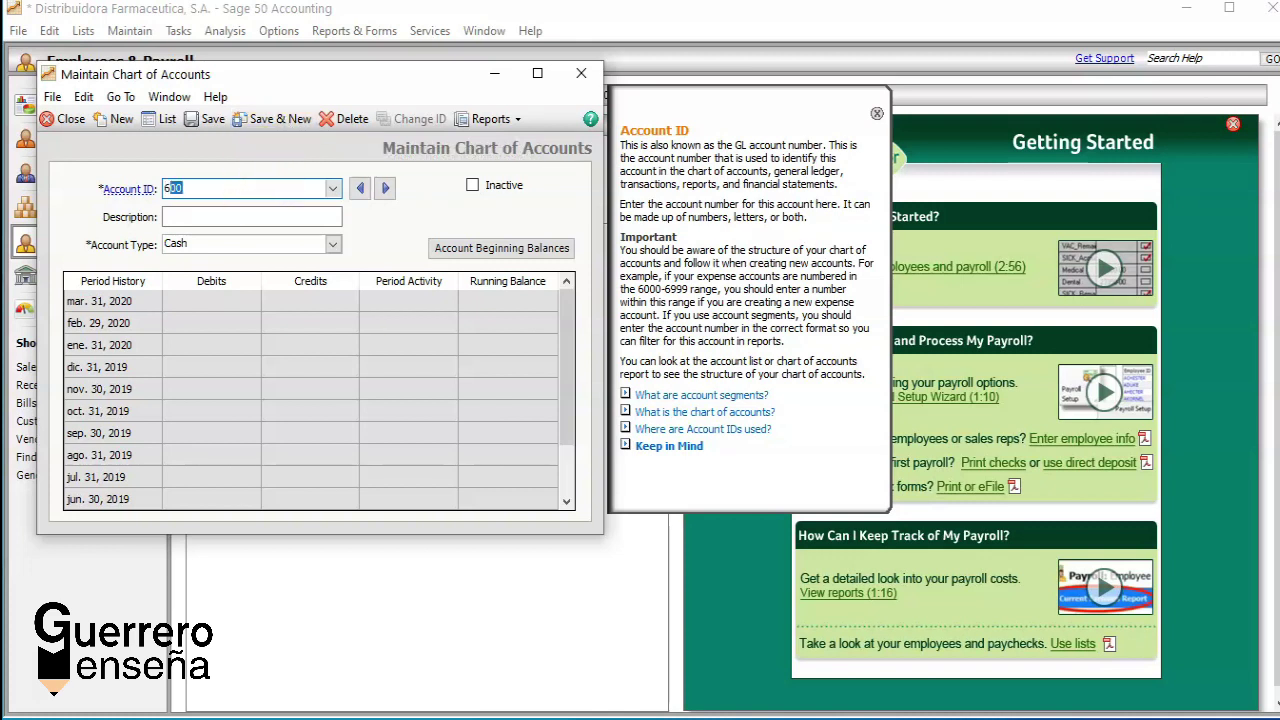
{"action": "type", "text": "9"}
{"action": "left_click", "coordinate": [219, 216]}
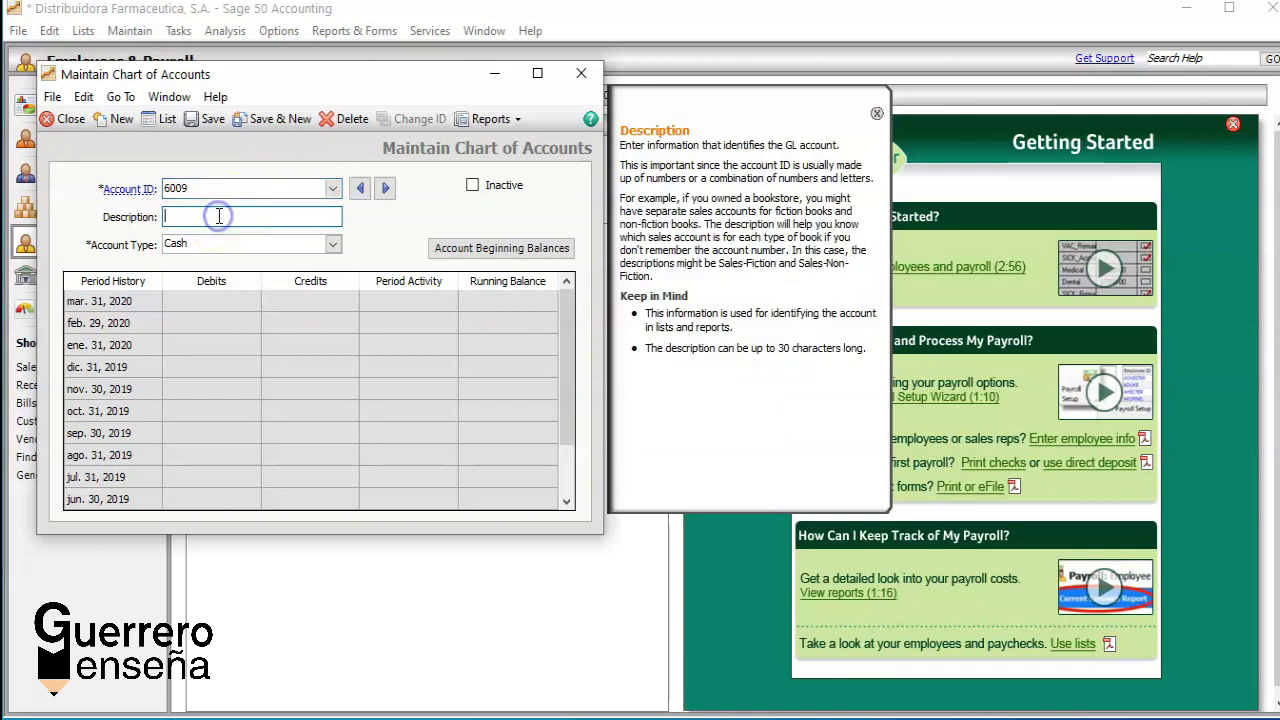
{"action": "type", "text": "Agua"}
{"action": "left_click", "coordinate": [331, 246]}
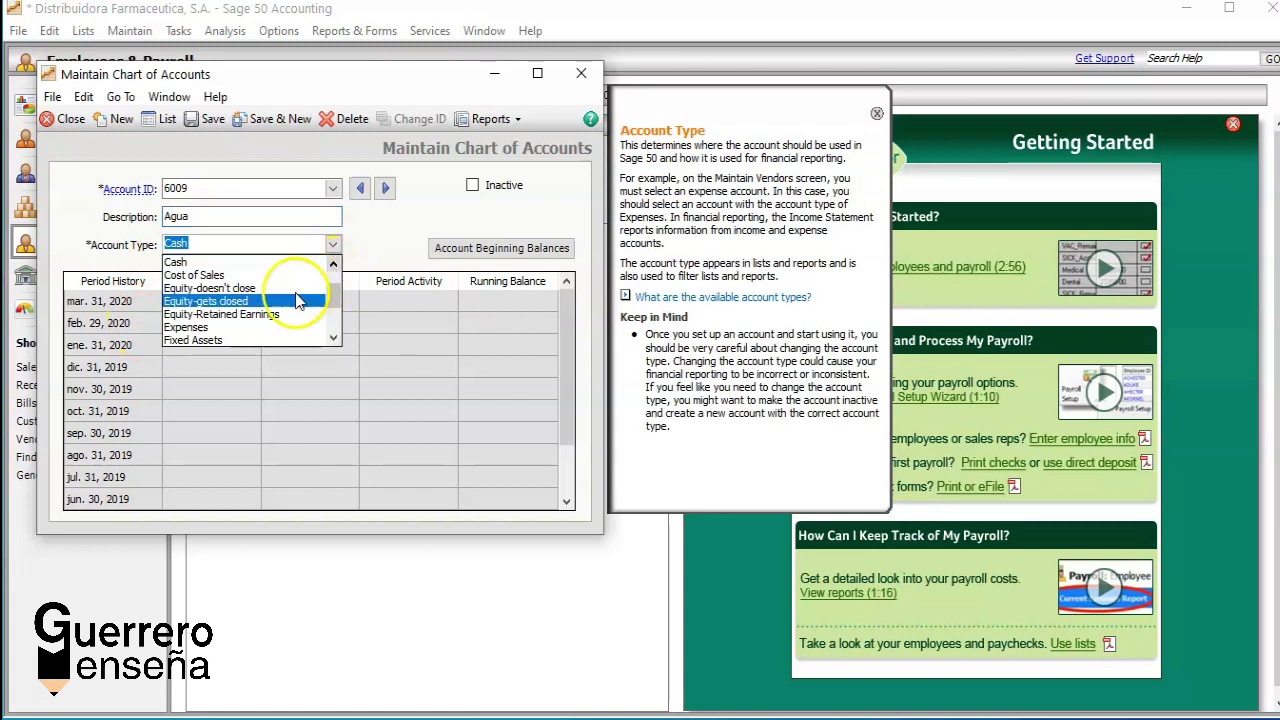
{"action": "left_click", "coordinate": [237, 329]}
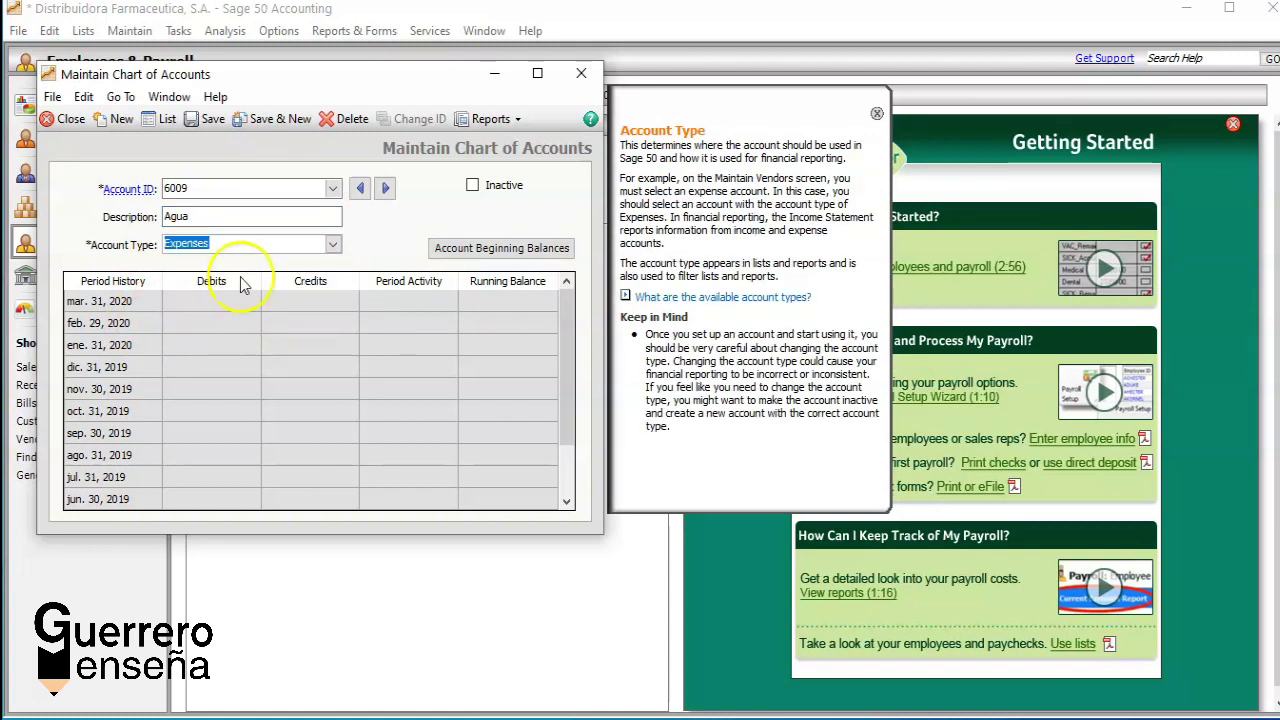
{"action": "left_click", "coordinate": [278, 120]}
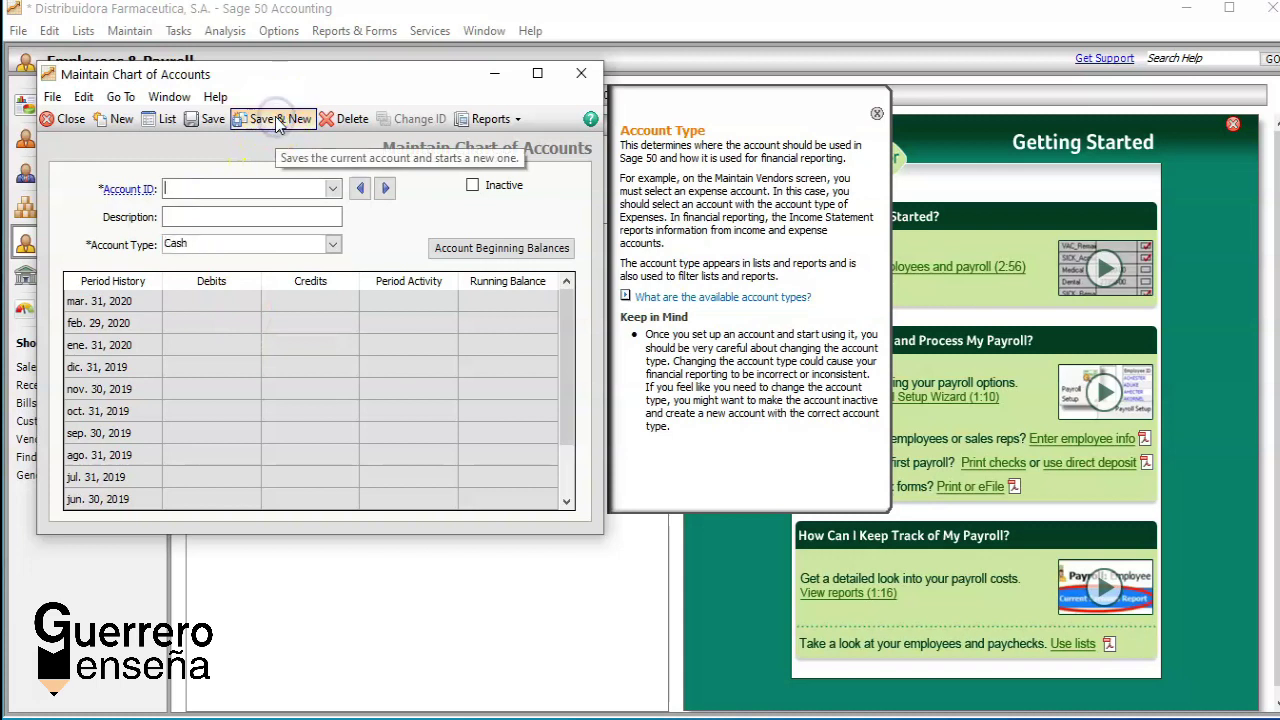
Step: Reload account 6009 Agua into the form from the Account ID lookup list
{"action": "left_click", "coordinate": [333, 190]}
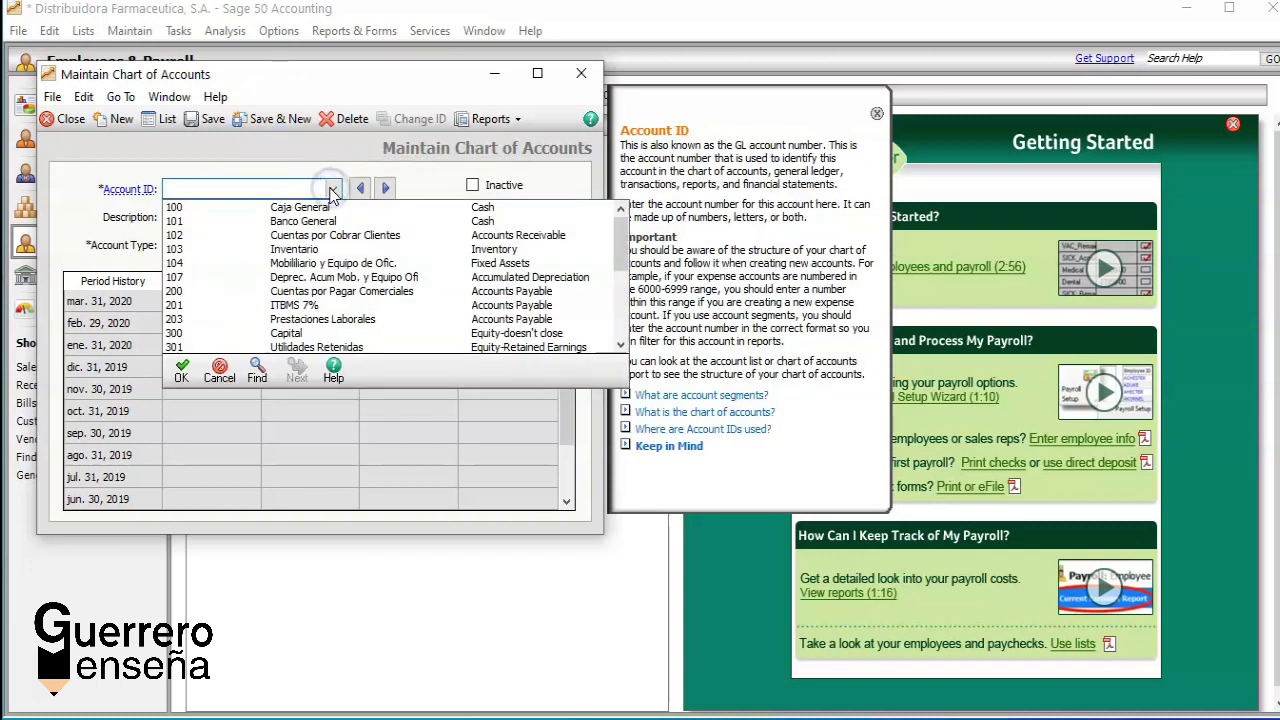
{"action": "key", "text": "Down"}
{"action": "key", "text": "Down"}
{"action": "key", "text": "Down"}
{"action": "key", "text": "Down"}
{"action": "key", "text": "Down"}
{"action": "key", "text": "Down"}
{"action": "key", "text": "Down"}
{"action": "key", "text": "Down"}
{"action": "key", "text": "Down"}
{"action": "key", "text": "Down"}
{"action": "key", "text": "Down"}
{"action": "key", "text": "Down"}
{"action": "key", "text": "Down"}
{"action": "key", "text": "Down"}
{"action": "key", "text": "Down"}
{"action": "key", "text": "Down"}
{"action": "key", "text": "Down"}
{"action": "key", "text": "Down"}
{"action": "key", "text": "Down"}
{"action": "key", "text": "Down"}
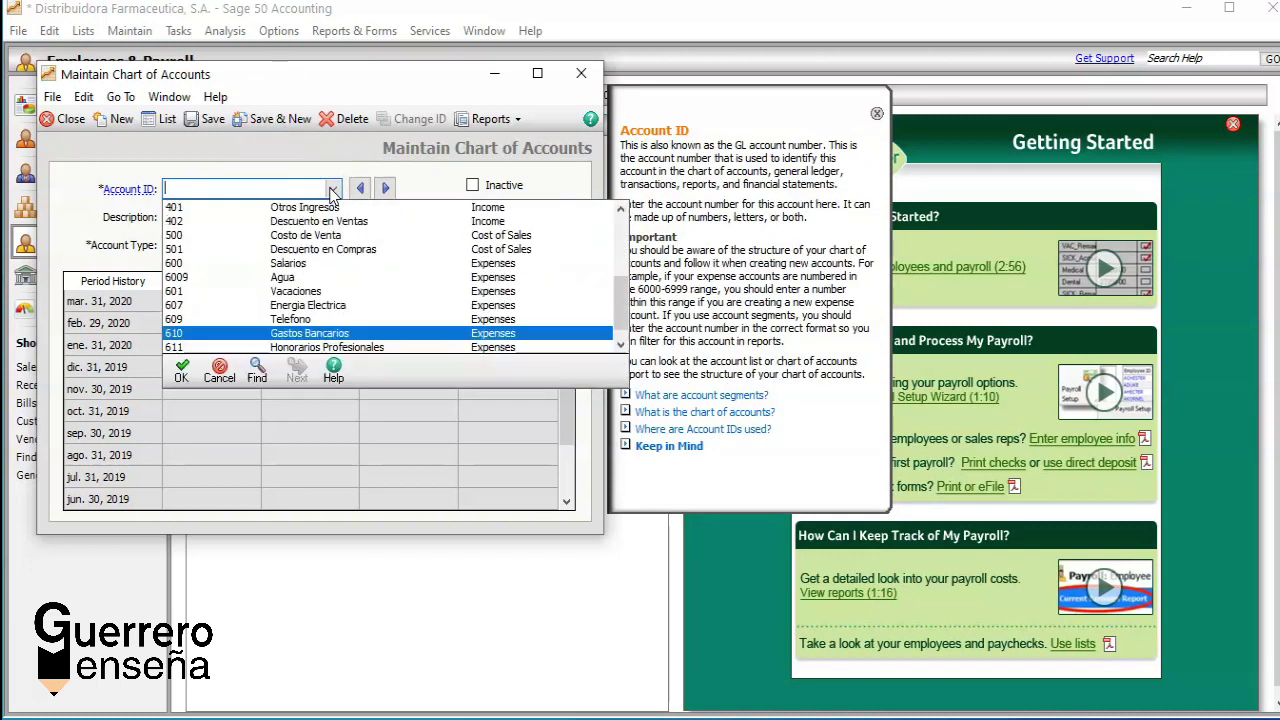
{"action": "key", "text": "Up"}
{"action": "key", "text": "Up"}
{"action": "key", "text": "Up"}
{"action": "key", "text": "Up"}
{"action": "key", "text": "Up"}
{"action": "key", "text": "Up"}
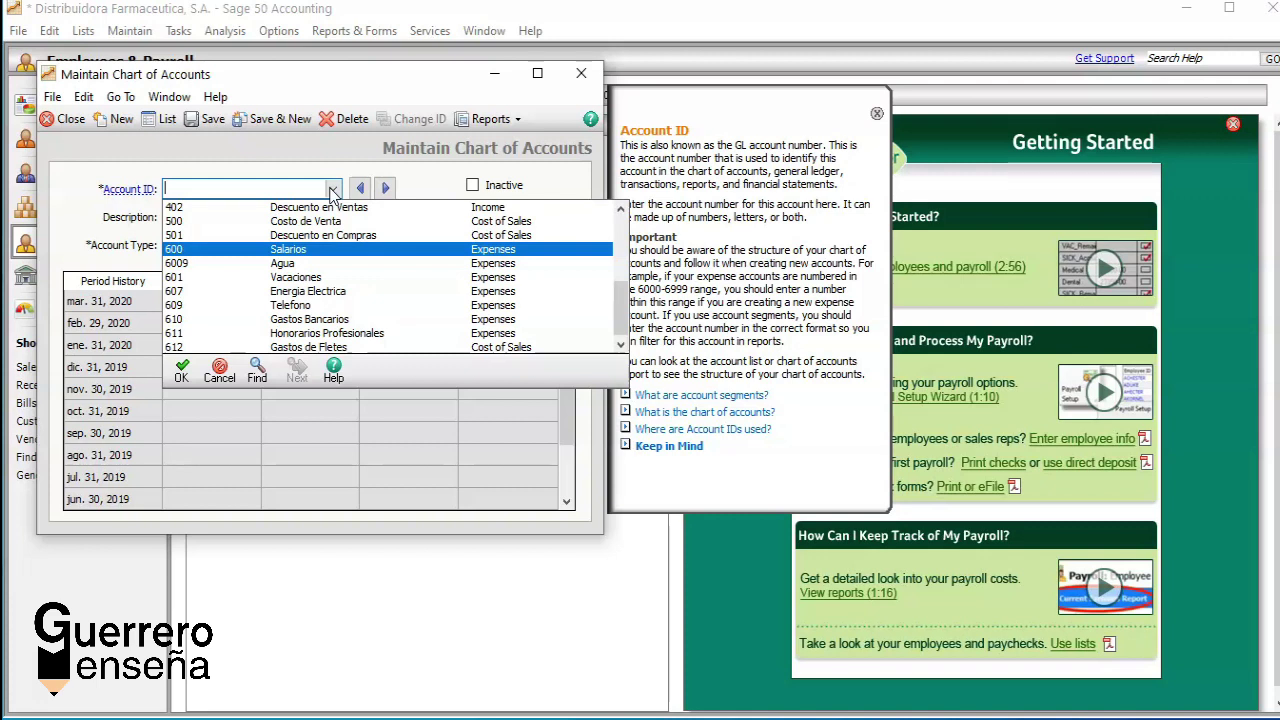
{"action": "key", "text": "Down"}
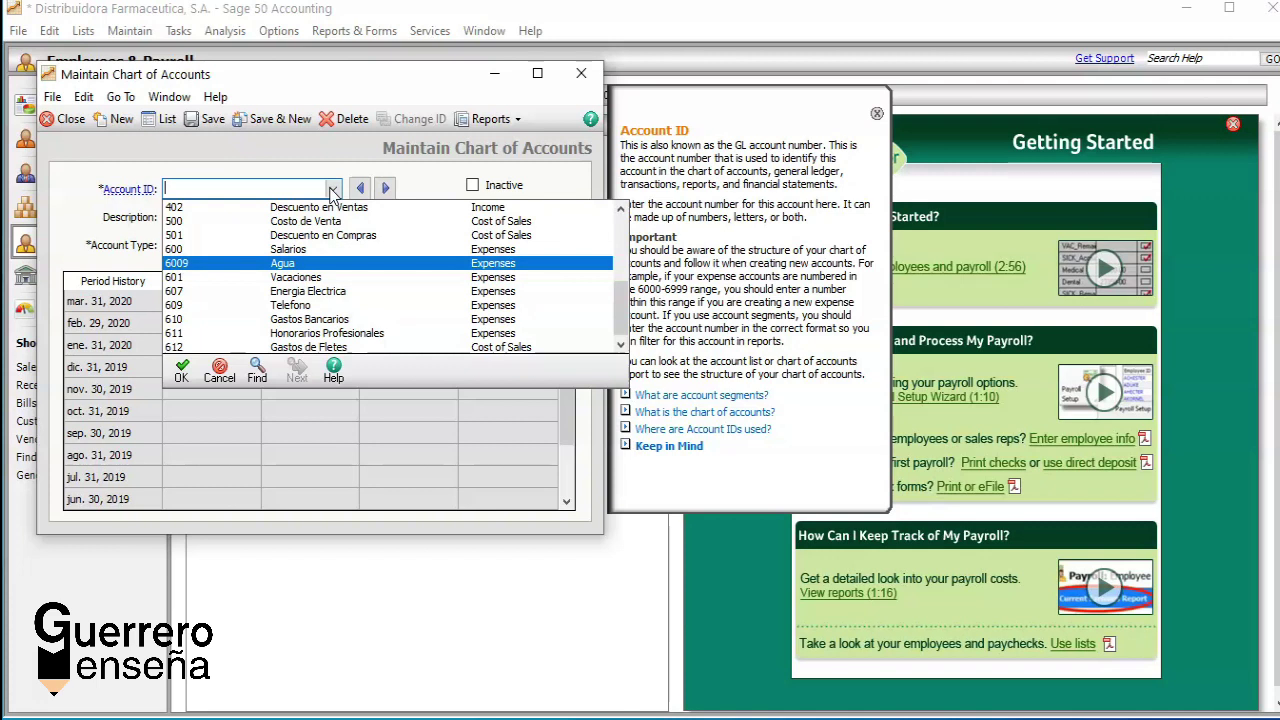
{"action": "key", "text": "Return"}
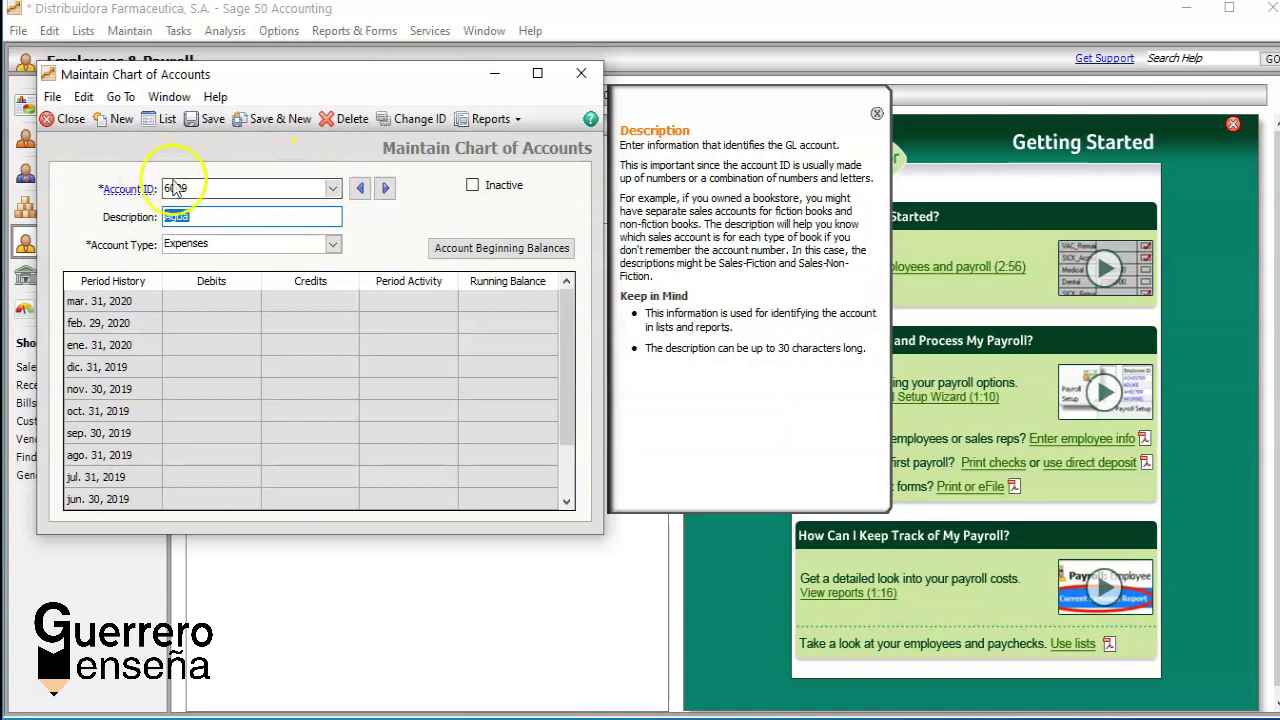
{"action": "left_click", "coordinate": [199, 217]}
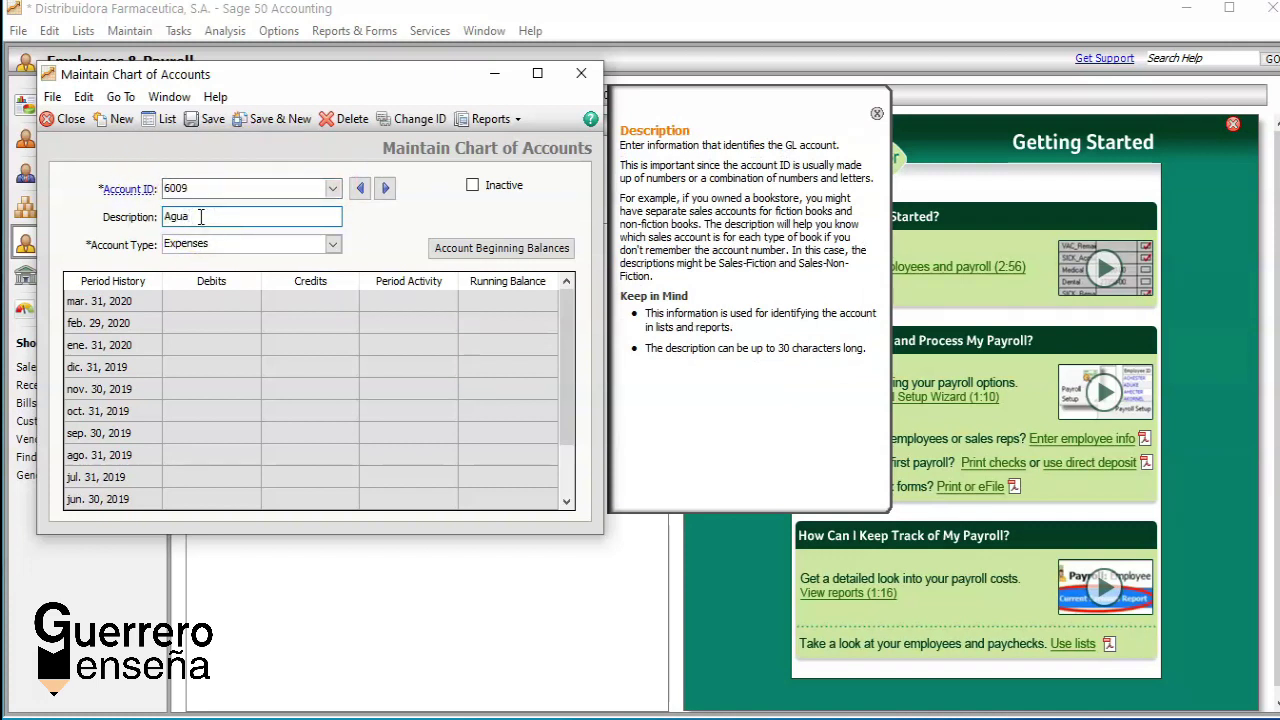
{"action": "left_click", "coordinate": [206, 188]}
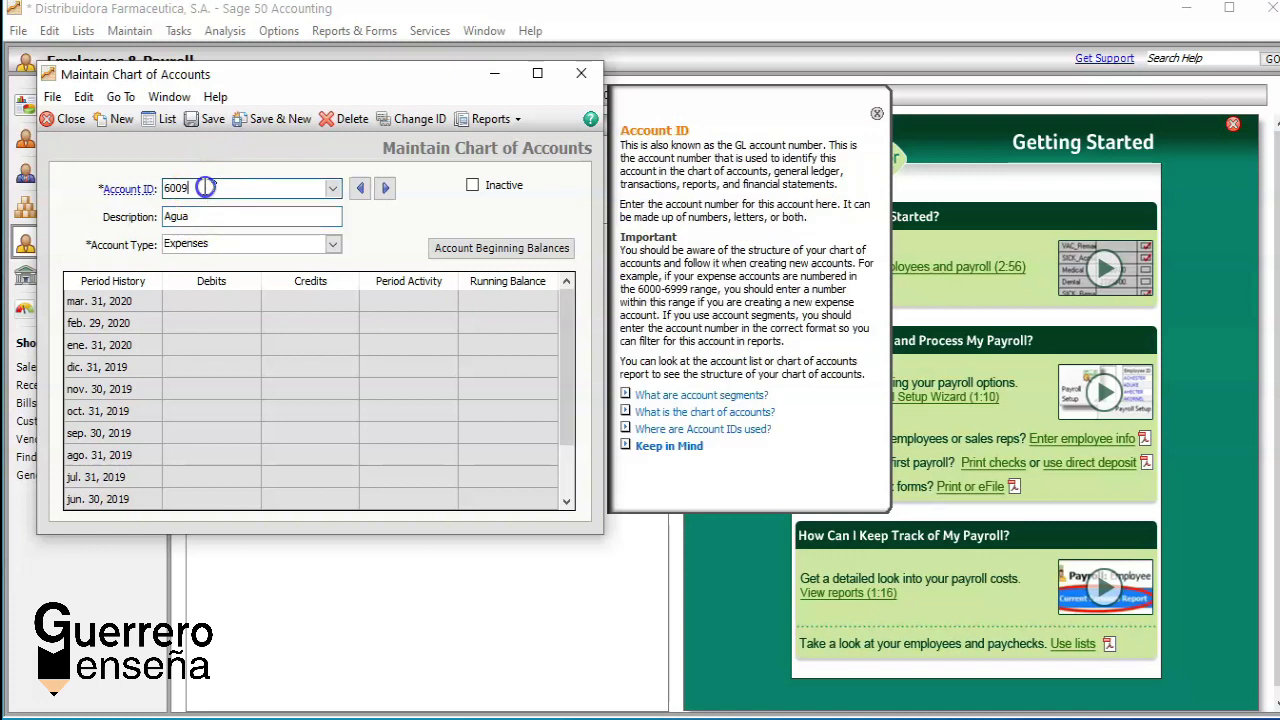
Step: Change the Agua account ID from 6009 to 620 after 609 and 610 are rejected
{"action": "left_click", "coordinate": [404, 121]}
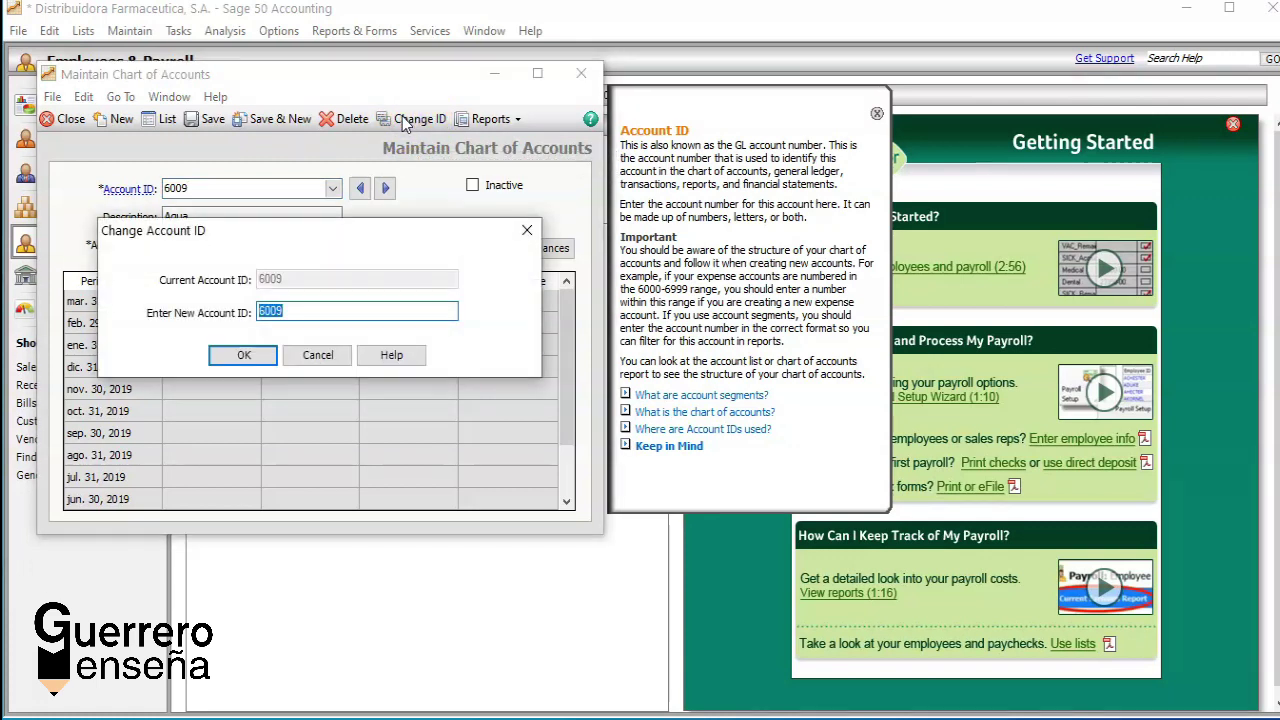
{"action": "type", "text": "609"}
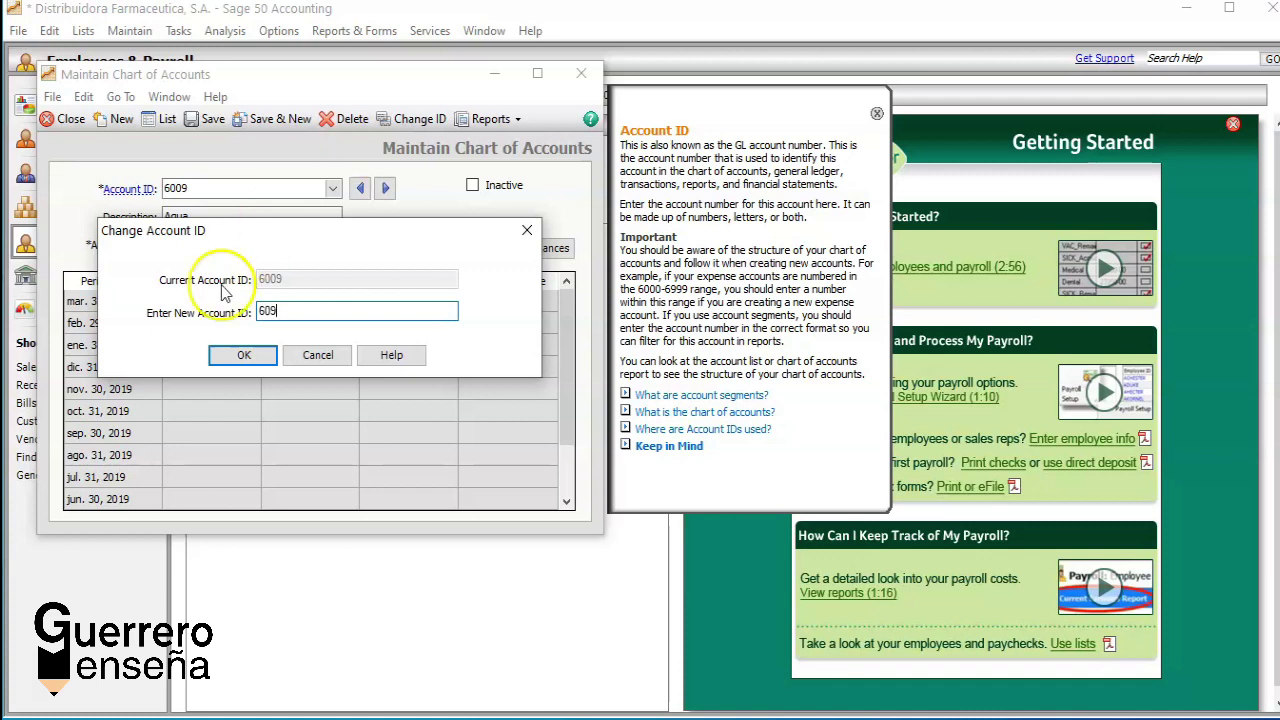
{"action": "left_click", "coordinate": [236, 356]}
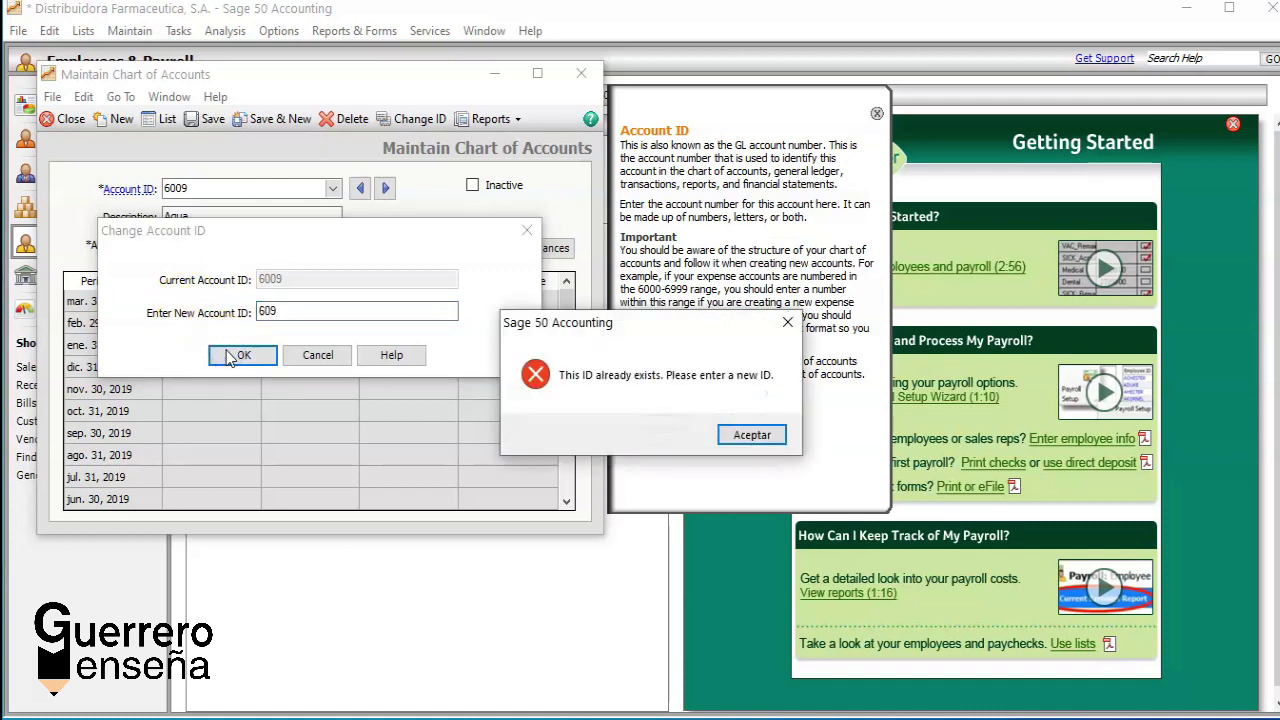
{"action": "left_click", "coordinate": [752, 435]}
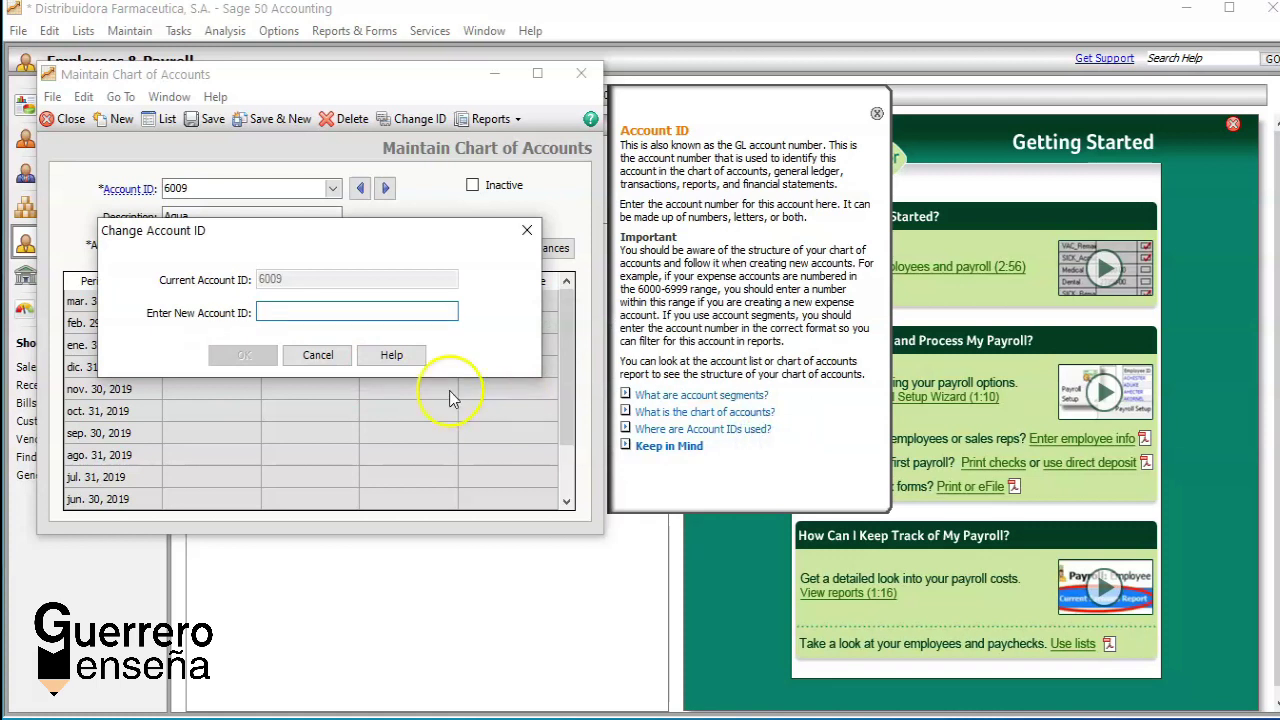
{"action": "left_click", "coordinate": [325, 365]}
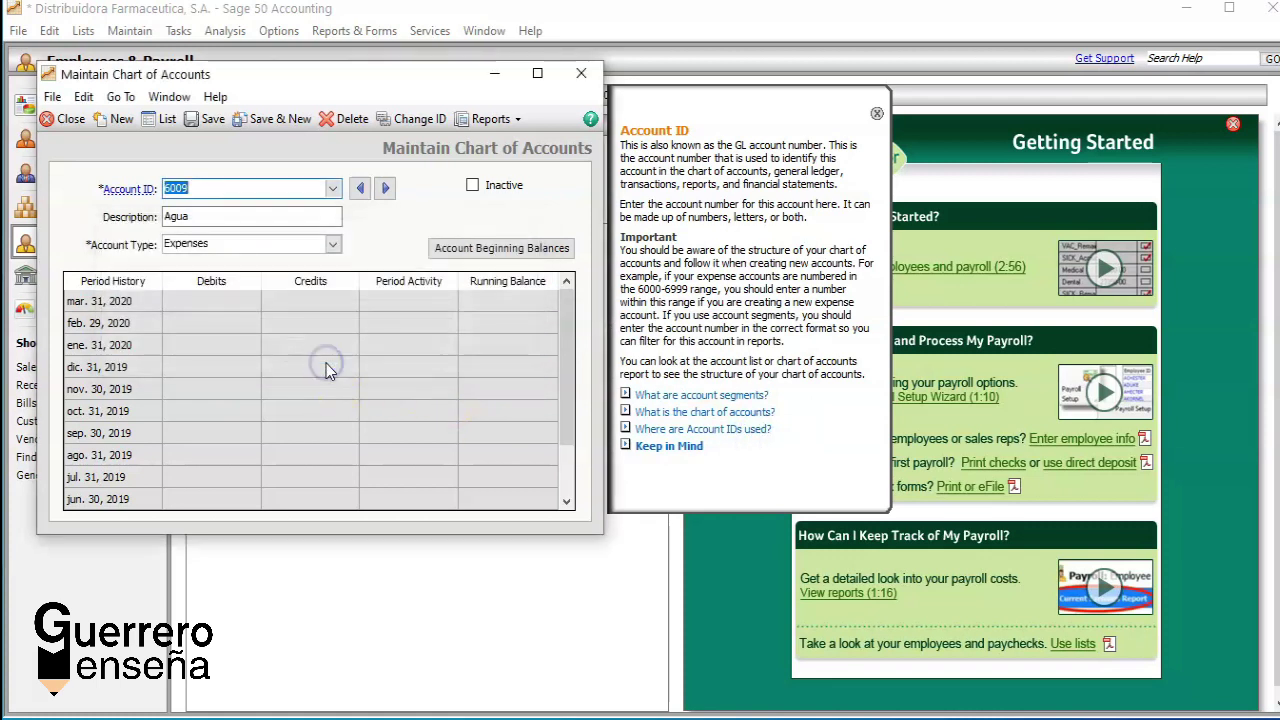
{"action": "left_click", "coordinate": [419, 122]}
{"action": "type", "text": "610"}
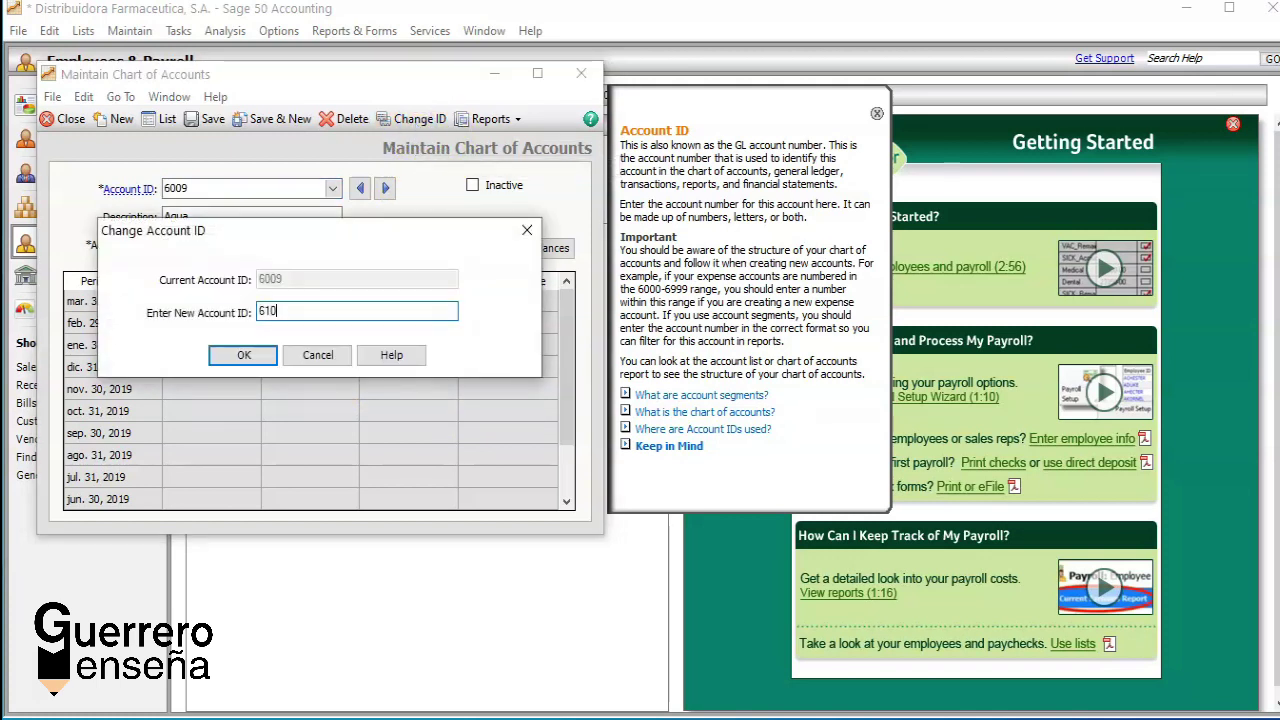
{"action": "left_click", "coordinate": [245, 357]}
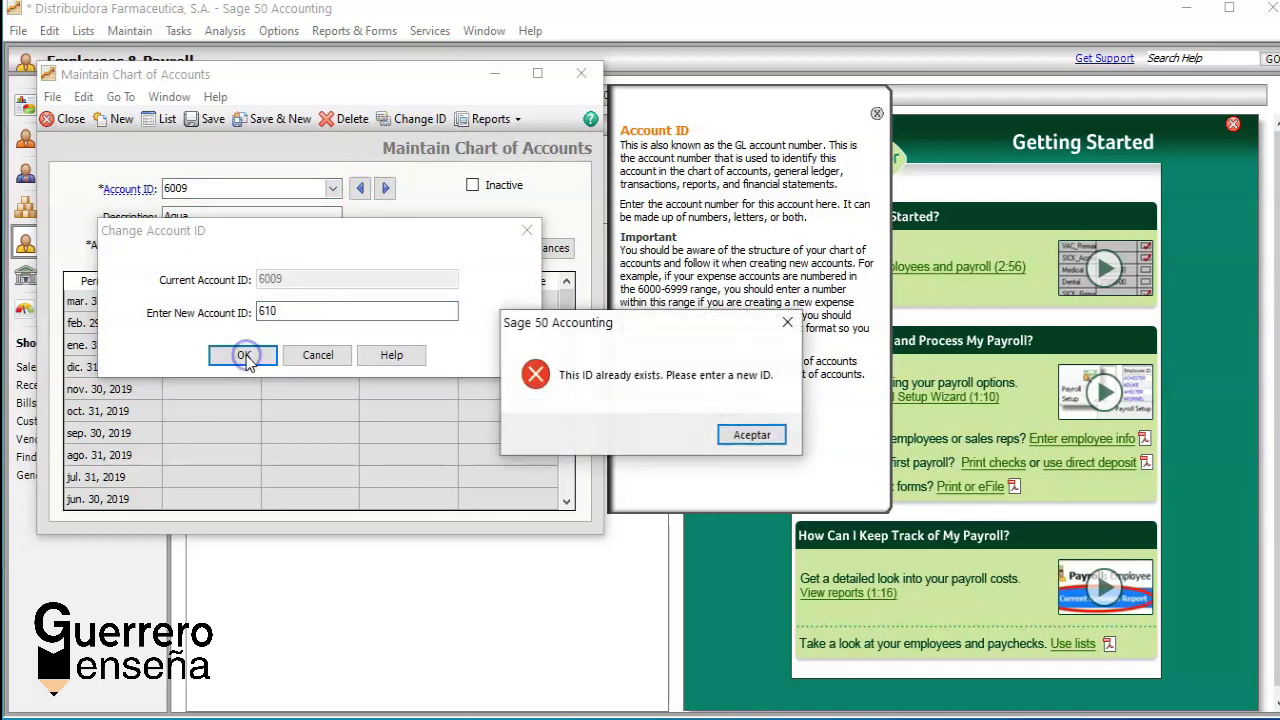
{"action": "left_click", "coordinate": [752, 437]}
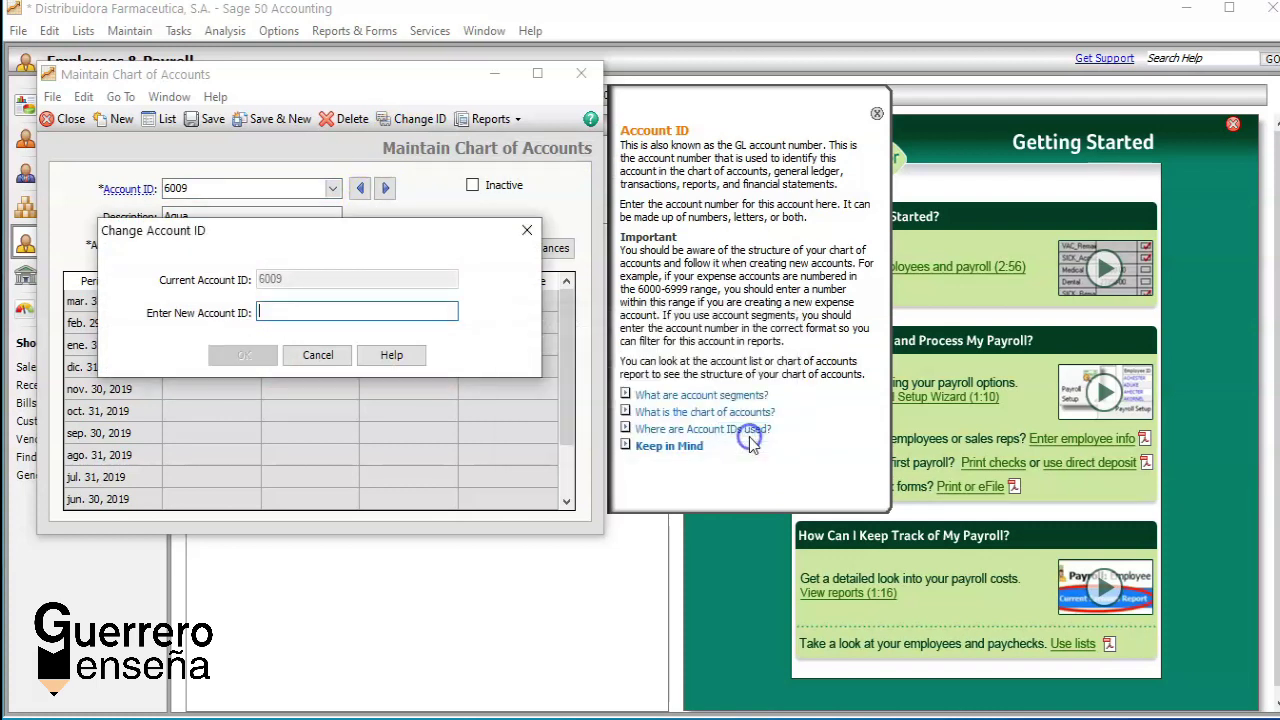
{"action": "type", "text": "6"}
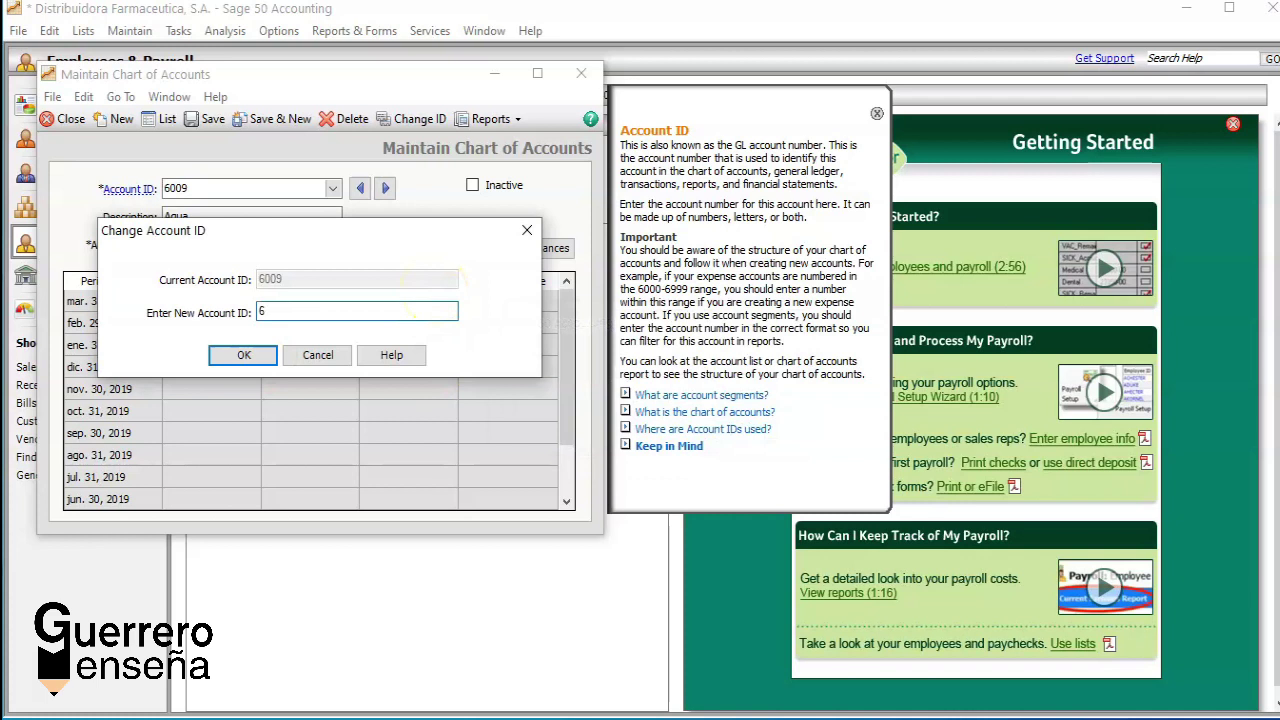
{"action": "type", "text": "20"}
{"action": "left_click", "coordinate": [248, 358]}
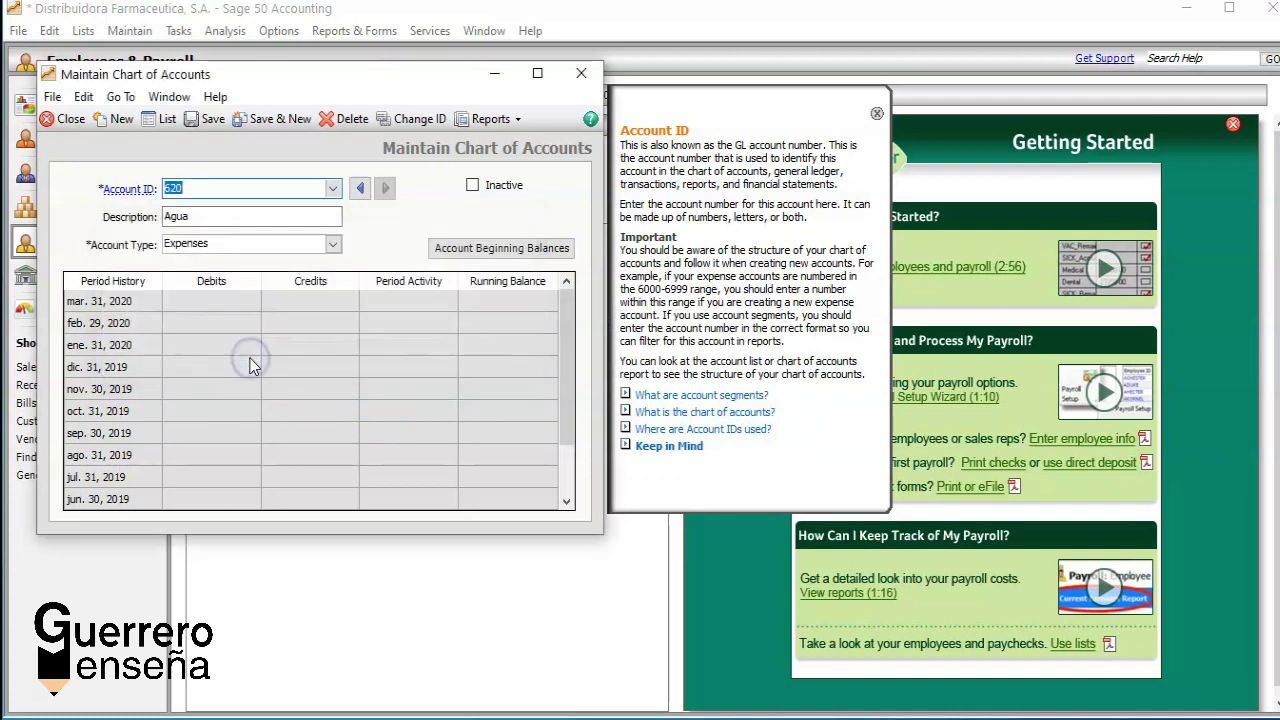
{"action": "left_click", "coordinate": [333, 190]}
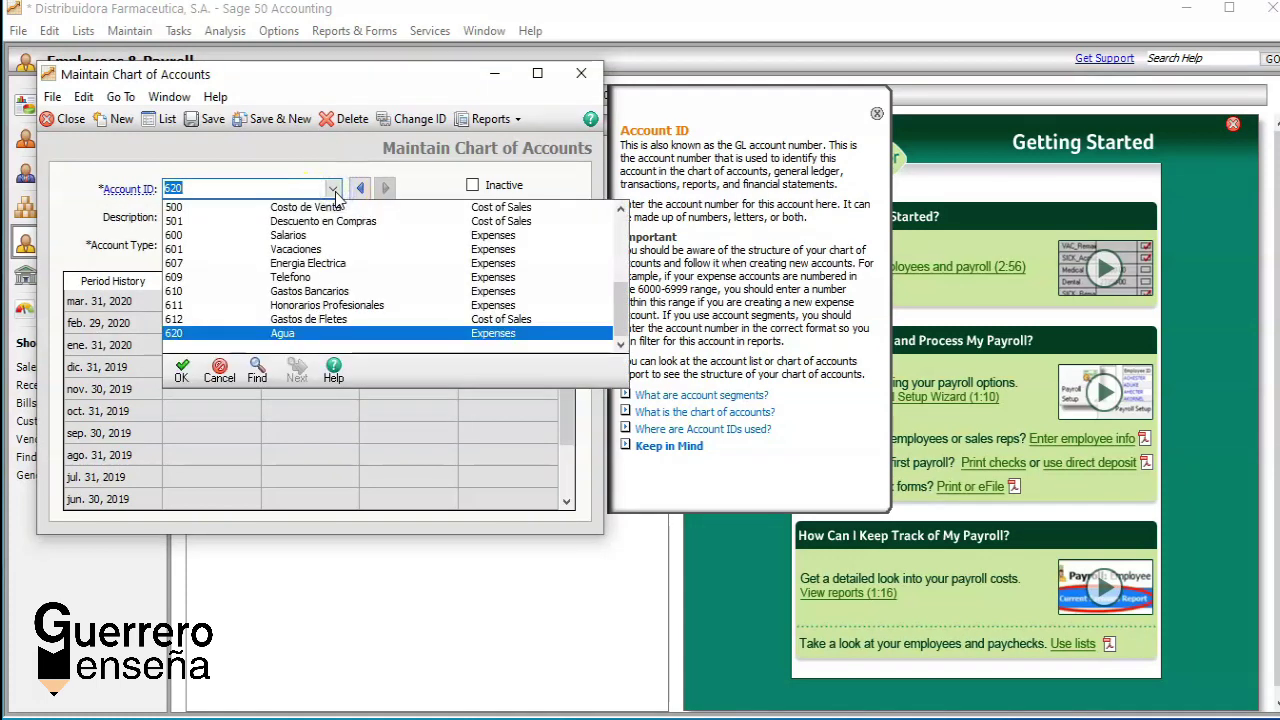
{"action": "left_click", "coordinate": [333, 190]}
{"action": "left_click", "coordinate": [333, 190]}
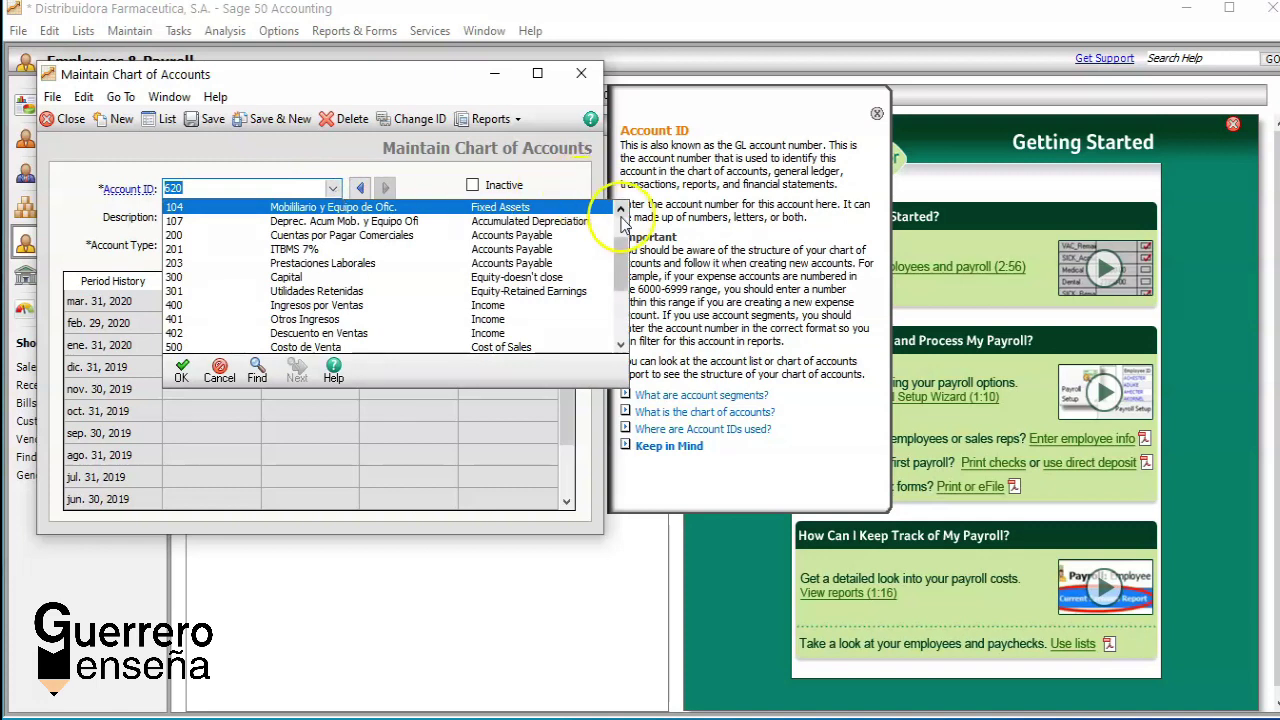
{"action": "left_click", "coordinate": [621, 212]}
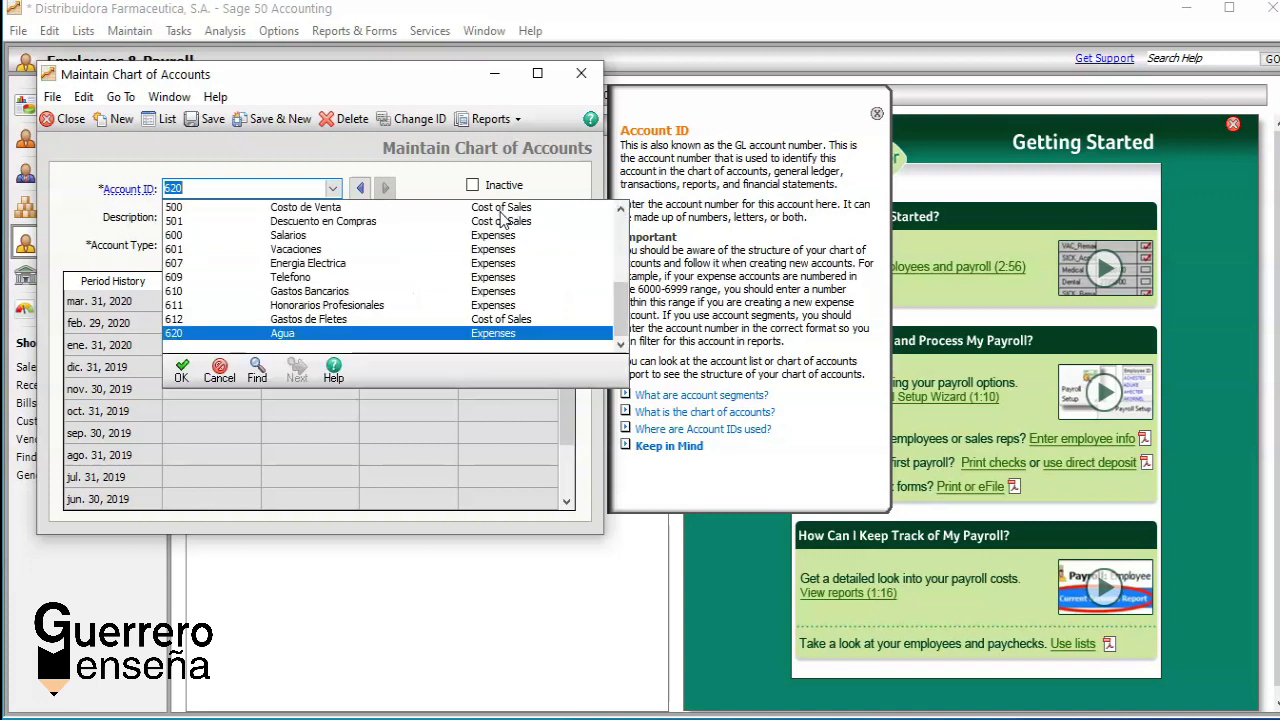
Step: Delete the 620 Agua account record and answer Sí to confirm
{"action": "key", "text": "Return"}
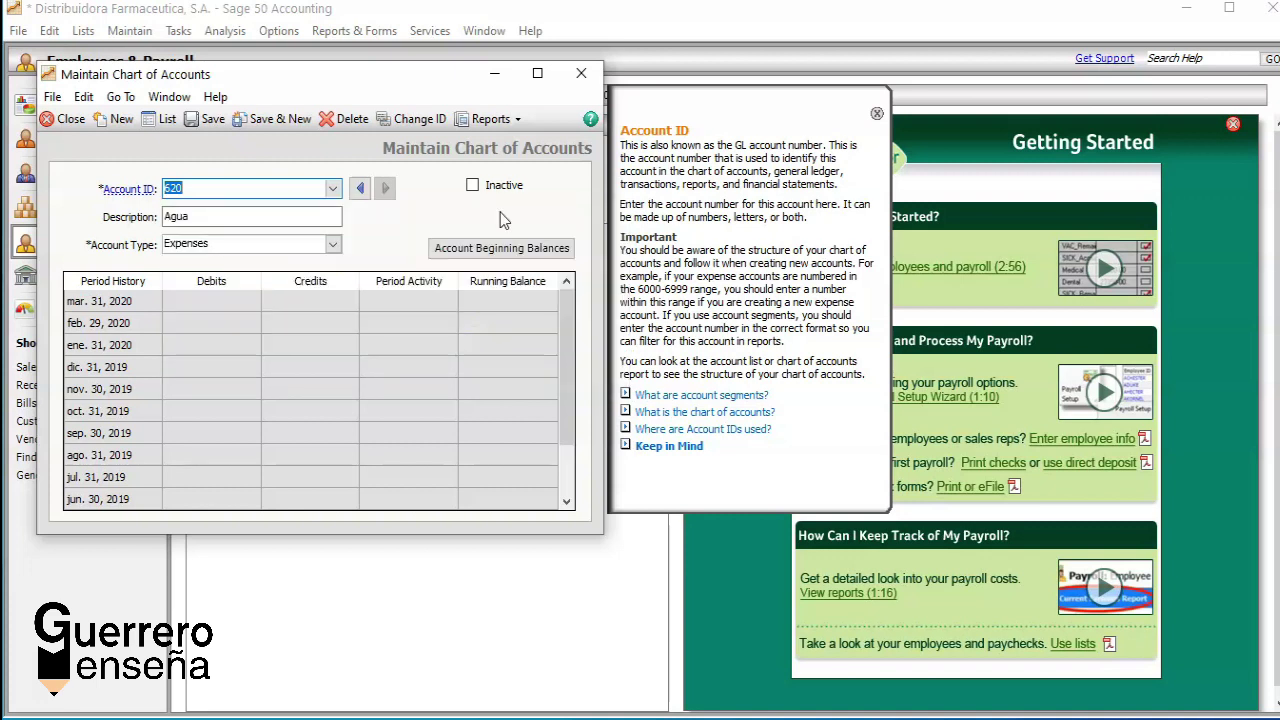
{"action": "key", "text": "Tab"}
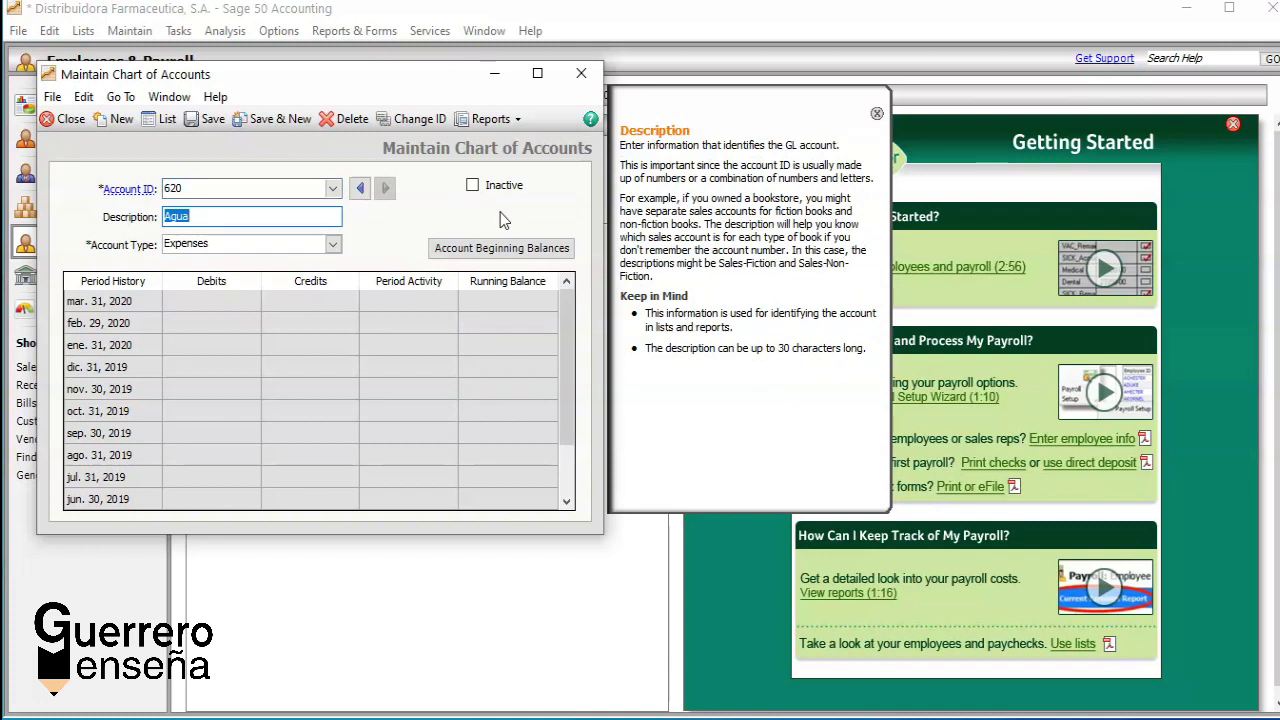
{"action": "left_click", "coordinate": [349, 122]}
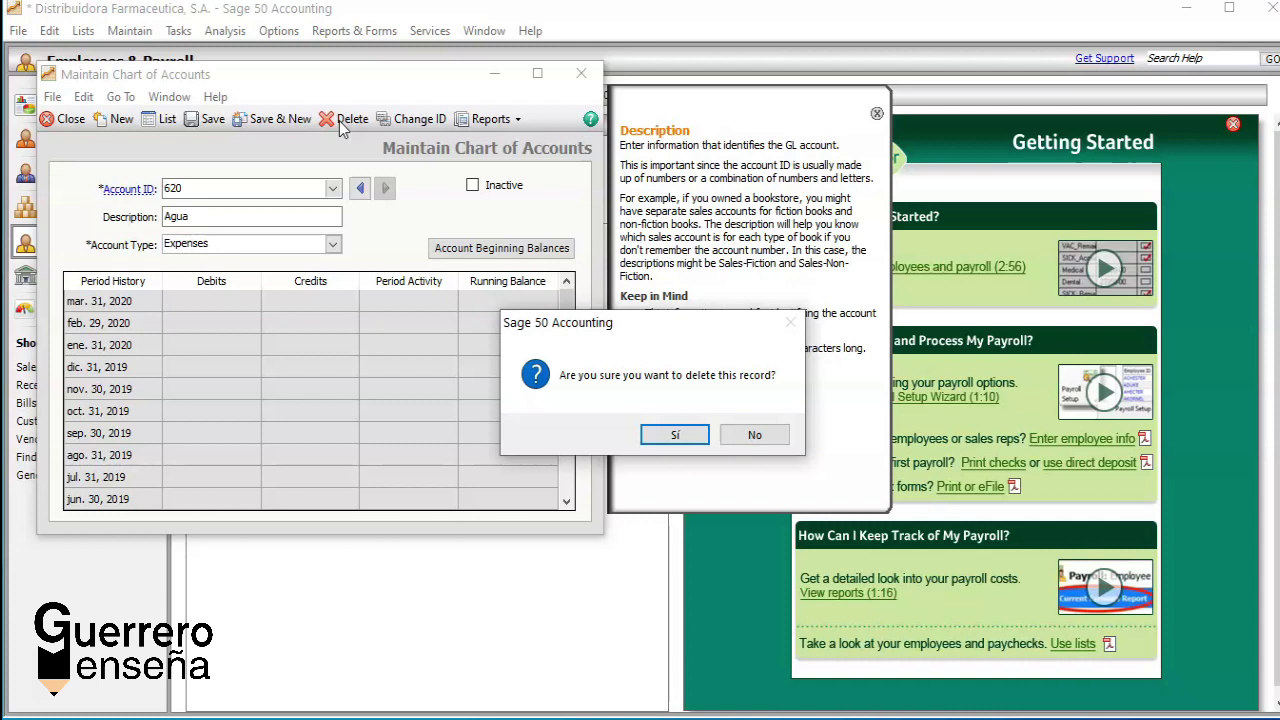
{"action": "left_click", "coordinate": [668, 434]}
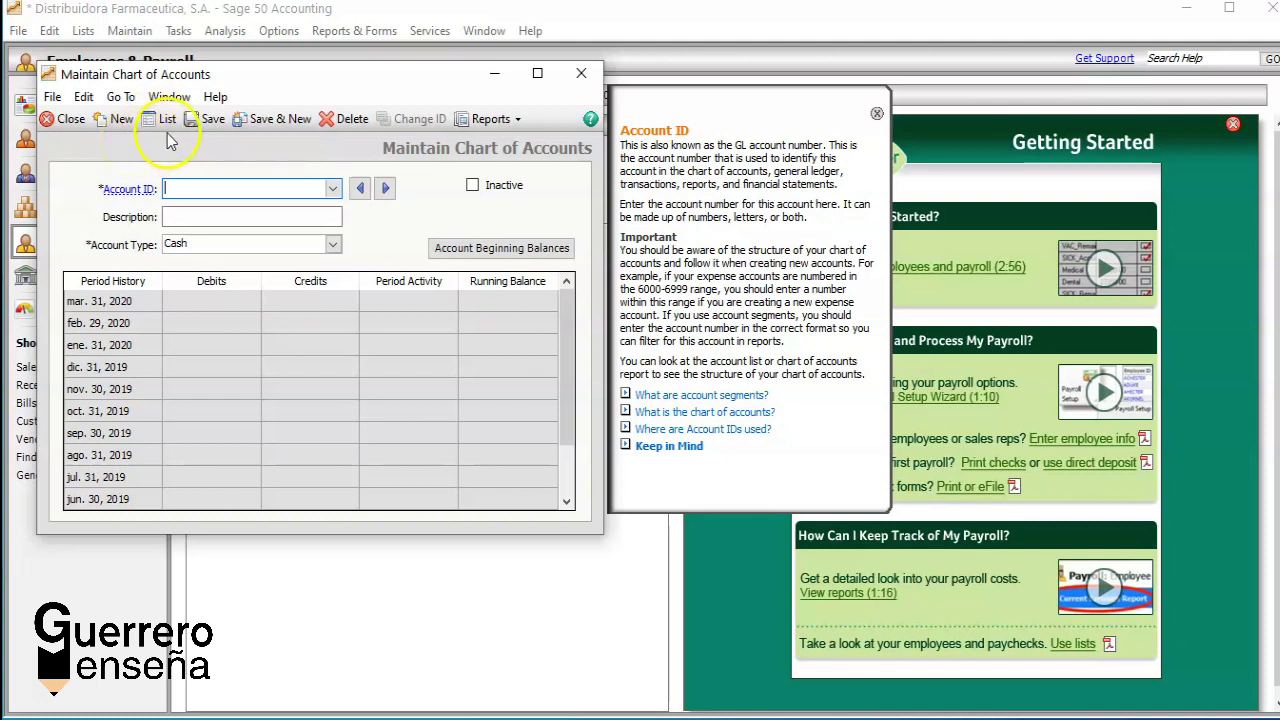
Step: Maximize the full account list, then close it and the chart of accounts form
{"action": "left_click", "coordinate": [160, 119]}
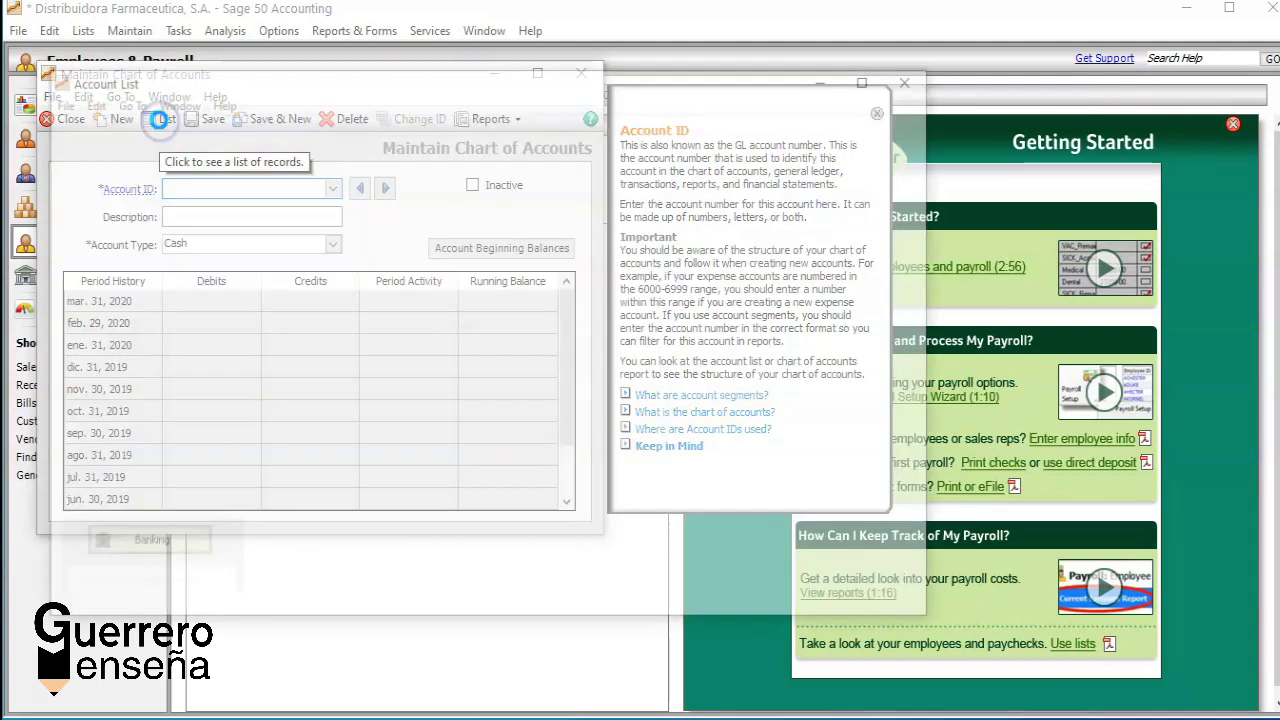
{"action": "left_click", "coordinate": [871, 77]}
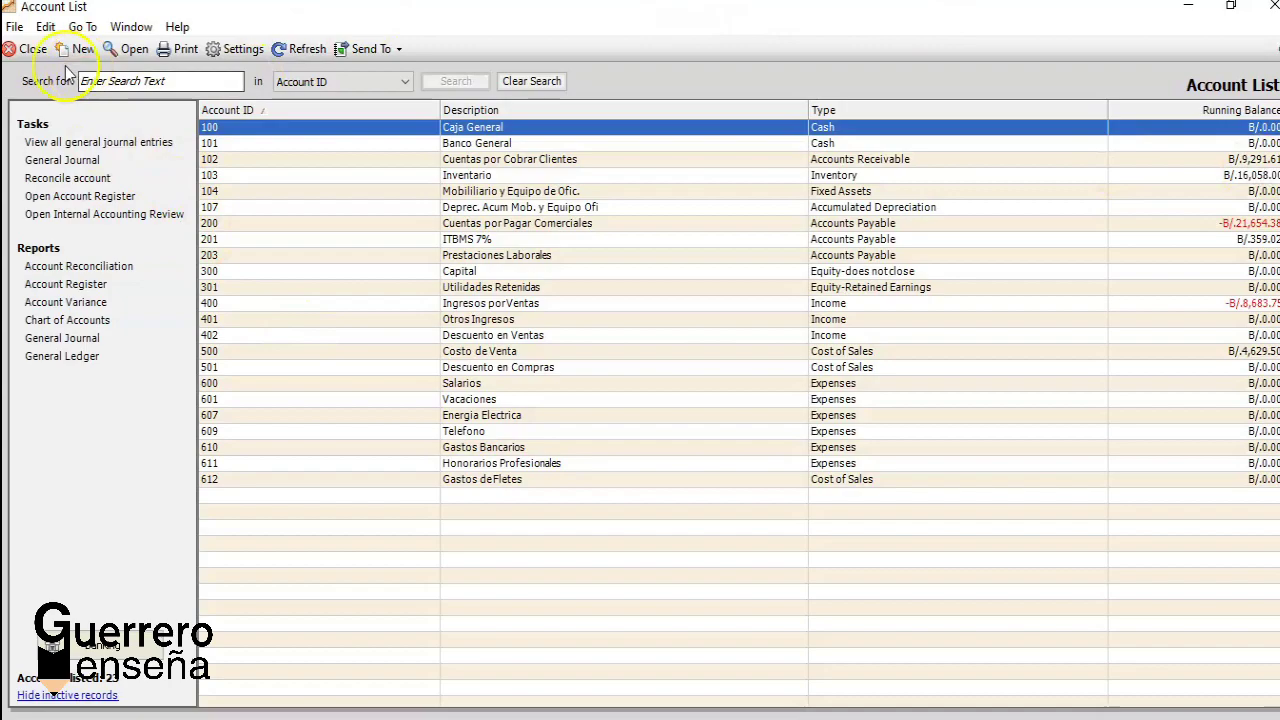
{"action": "left_click", "coordinate": [26, 48]}
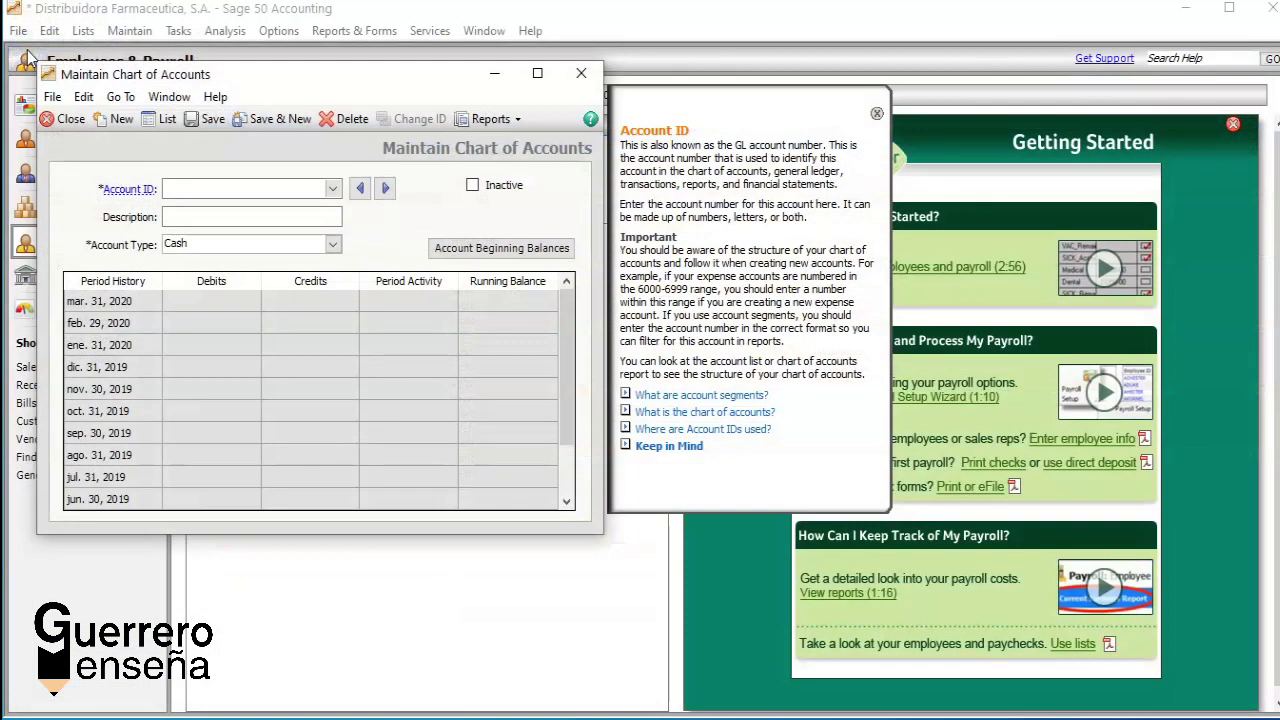
{"action": "left_click", "coordinate": [64, 119]}
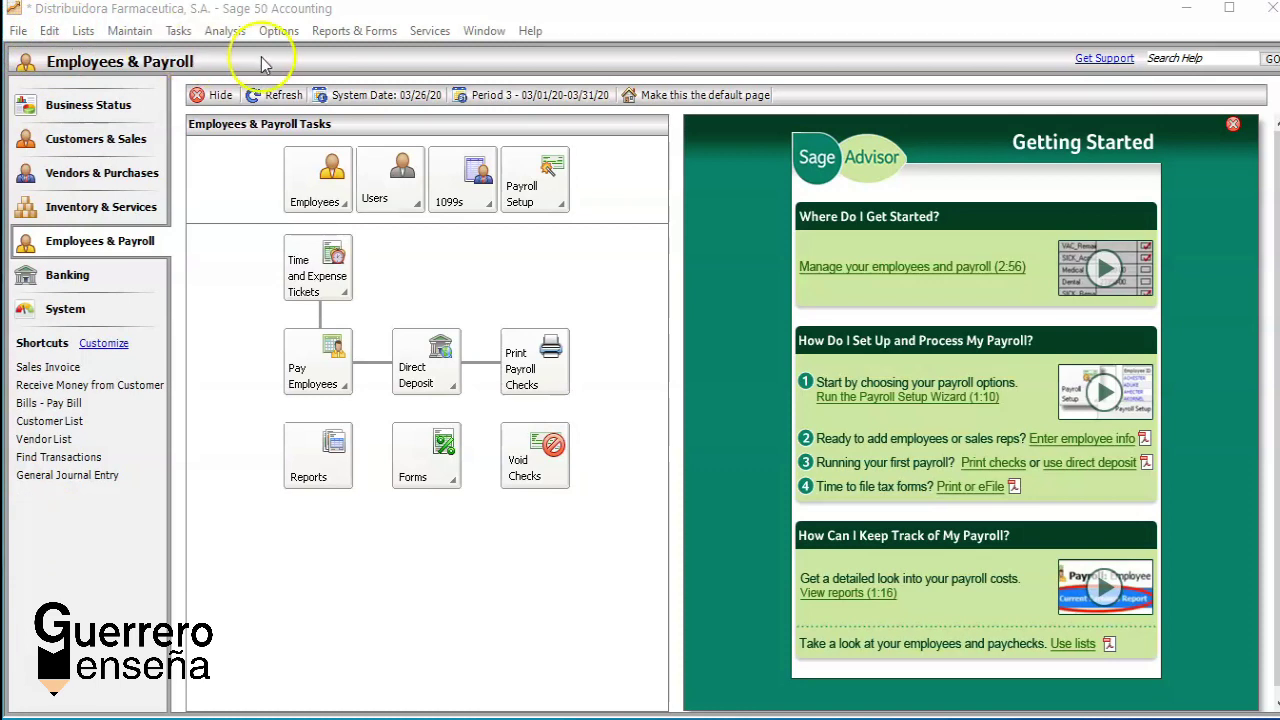
Step: Open Customer Defaults via Options > Default Information > Customers
{"action": "left_click", "coordinate": [279, 33]}
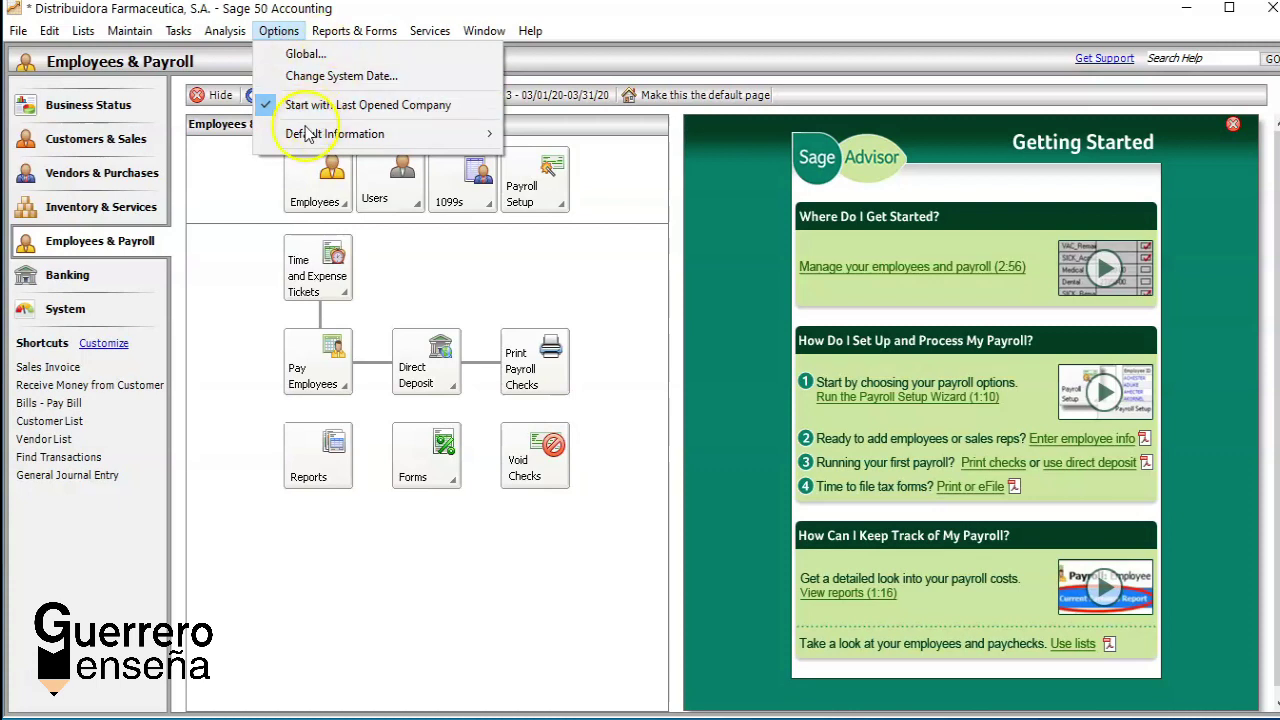
{"action": "mouse_move", "coordinate": [295, 136]}
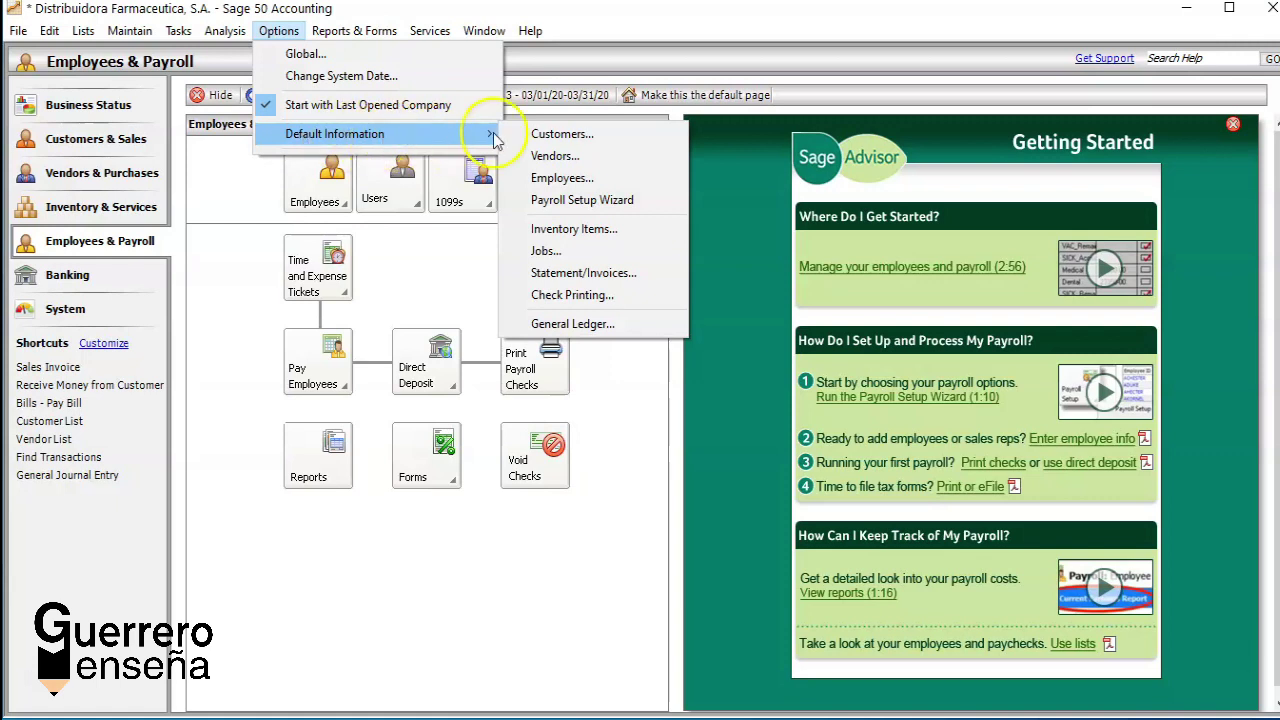
{"action": "left_click", "coordinate": [548, 134]}
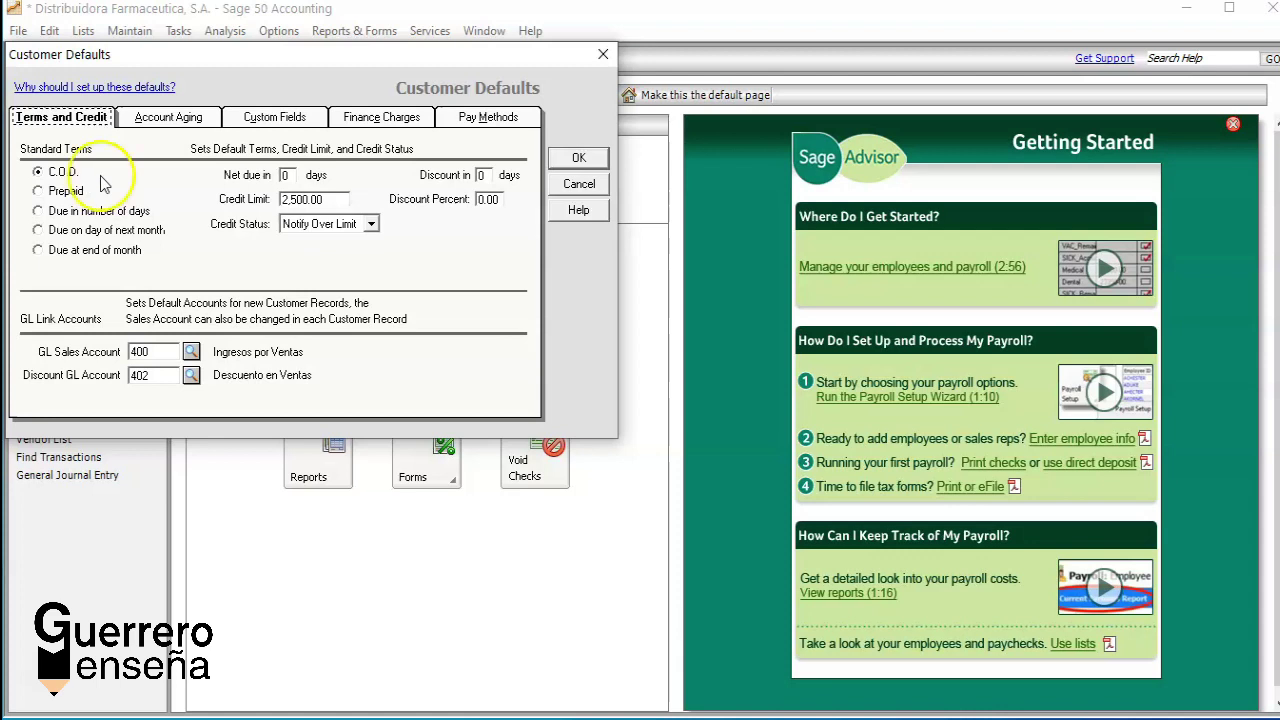
{"action": "left_click", "coordinate": [340, 207]}
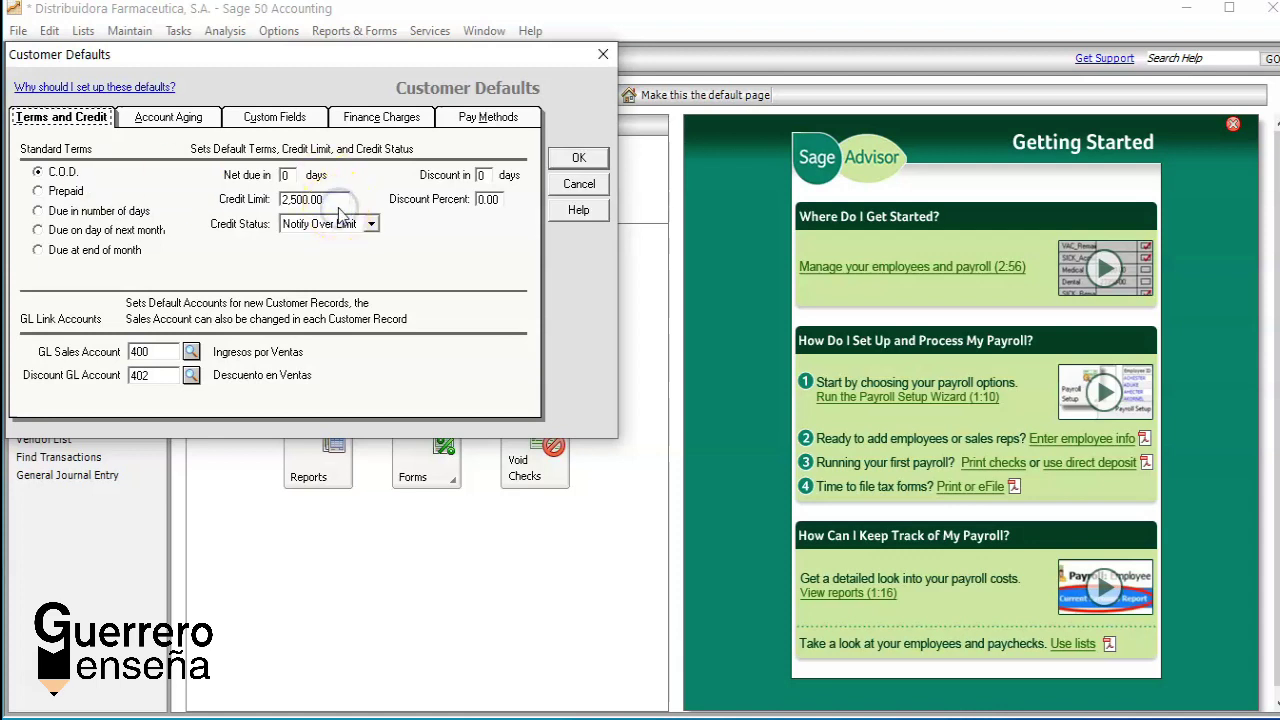
{"action": "left_click", "coordinate": [333, 199]}
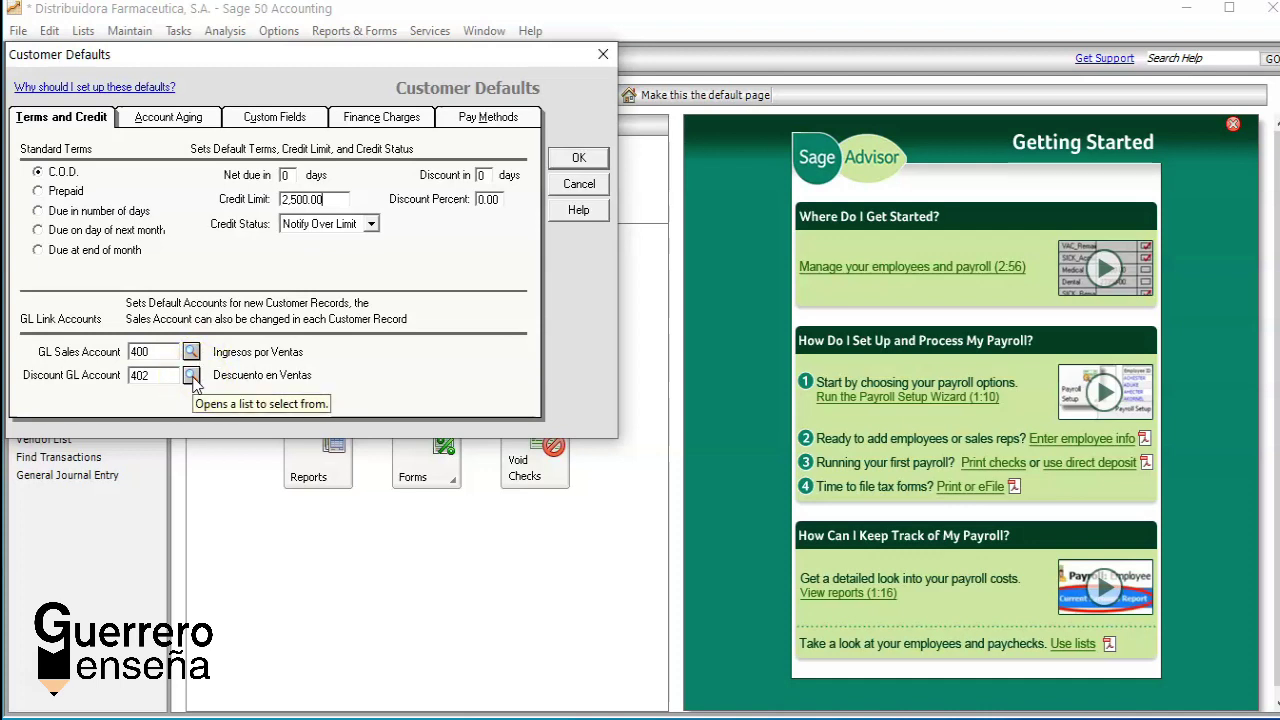
Step: Check the discount and sales GL accounts 402 and 400, then view the Account Aging settings
{"action": "left_click", "coordinate": [191, 377]}
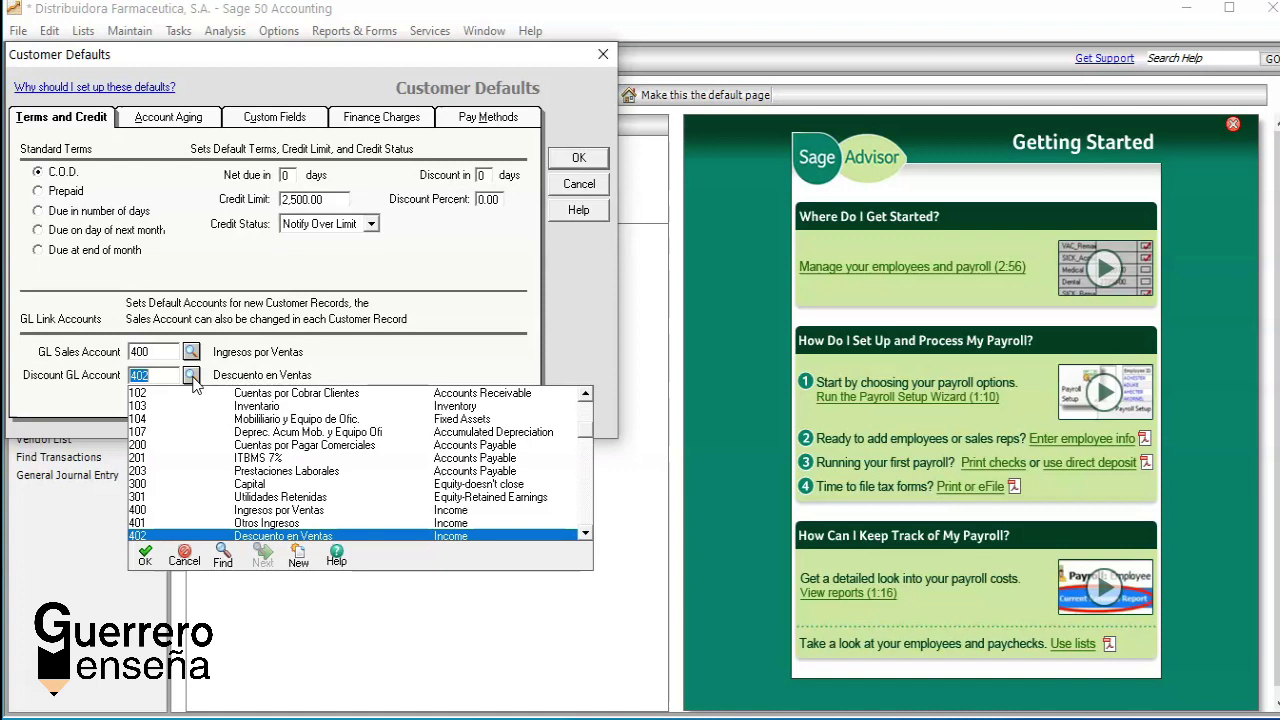
{"action": "left_click", "coordinate": [191, 377]}
{"action": "left_click", "coordinate": [191, 353]}
{"action": "left_click", "coordinate": [191, 354]}
{"action": "left_click", "coordinate": [191, 354]}
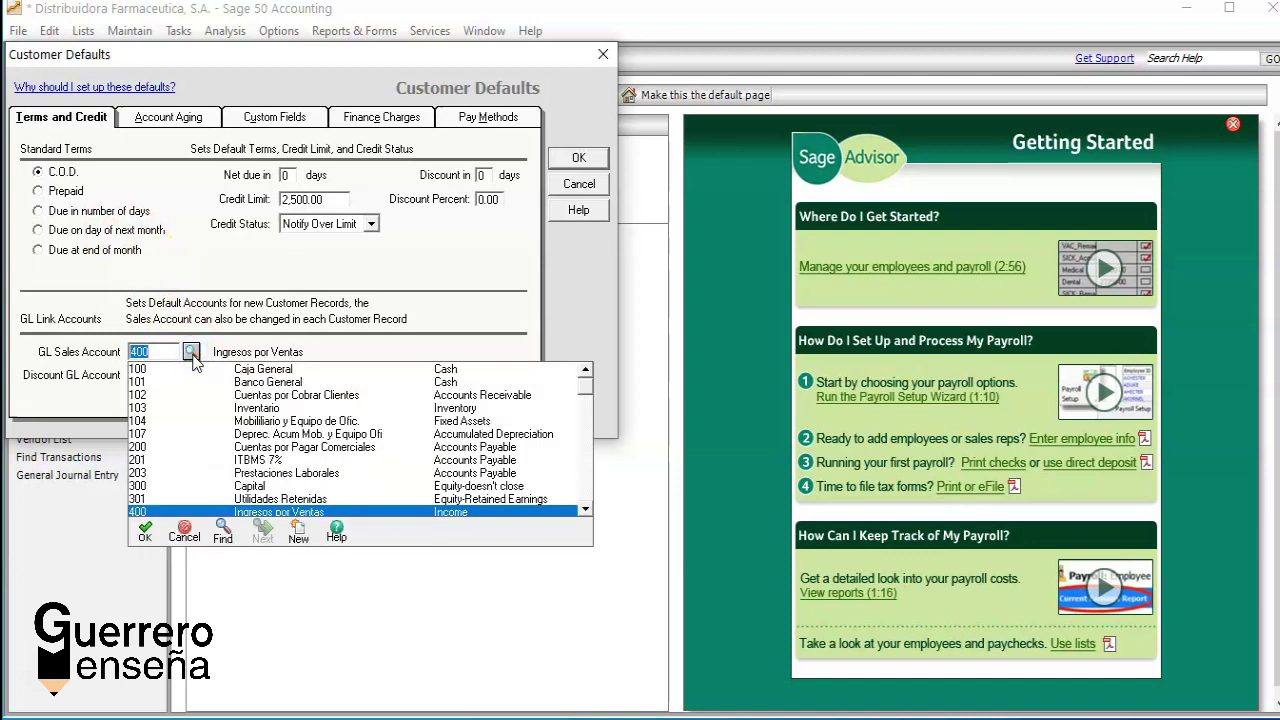
{"action": "left_click", "coordinate": [191, 354]}
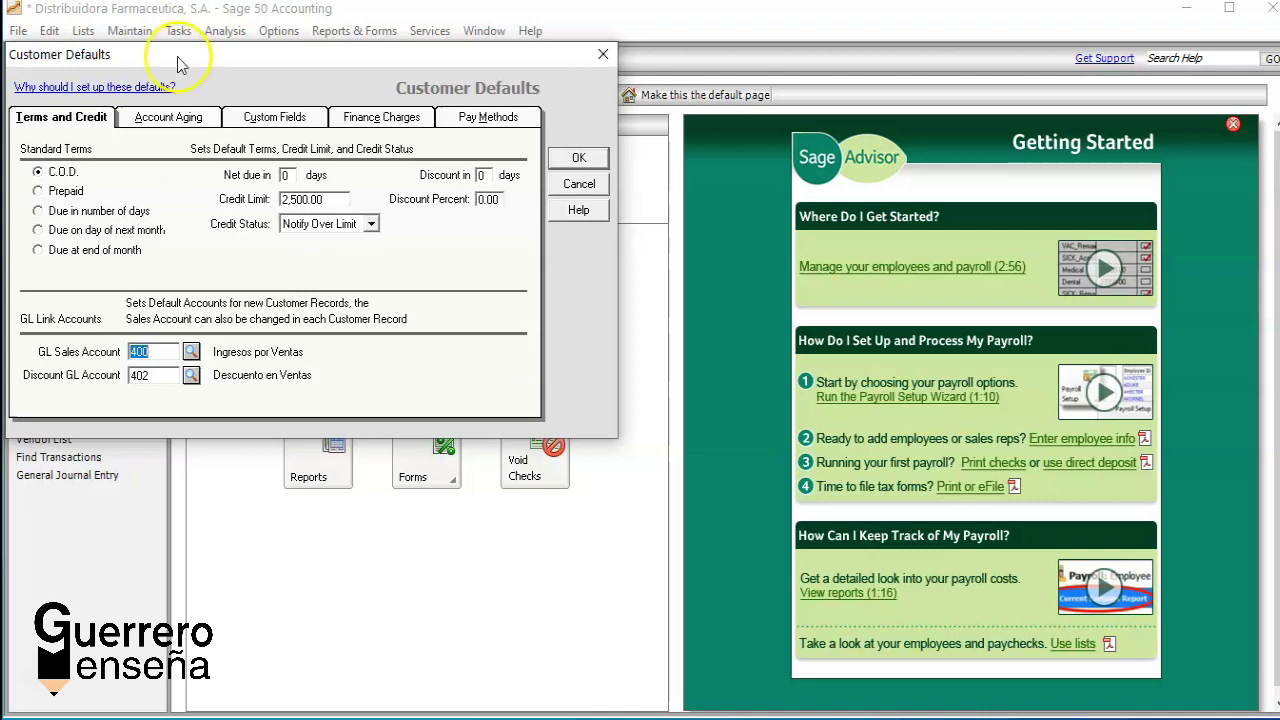
{"action": "left_click", "coordinate": [156, 120]}
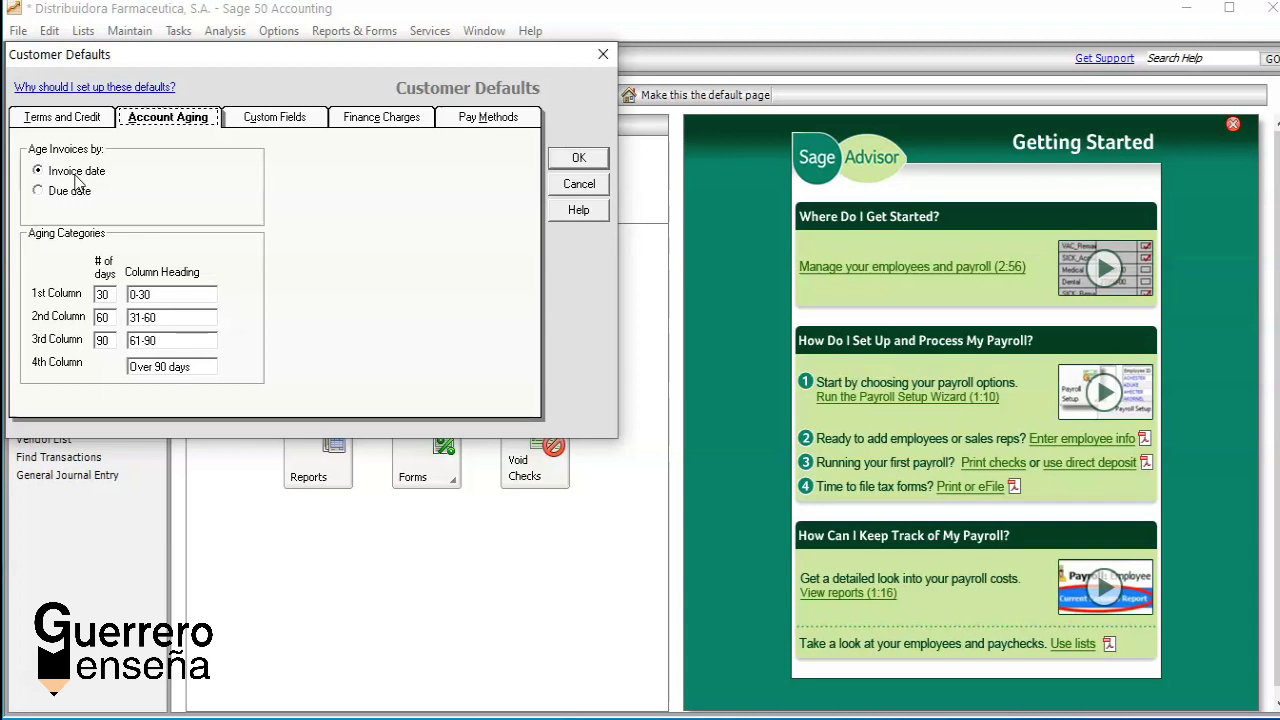
{"action": "left_click", "coordinate": [168, 184]}
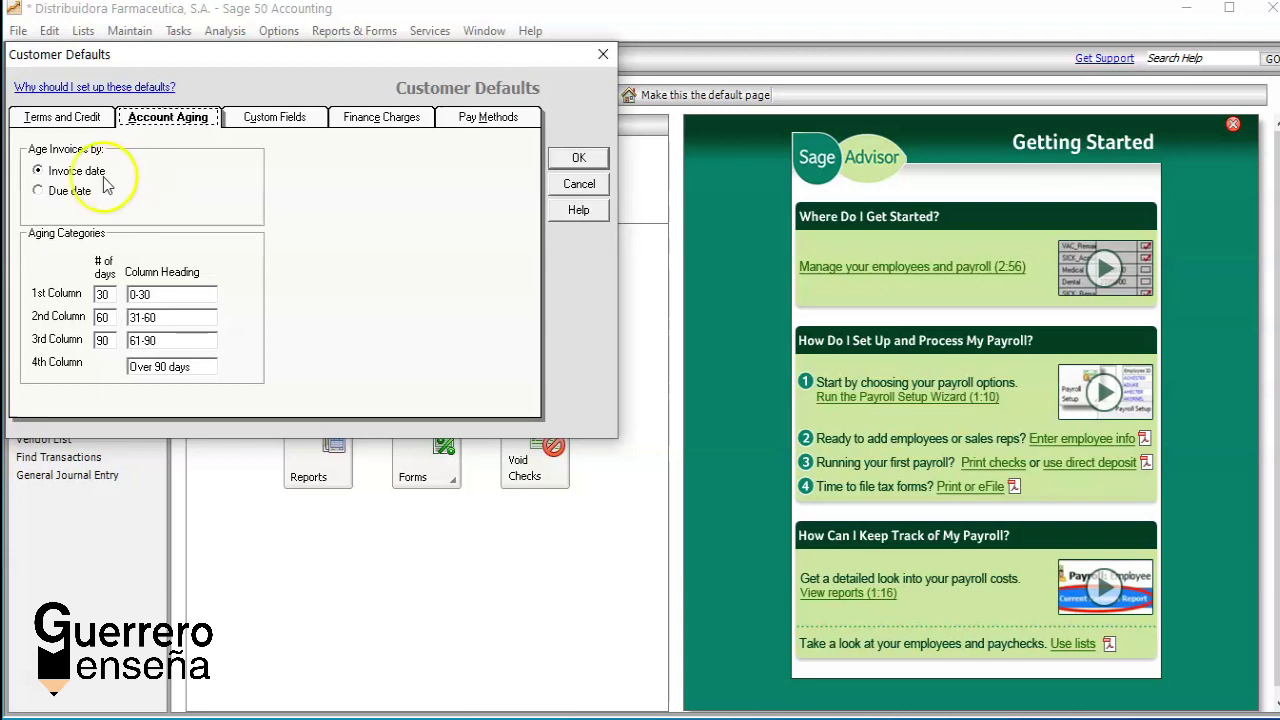
{"action": "left_click", "coordinate": [60, 192]}
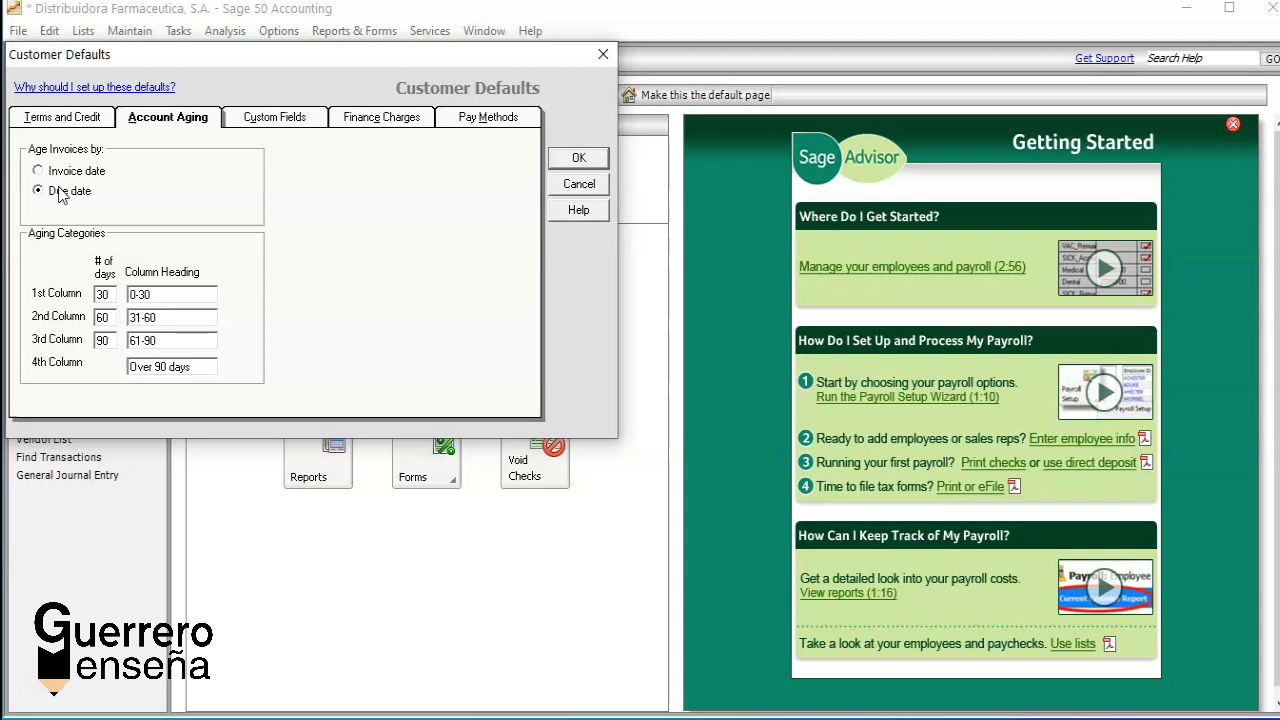
{"action": "left_click", "coordinate": [37, 171]}
Step: Review the customer Custom Fields labels, then display the Finance Charges settings
{"action": "left_click", "coordinate": [257, 118]}
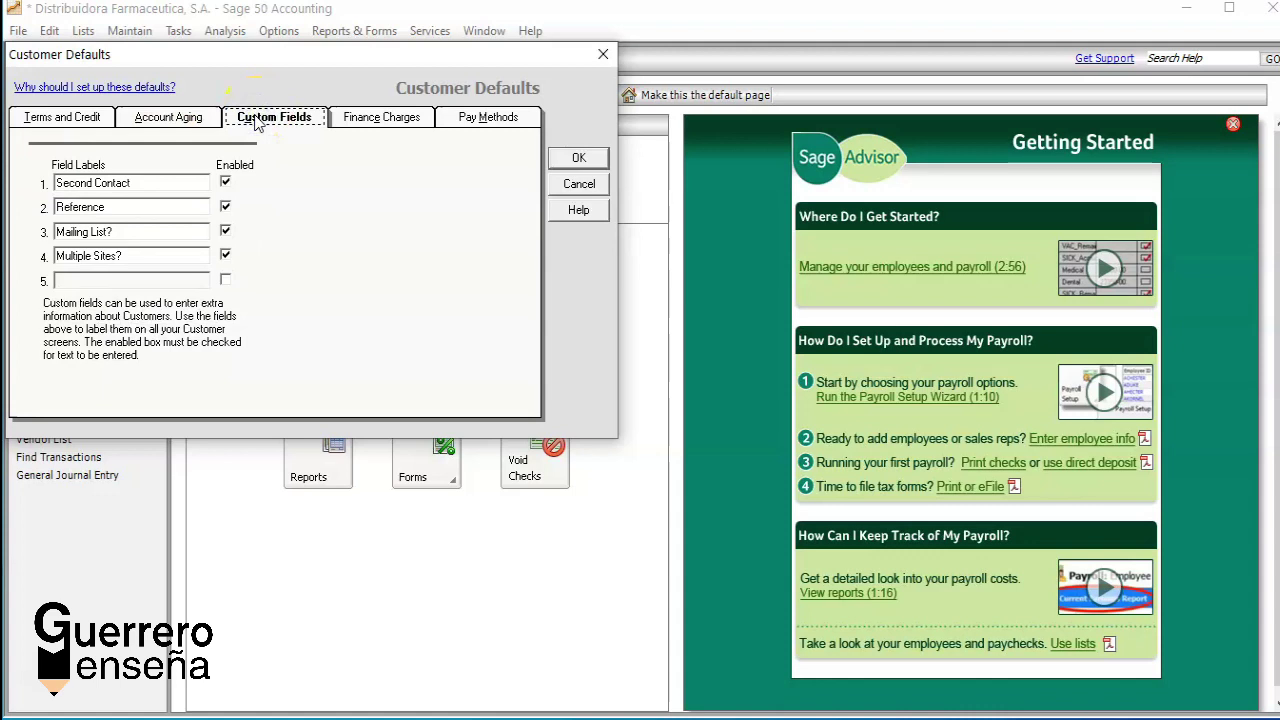
{"action": "left_click", "coordinate": [390, 120]}
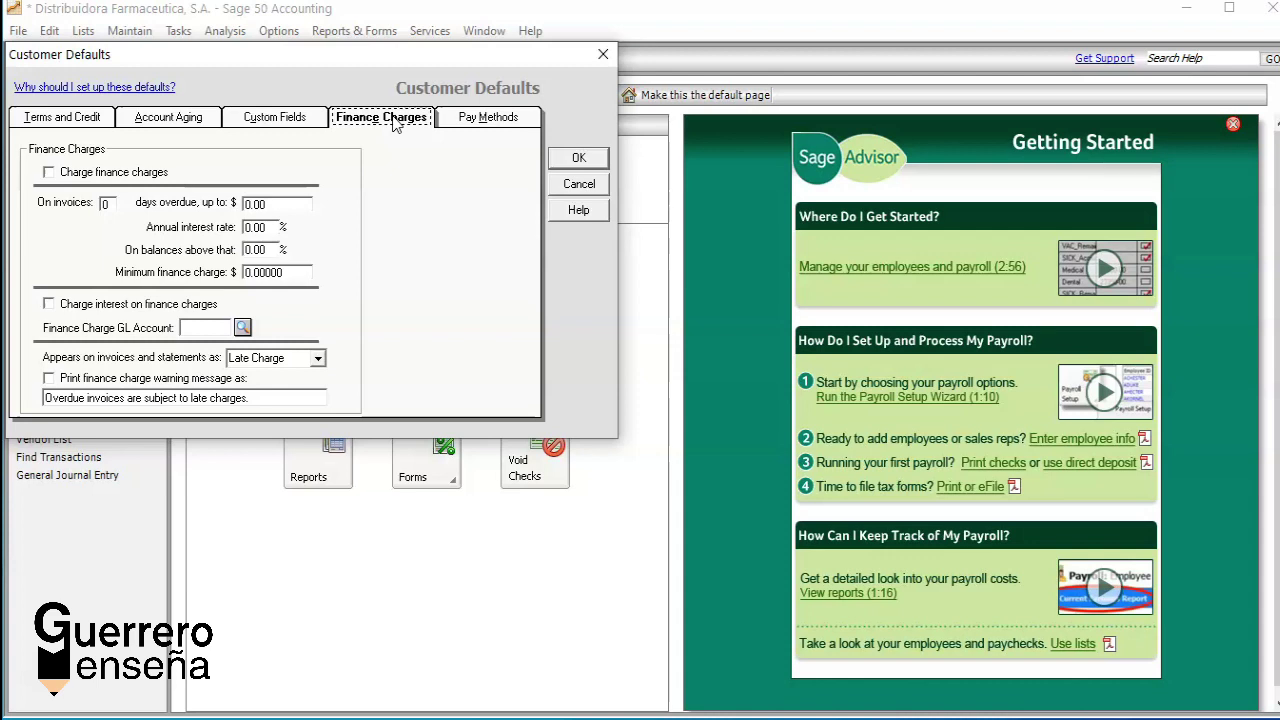
{"action": "left_click", "coordinate": [266, 228]}
{"action": "left_click", "coordinate": [291, 271]}
{"action": "left_click", "coordinate": [243, 328]}
{"action": "key", "text": "Down"}
{"action": "key", "text": "Down"}
{"action": "key", "text": "Down"}
{"action": "key", "text": "Down"}
{"action": "key", "text": "Down"}
{"action": "key", "text": "Down"}
{"action": "key", "text": "Down"}
{"action": "key", "text": "Down"}
{"action": "key", "text": "Down"}
{"action": "key", "text": "Down"}
{"action": "key", "text": "Down"}
{"action": "key", "text": "Down"}
{"action": "key", "text": "Down"}
{"action": "key", "text": "Down"}
{"action": "key", "text": "Down"}
{"action": "key", "text": "Down"}
{"action": "key", "text": "Down"}
{"action": "key", "text": "Down"}
{"action": "key", "text": "Down"}
{"action": "key", "text": "Down"}
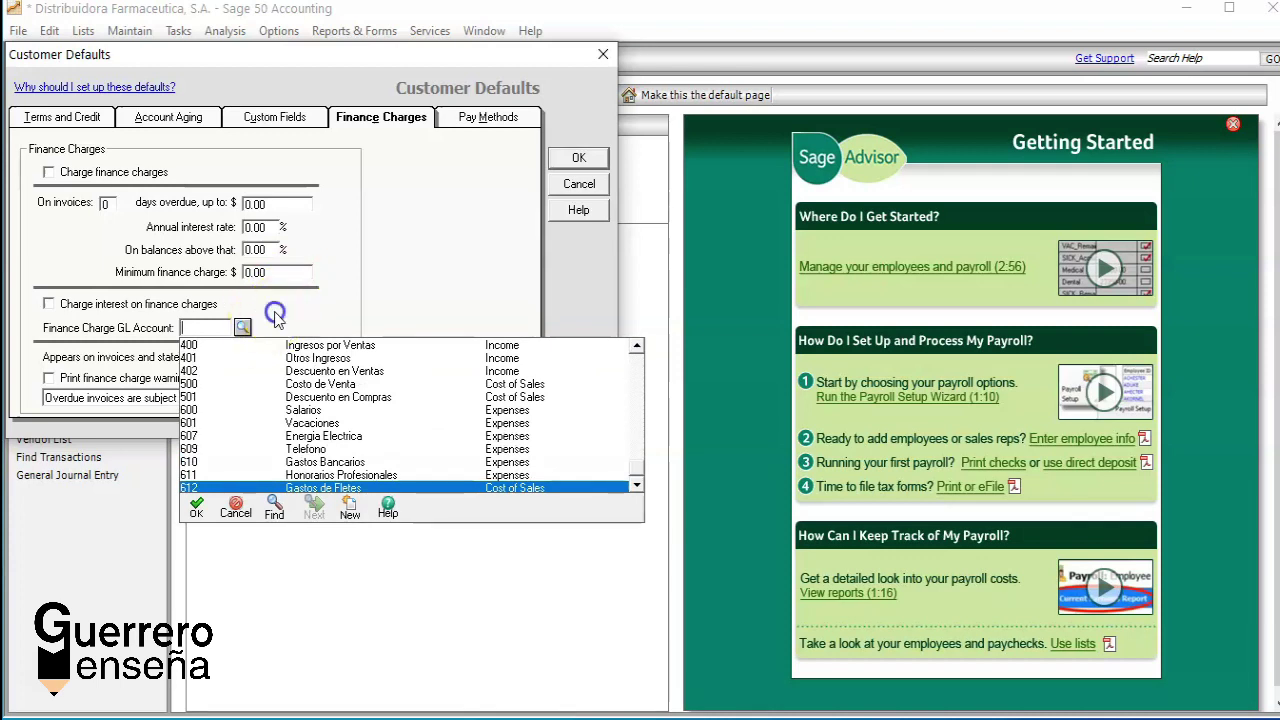
{"action": "left_click", "coordinate": [232, 512]}
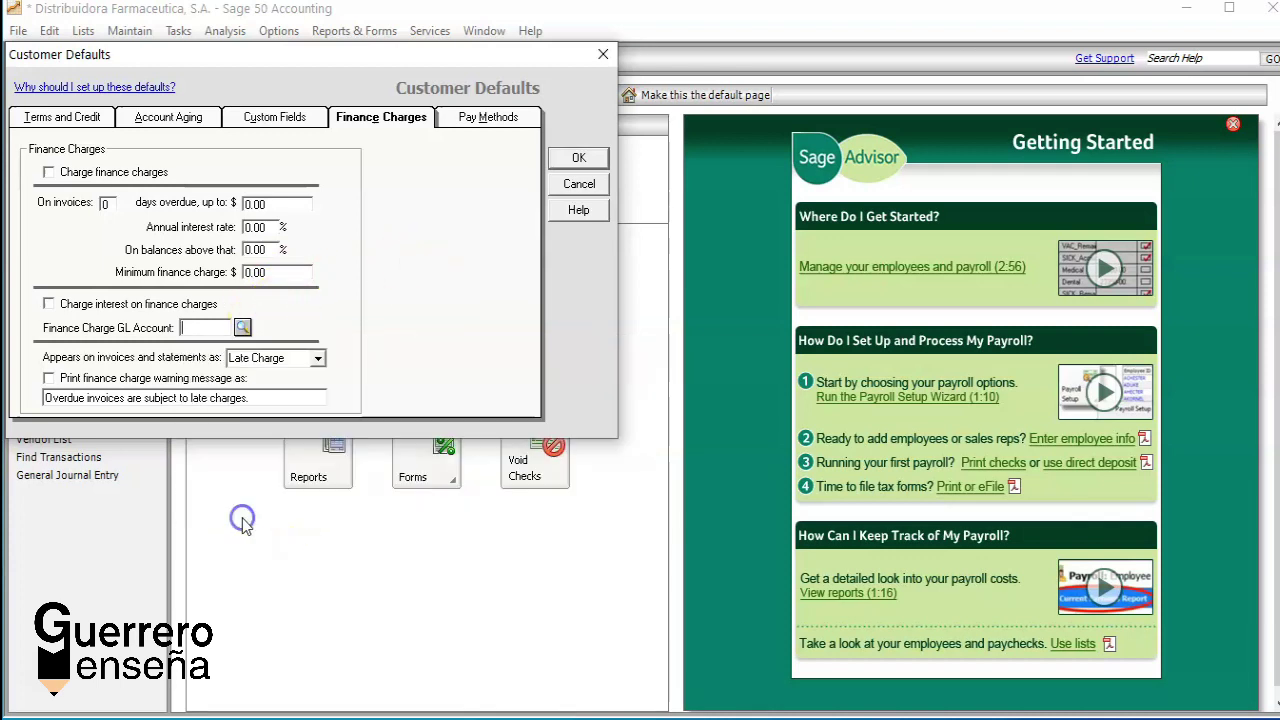
Step: Set deposit ticket IDs to be assigned In Receipts and save the customer defaults
{"action": "left_click", "coordinate": [486, 118]}
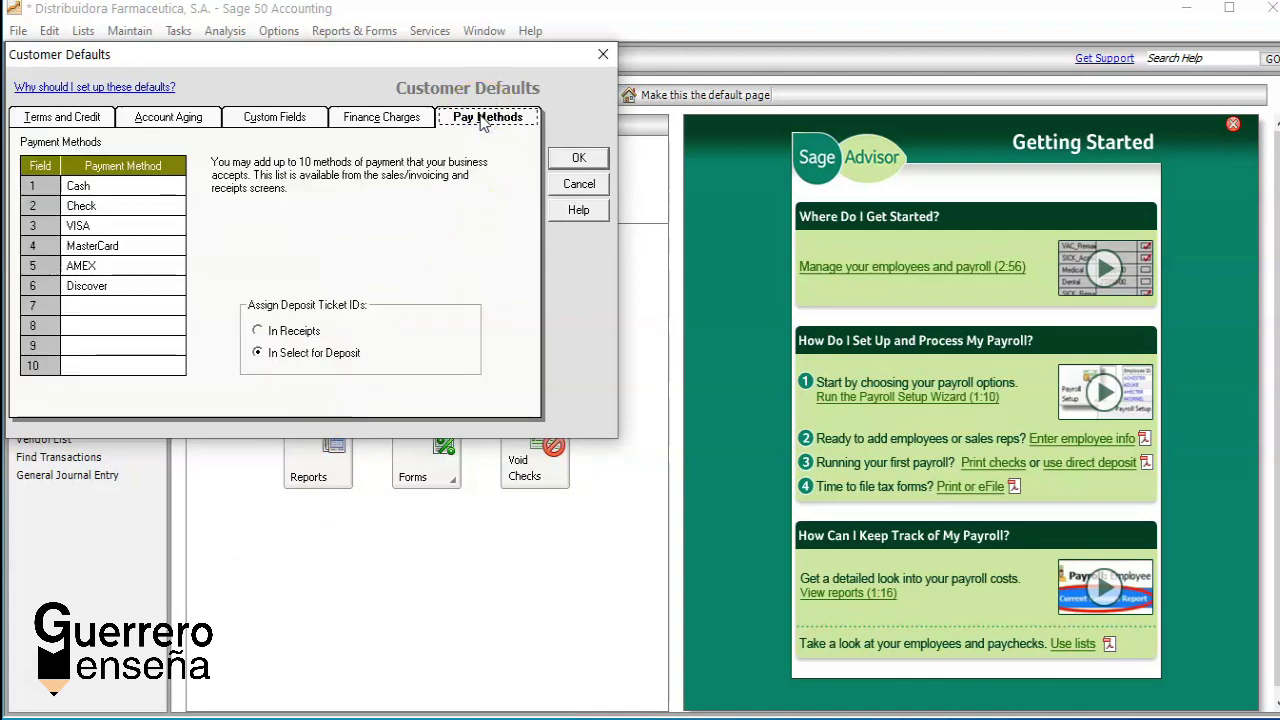
{"action": "left_click", "coordinate": [262, 331]}
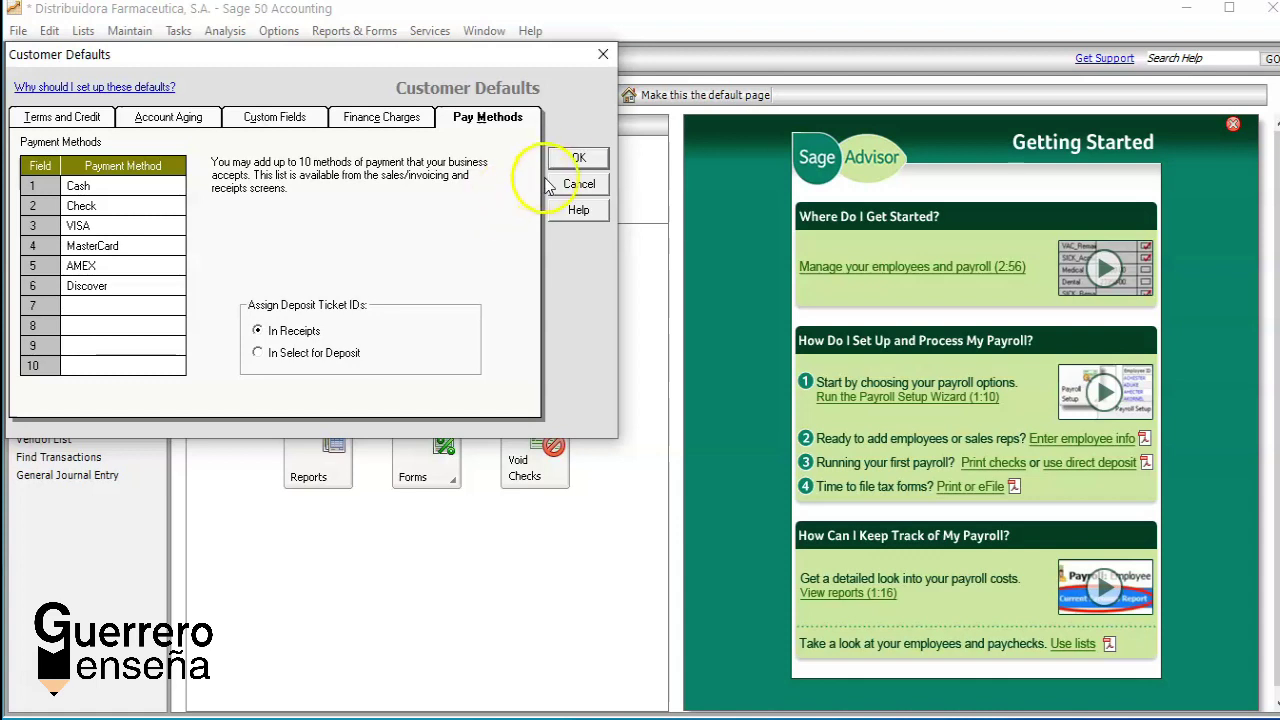
{"action": "left_click", "coordinate": [579, 160]}
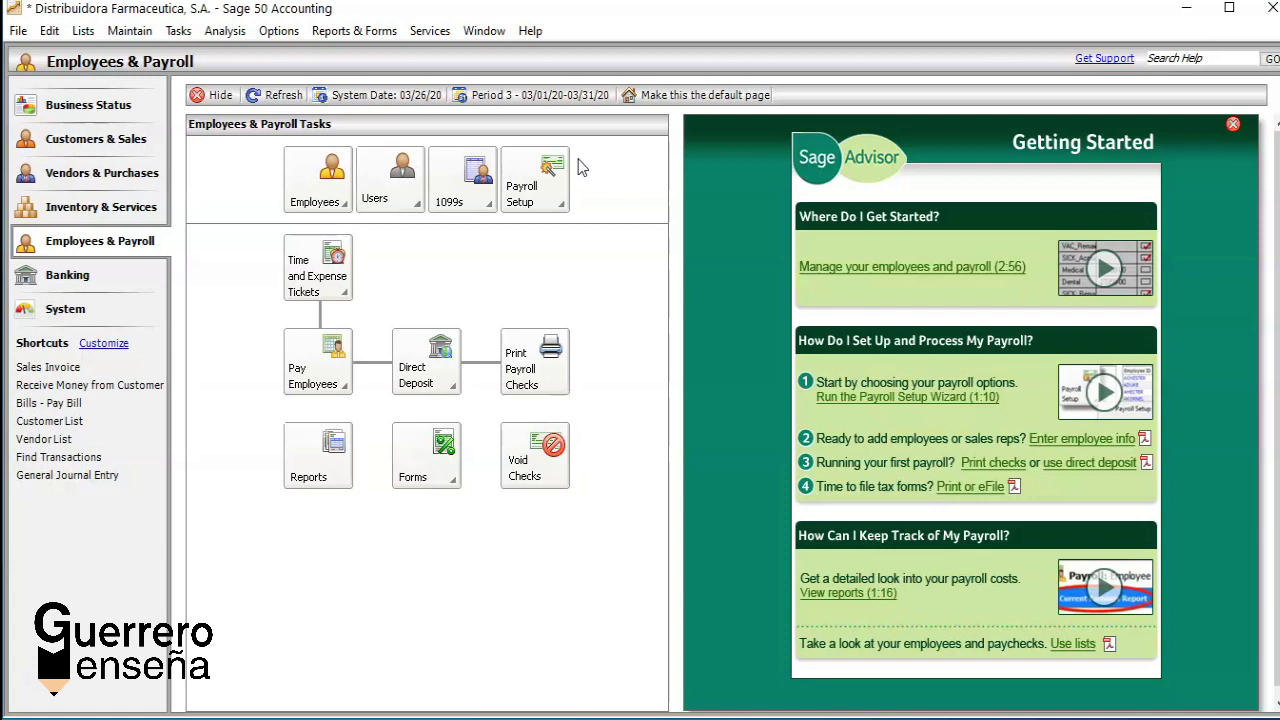
Step: Open the default settings for vendors from the program options
{"action": "left_click", "coordinate": [281, 32]}
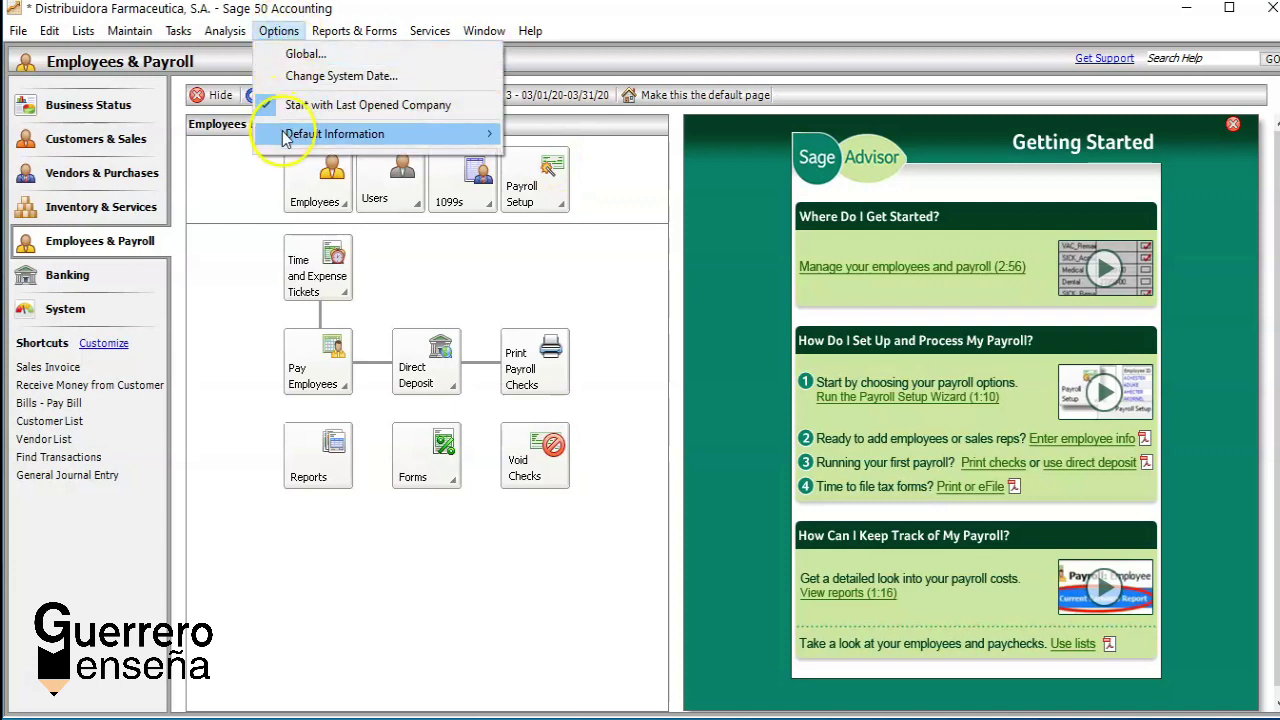
{"action": "mouse_move", "coordinate": [285, 136]}
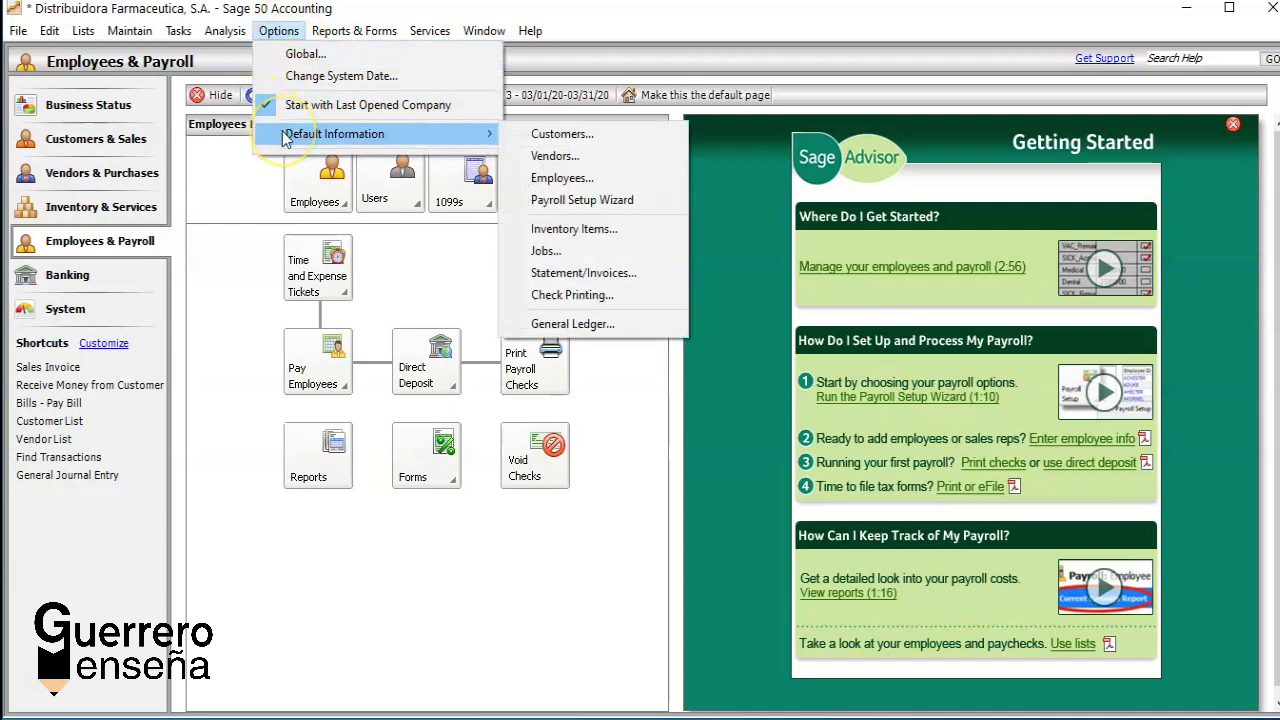
{"action": "left_click", "coordinate": [548, 156]}
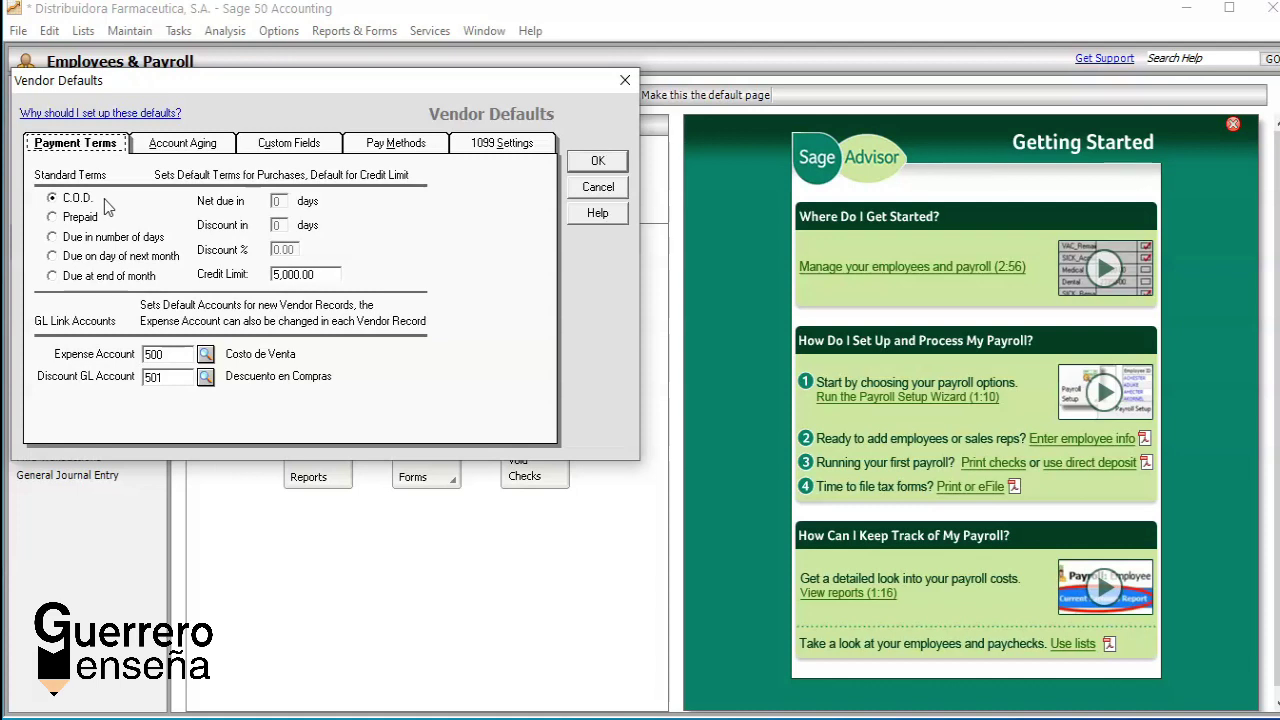
Step: Keep 500 Costo de Venta as expense account and 501 Descuento en Compras as discount account, then view Account Aging
{"action": "left_click", "coordinate": [205, 354]}
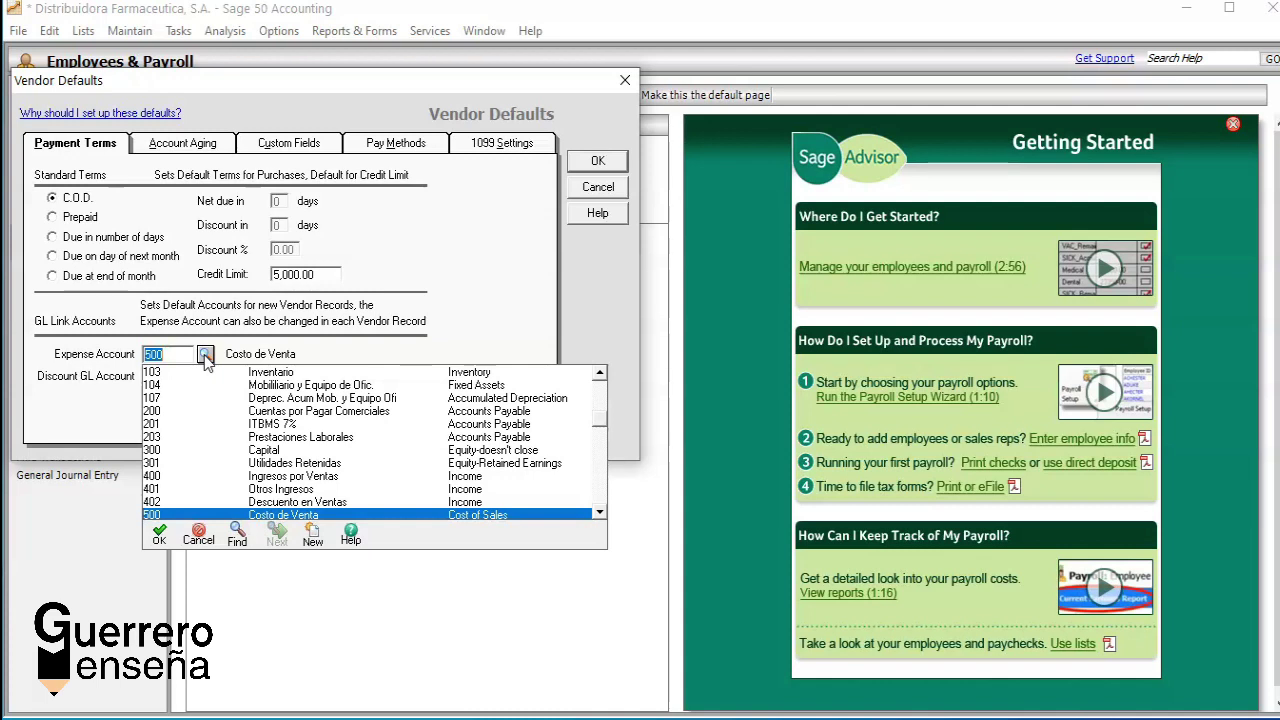
{"action": "double_click", "coordinate": [179, 514]}
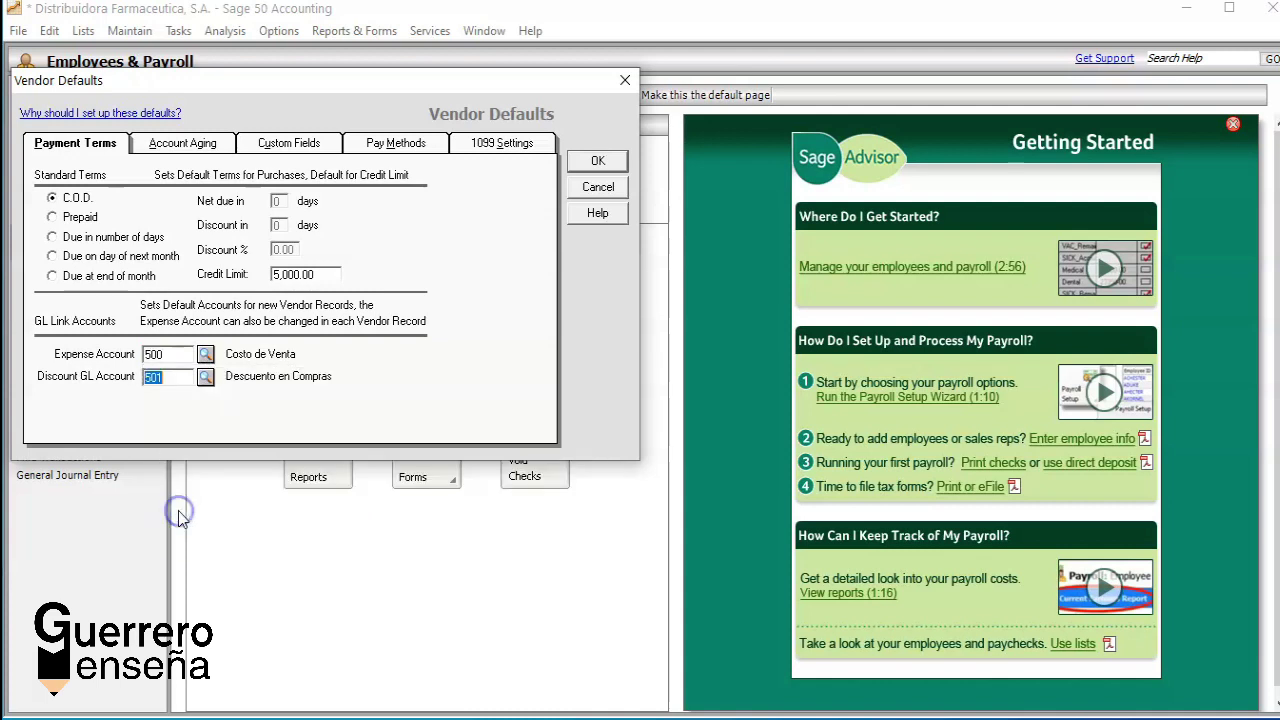
{"action": "left_click", "coordinate": [205, 378]}
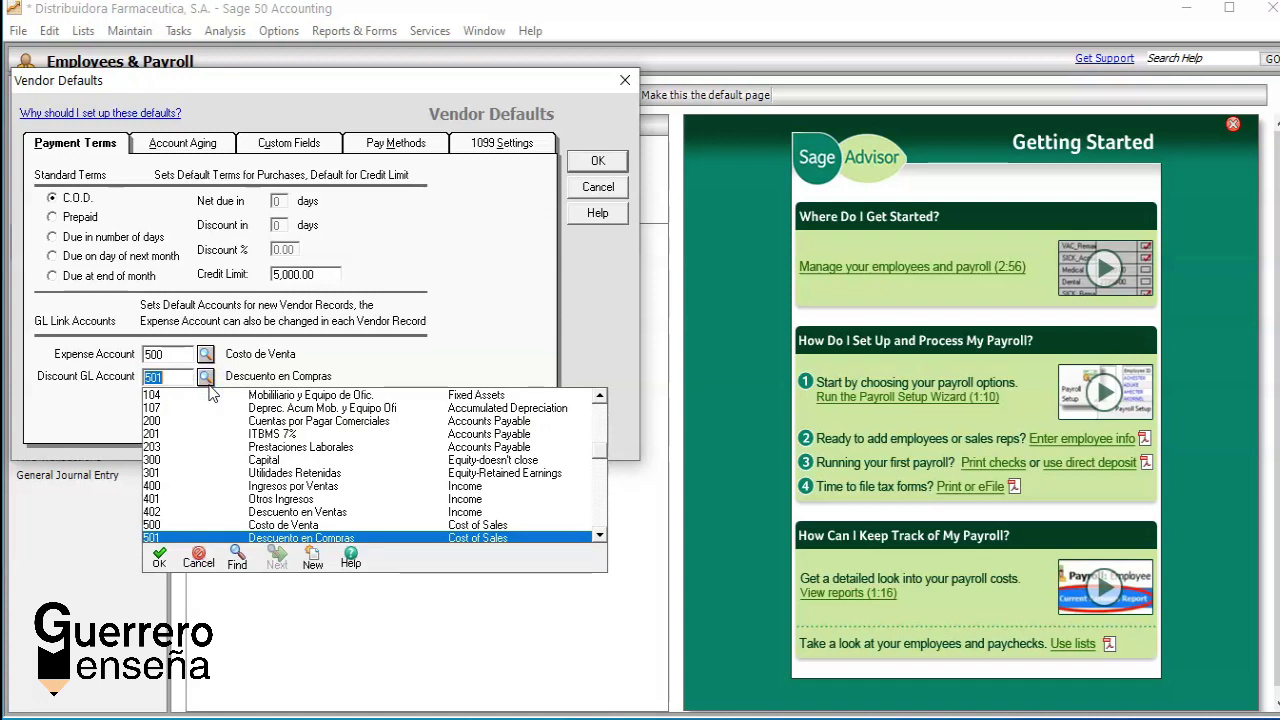
{"action": "double_click", "coordinate": [290, 538]}
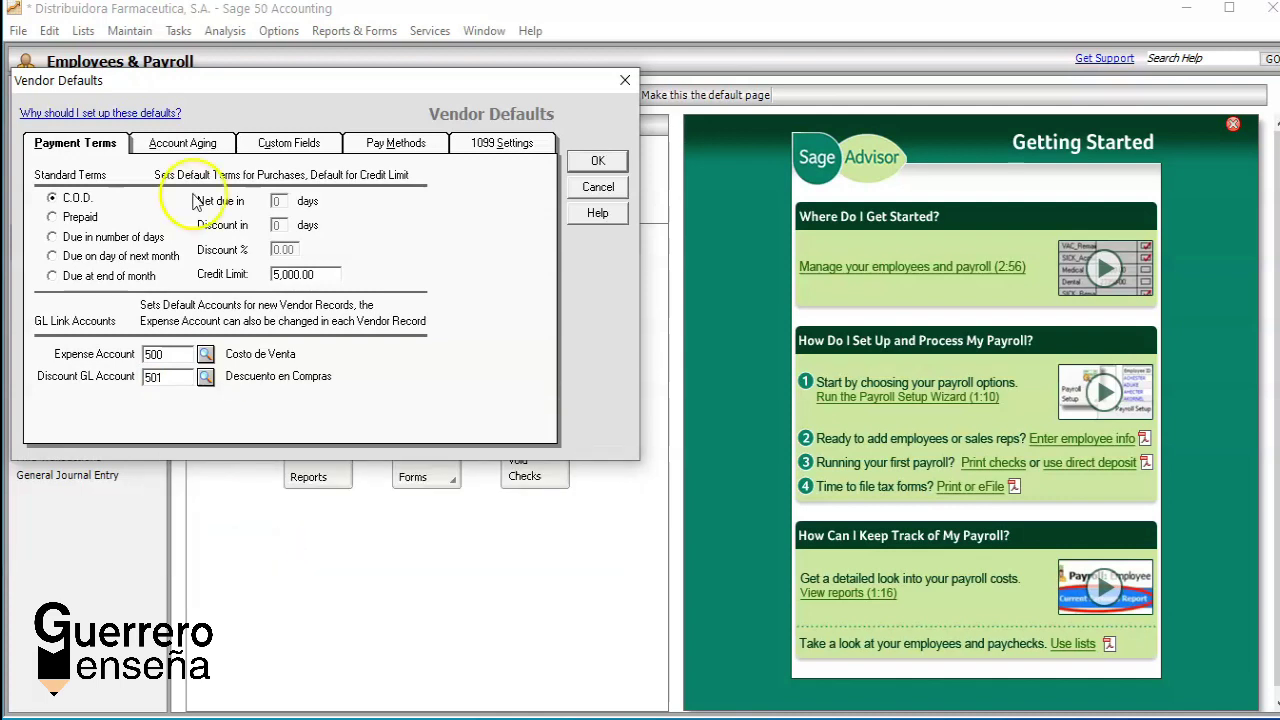
{"action": "left_click", "coordinate": [178, 145]}
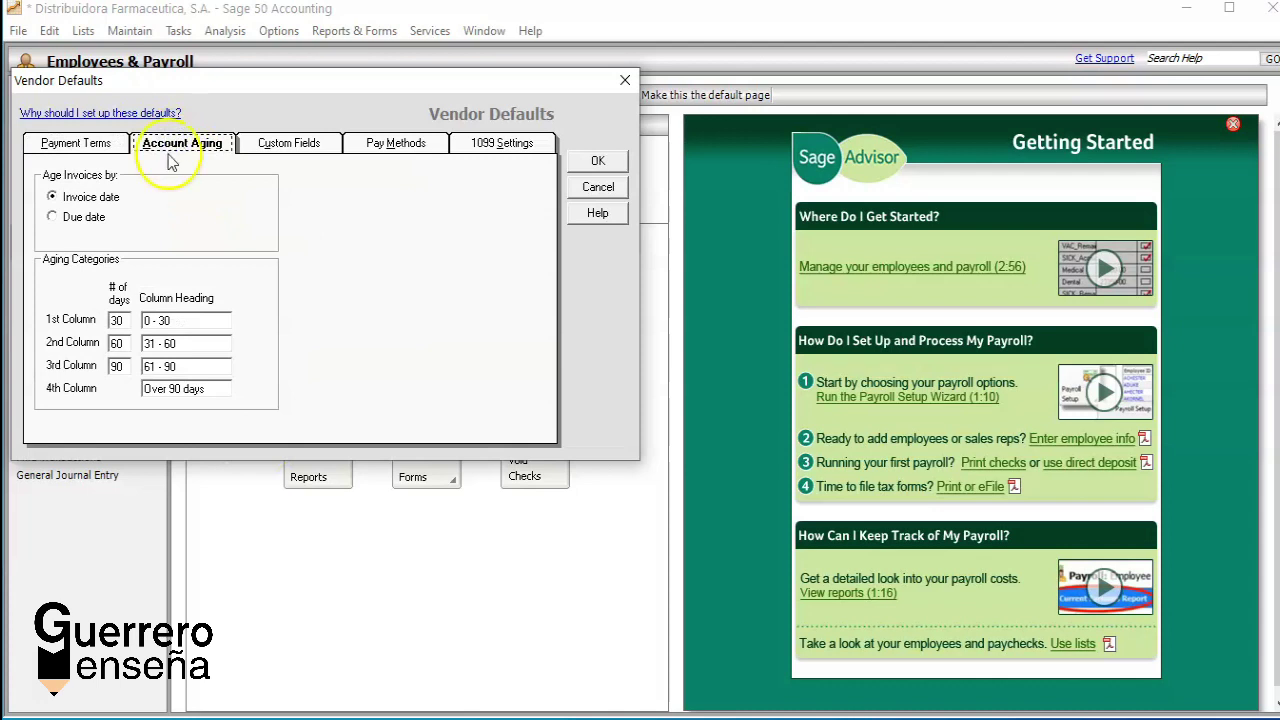
Step: Look over the vendor Custom Fields, Pay Methods and 1099 Settings defaults, then accept them
{"action": "left_click", "coordinate": [165, 221]}
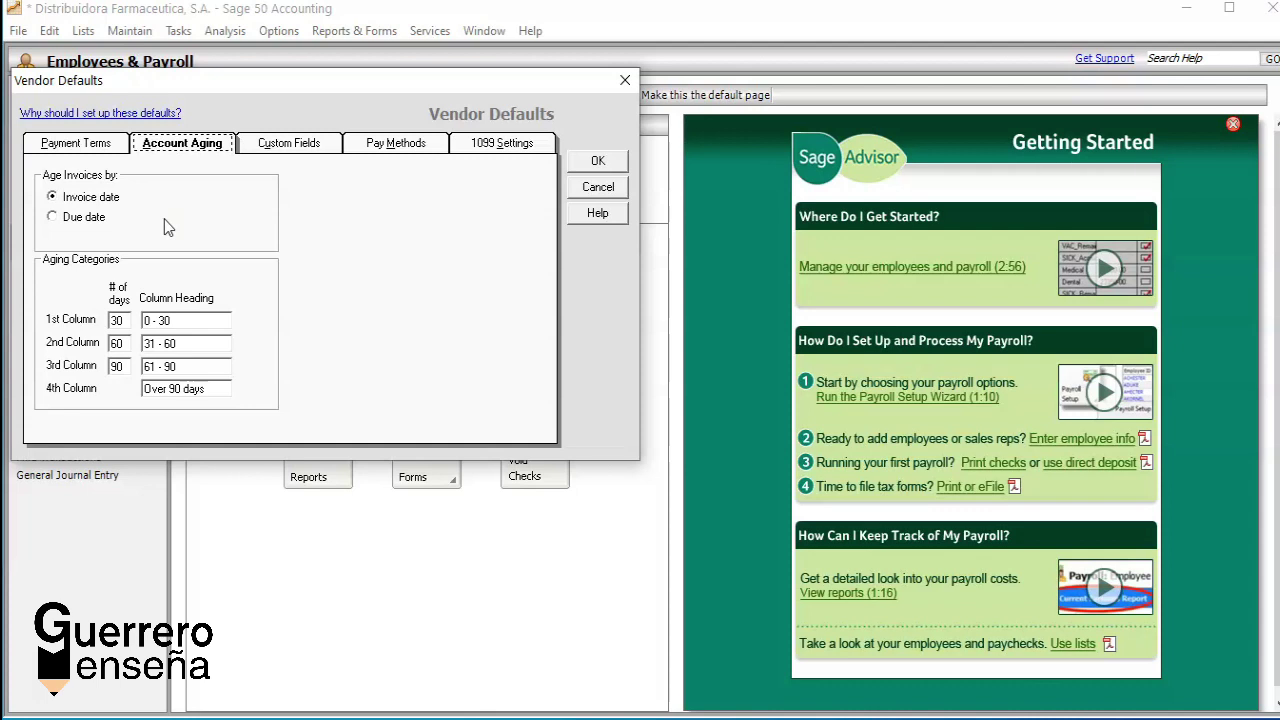
{"action": "left_click", "coordinate": [292, 146]}
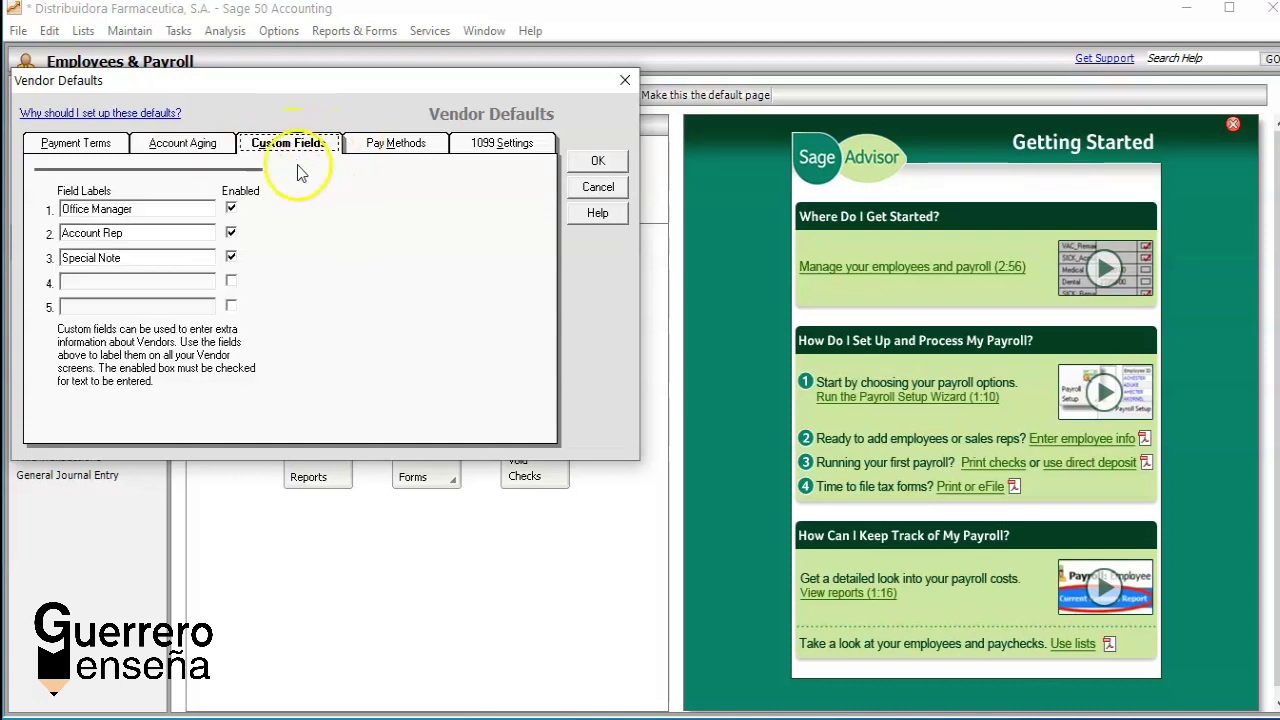
{"action": "left_click", "coordinate": [392, 145]}
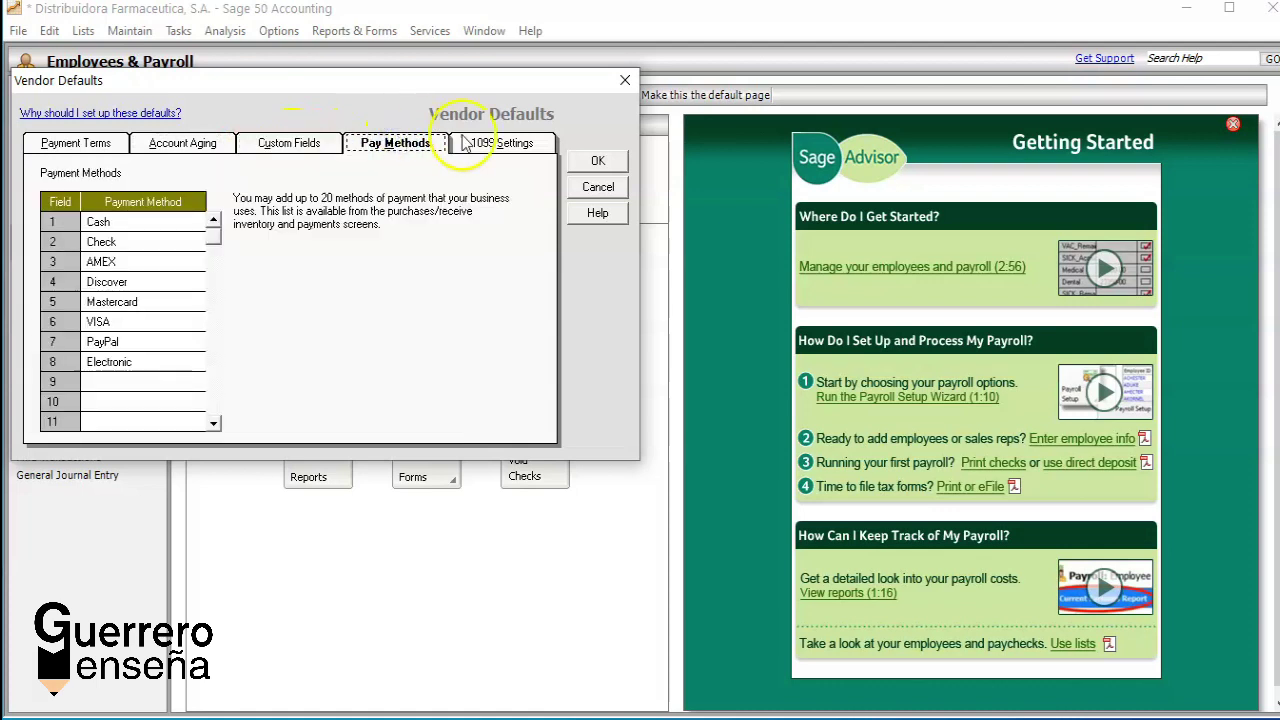
{"action": "left_click", "coordinate": [490, 146]}
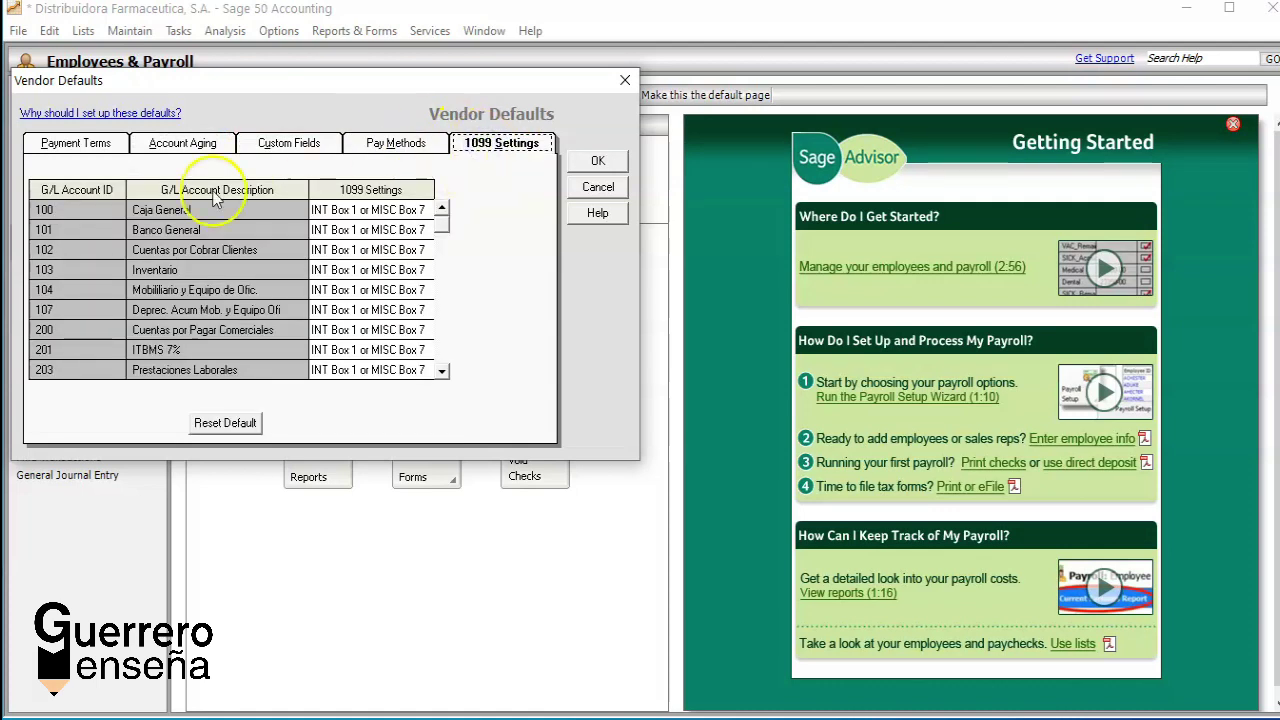
{"action": "left_click", "coordinate": [591, 162]}
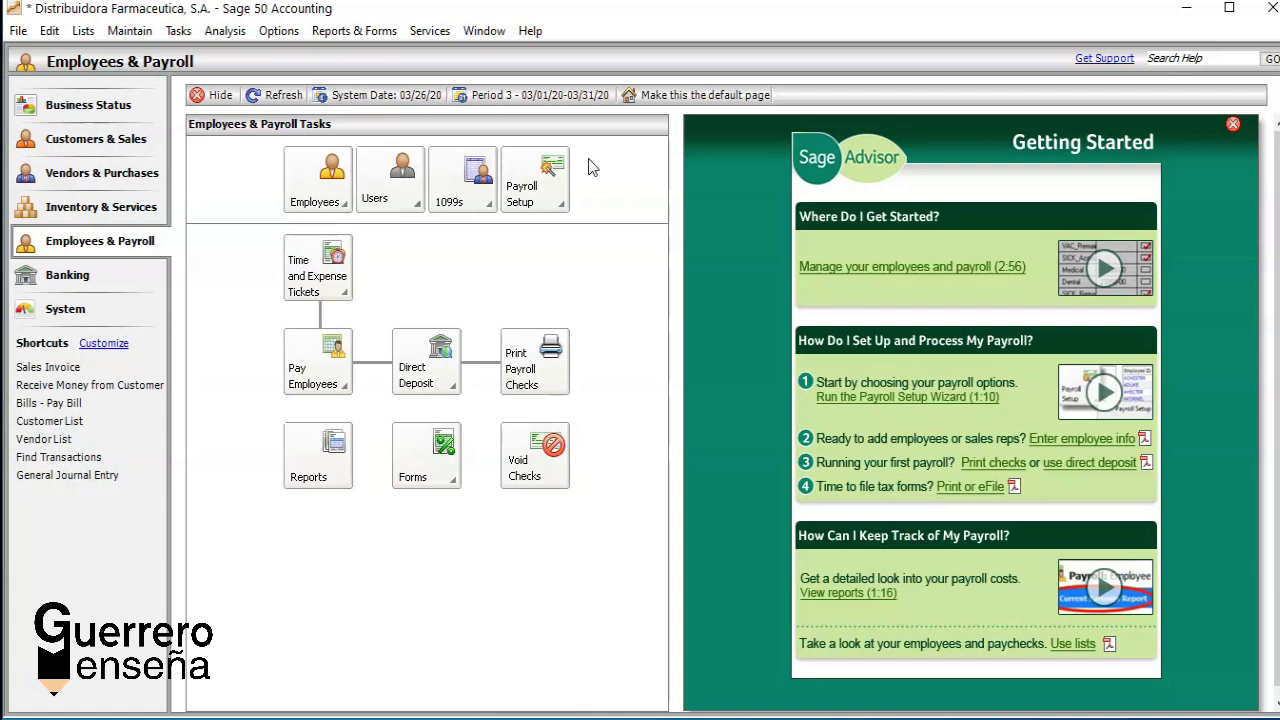
Step: From the Customers & Sales page, launch the Sales Taxes setup wizard
{"action": "left_click", "coordinate": [80, 146]}
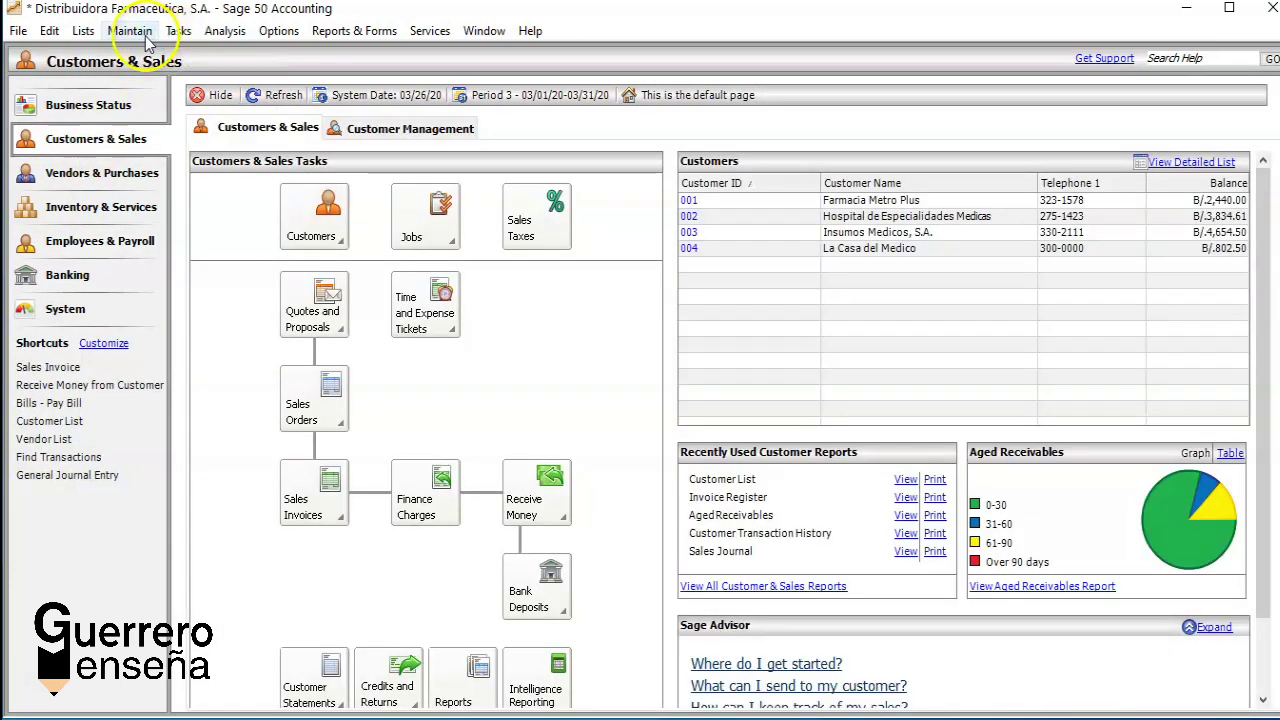
{"action": "left_click", "coordinate": [136, 31]}
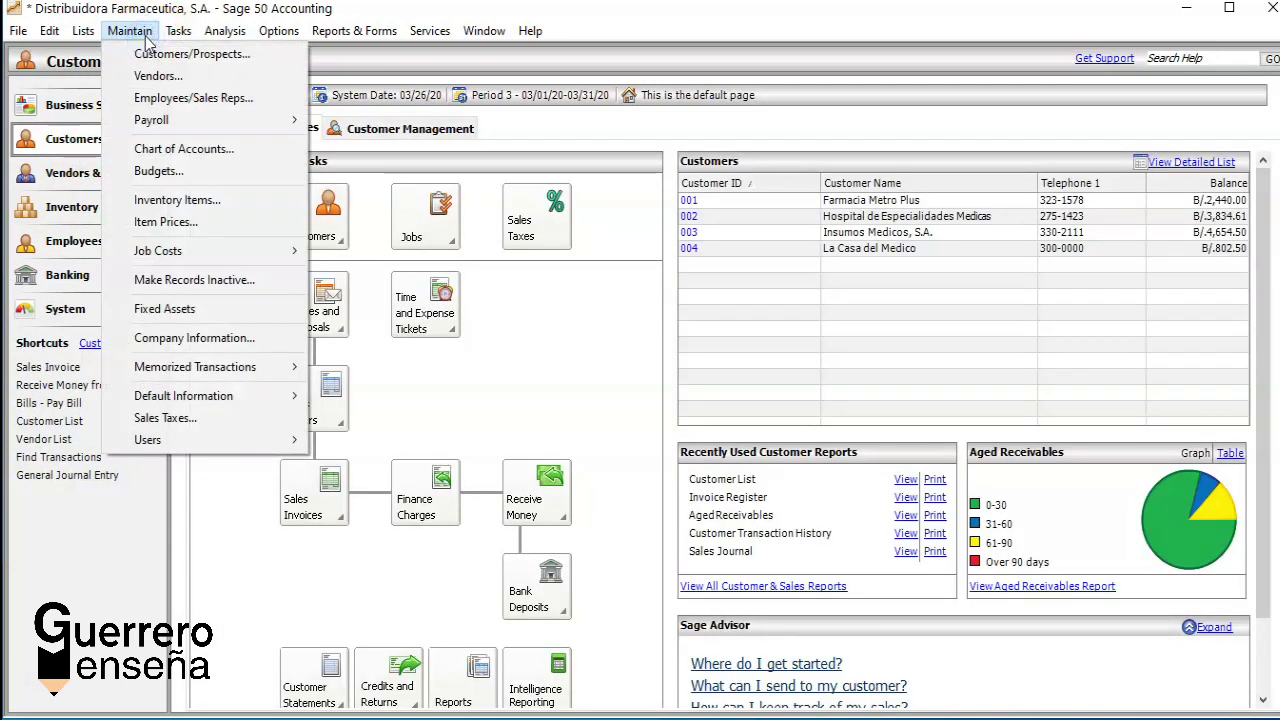
{"action": "left_click", "coordinate": [60, 148]}
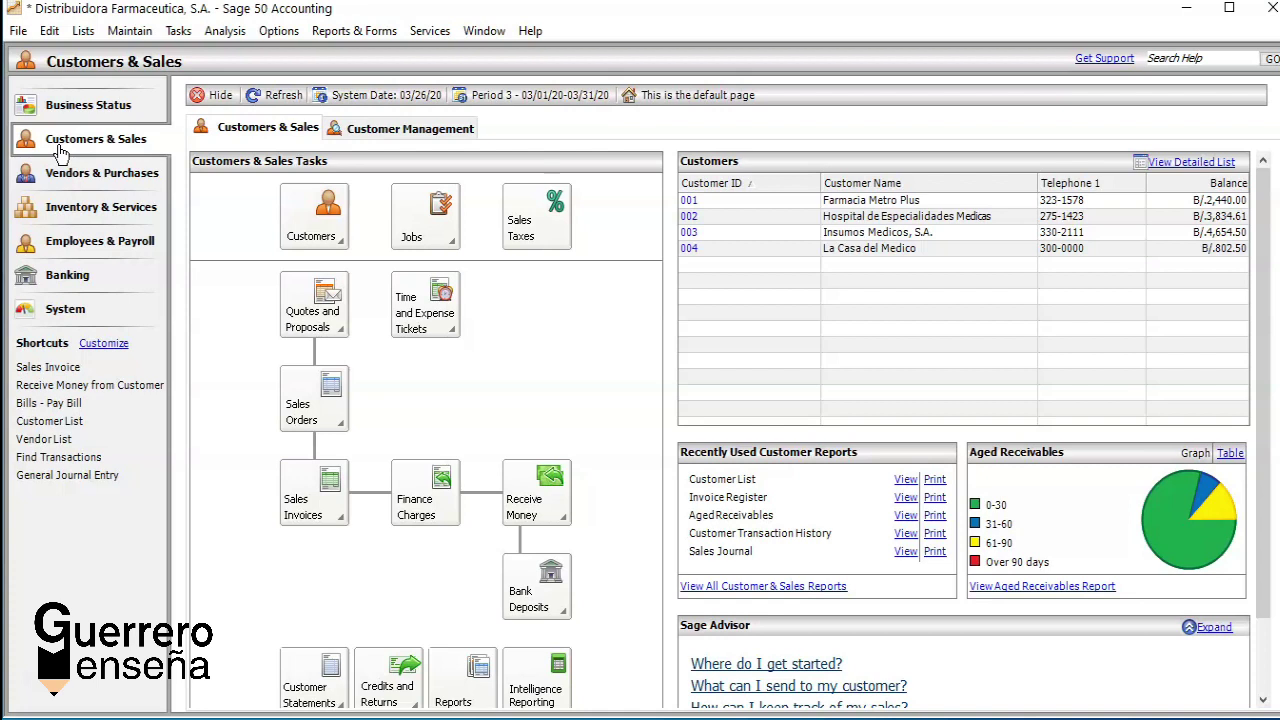
{"action": "left_click", "coordinate": [532, 225]}
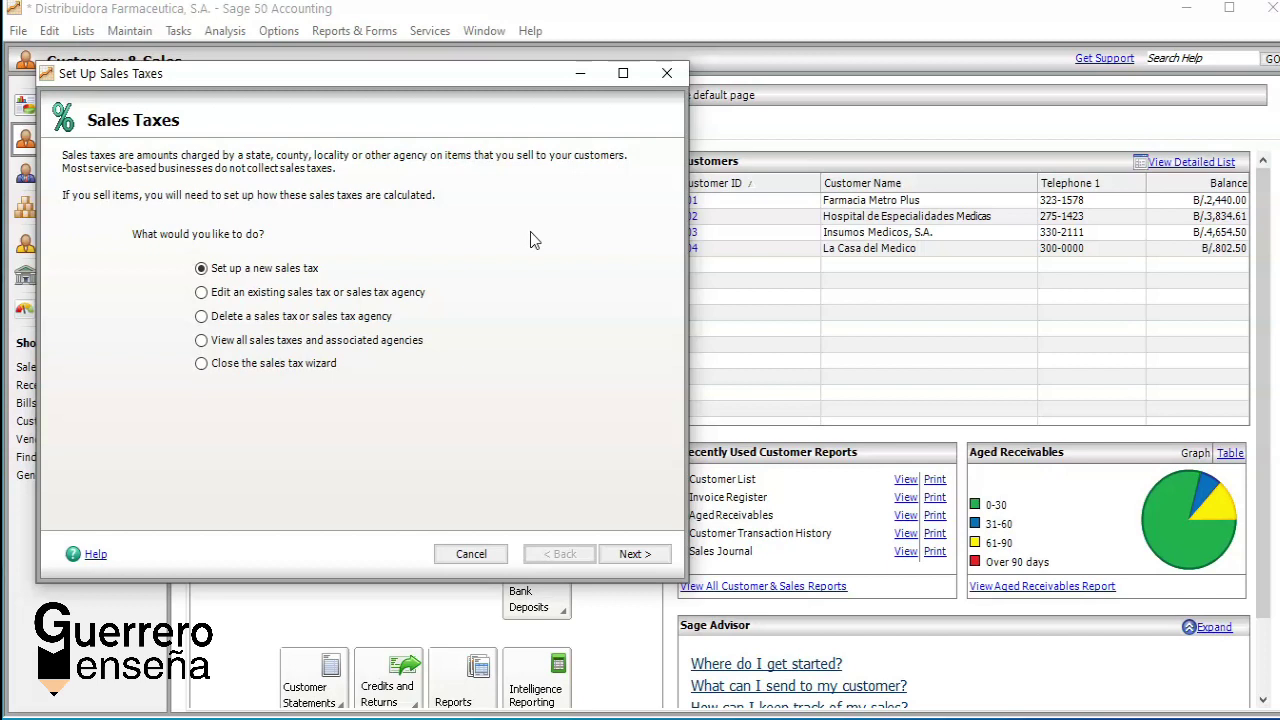
Step: Choose to set up a new sales tax with a 10% total rate made of 1 rate
{"action": "left_click", "coordinate": [634, 555]}
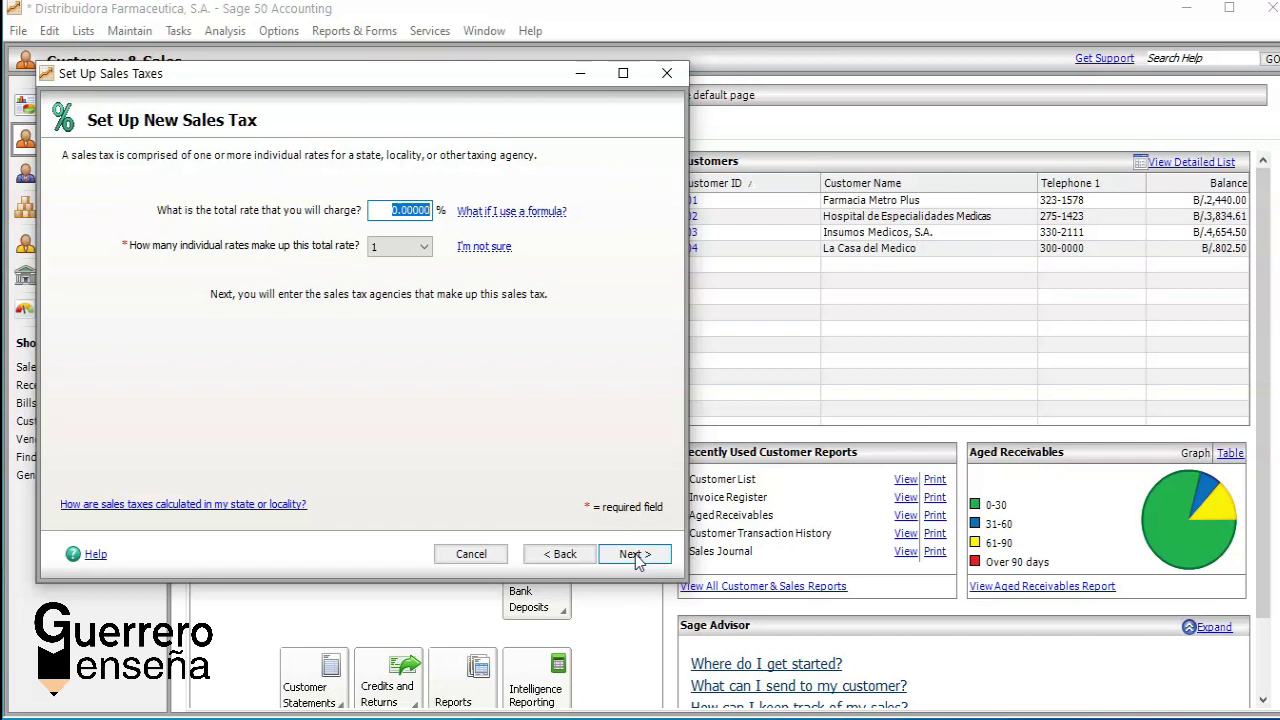
{"action": "key", "text": "BackSpace"}
{"action": "type", "text": "10."}
{"action": "key", "text": "Tab"}
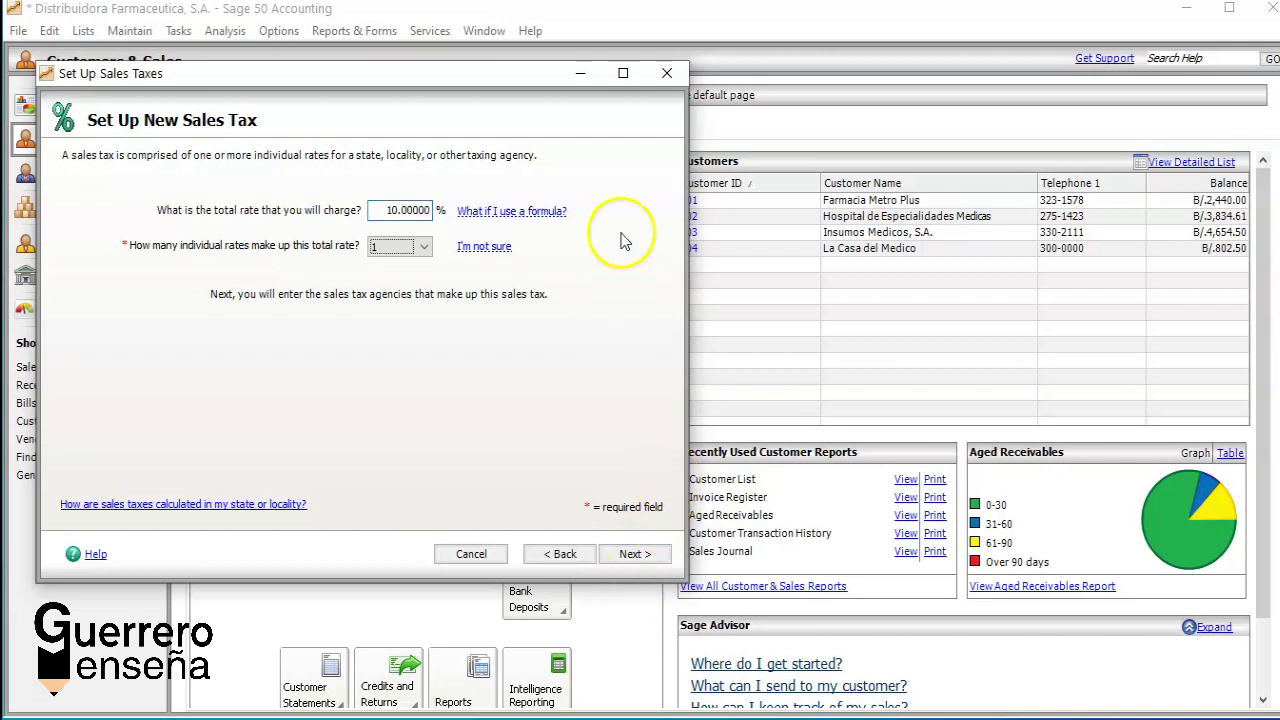
{"action": "left_click", "coordinate": [389, 210]}
{"action": "key", "text": "Delete"}
{"action": "key", "text": "Delete"}
{"action": "key", "text": "Delete"}
{"action": "key", "text": "Delete"}
{"action": "key", "text": "Delete"}
{"action": "key", "text": "Delete"}
{"action": "key", "text": "Delete"}
{"action": "key", "text": "Delete"}
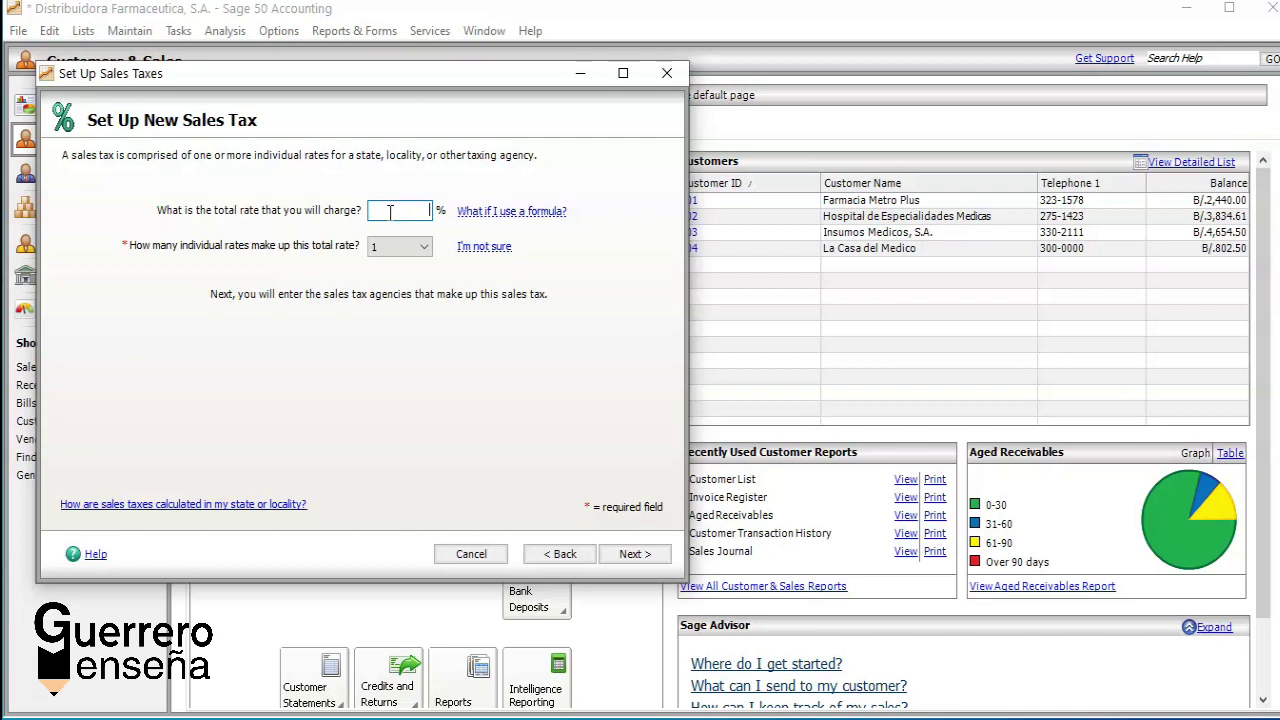
{"action": "type", "text": "10."}
{"action": "key", "text": "Tab"}
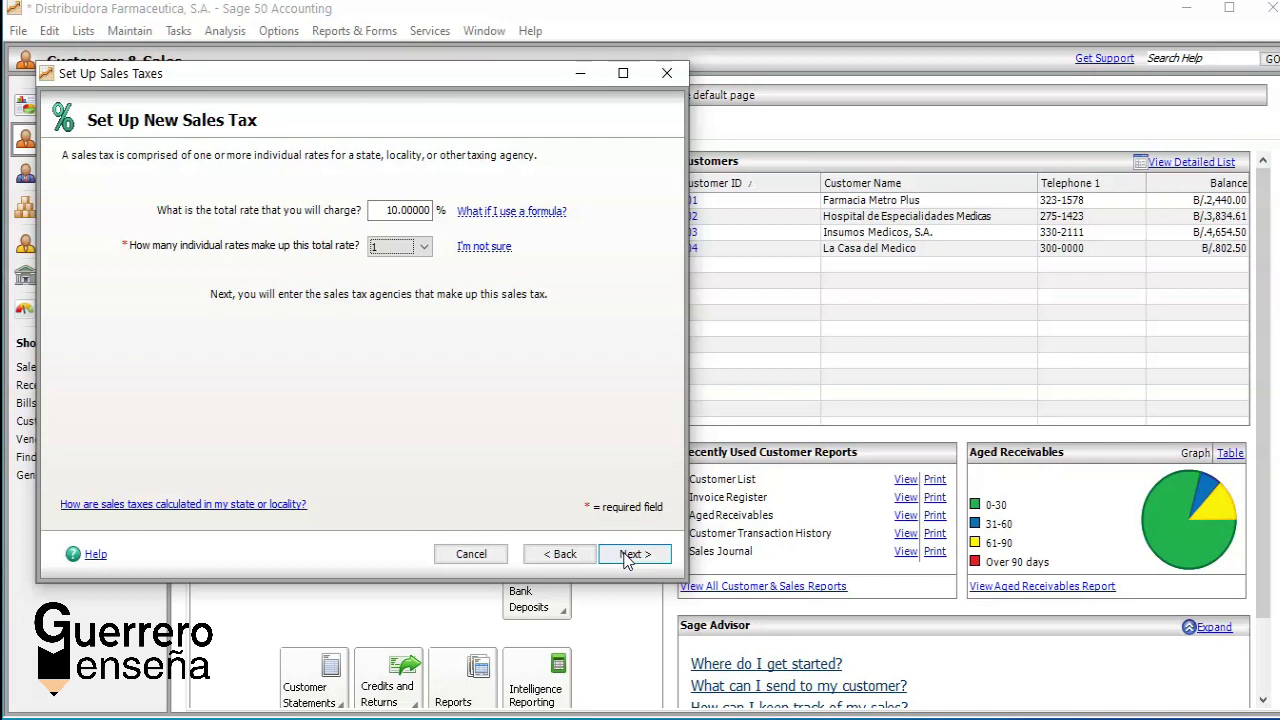
{"action": "left_click", "coordinate": [627, 557]}
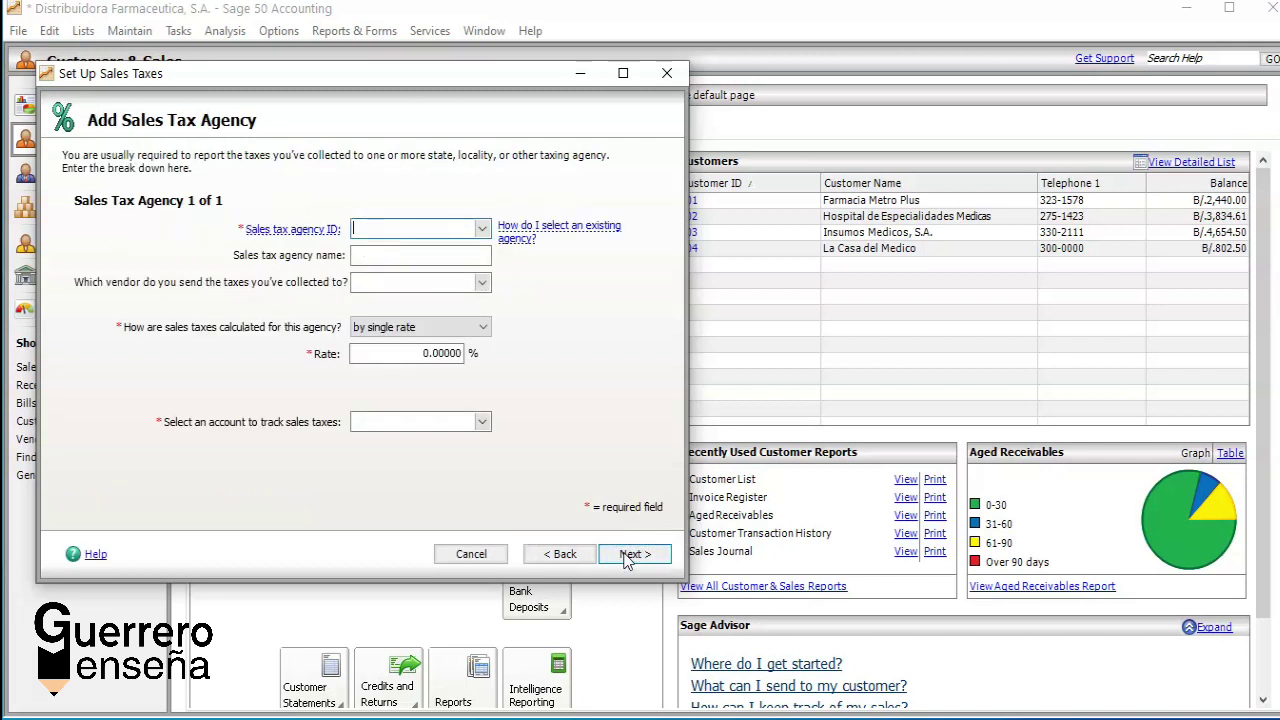
Step: Give the new sales tax agency the ID ITBMS 10, adapted from the existing ITBMS 7%
{"action": "left_click", "coordinate": [481, 229]}
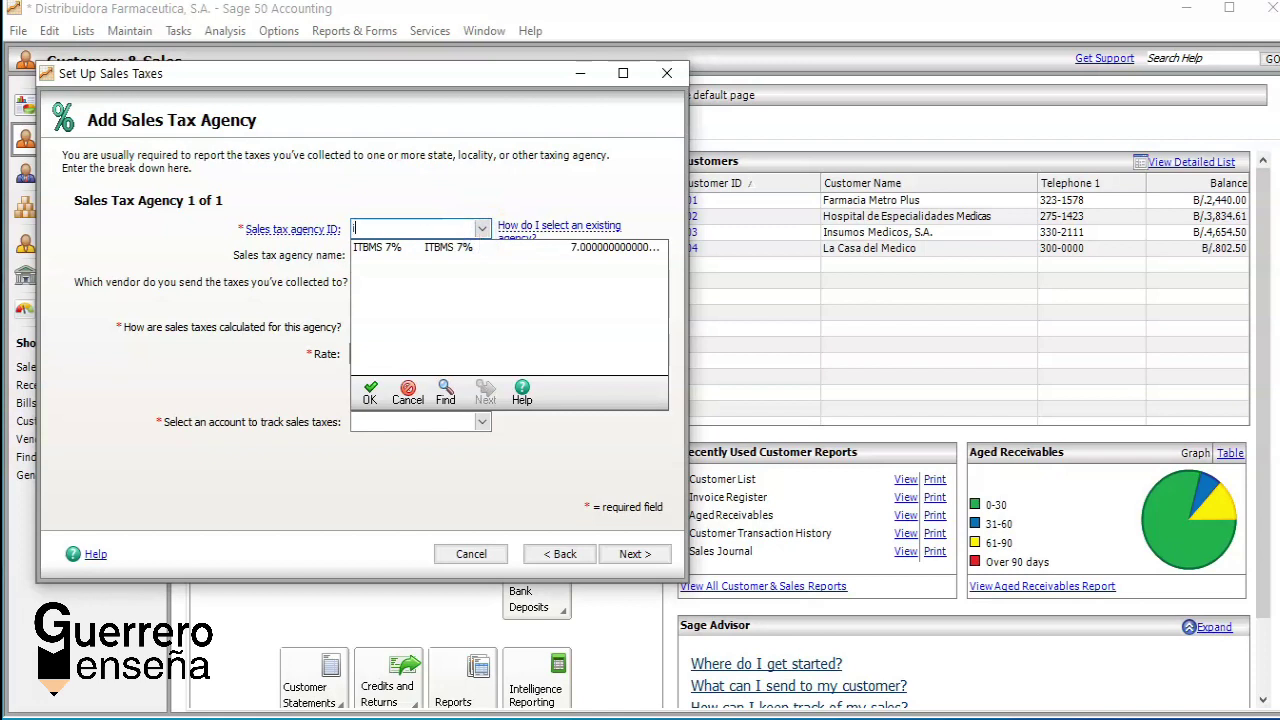
{"action": "key", "text": "Down"}
{"action": "key", "text": "BackSpace"}
{"action": "type", "text": "ITBMS"}
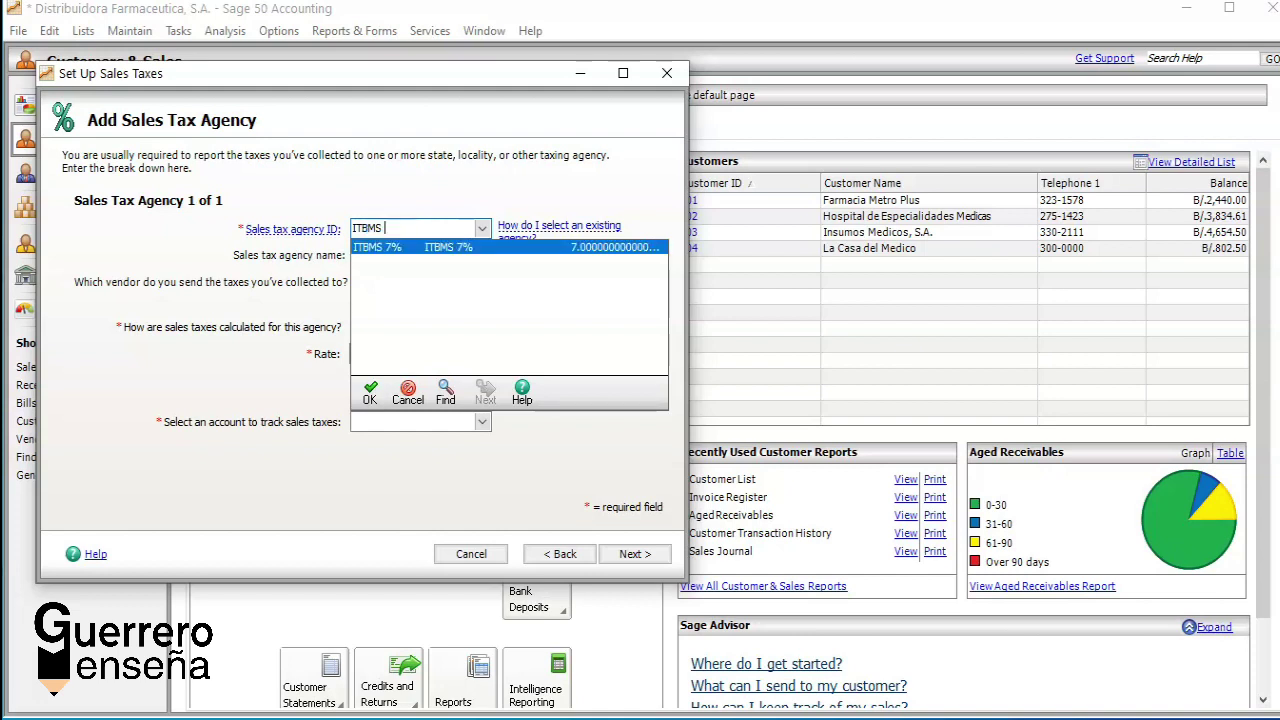
{"action": "type", "text": " 10"}
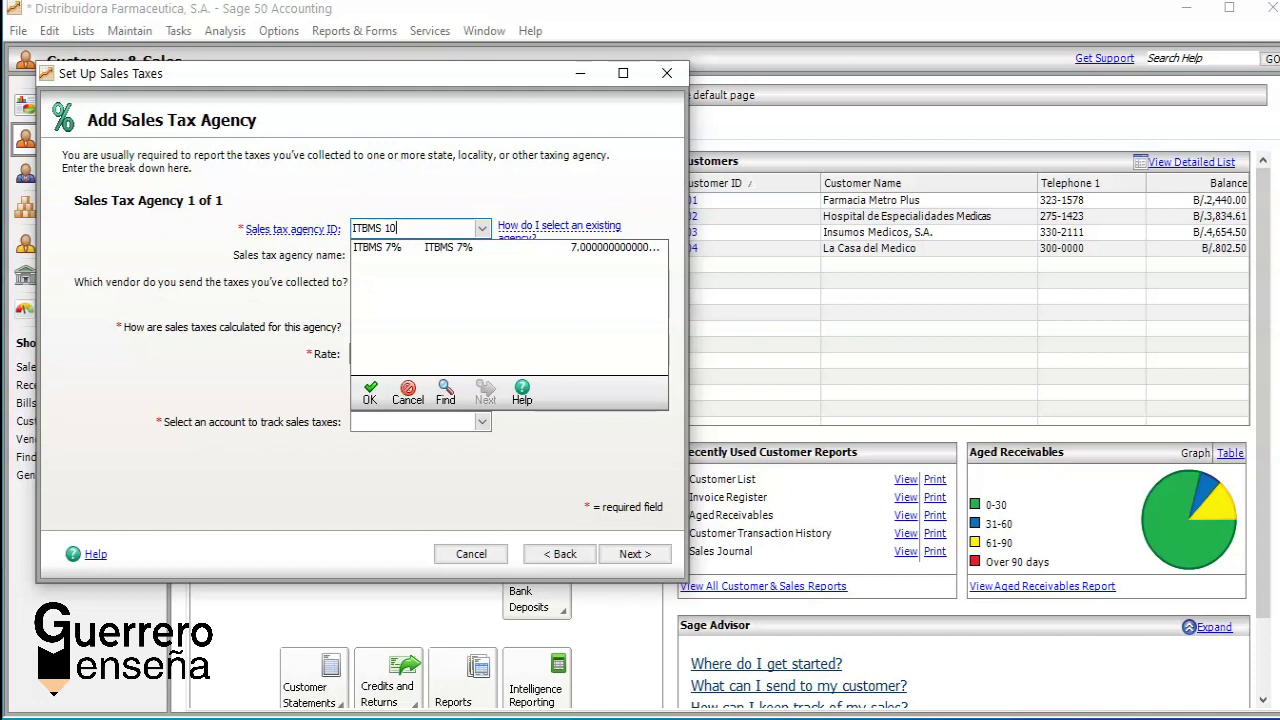
{"action": "key", "text": "BackSpace"}
{"action": "key", "text": "BackSpace"}
{"action": "key", "text": "BackSpace"}
{"action": "key", "text": "BackSpace"}
{"action": "key", "text": "BackSpace"}
{"action": "key", "text": "BackSpace"}
{"action": "key", "text": "BackSpace"}
{"action": "key", "text": "BackSpace"}
{"action": "type", "text": "I"}
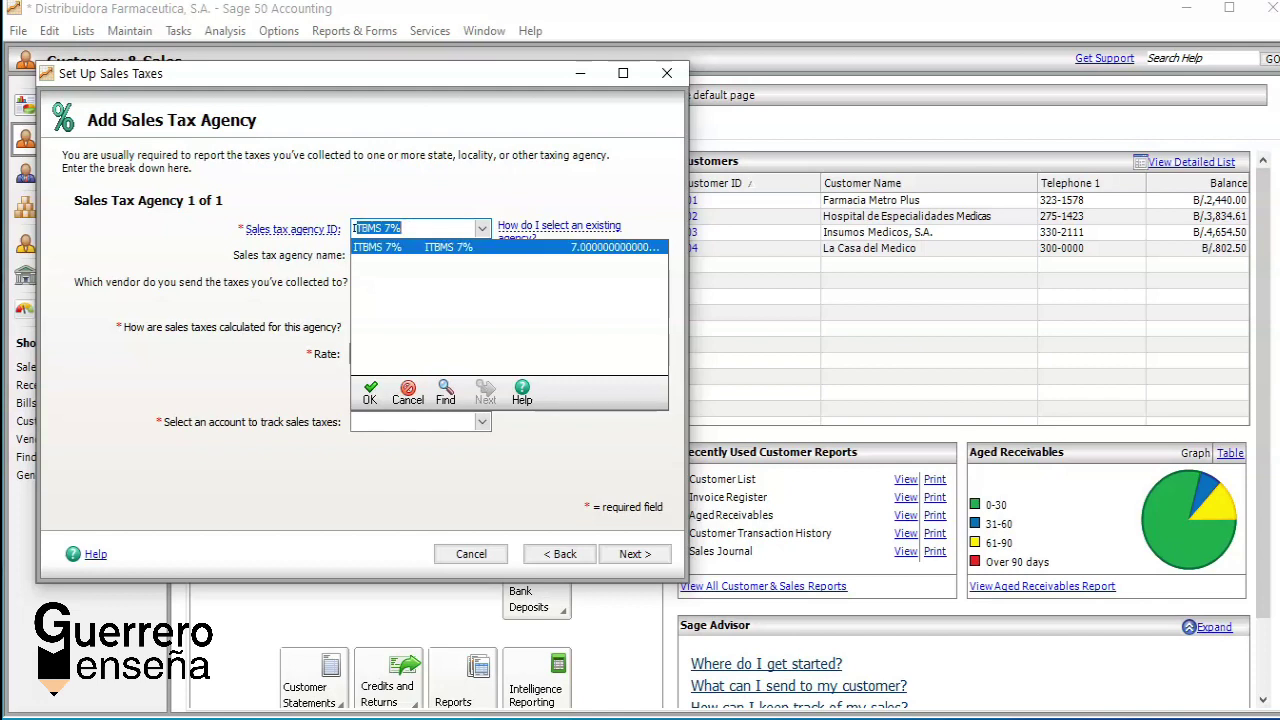
{"action": "key", "text": "End"}
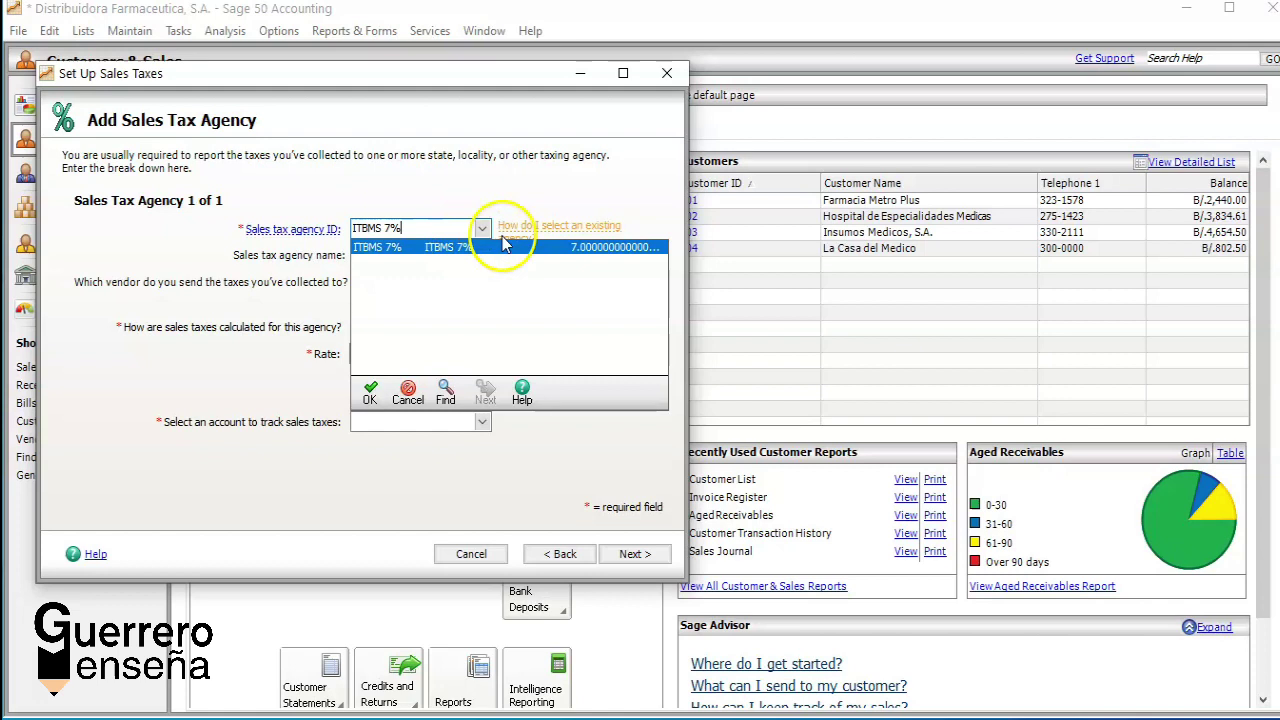
{"action": "mouse_move", "coordinate": [505, 240]}
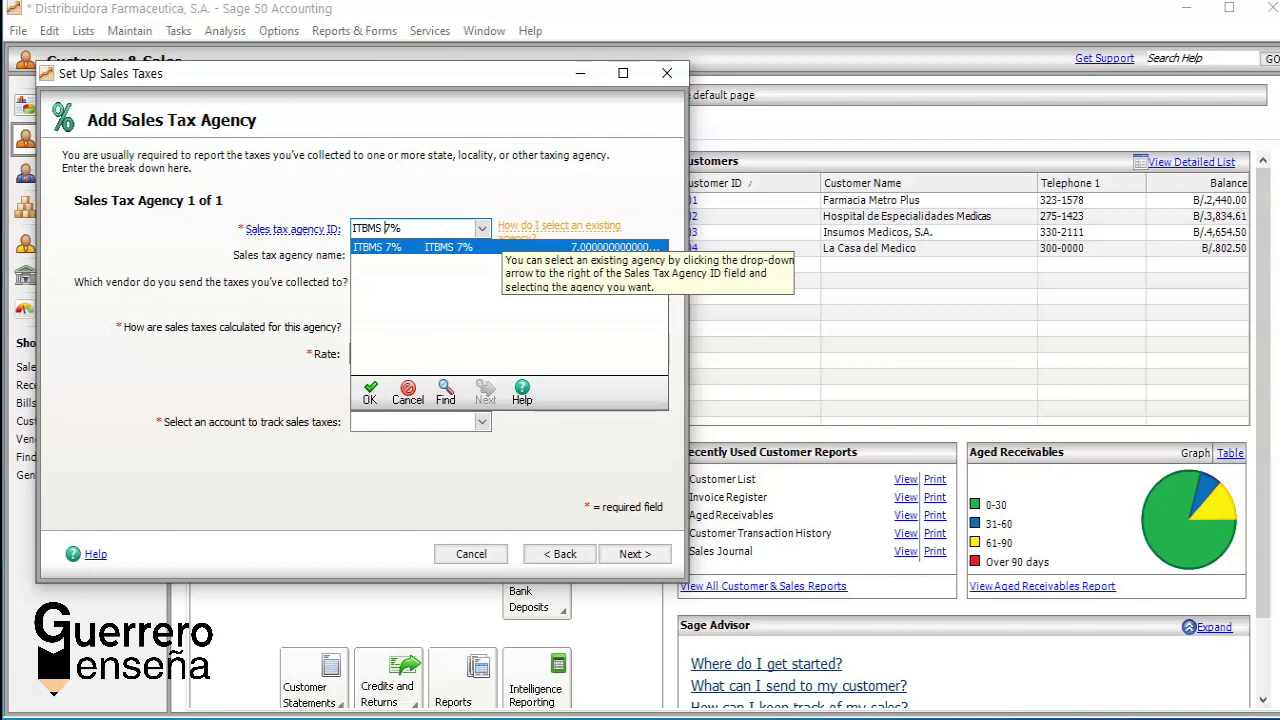
{"action": "key", "text": "BackSpace"}
{"action": "key", "text": "BackSpace"}
{"action": "type", "text": "10"}
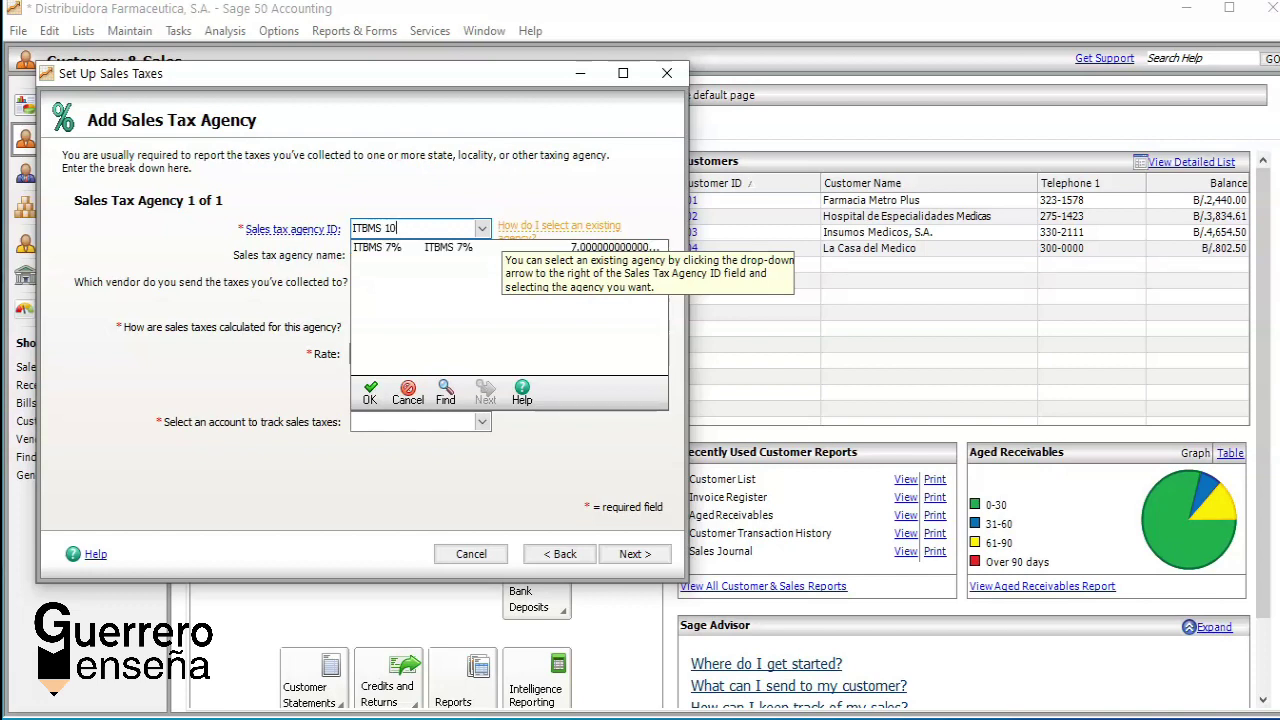
{"action": "key", "text": "Tab"}
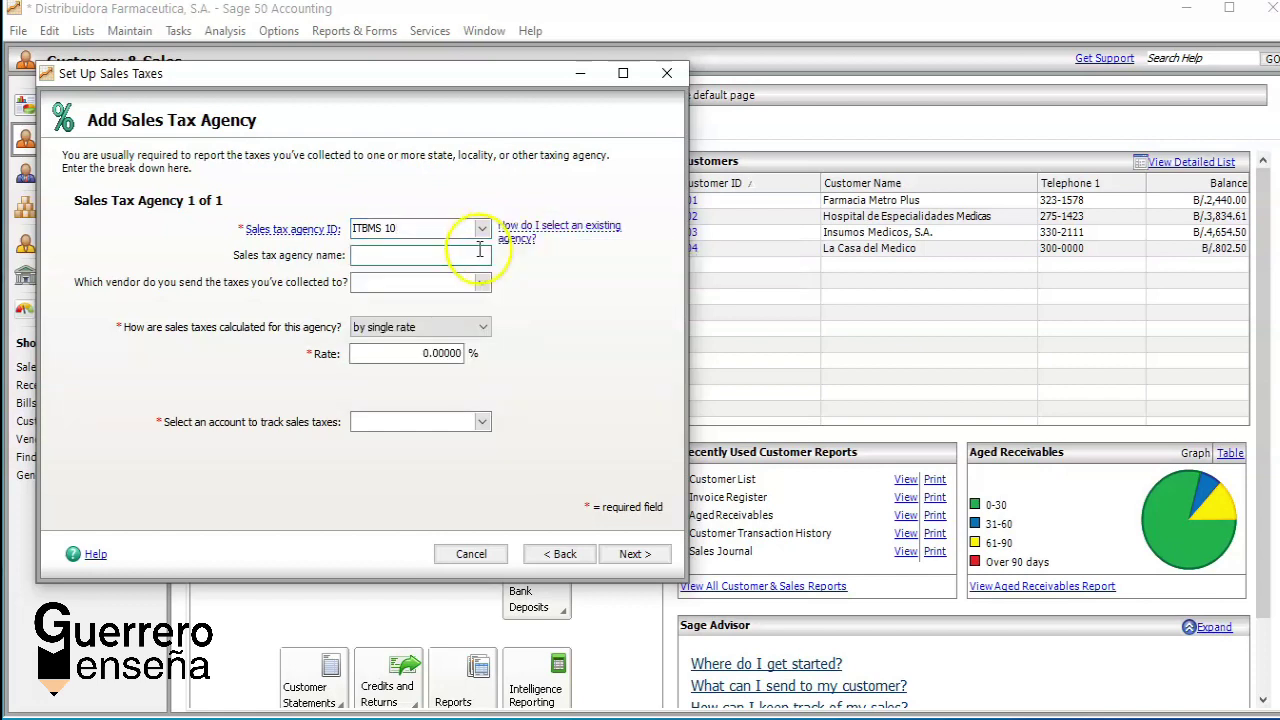
Step: Name the agency ITBMS 10% and set its single rate to 10
{"action": "type", "text": "ITBMS "}
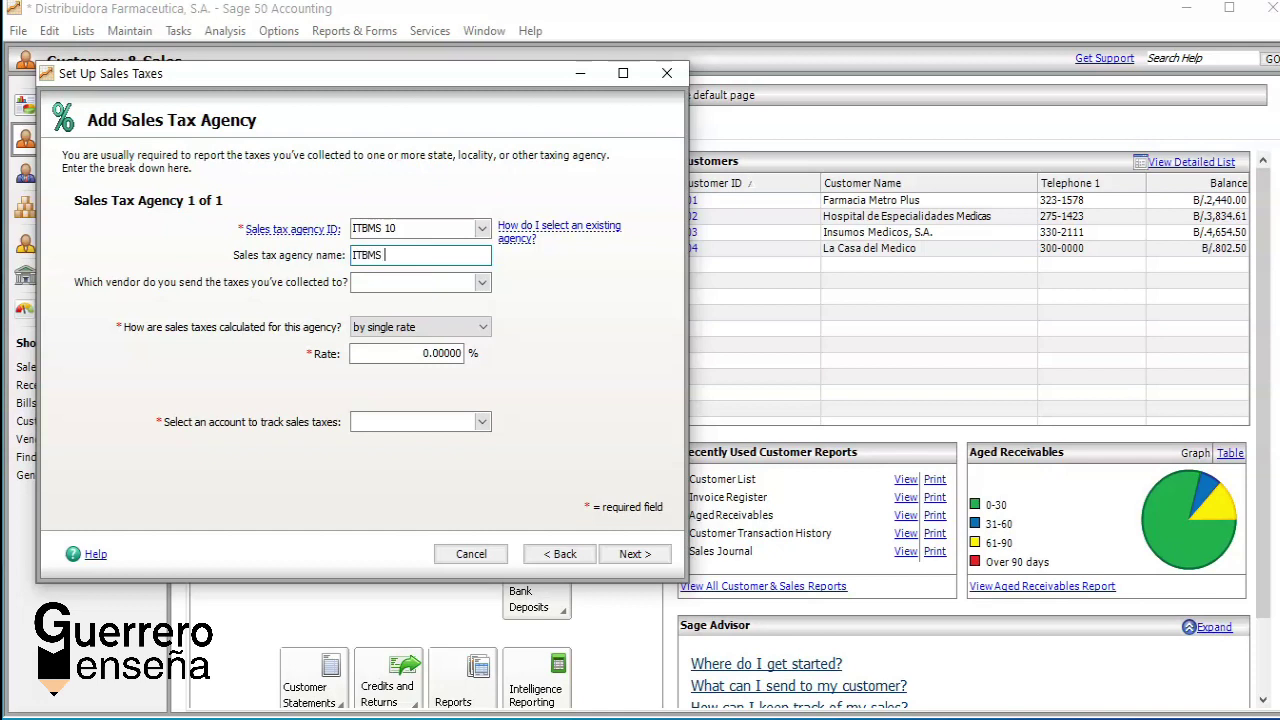
{"action": "type", "text": "10%"}
{"action": "left_click", "coordinate": [455, 352]}
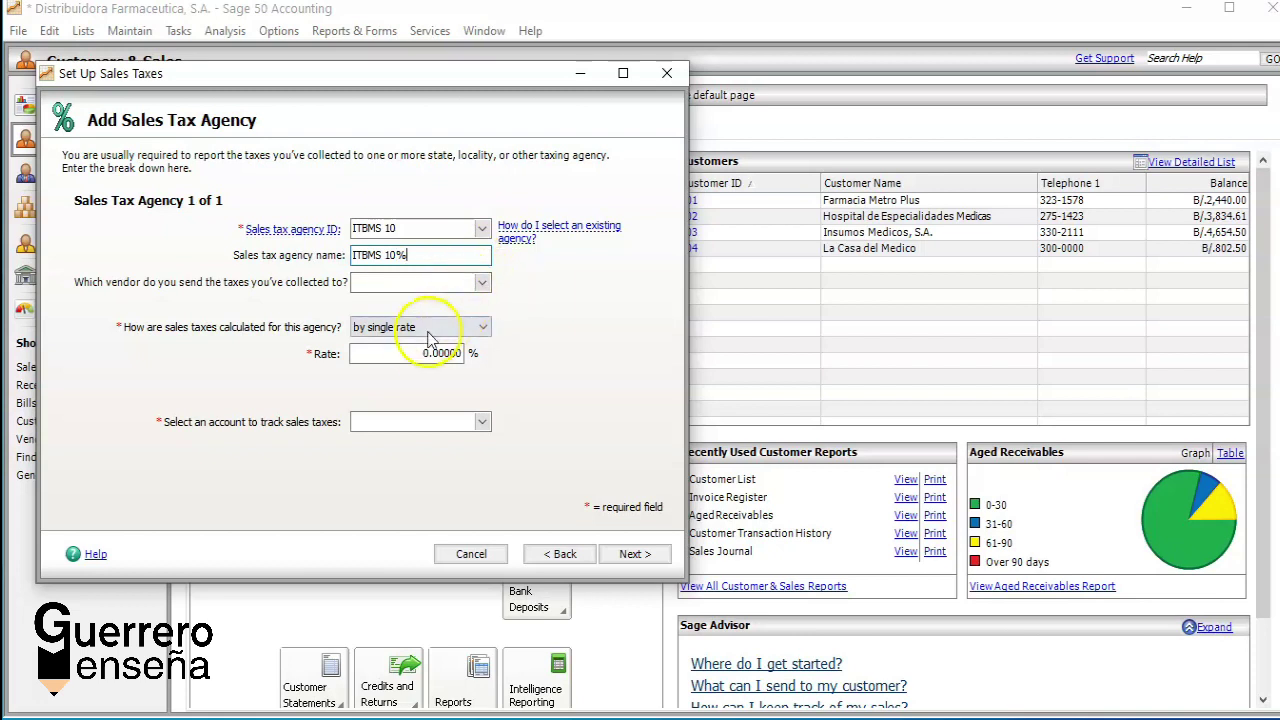
{"action": "key", "text": "Delete"}
{"action": "key", "text": "Delete"}
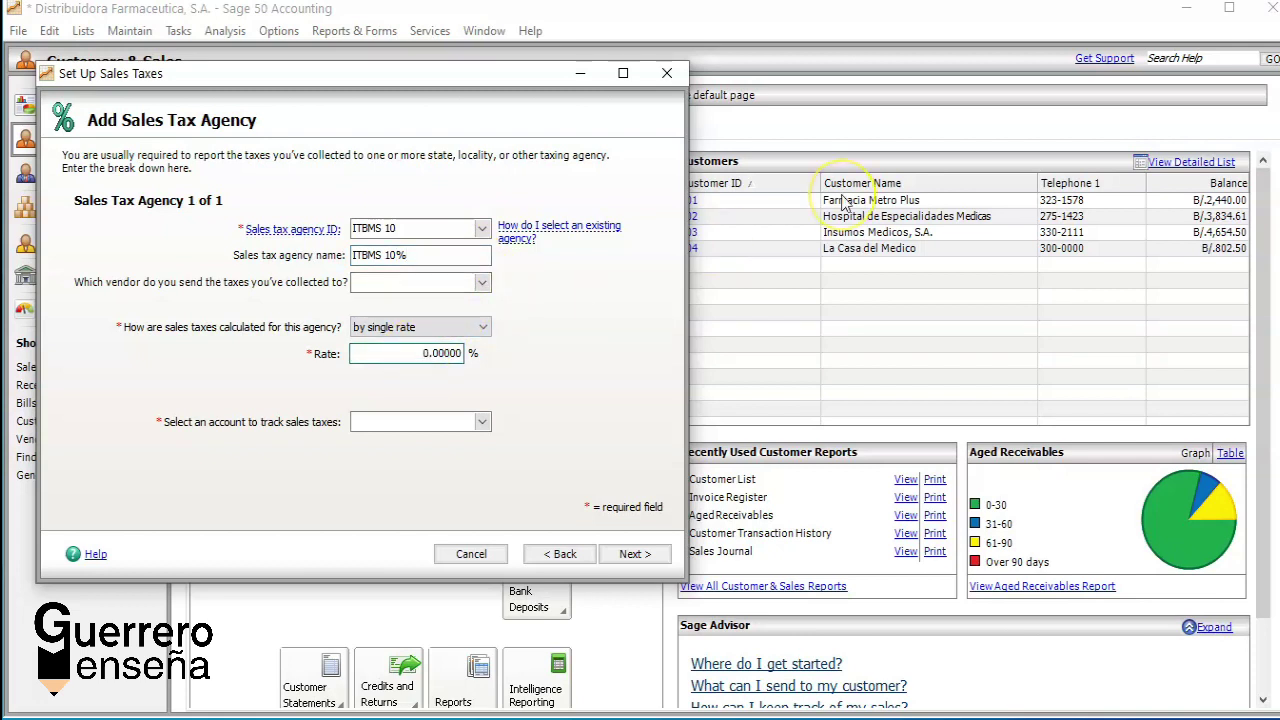
{"action": "key", "text": "Delete"}
{"action": "key", "text": "Delete"}
{"action": "key", "text": "Delete"}
{"action": "key", "text": "Delete"}
{"action": "key", "text": "Delete"}
{"action": "type", "text": "10."}
{"action": "key", "text": "Tab"}
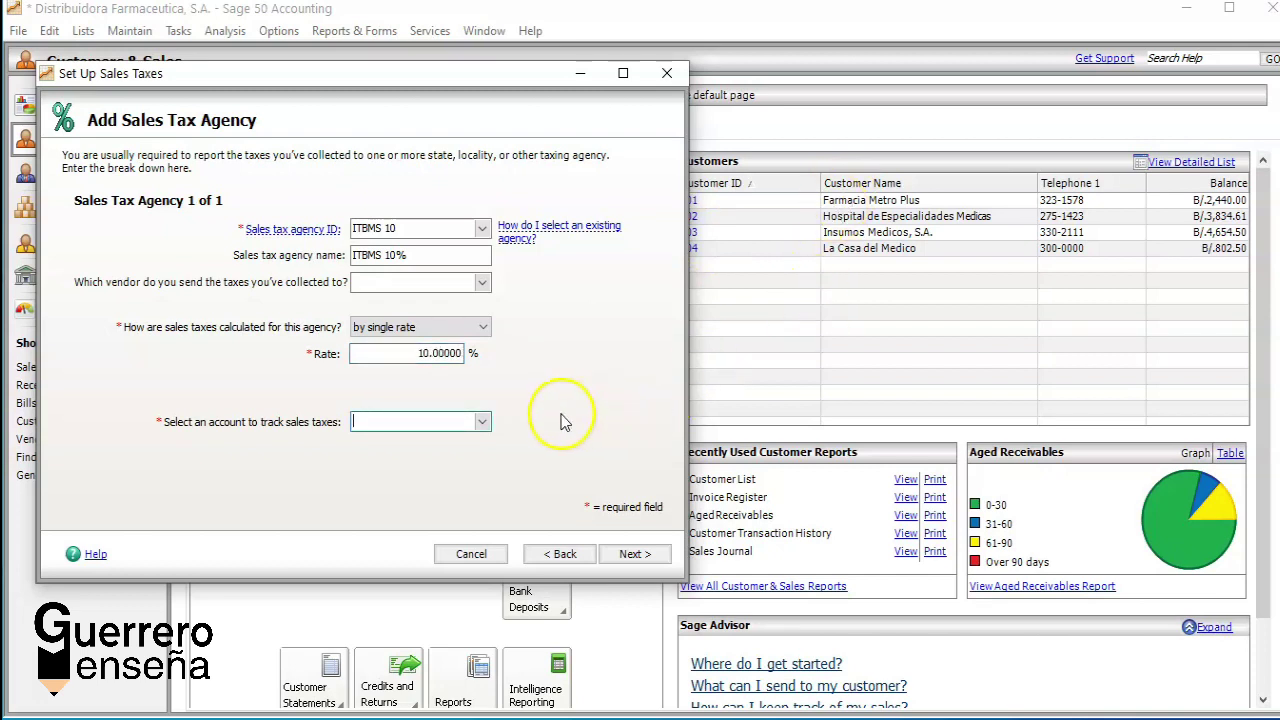
Step: Browse the accounts for tracking sales taxes and, finding none for ITBMS 10%, start a new one
{"action": "left_click", "coordinate": [482, 422]}
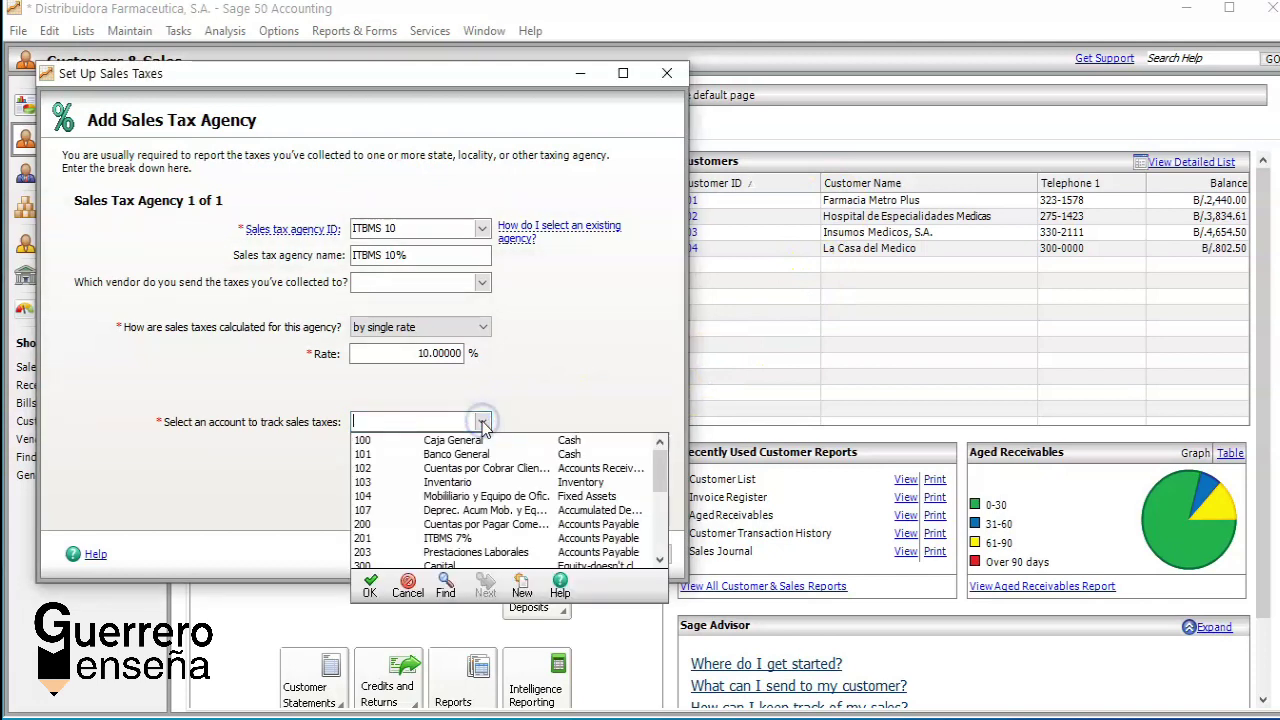
{"action": "double_click", "coordinate": [661, 560]}
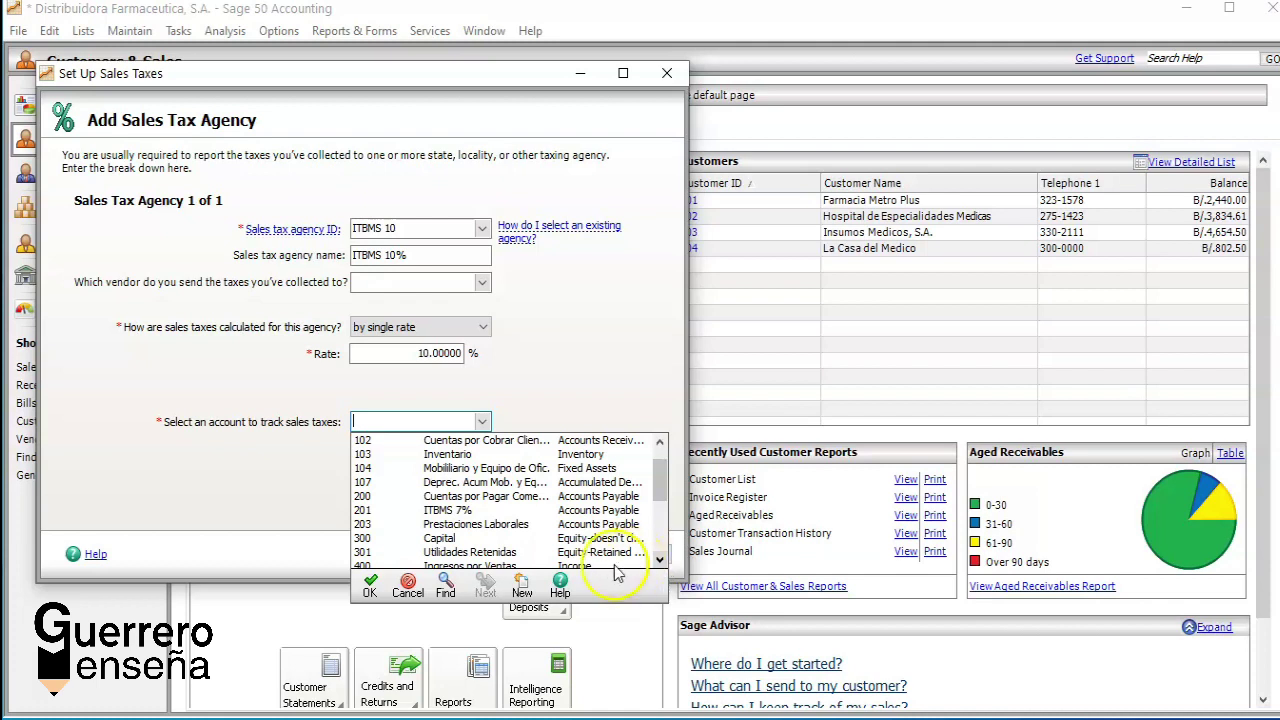
{"action": "left_click", "coordinate": [521, 590]}
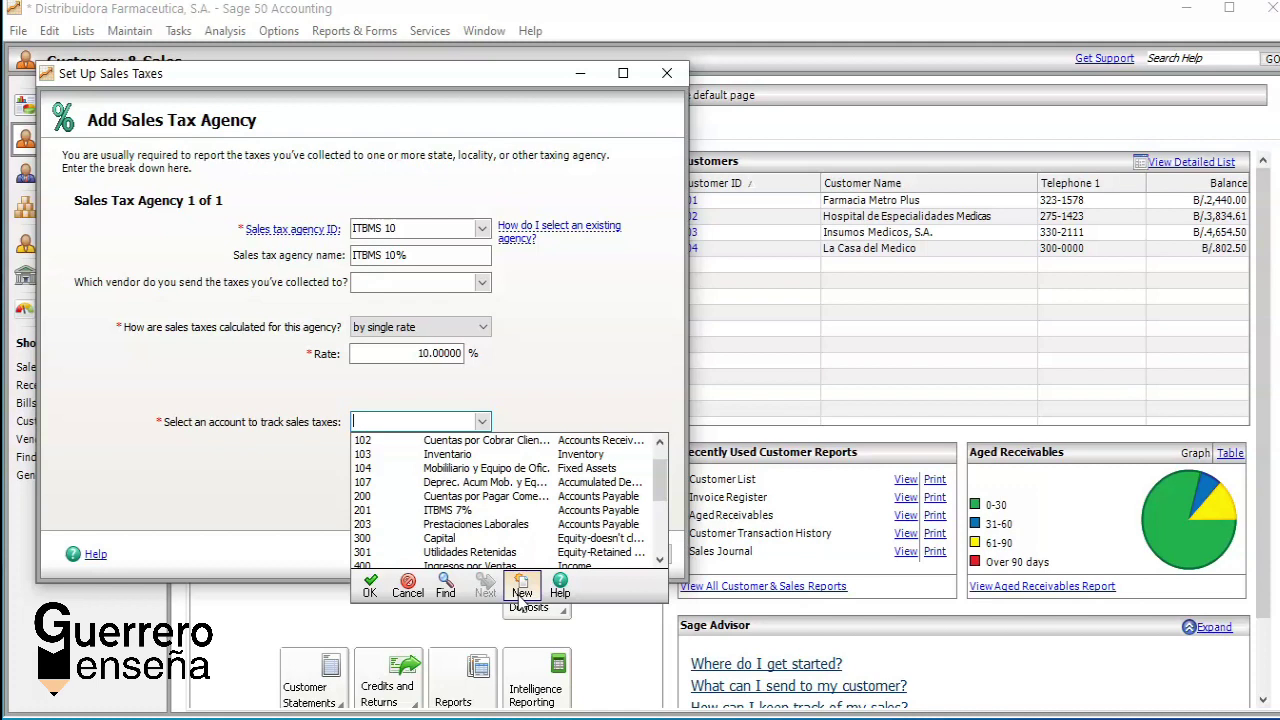
Step: Create account 204 'Itbms 10%' with type Accounts Payable and save it
{"action": "left_click", "coordinate": [520, 596]}
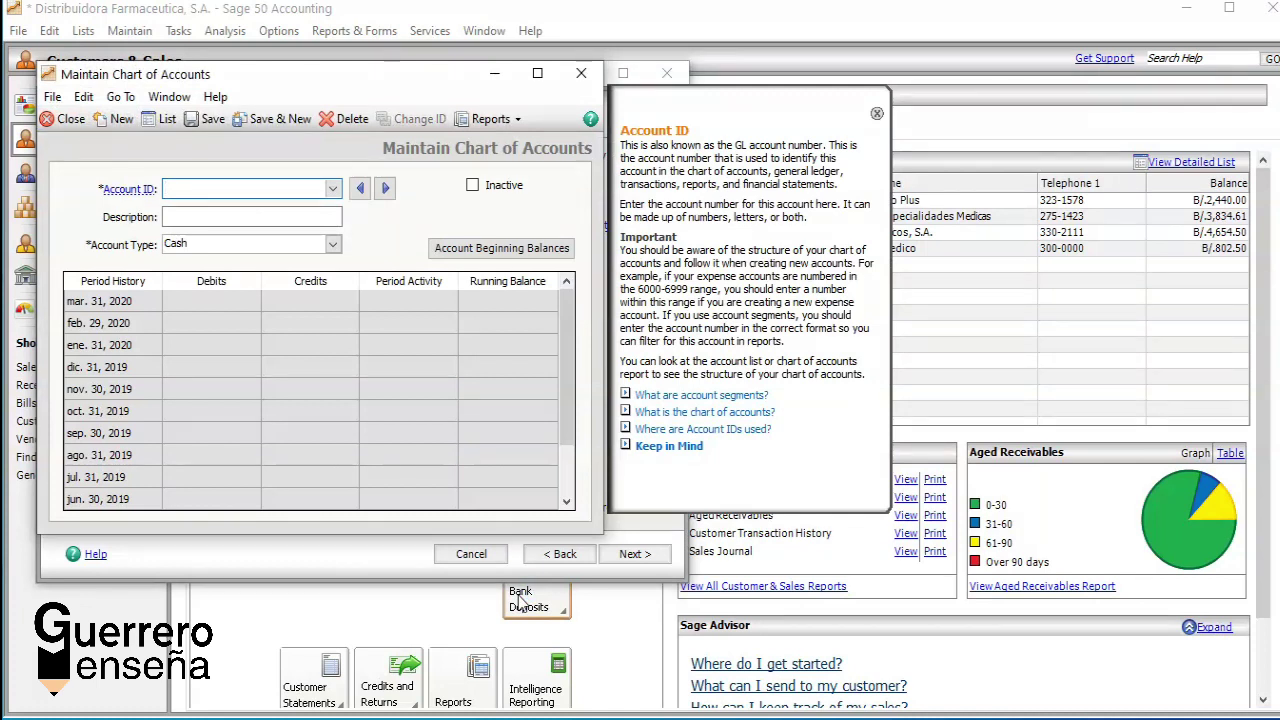
{"action": "type", "text": "200"}
{"action": "type", "text": "4"}
{"action": "key", "text": "Tab"}
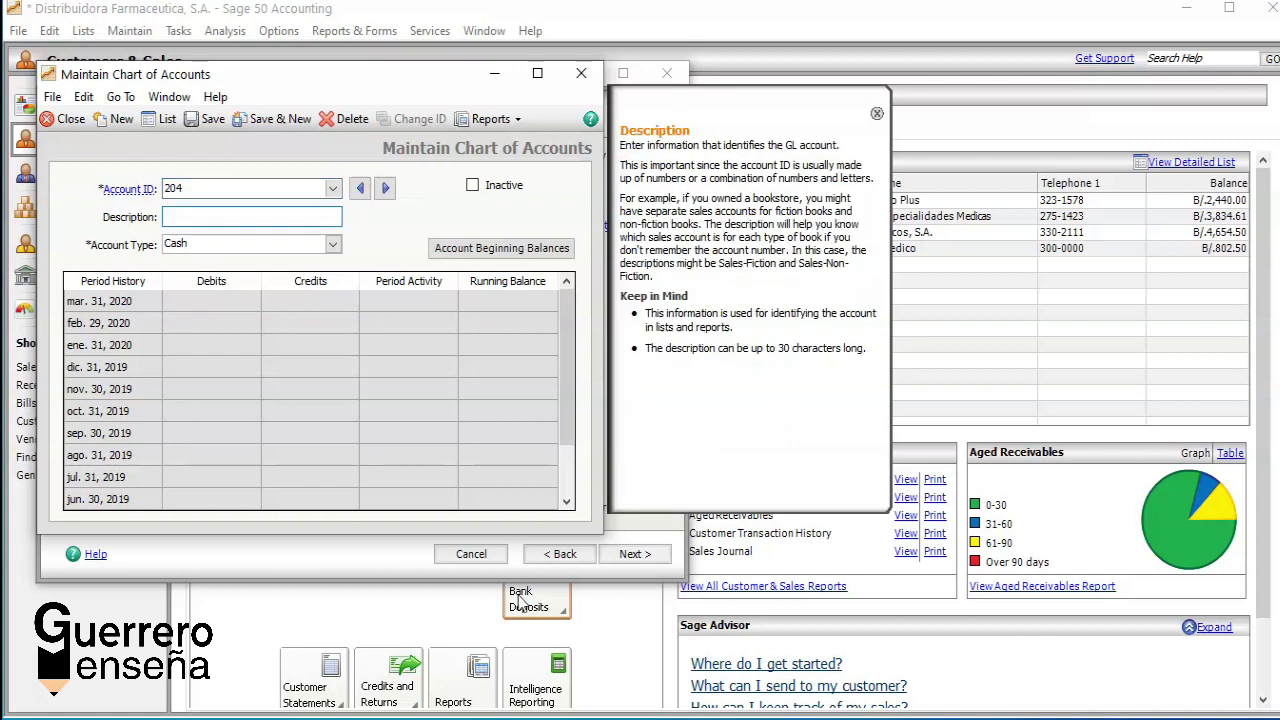
{"action": "type", "text": "Itbms 10%"}
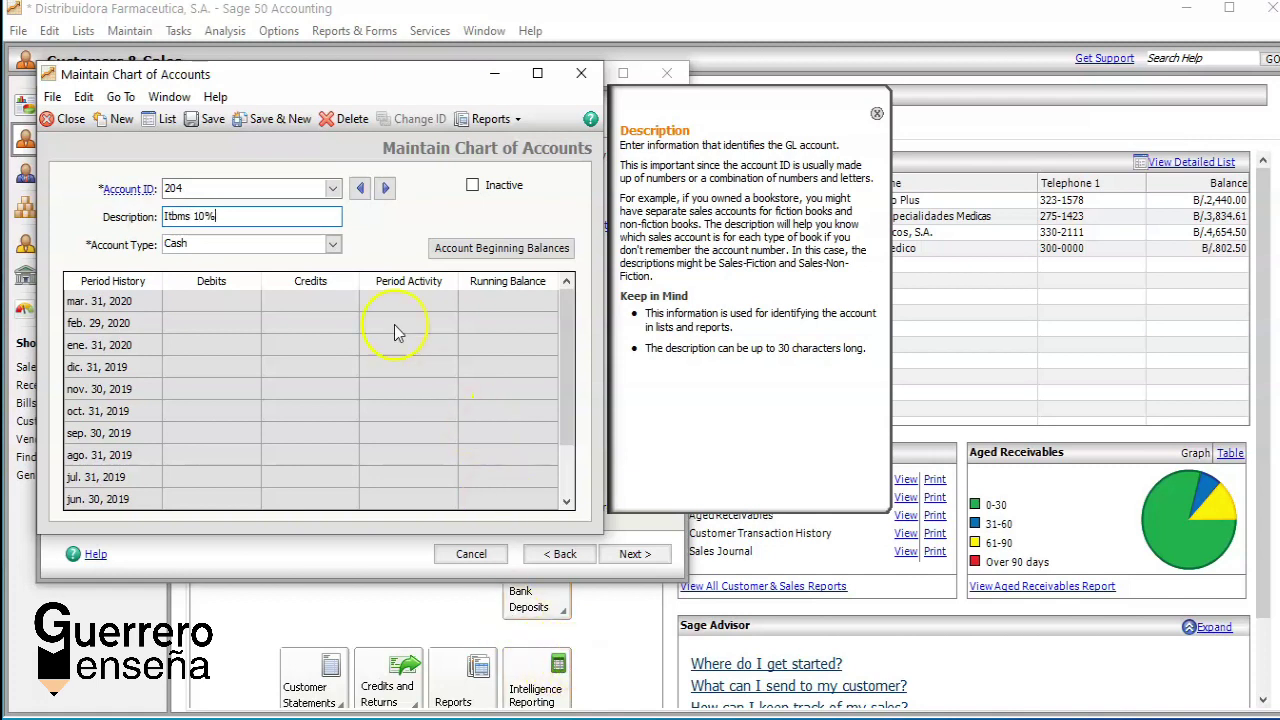
{"action": "left_click", "coordinate": [332, 245]}
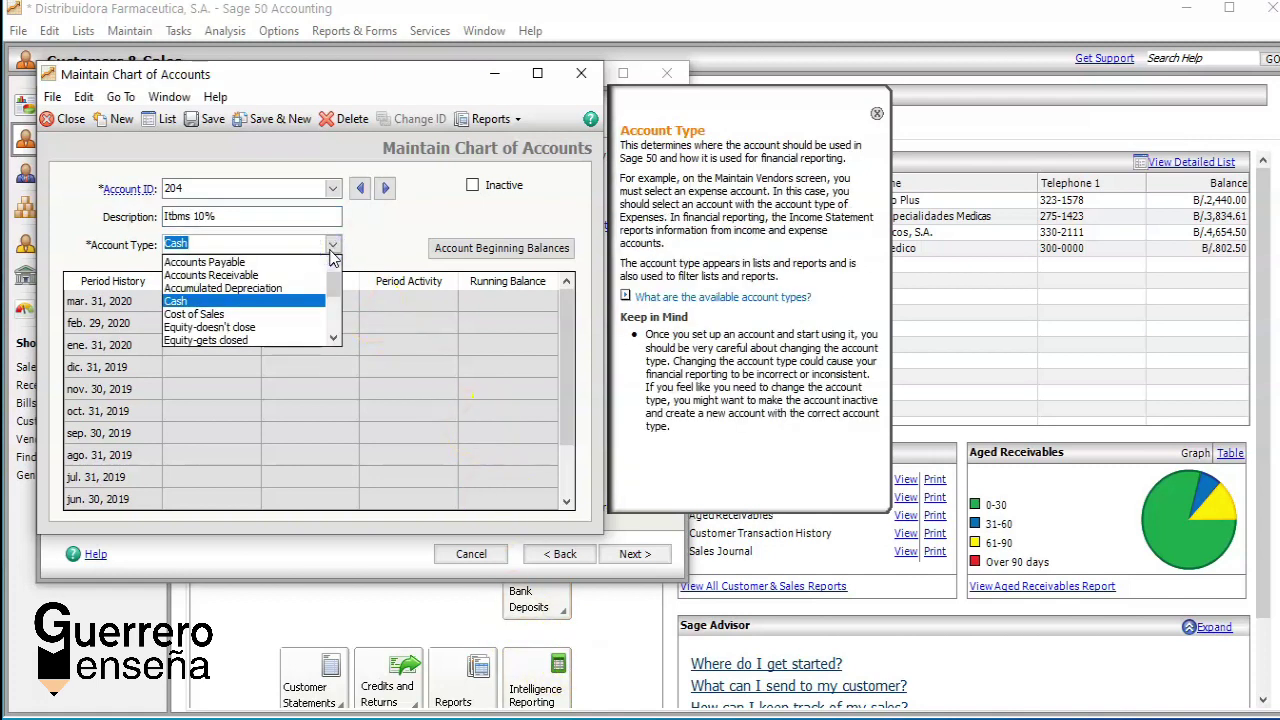
{"action": "left_click", "coordinate": [333, 339]}
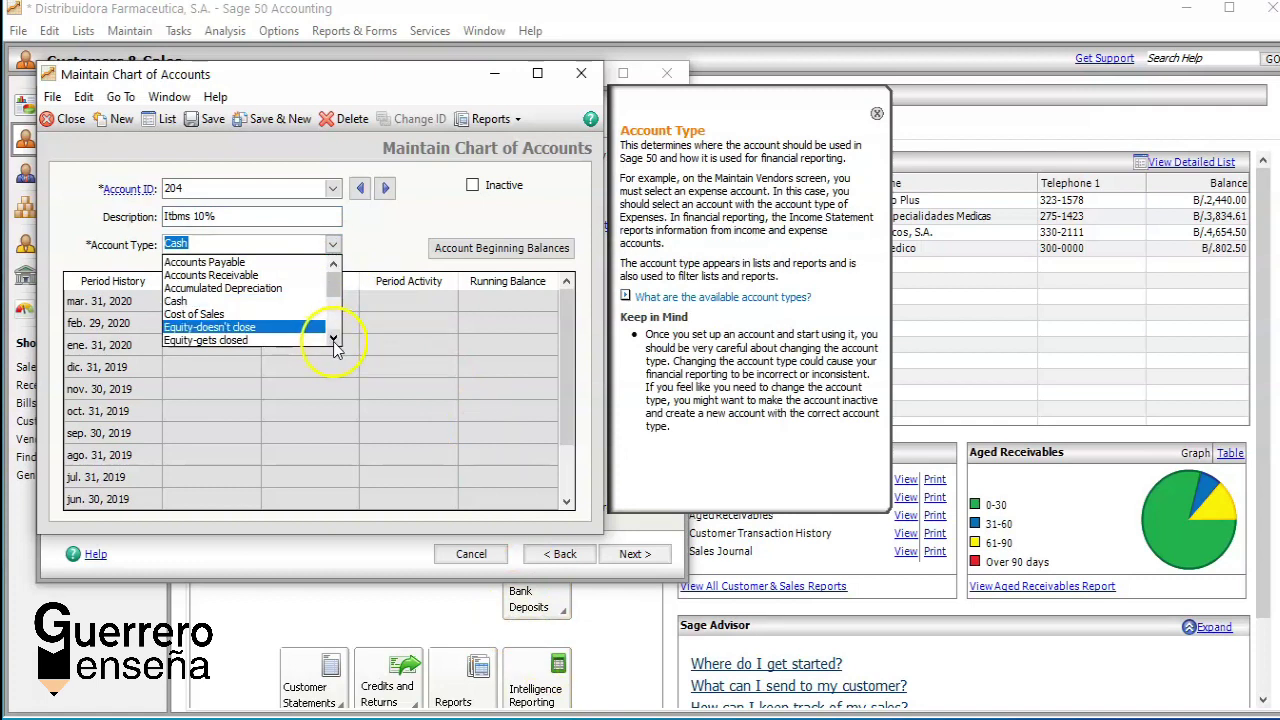
{"action": "left_click", "coordinate": [268, 261]}
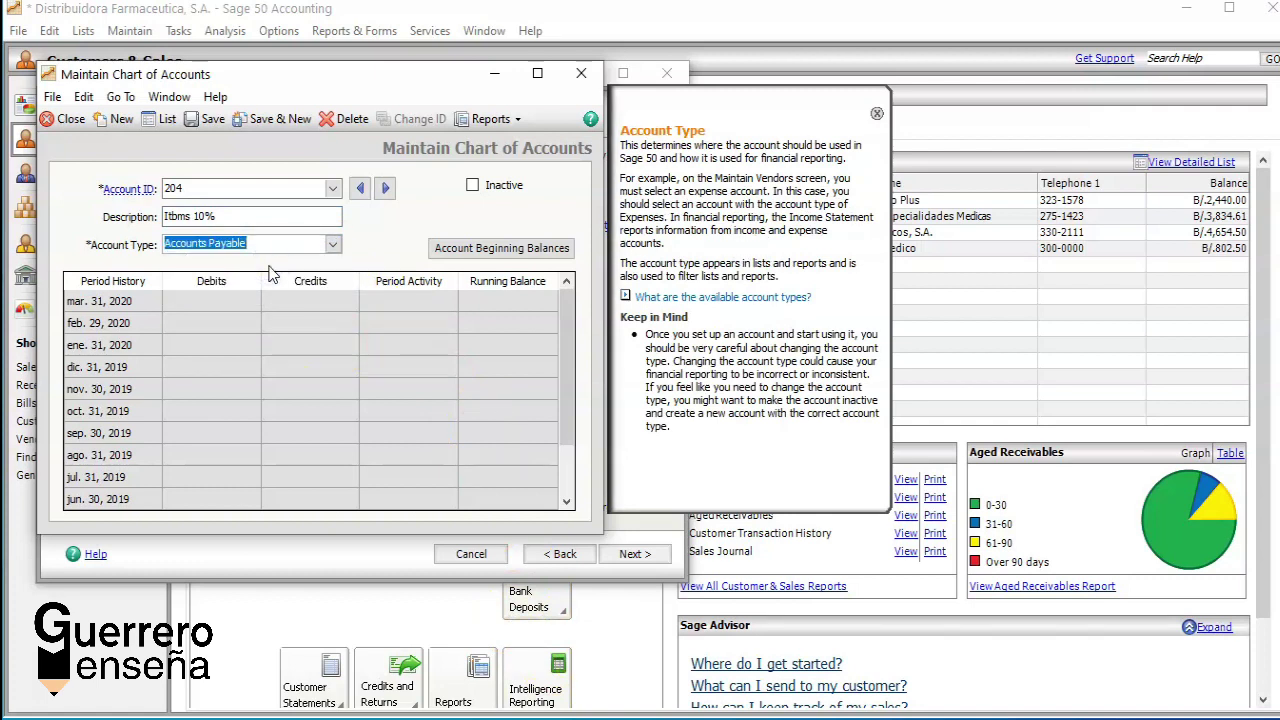
{"action": "left_click", "coordinate": [270, 118]}
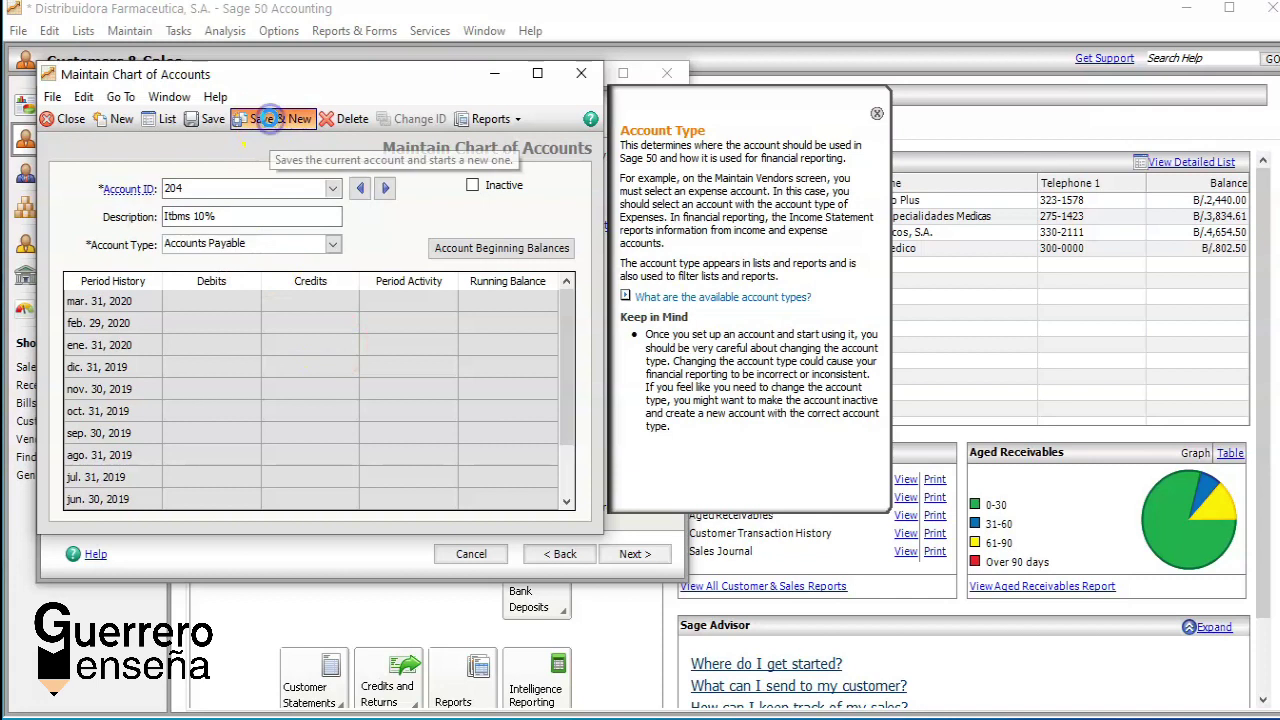
Step: Back in the agency step, select account 204 for tracking ITBMS 10 sales taxes
{"action": "left_click", "coordinate": [63, 119]}
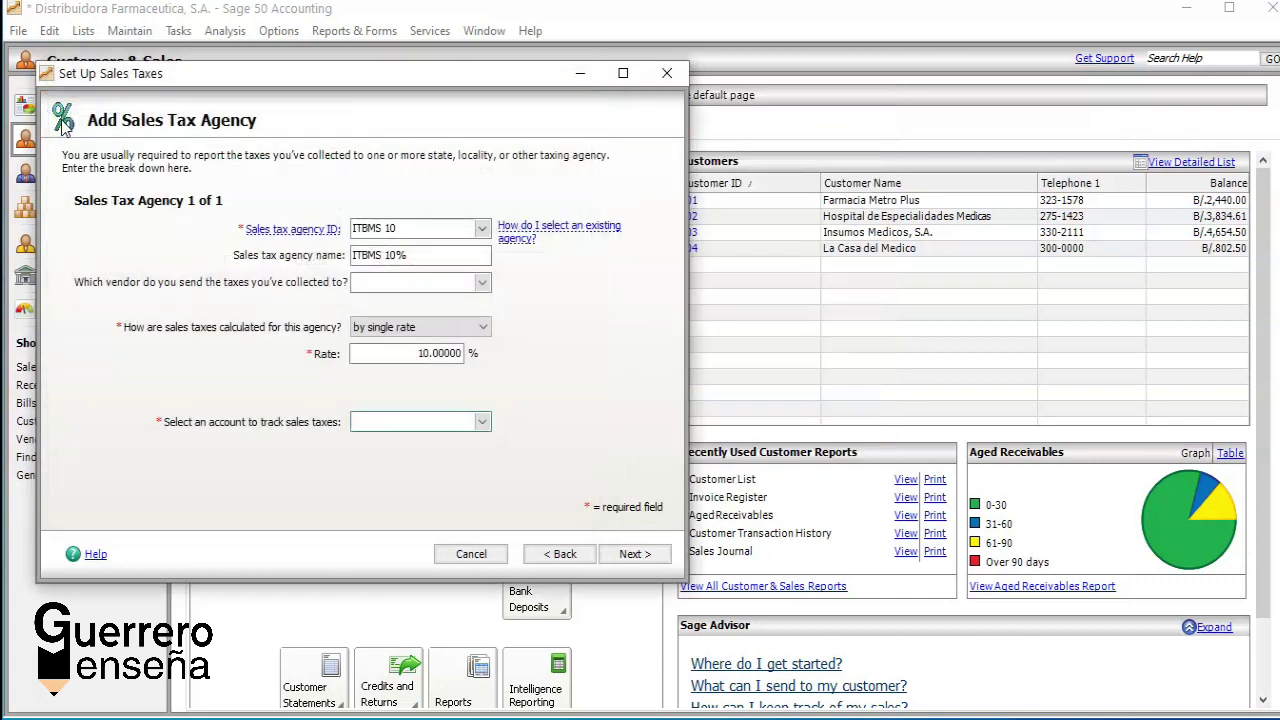
{"action": "left_click", "coordinate": [565, 344]}
{"action": "left_click", "coordinate": [481, 422]}
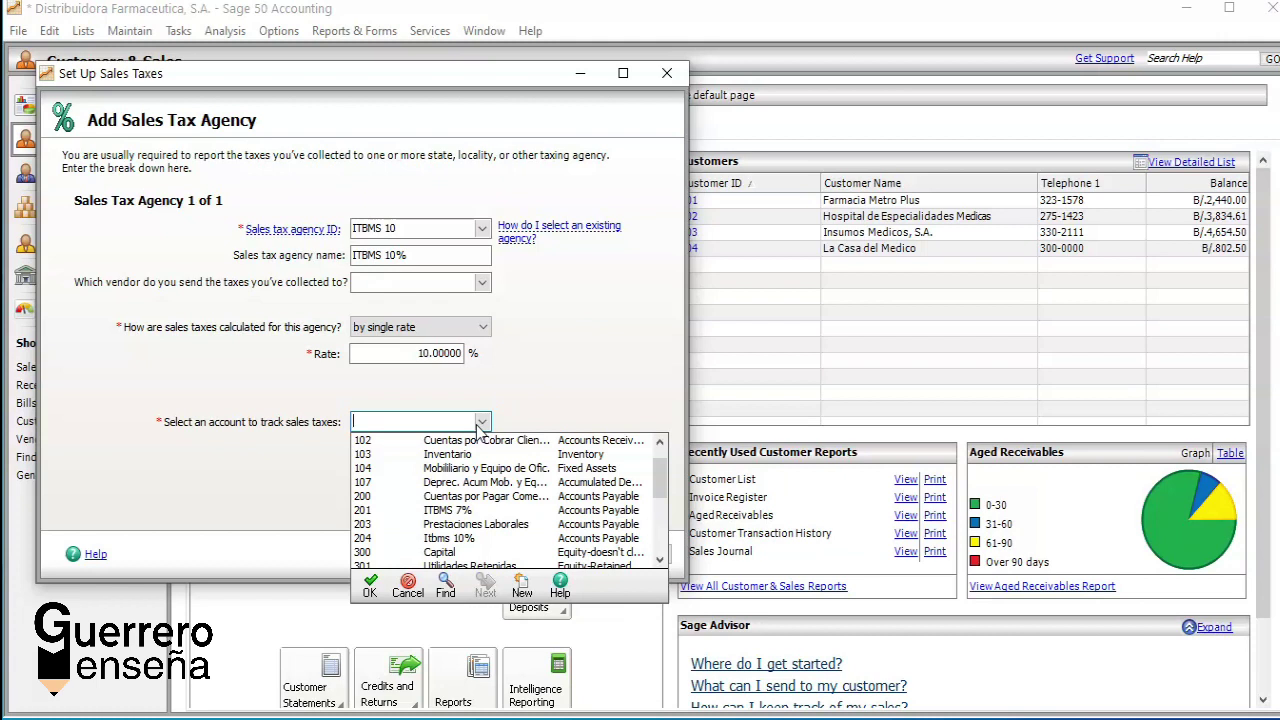
{"action": "type", "text": "204"}
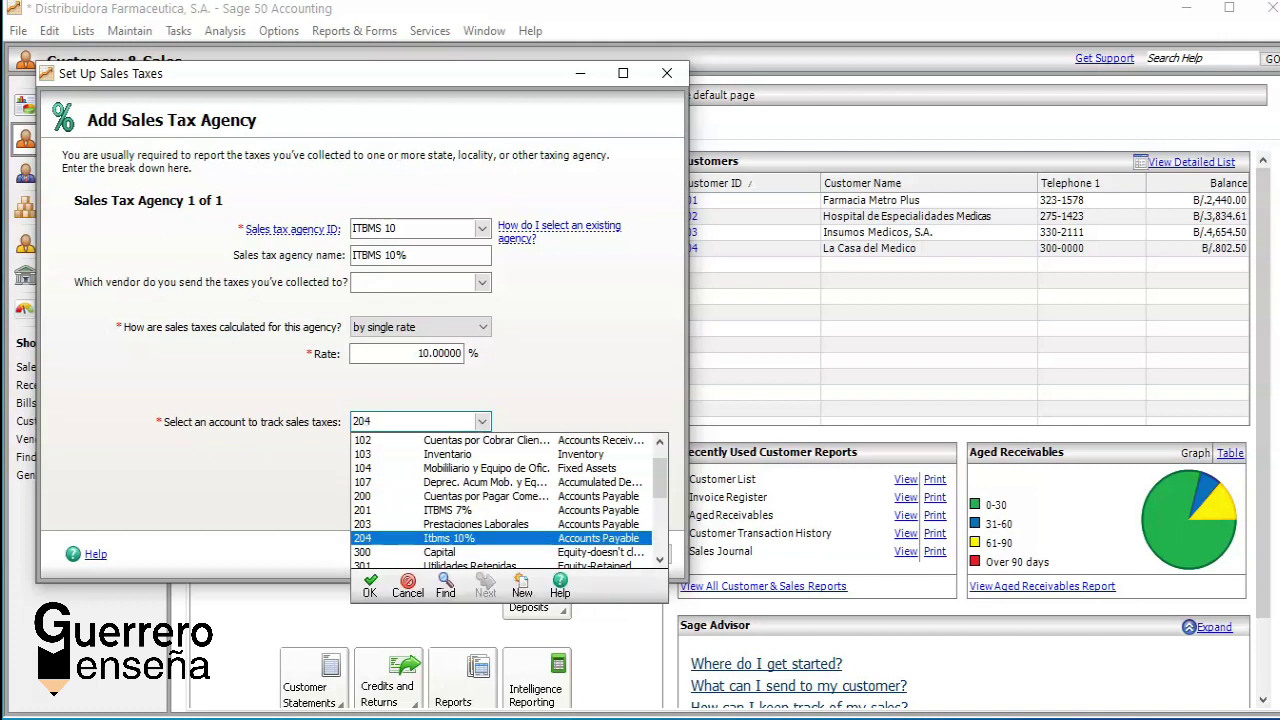
{"action": "left_click", "coordinate": [481, 422]}
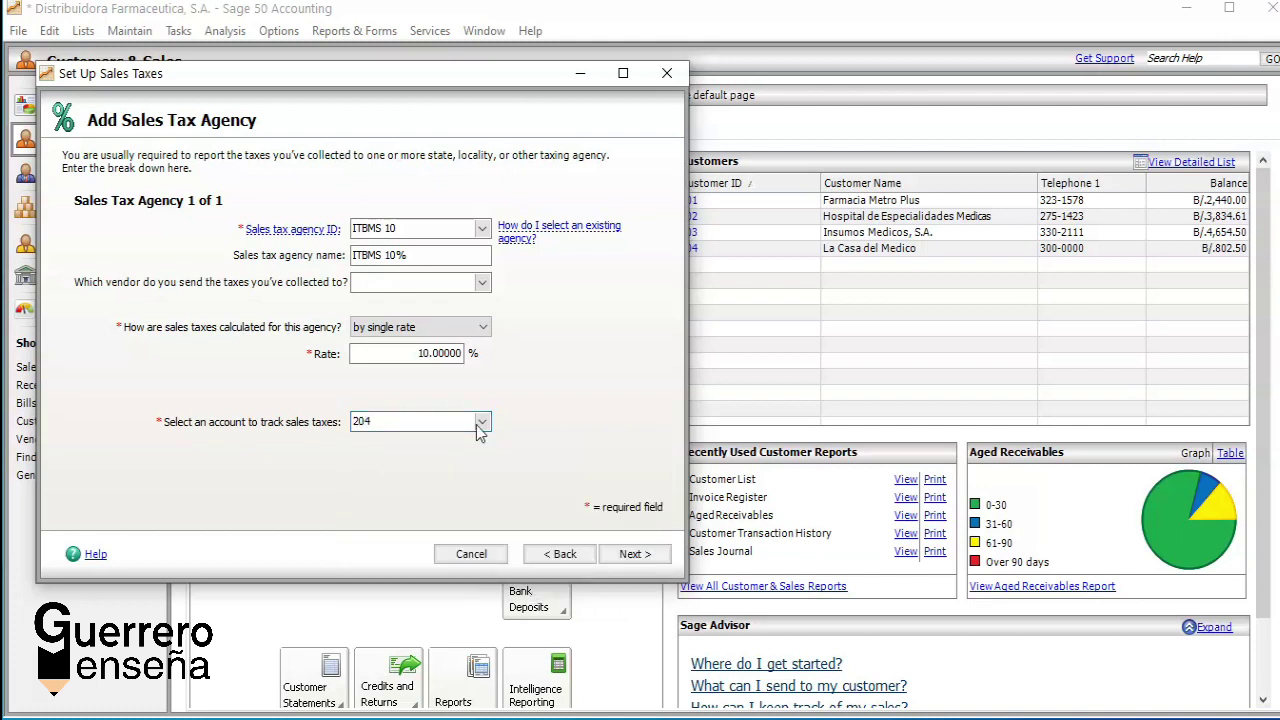
Step: On the next wizard page, enter sales tax ID ITBMS 10 and begin the name ITBMS 10%
{"action": "left_click", "coordinate": [632, 556]}
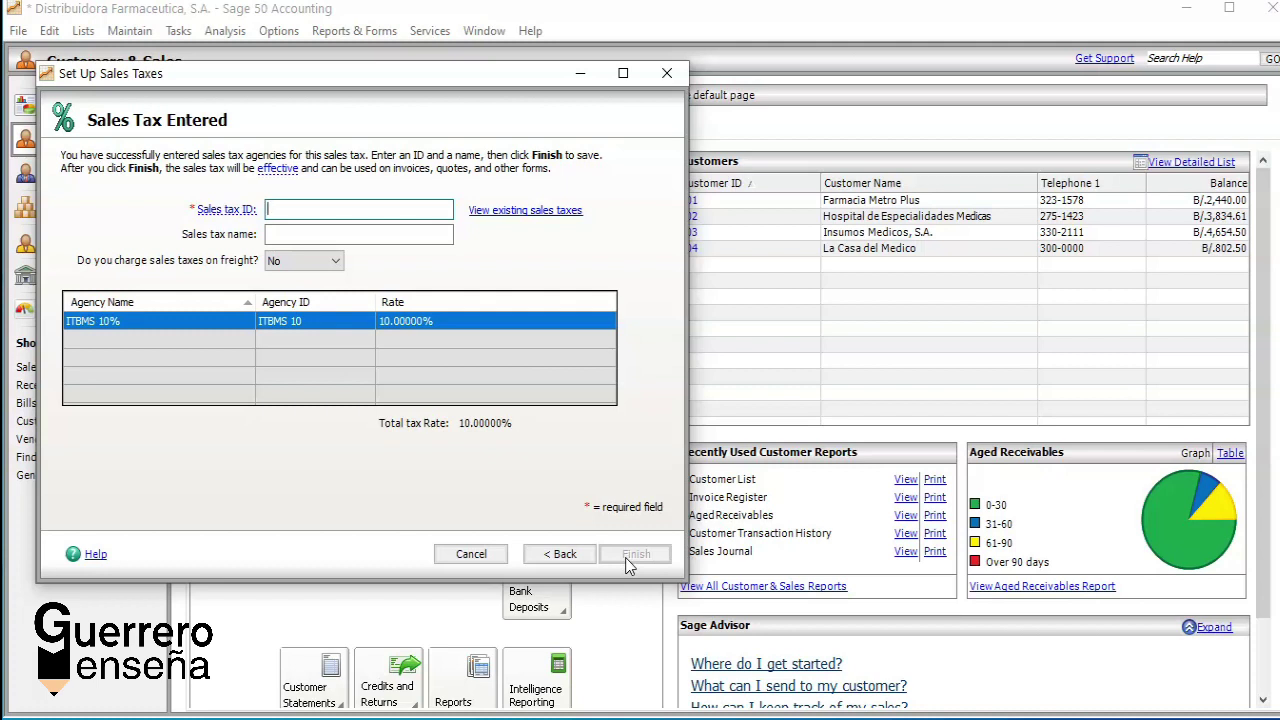
{"action": "type", "text": "ITBMS 10"}
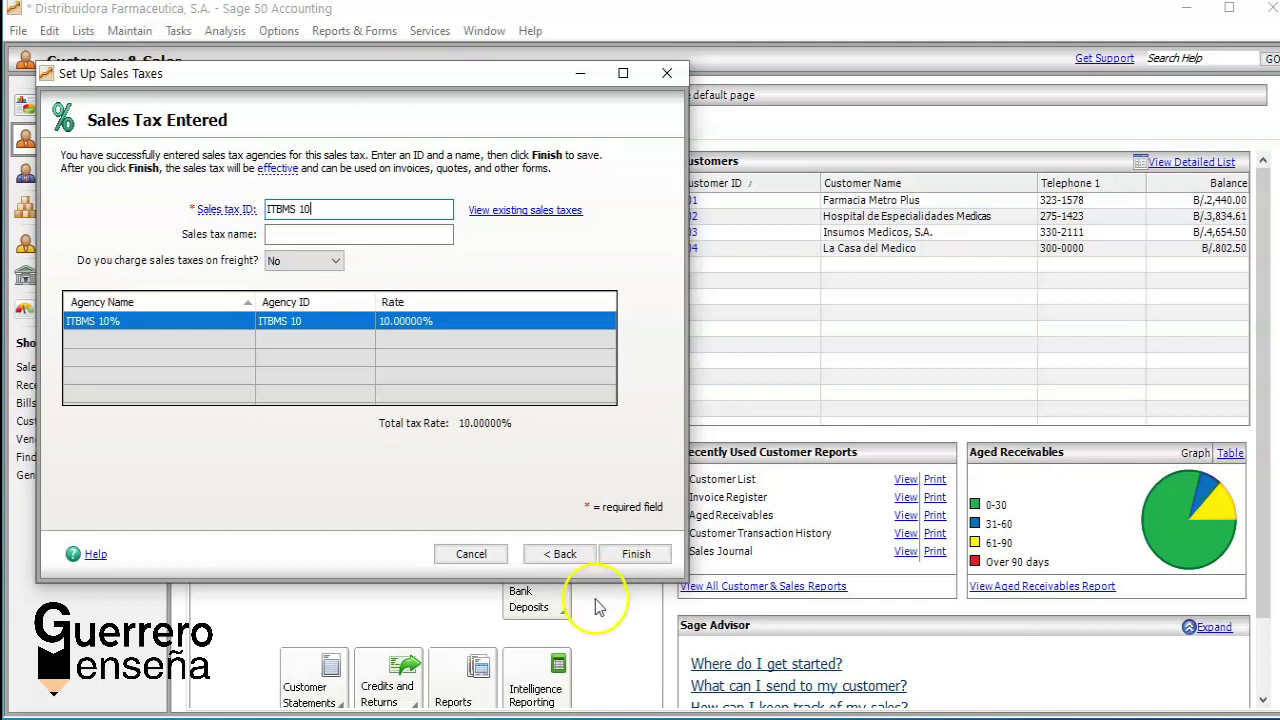
{"action": "left_click", "coordinate": [328, 235]}
{"action": "type", "text": "T"}
{"action": "type", "text": "TB"}
{"action": "type", "text": "MS "}
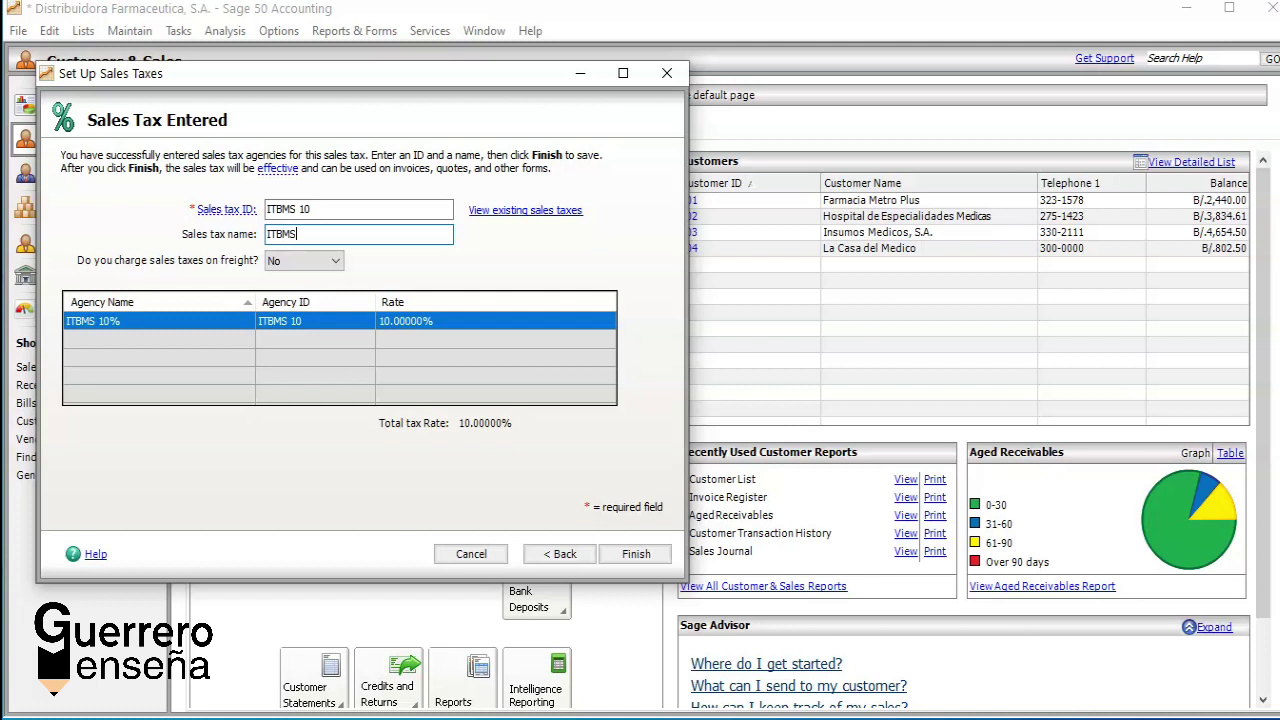
{"action": "type", "text": "10%"}
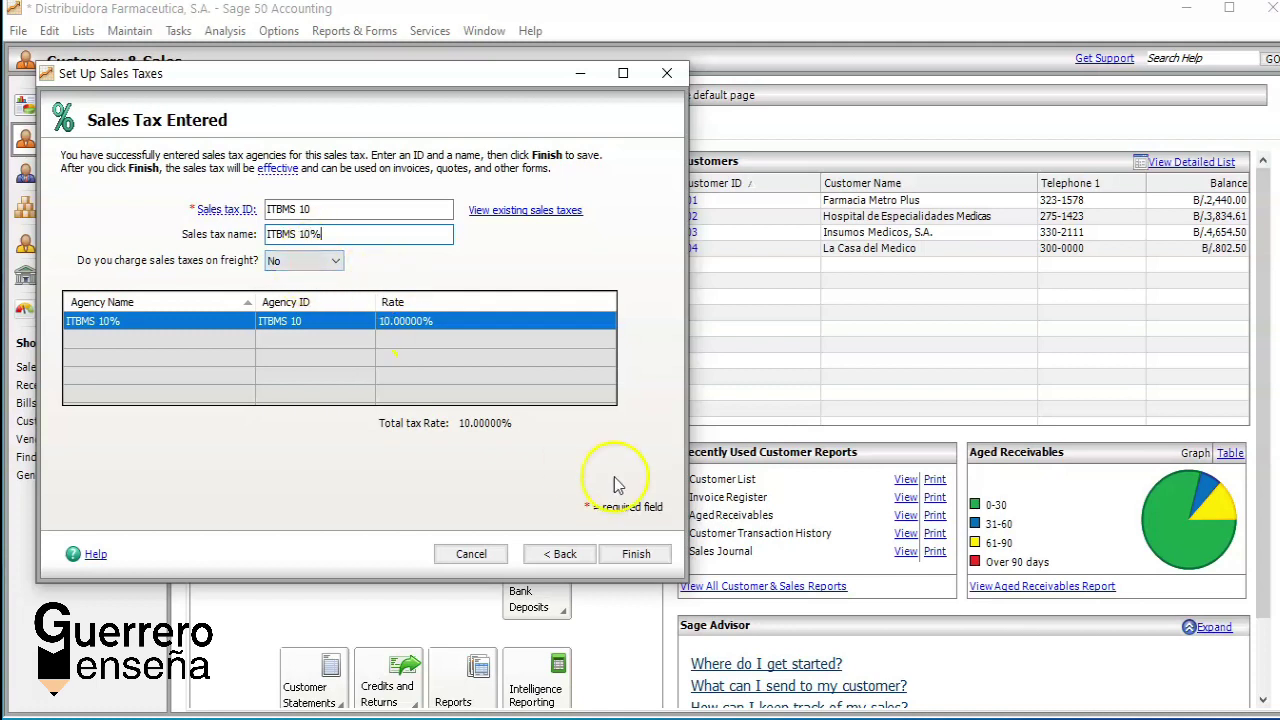
Step: Save the ITBMS 10% tax and review all sales taxes, confirming 10% with agency account 204
{"action": "left_click", "coordinate": [637, 557]}
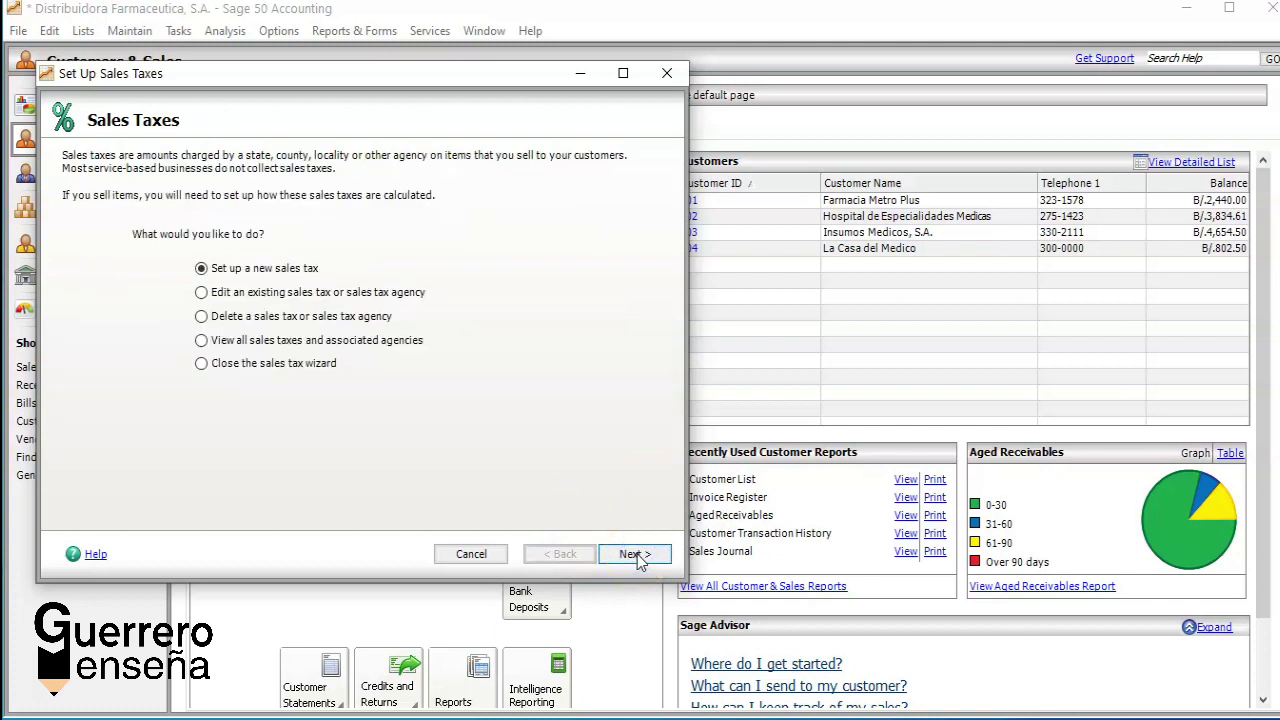
{"action": "left_click", "coordinate": [474, 555]}
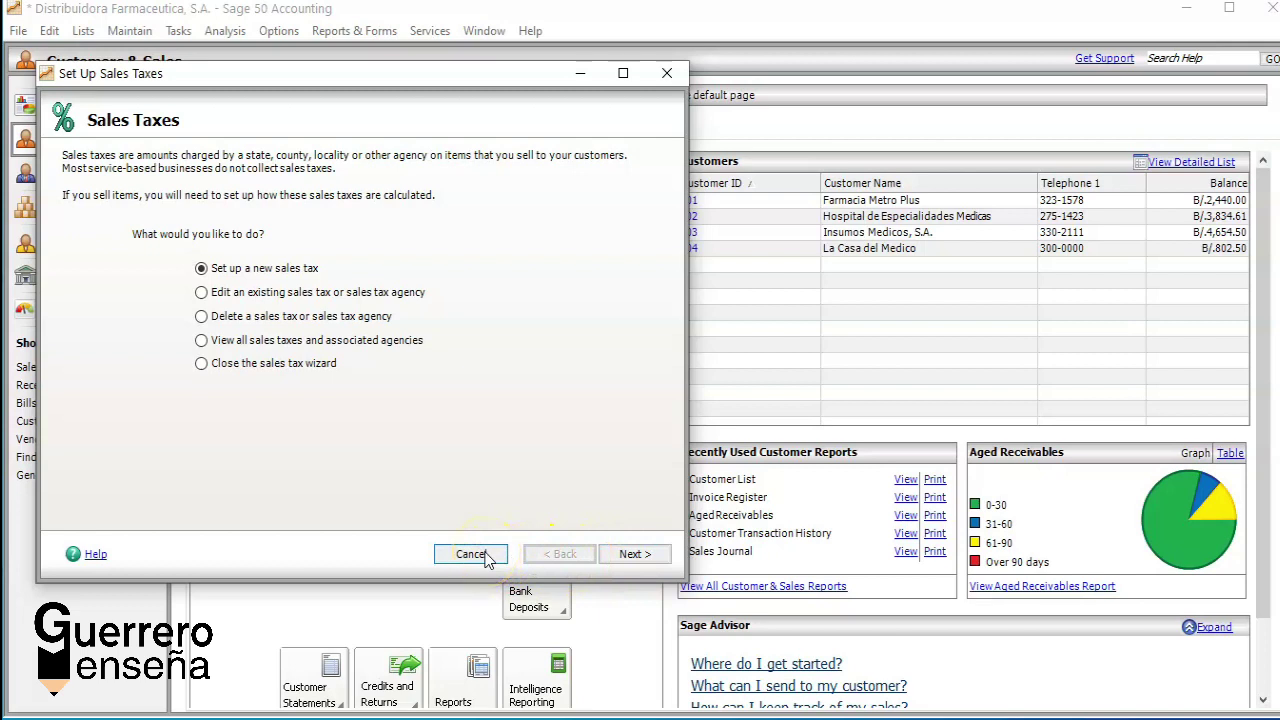
{"action": "left_click", "coordinate": [519, 370]}
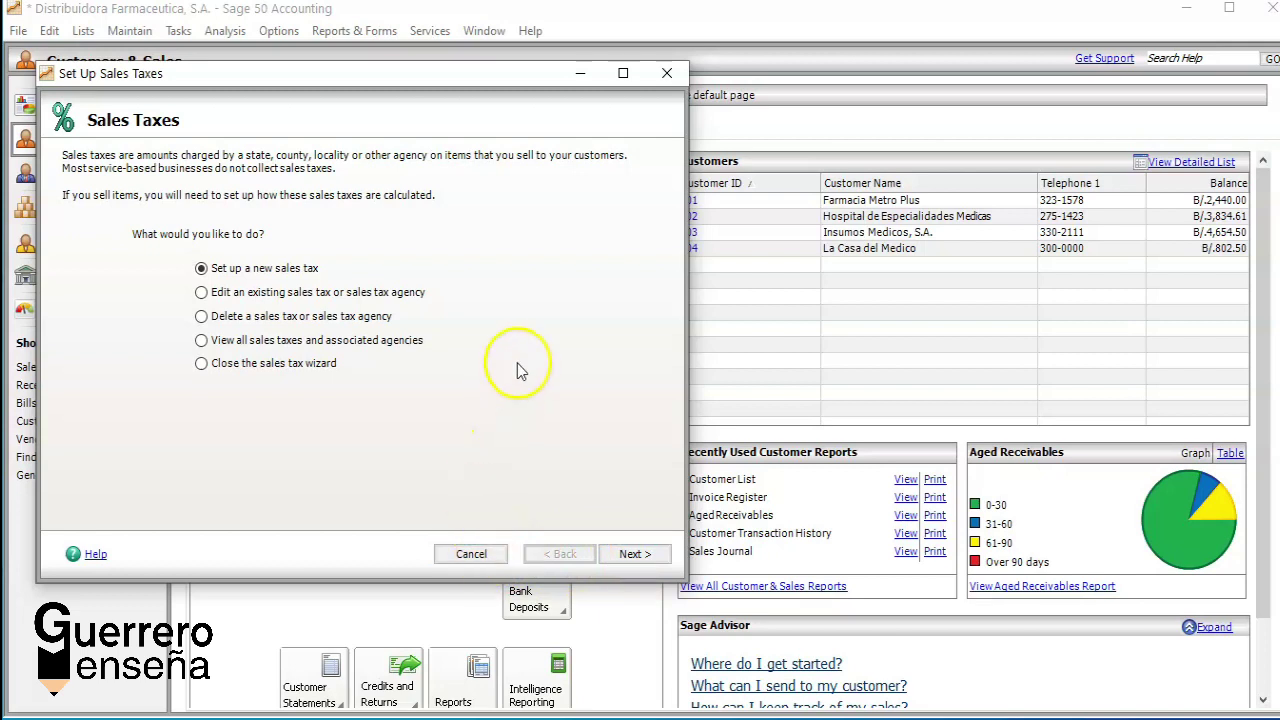
{"action": "left_click", "coordinate": [366, 341]}
{"action": "left_click", "coordinate": [400, 418]}
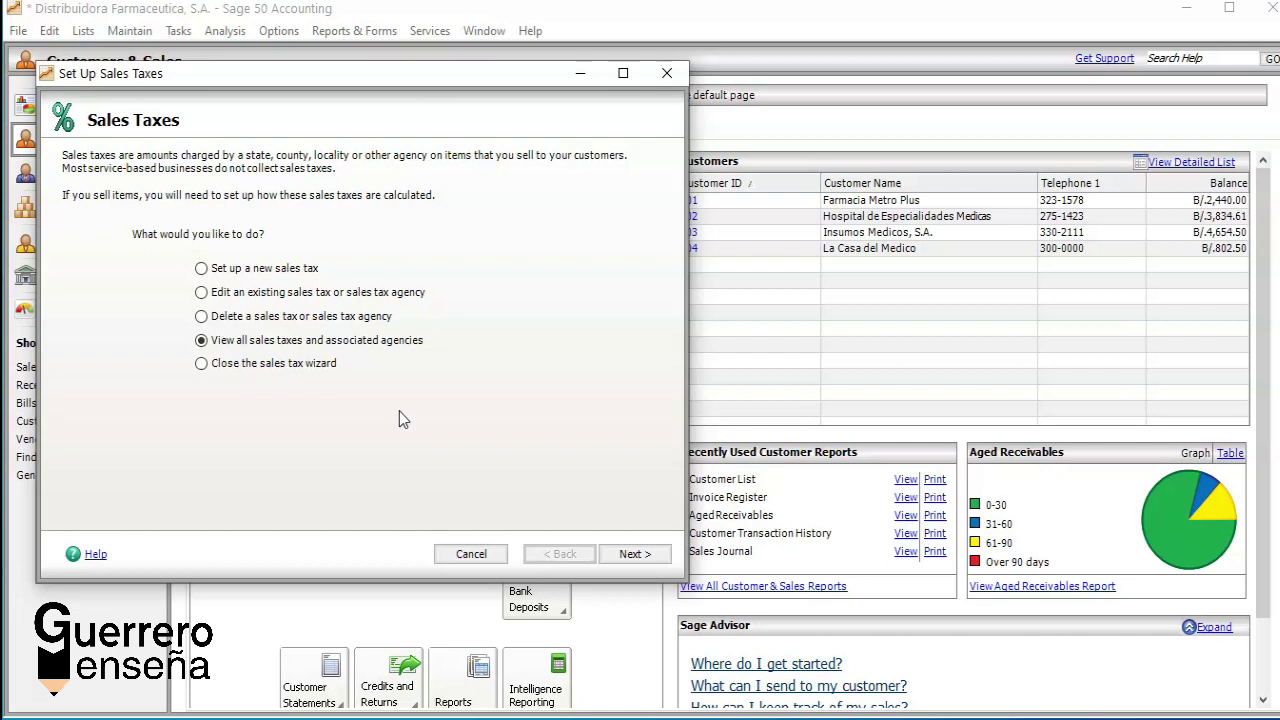
{"action": "left_click", "coordinate": [634, 556]}
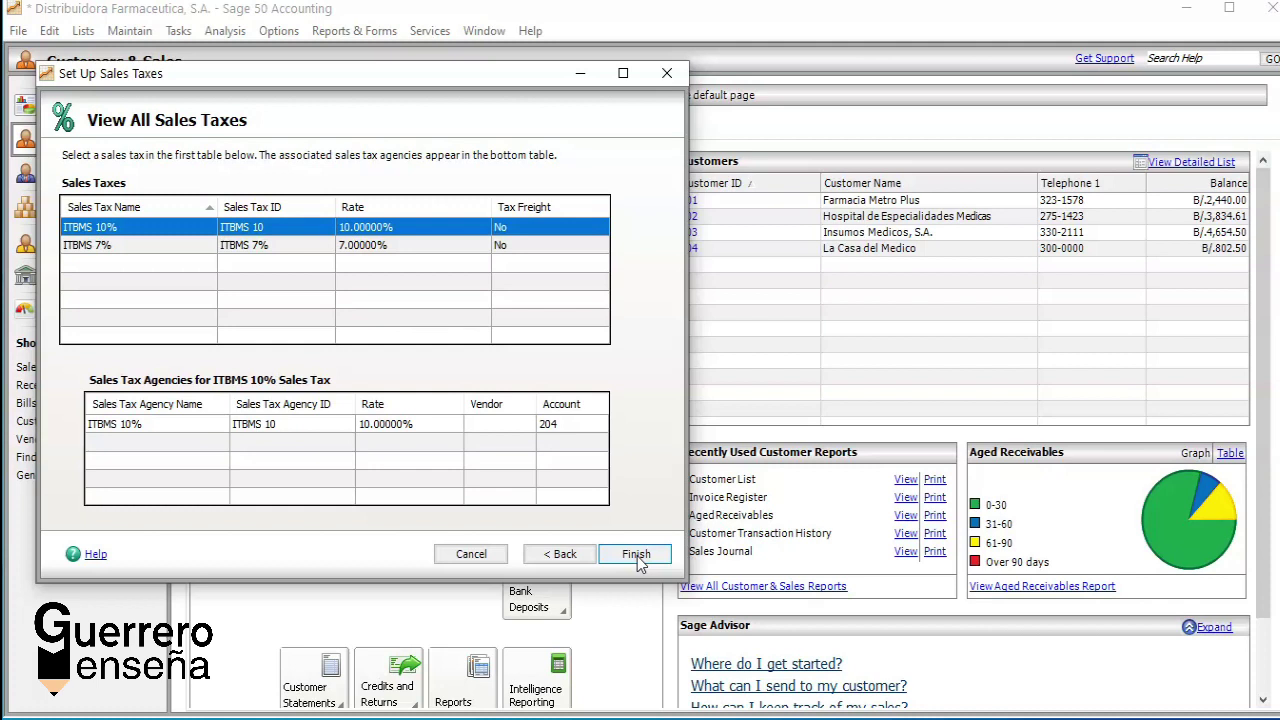
{"action": "left_click", "coordinate": [636, 556]}
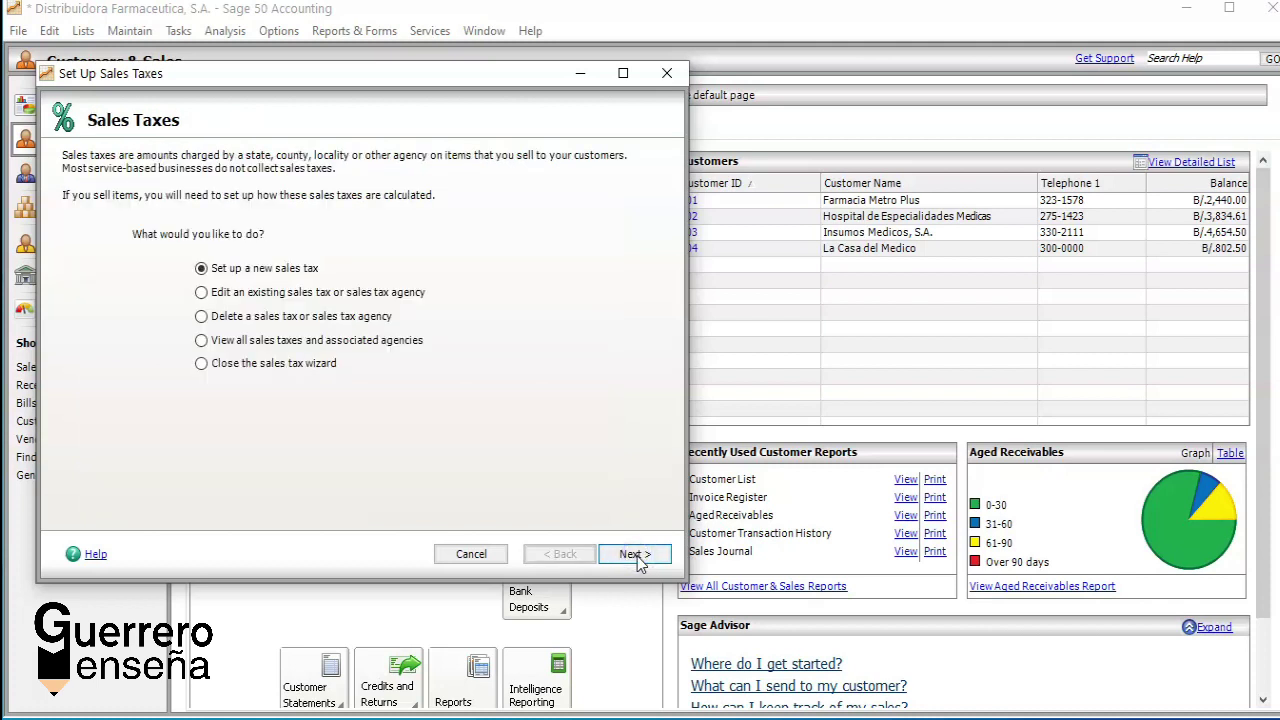
Step: Cancel the Set Up Sales Taxes wizard to get back to the Customers & Sales page
{"action": "left_click", "coordinate": [472, 555]}
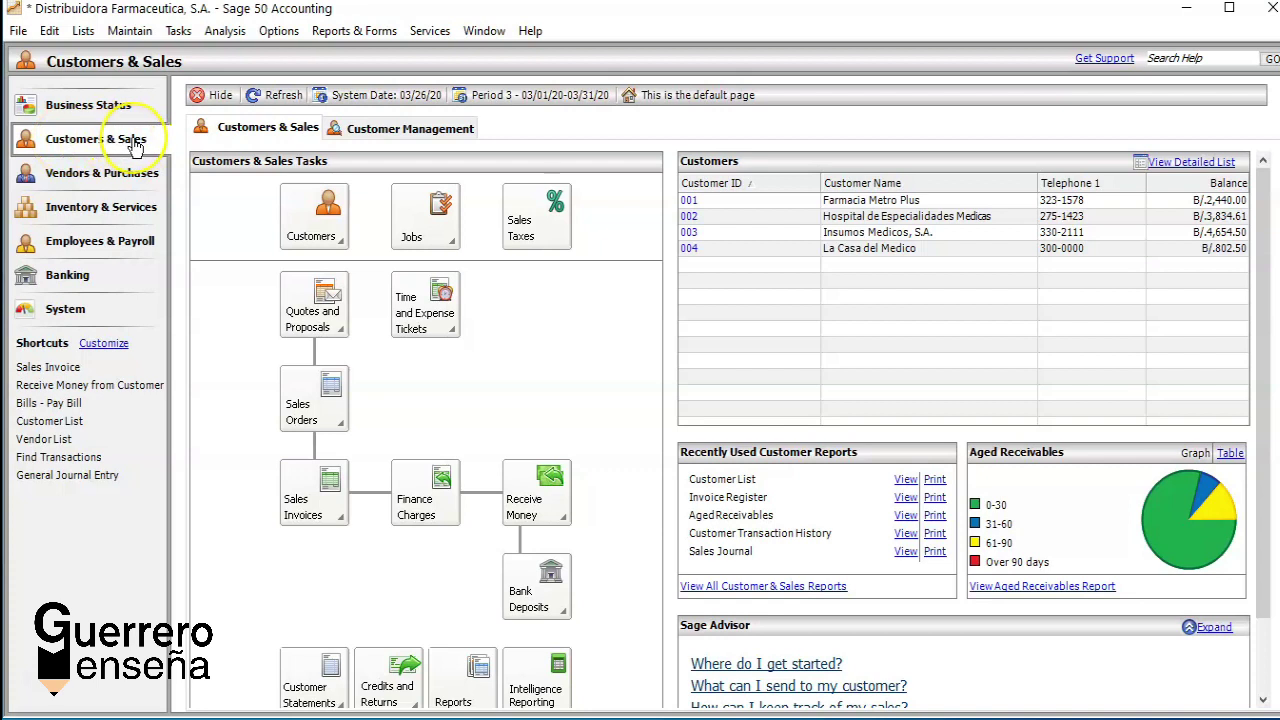
Step: Open Maintain Customers from New Customer and load the first existing customer from the Customer ID list
{"action": "left_click", "coordinate": [310, 235]}
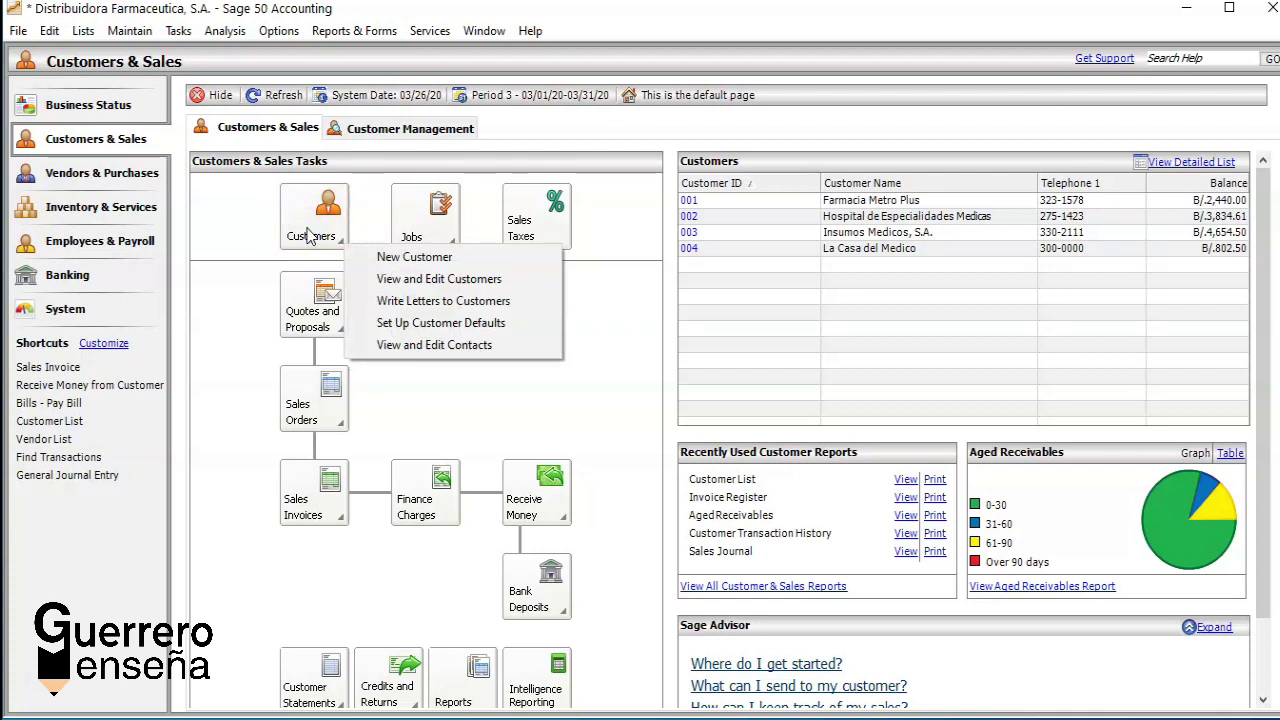
{"action": "left_click", "coordinate": [399, 254]}
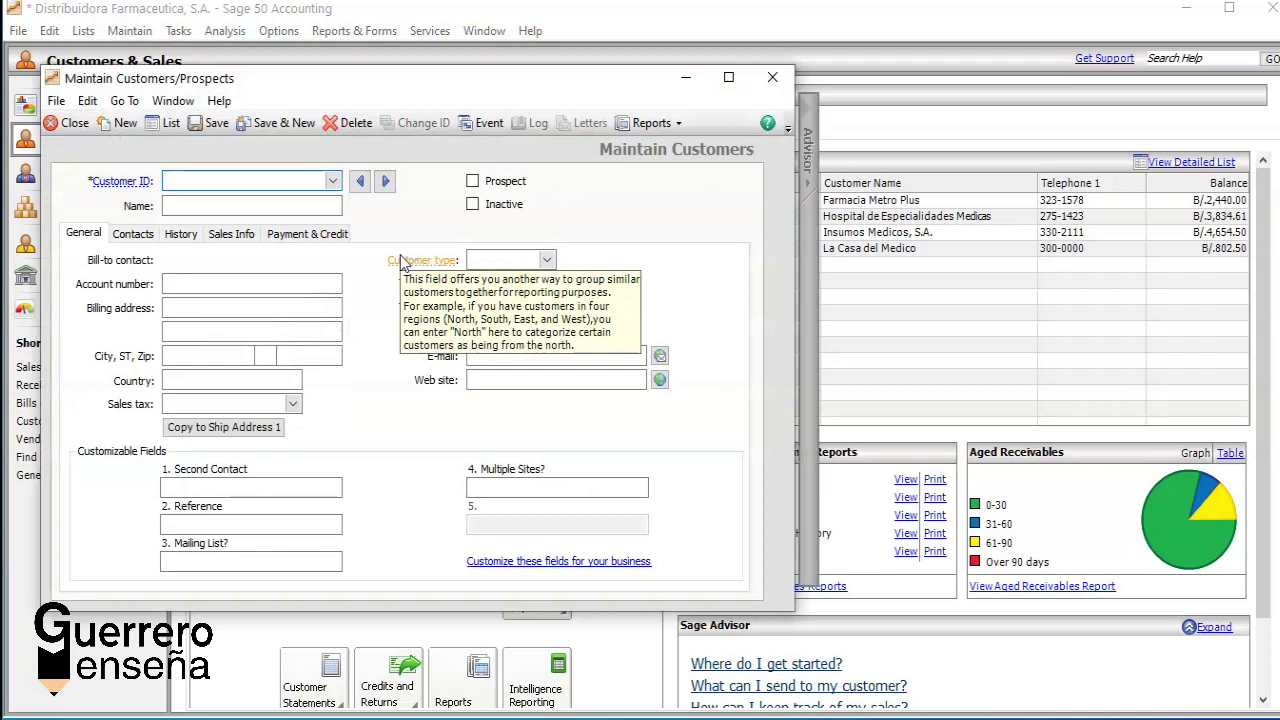
{"action": "left_click", "coordinate": [331, 183]}
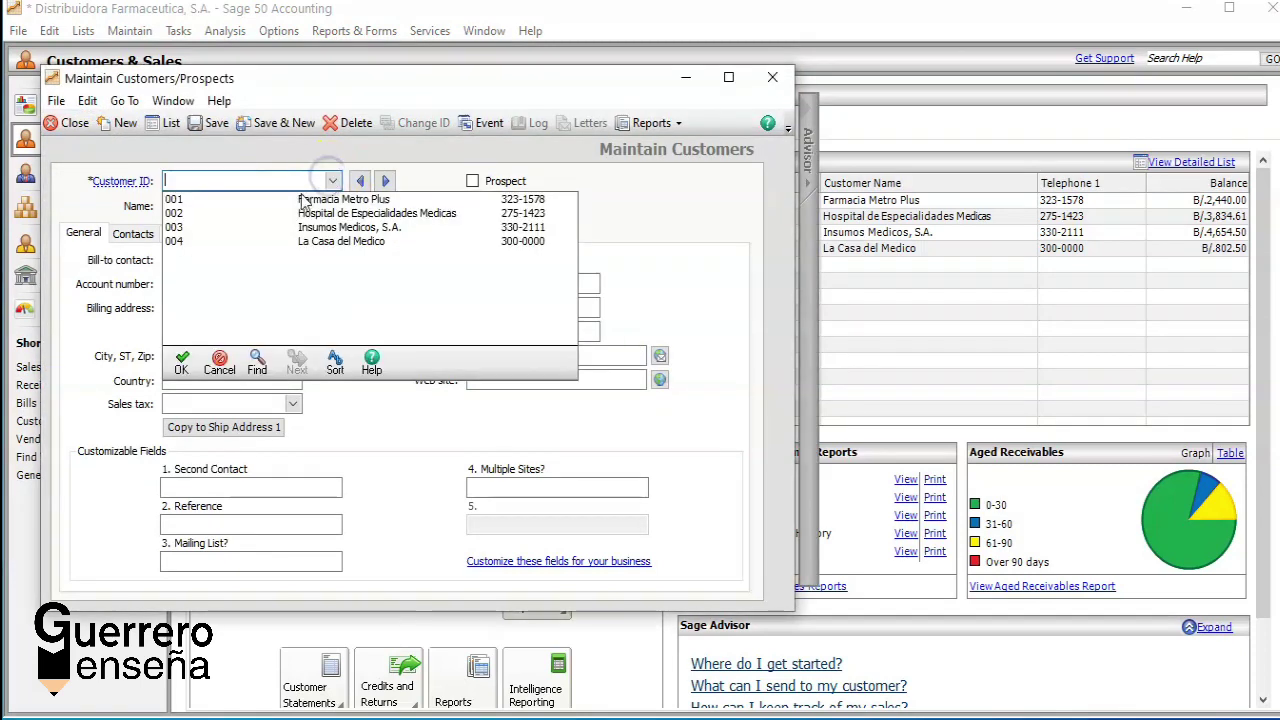
{"action": "left_click", "coordinate": [296, 199]}
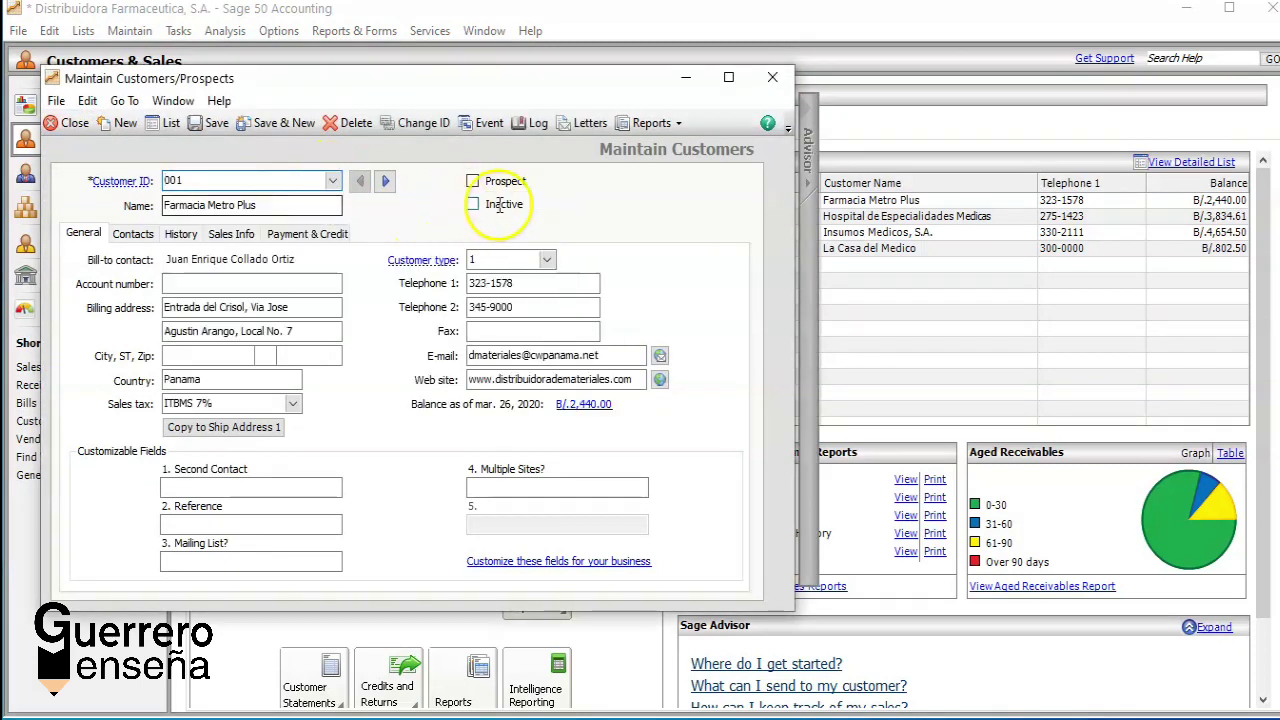
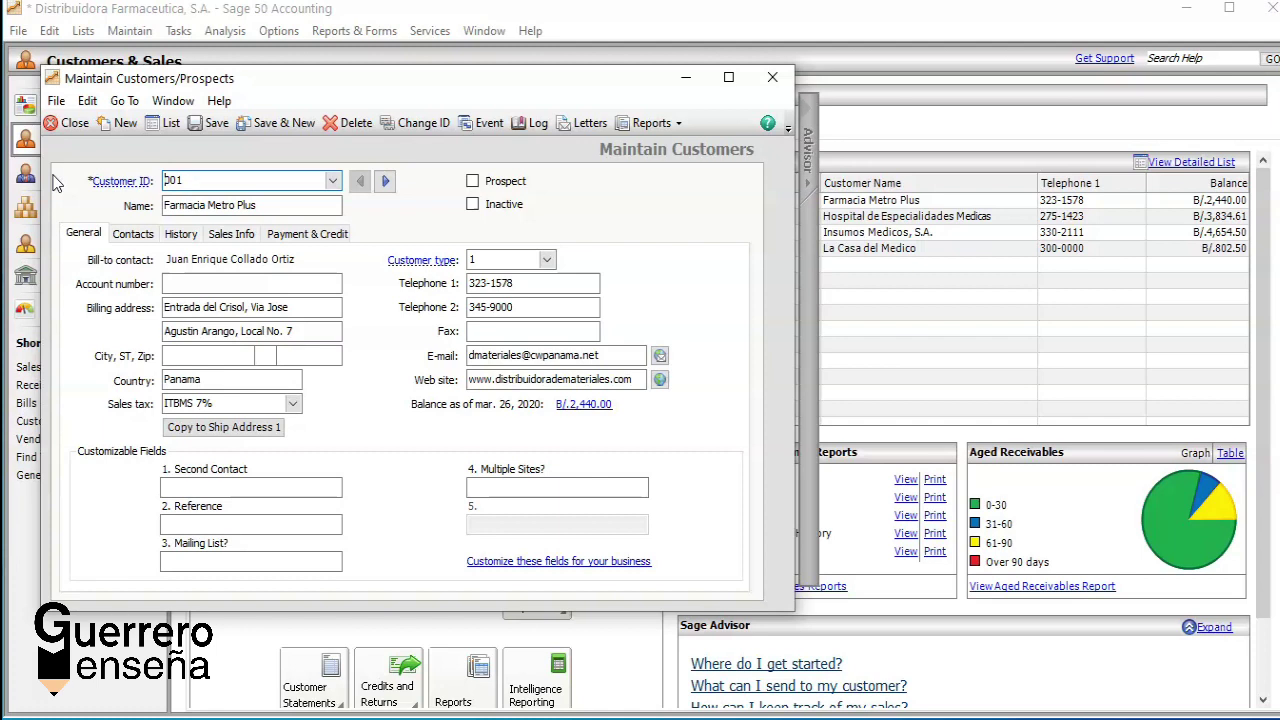
Step: Review customer 001's billing address and sales tax codes, then clear the form for a new record
{"action": "left_click", "coordinate": [310, 312]}
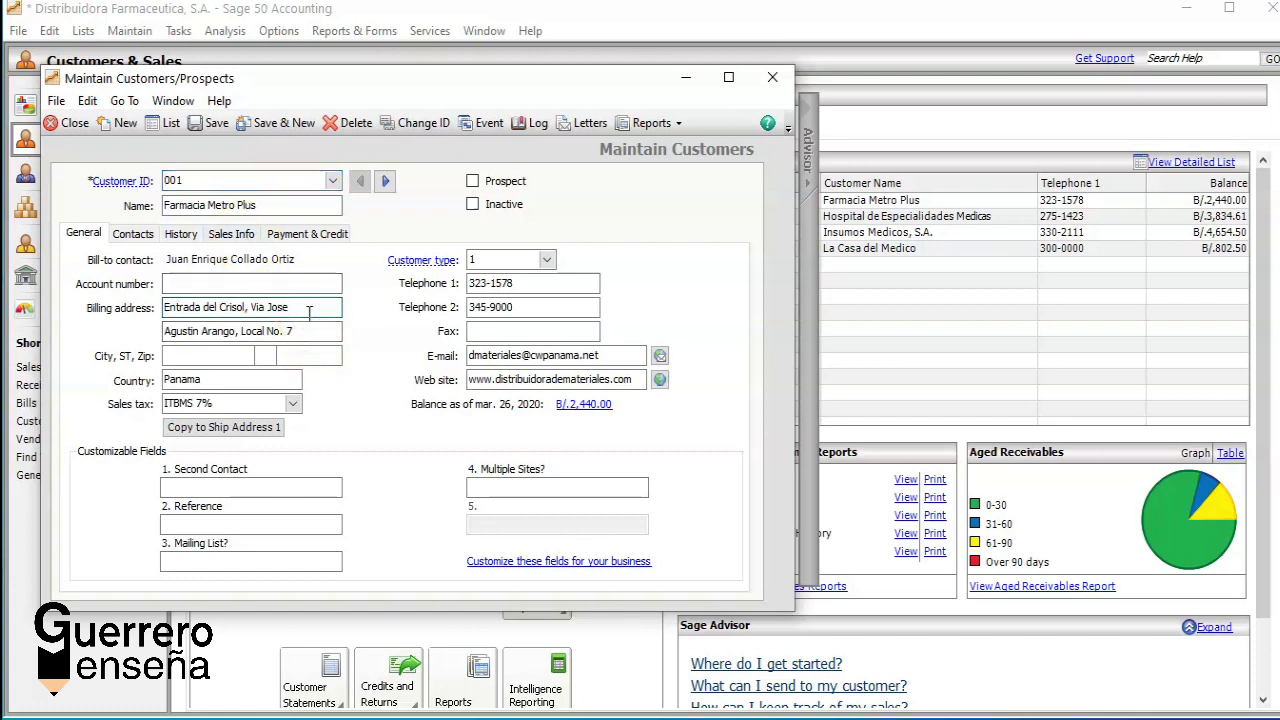
{"action": "left_click", "coordinate": [293, 406]}
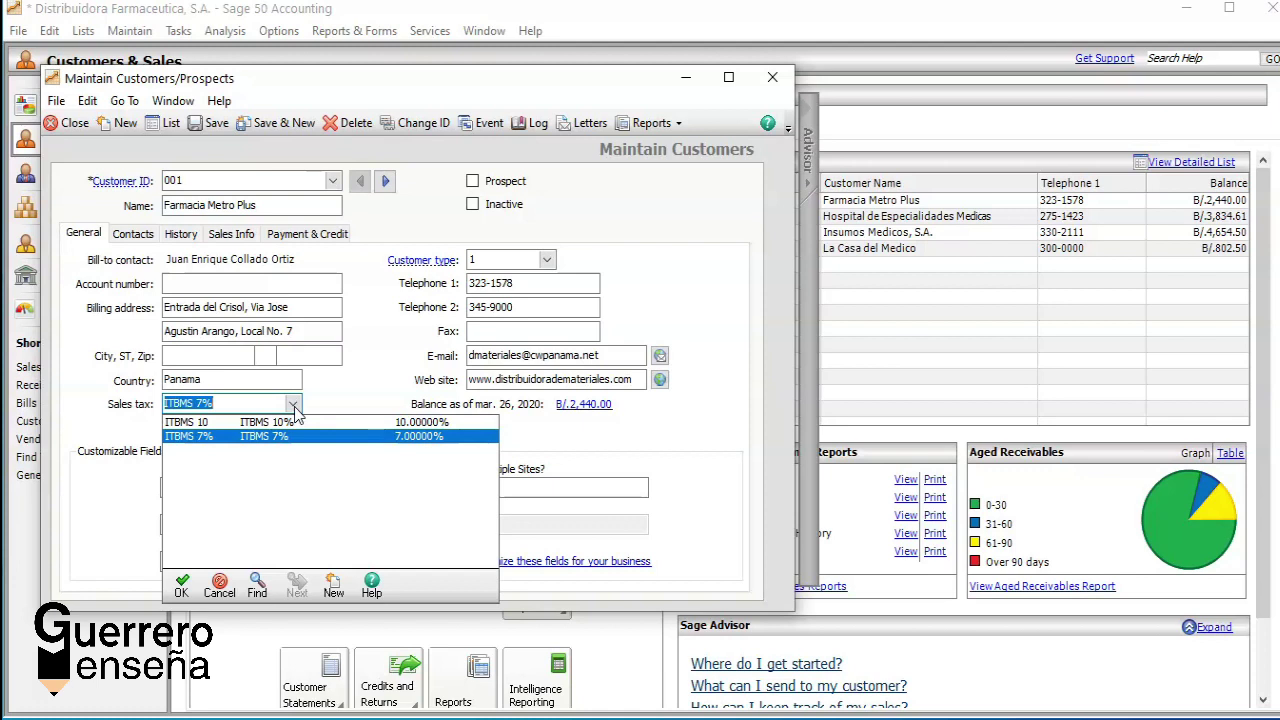
{"action": "left_click", "coordinate": [121, 124]}
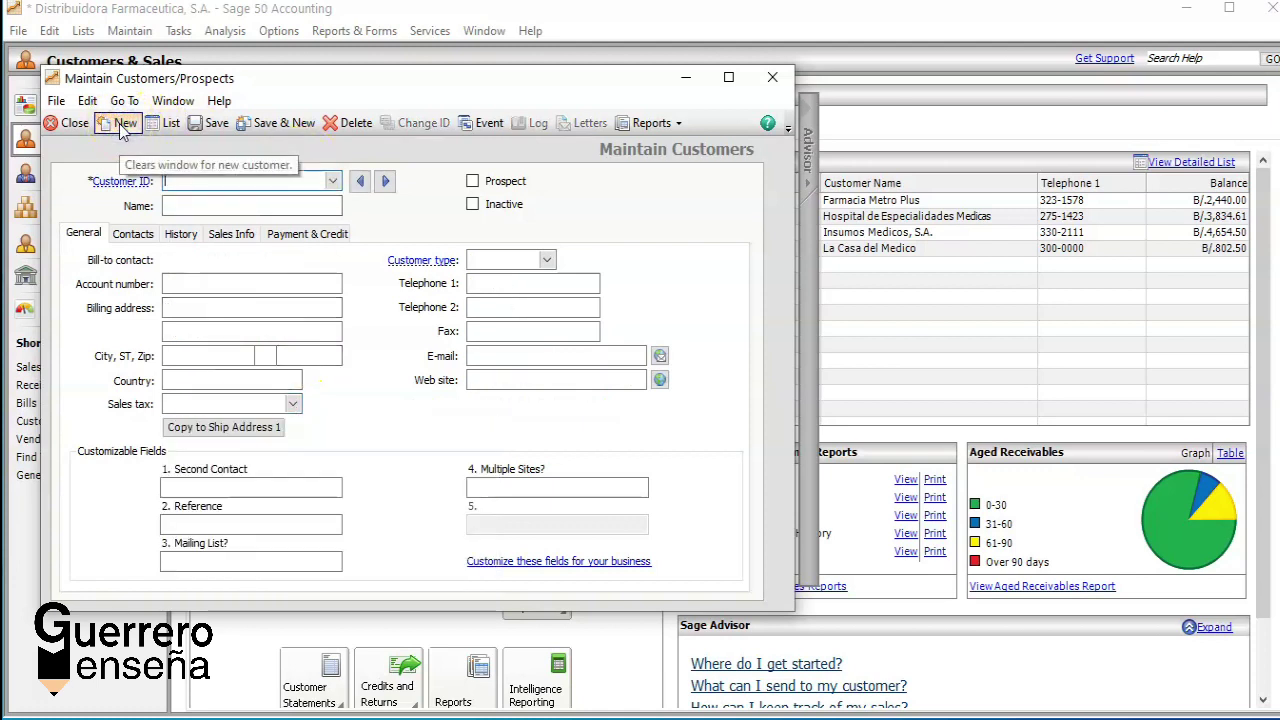
Step: Enter customer ID 010 and name 'La Casa del Medico, S.A.'
{"action": "left_click", "coordinate": [286, 180]}
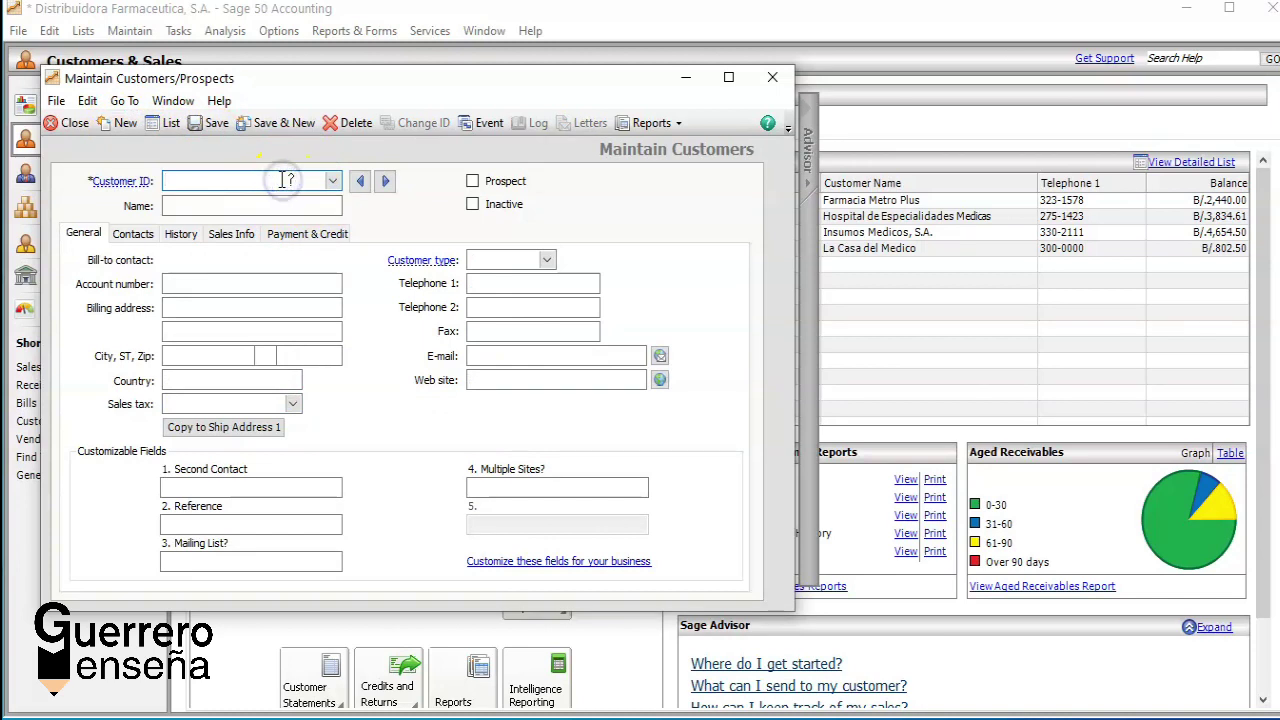
{"action": "type", "text": "00"}
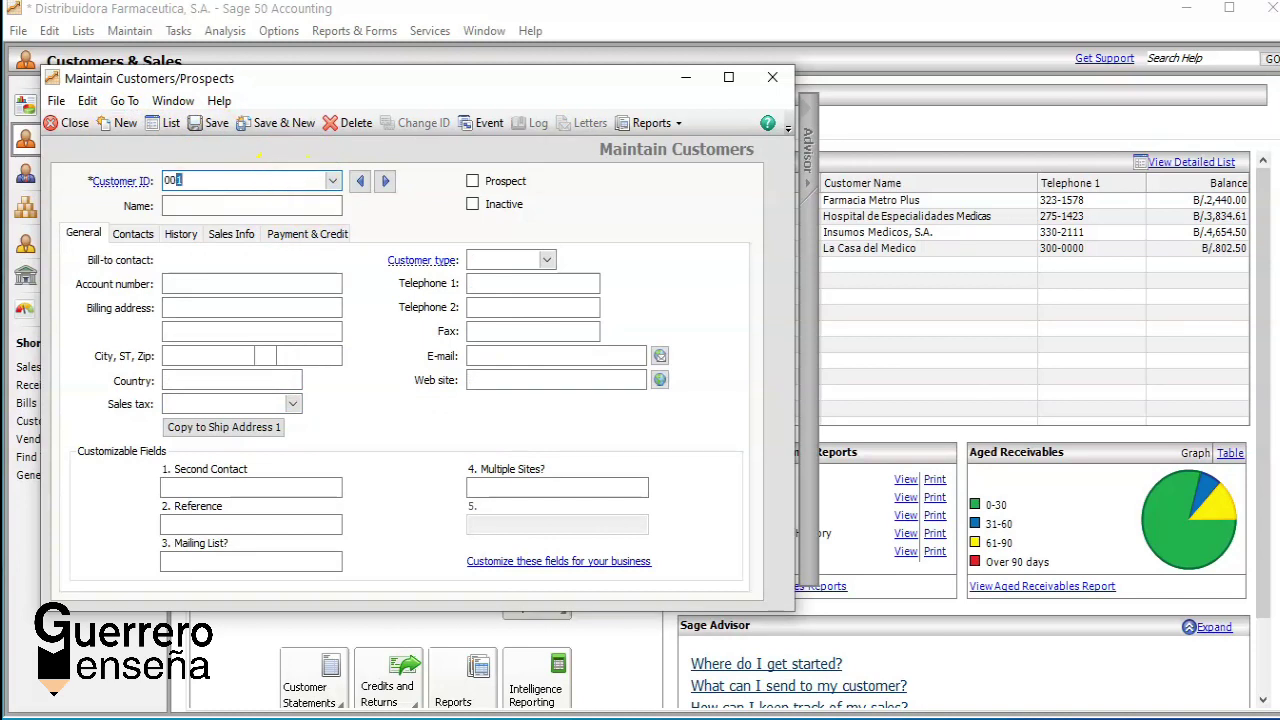
{"action": "key", "text": "BackSpace"}
{"action": "type", "text": "10"}
{"action": "left_click", "coordinate": [254, 206]}
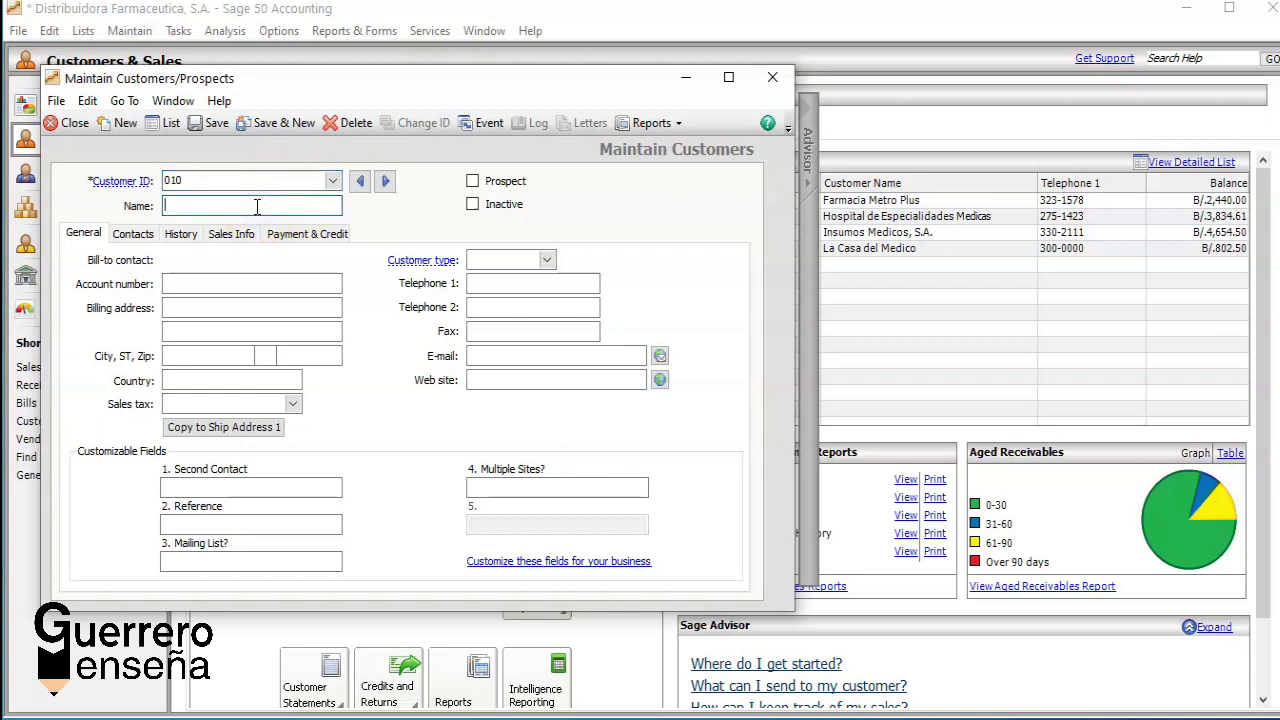
{"action": "type", "text": "La Casa del Medico, S.a"}
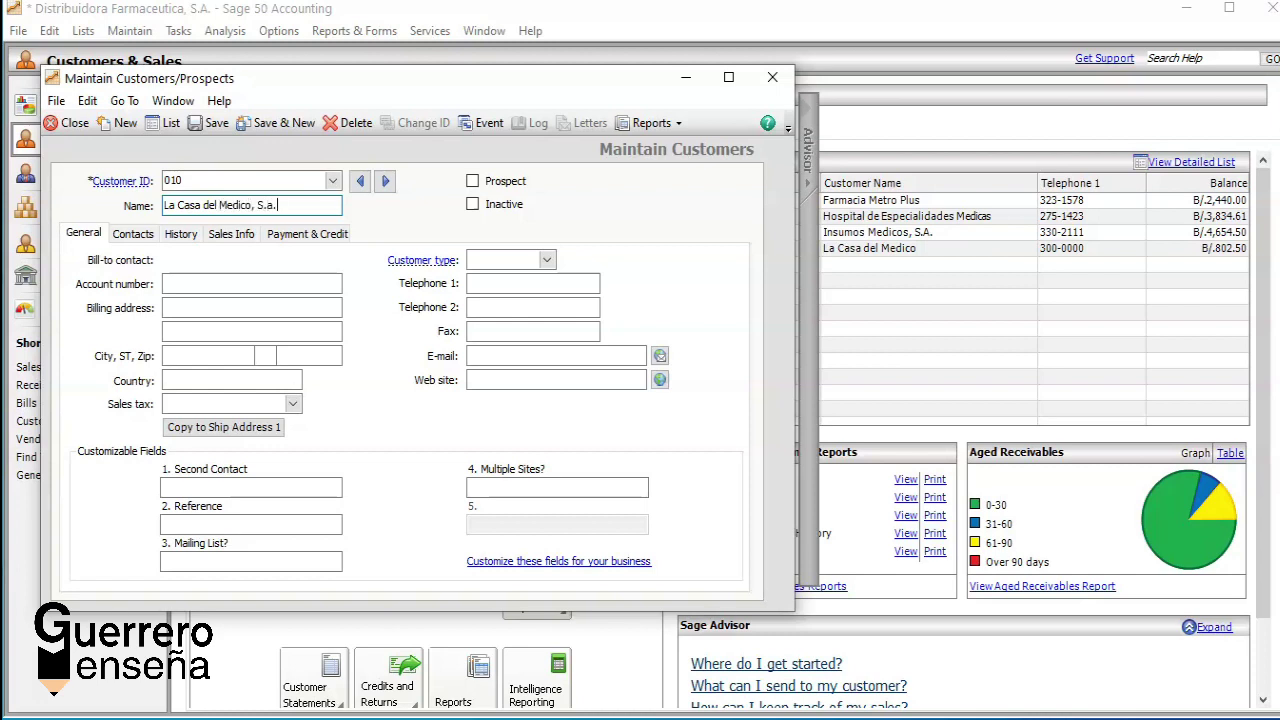
{"action": "key", "text": "BackSpace"}
{"action": "type", "text": "A."}
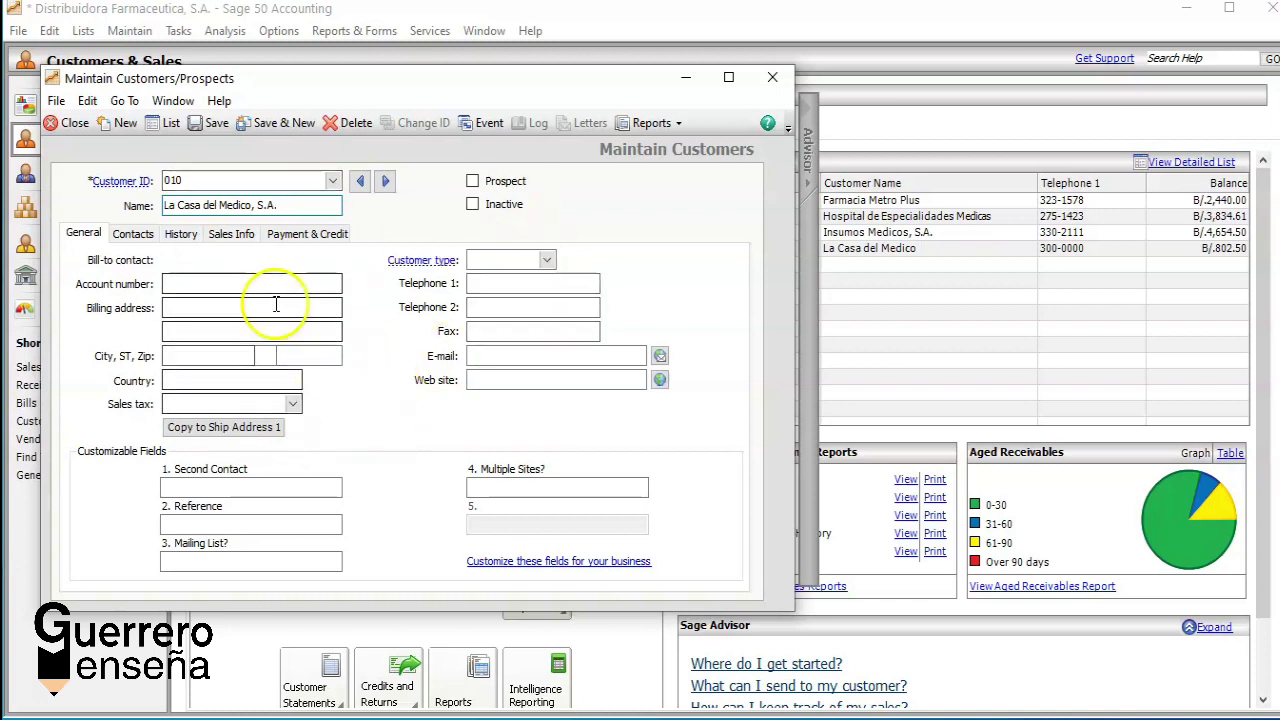
Step: Assign ITBMS 7% sales tax to customer 010 and show its contacts
{"action": "left_click", "coordinate": [293, 404]}
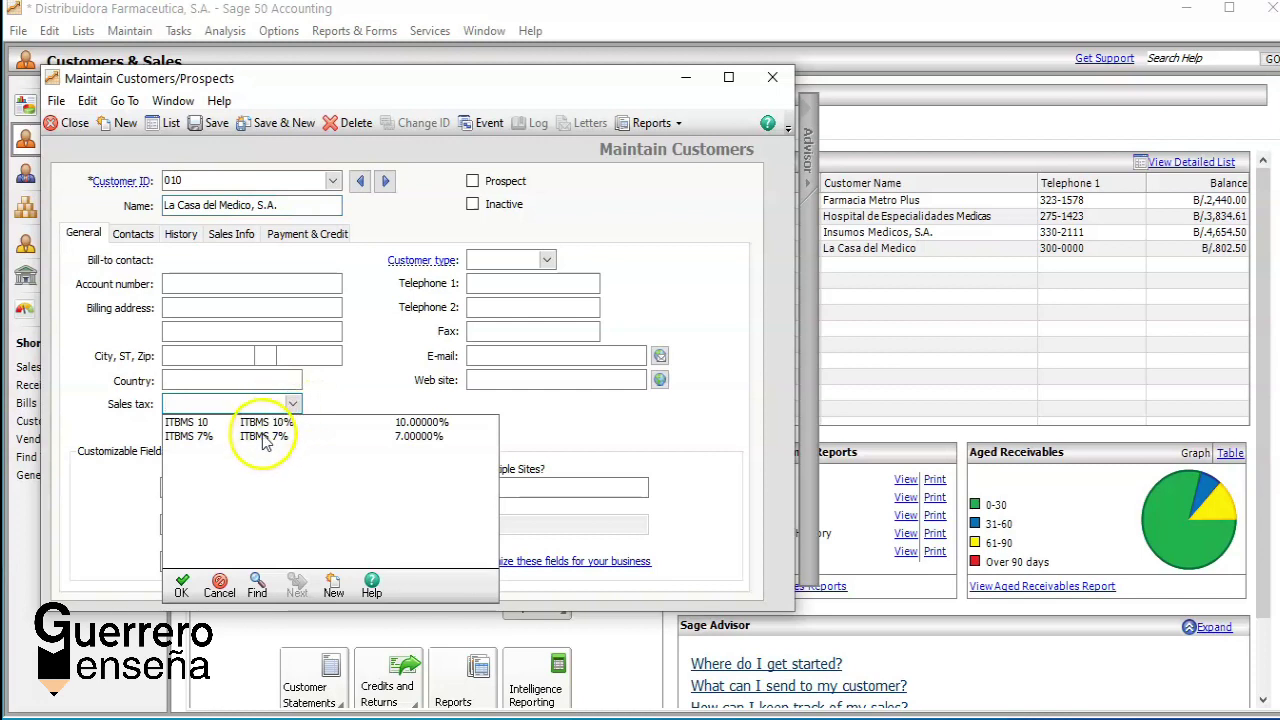
{"action": "double_click", "coordinate": [263, 436]}
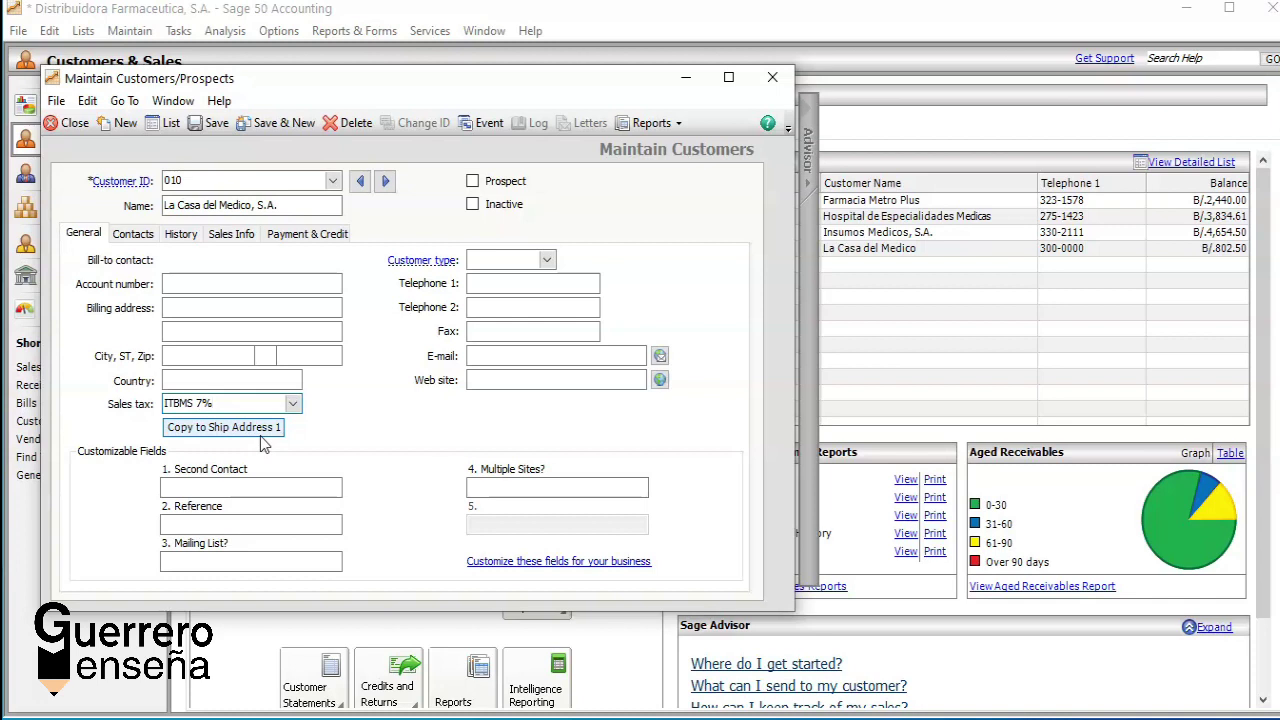
{"action": "left_click", "coordinate": [143, 244]}
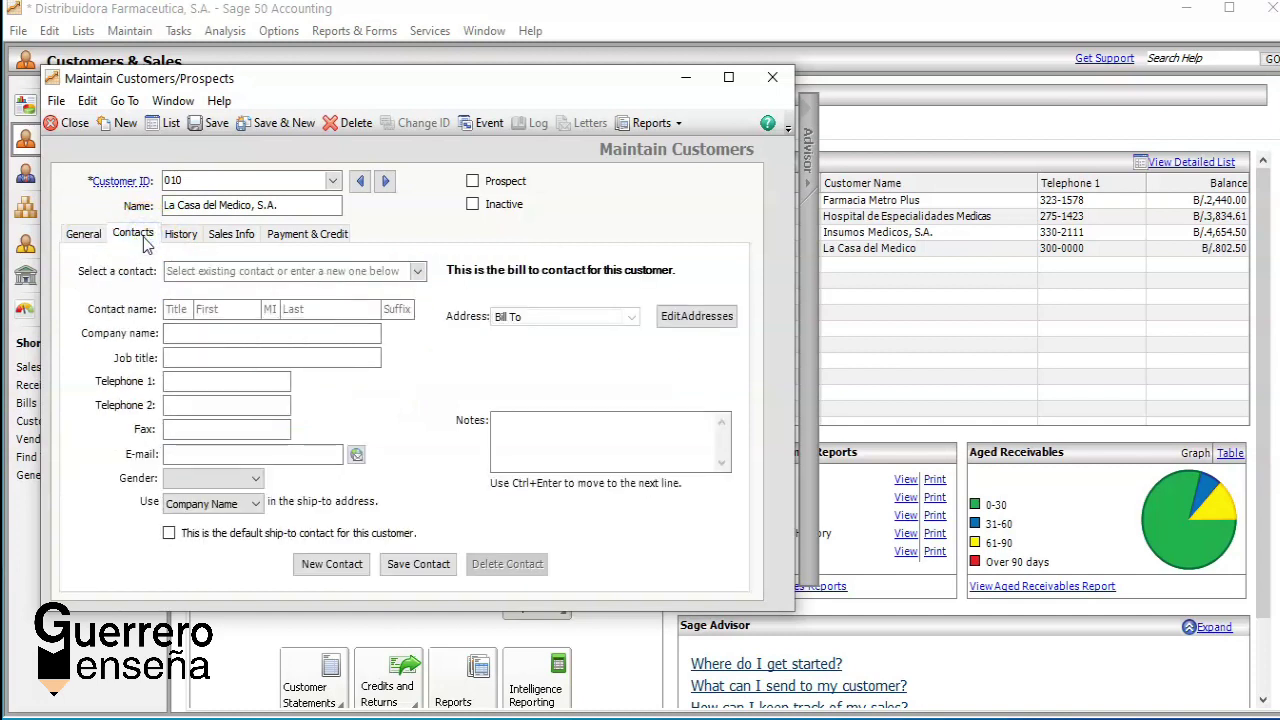
Step: Check customer 010's history, keep GL sales account 400 Ingresos por Ventas, and save
{"action": "left_click", "coordinate": [183, 236]}
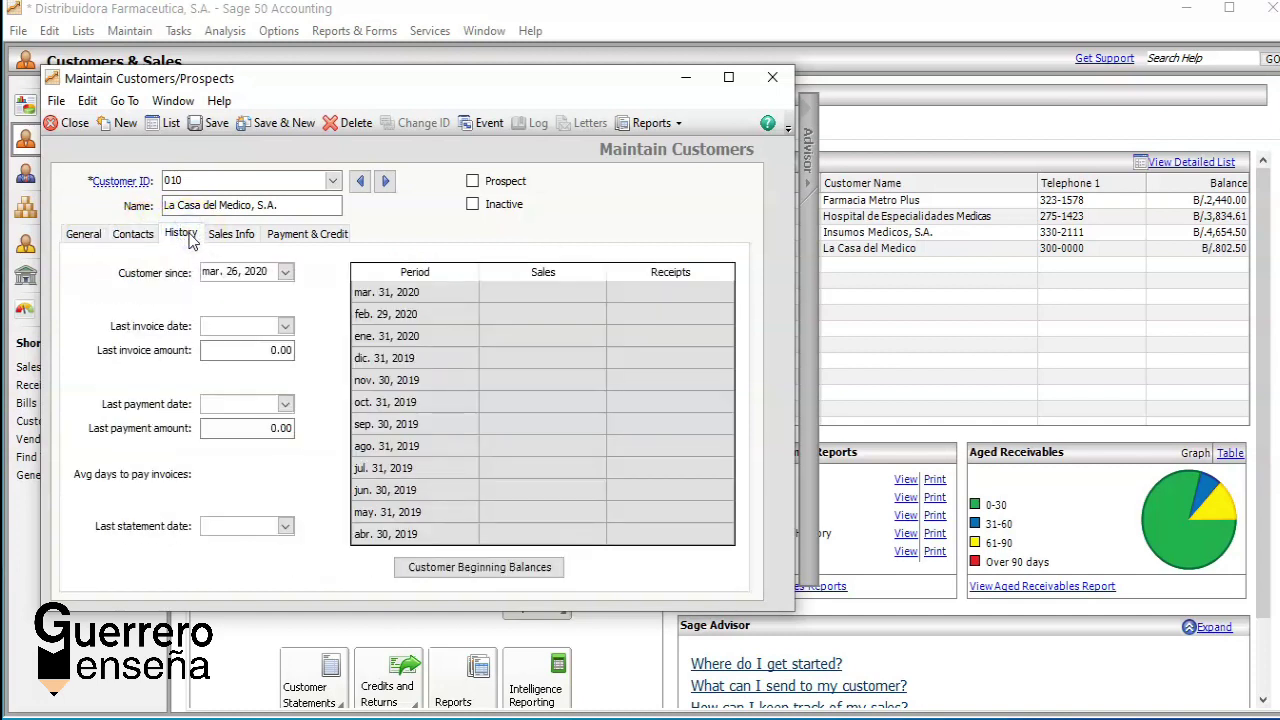
{"action": "left_click", "coordinate": [238, 233]}
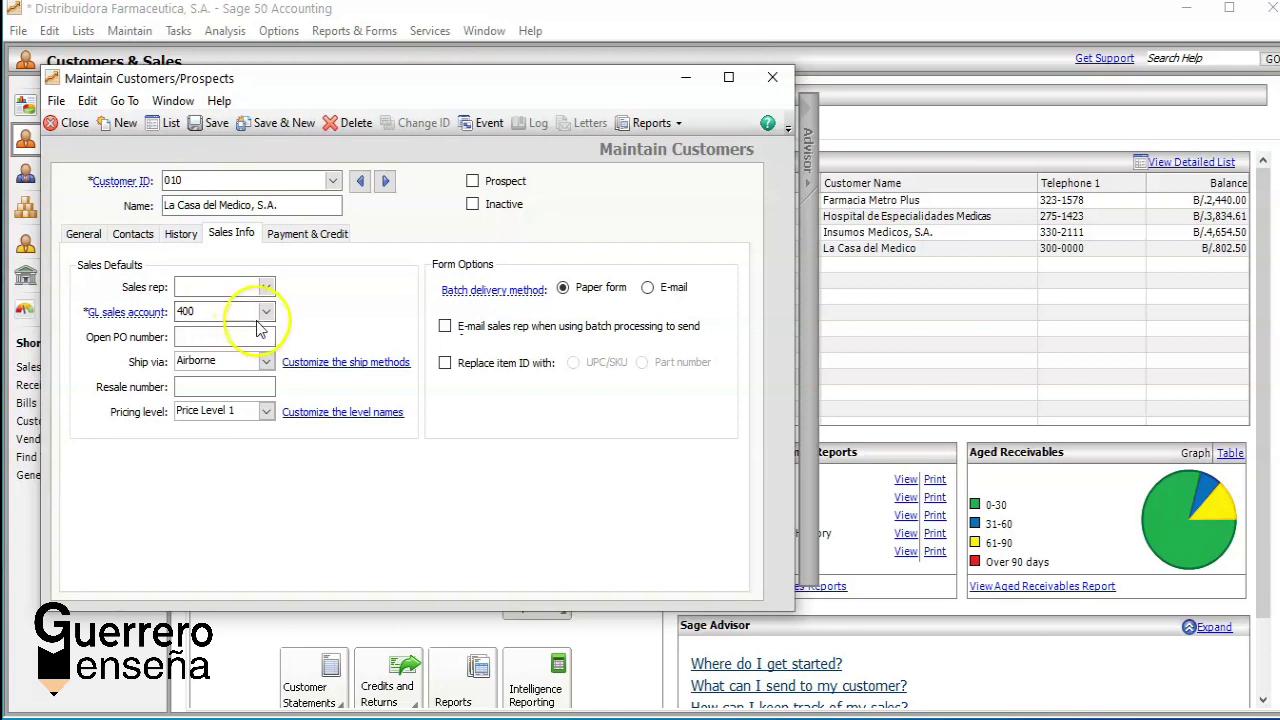
{"action": "left_click", "coordinate": [266, 312]}
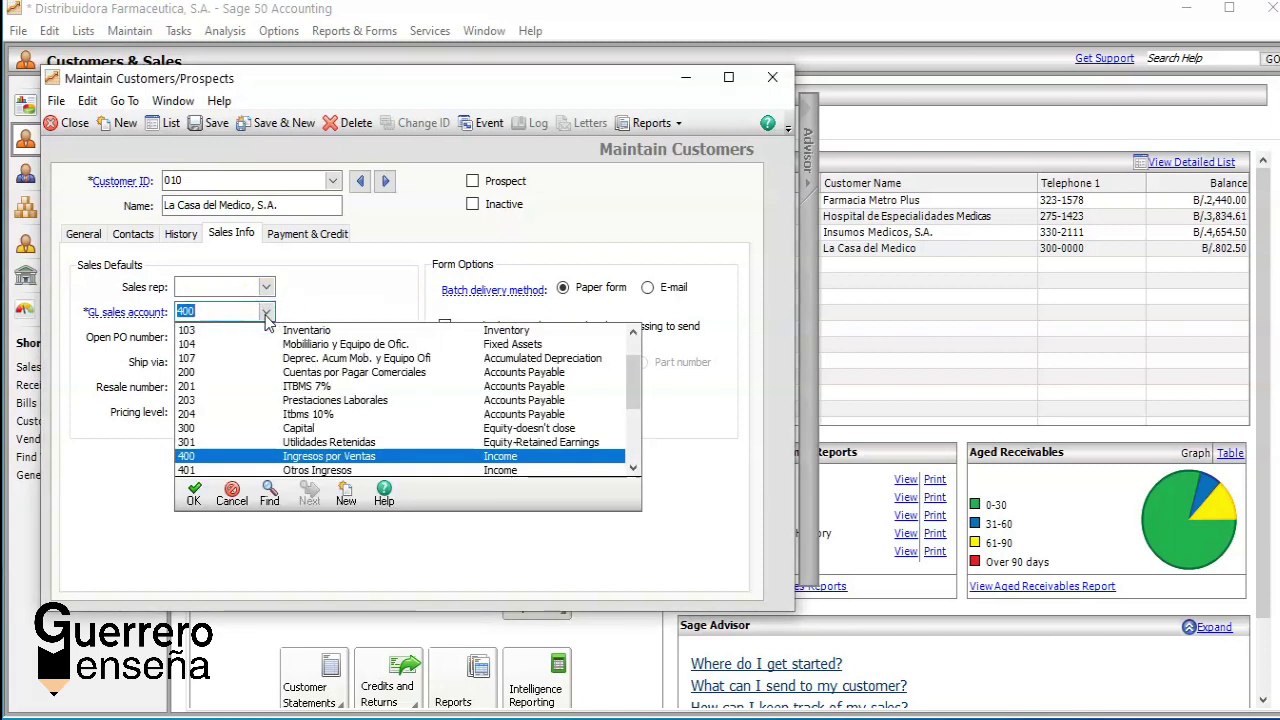
{"action": "left_click", "coordinate": [195, 456]}
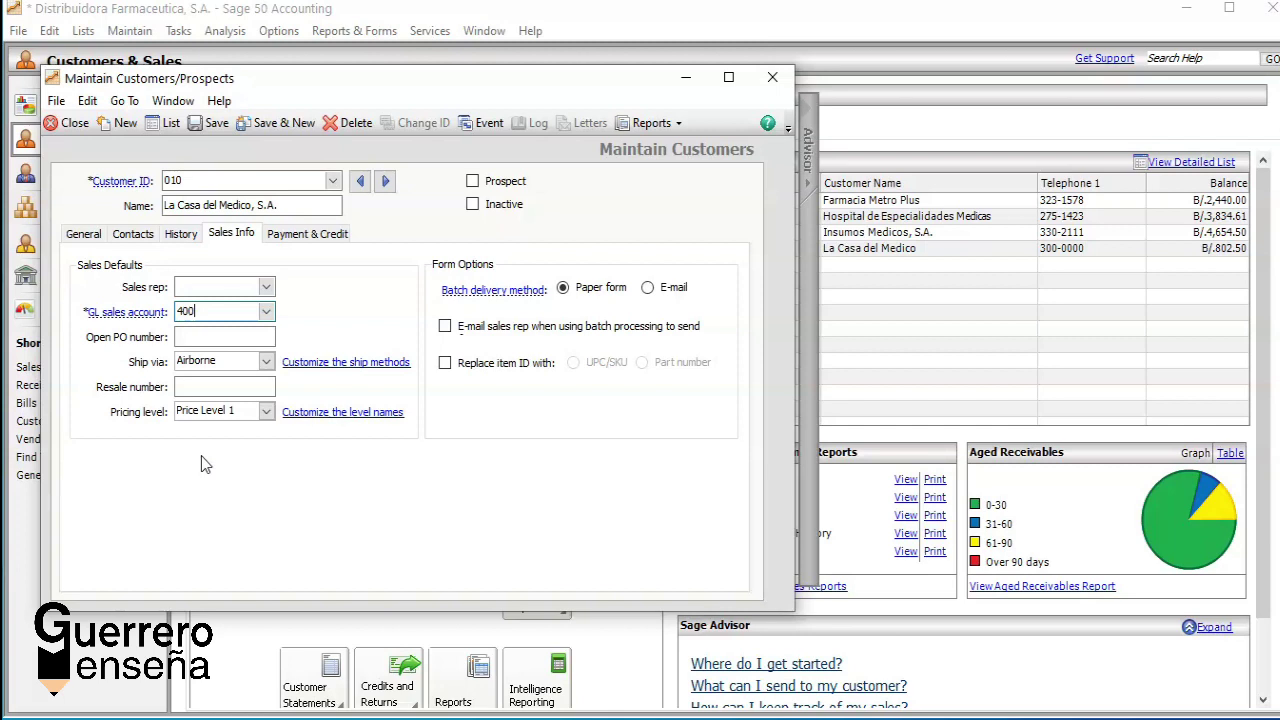
{"action": "left_click", "coordinate": [274, 128]}
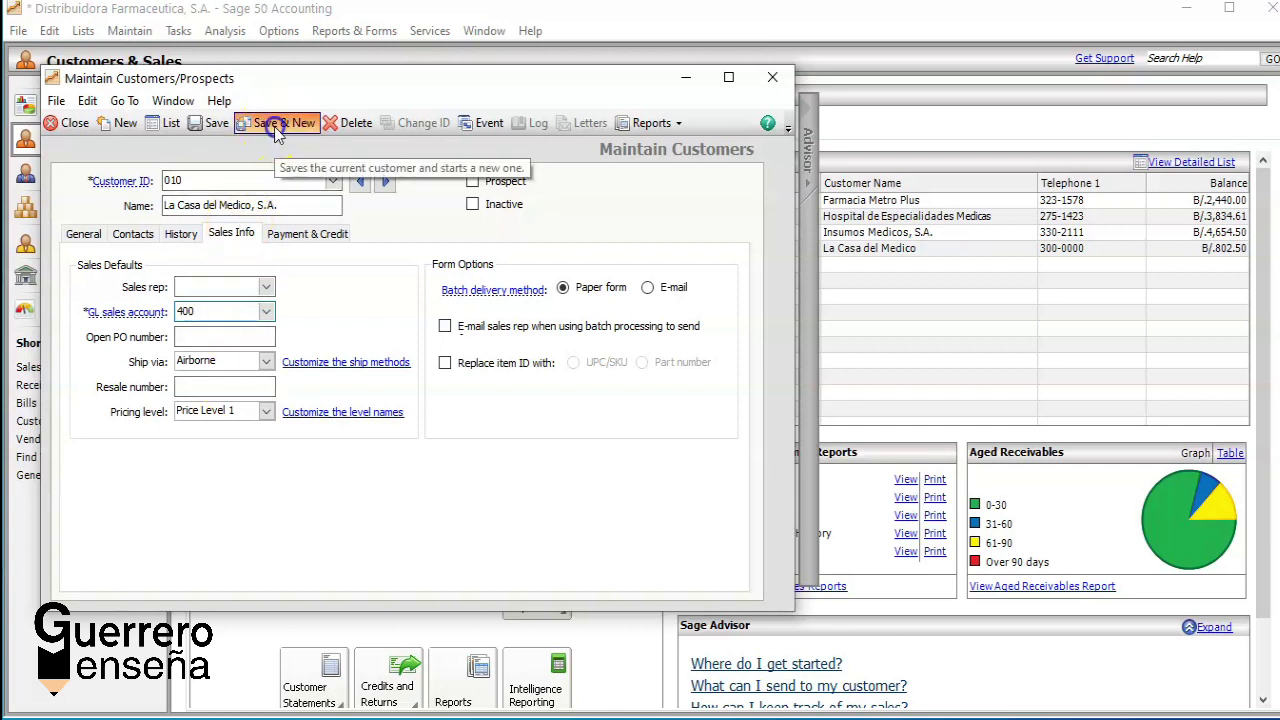
Step: Load customer 001 Farmacia Metro Plus from the lookup and show its General tab
{"action": "left_click", "coordinate": [329, 180]}
{"action": "double_click", "coordinate": [283, 199]}
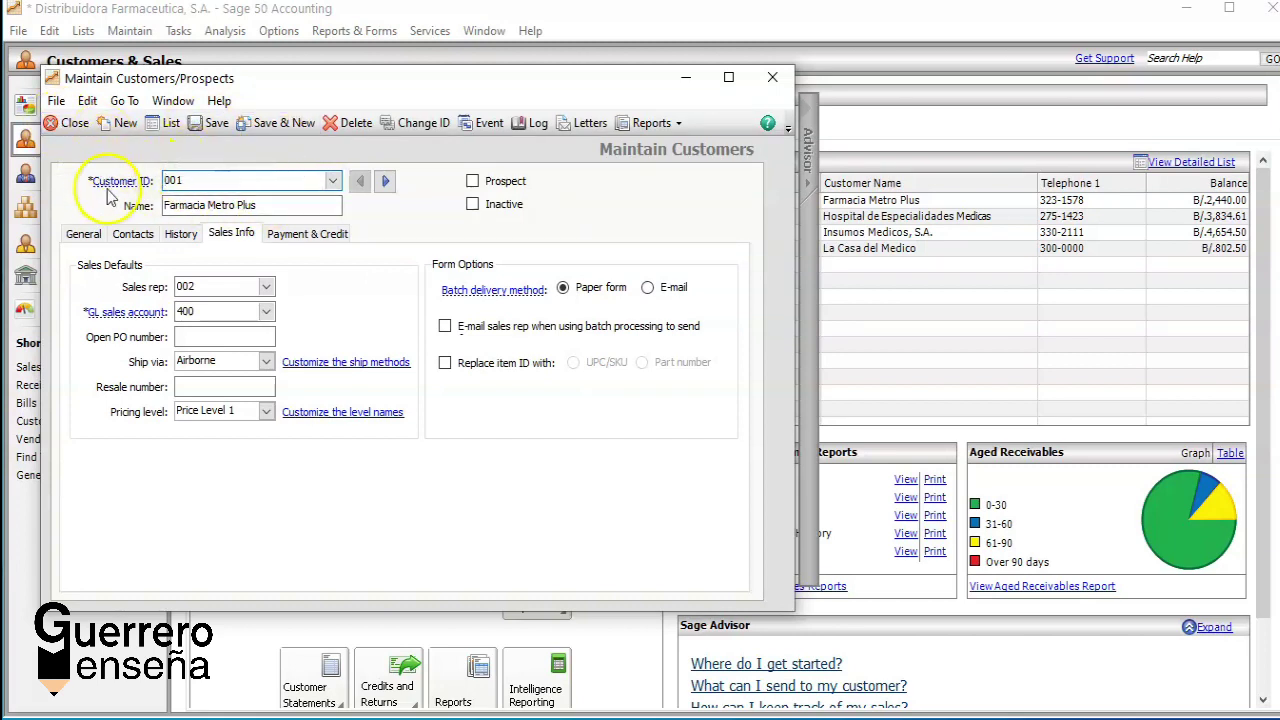
{"action": "left_click", "coordinate": [84, 236]}
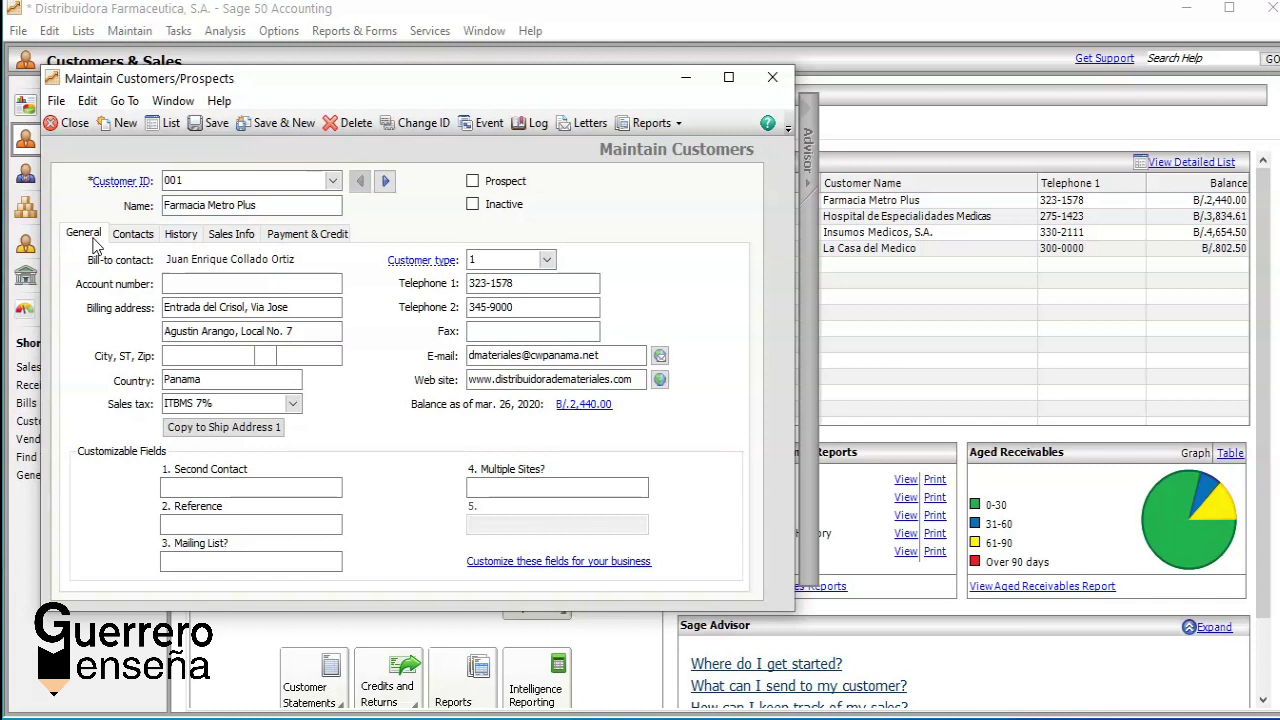
Step: Replace customer 001's customer type 1 with 5
{"action": "left_click", "coordinate": [549, 262]}
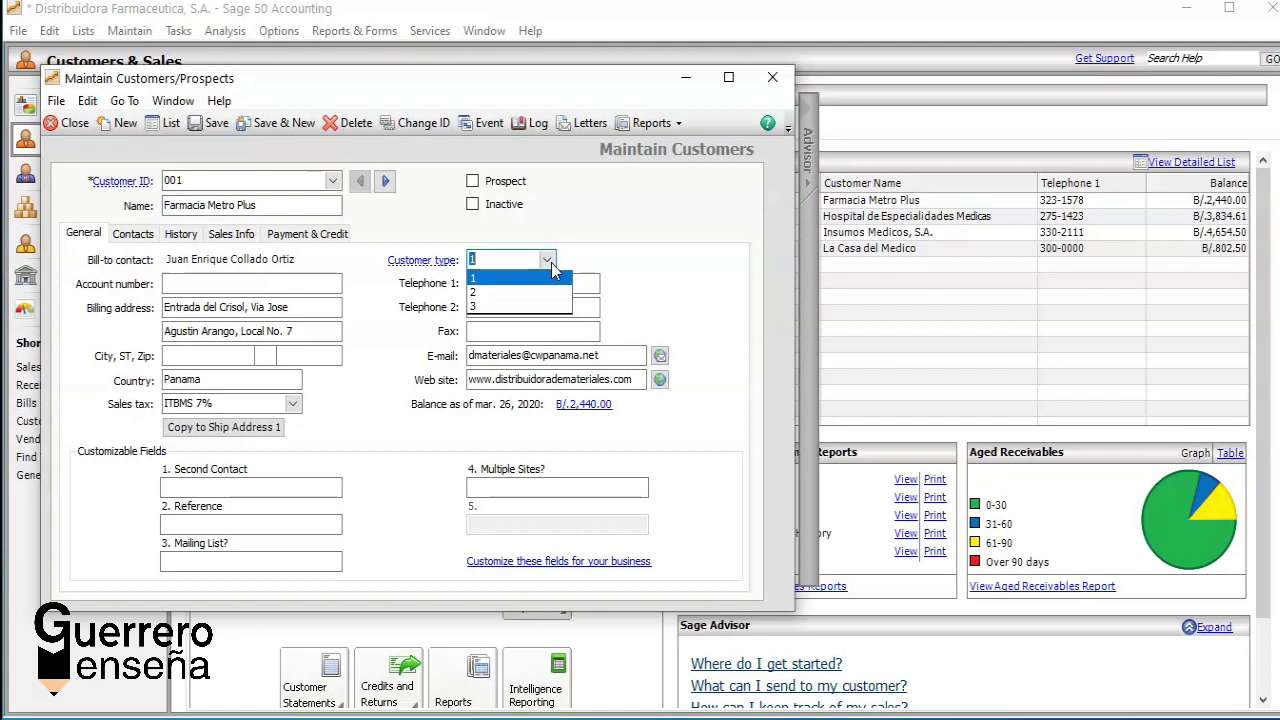
{"action": "key", "text": "BackSpace"}
{"action": "type", "text": "5"}
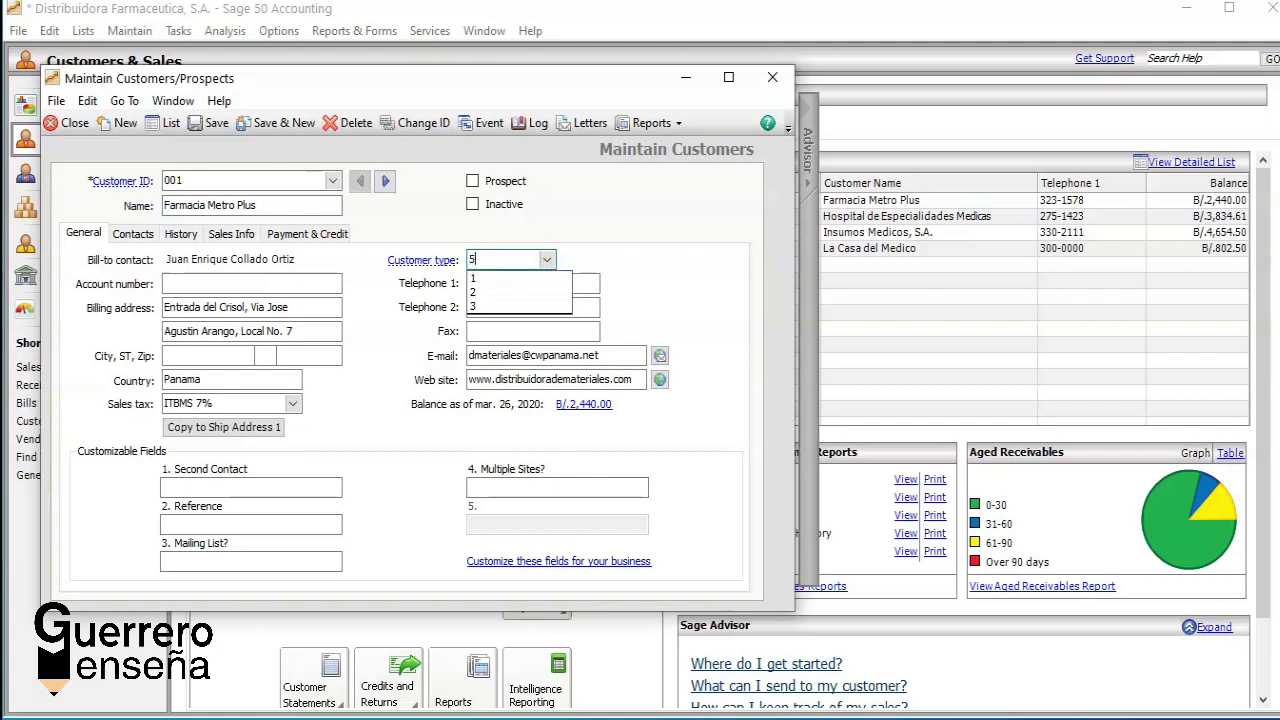
{"action": "key", "text": "Tab"}
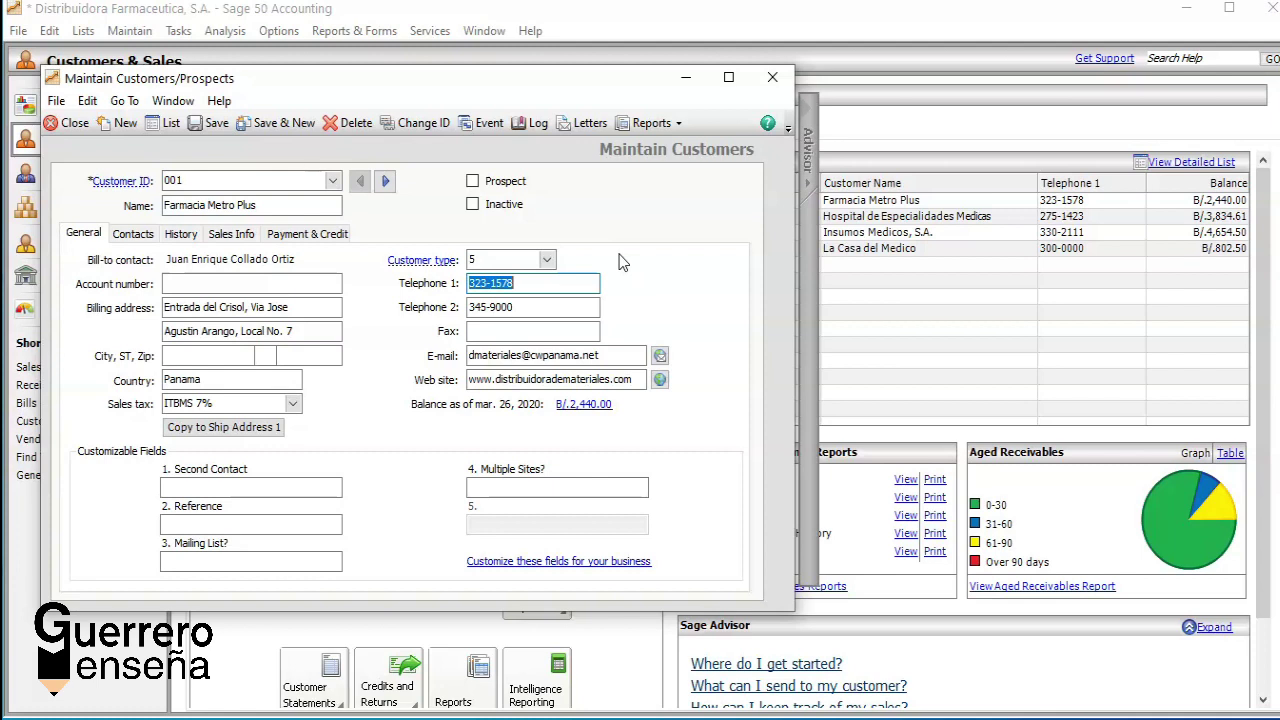
{"action": "left_click", "coordinate": [605, 355]}
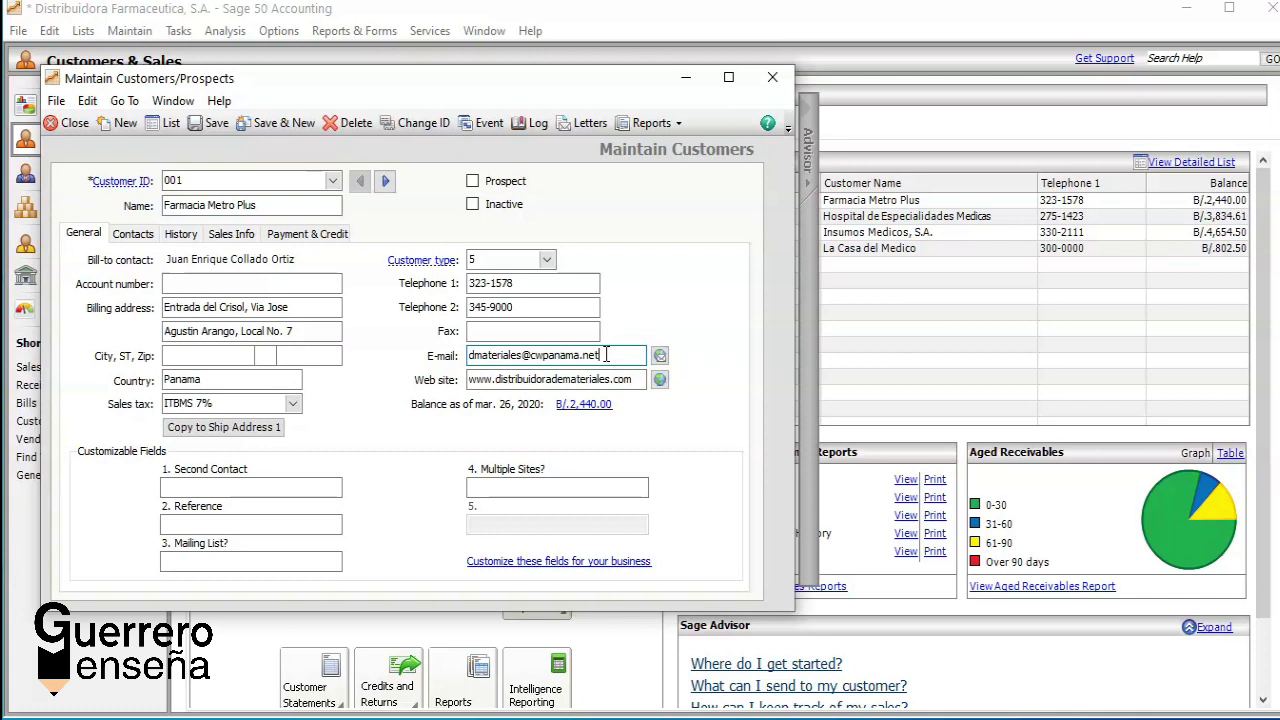
Step: Inspect customer 001's bill-to contact, including the first-name field, on the Contacts tab
{"action": "left_click", "coordinate": [134, 236]}
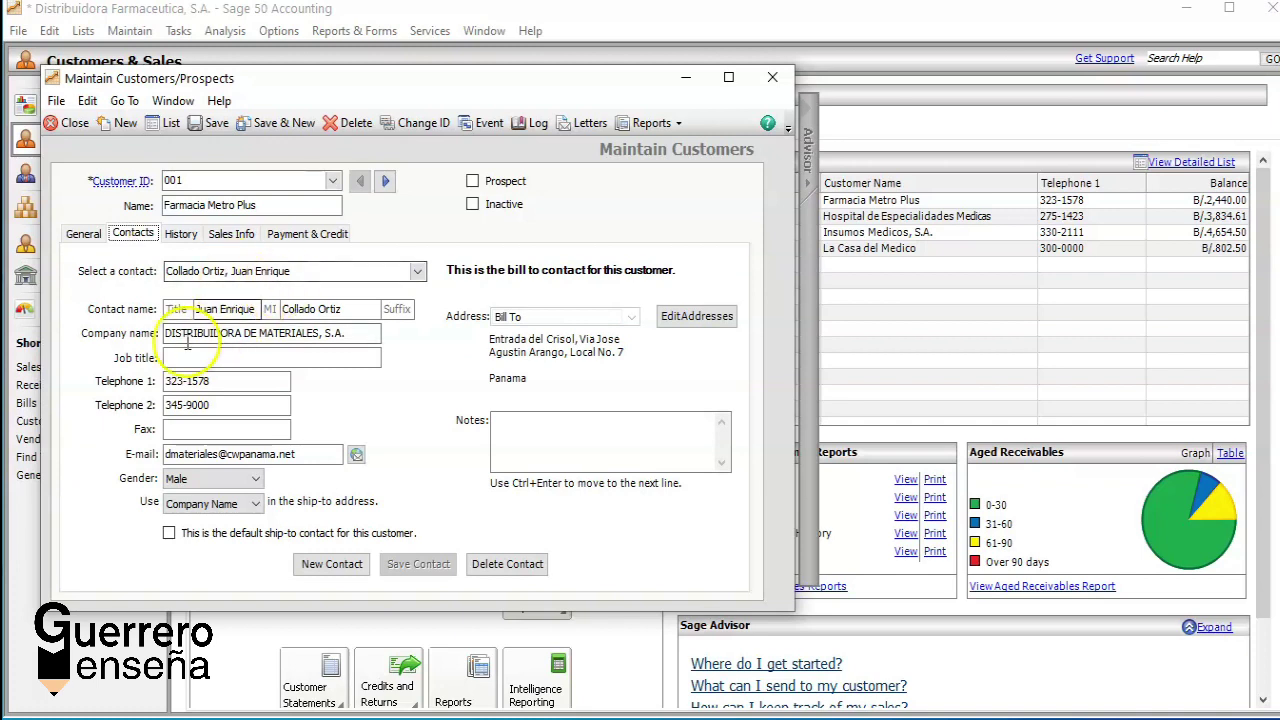
{"action": "left_click", "coordinate": [217, 309]}
{"action": "left_click", "coordinate": [211, 309]}
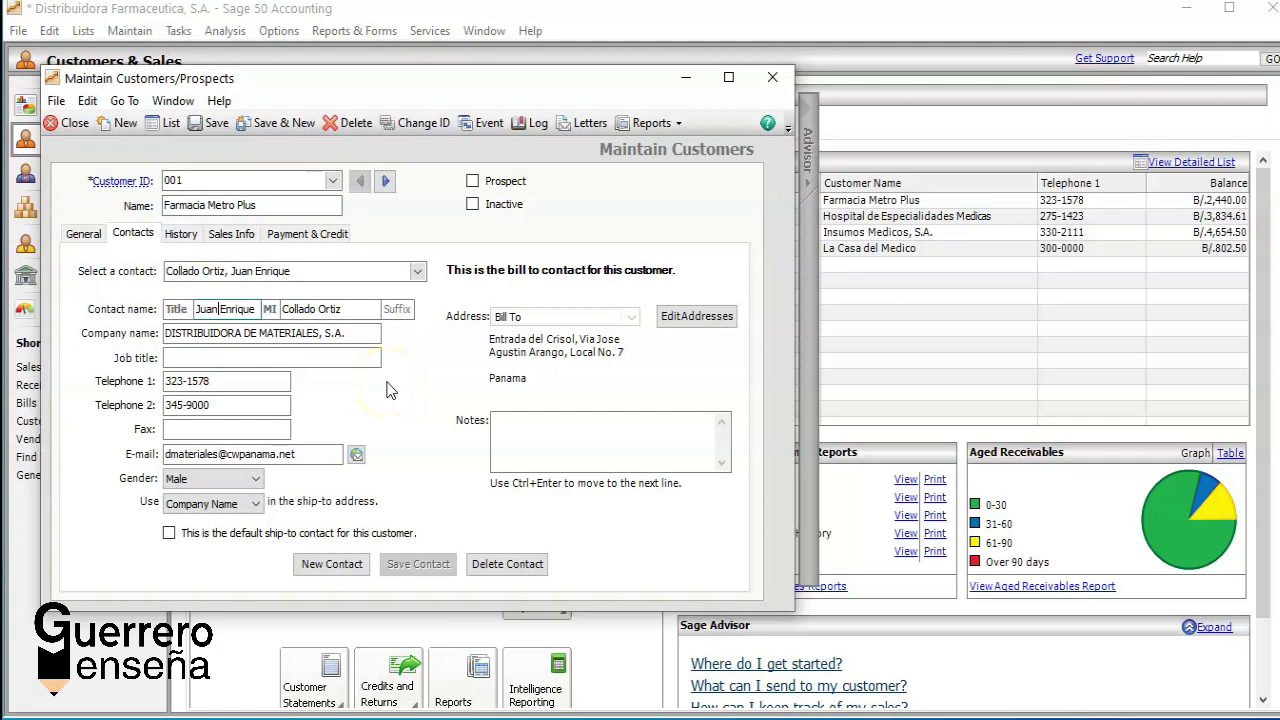
Step: View customer 001's sales history (865.00, 1,575.00) and request its beginning balances
{"action": "left_click", "coordinate": [181, 234]}
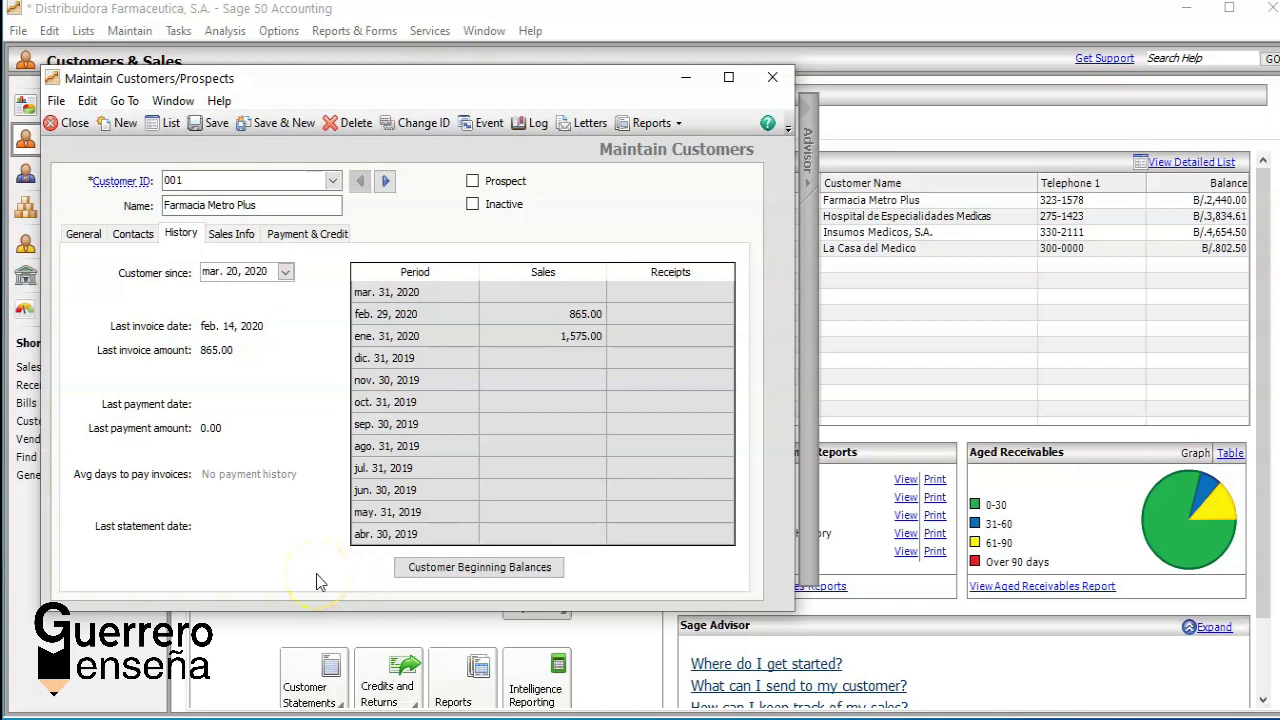
{"action": "left_click", "coordinate": [466, 570]}
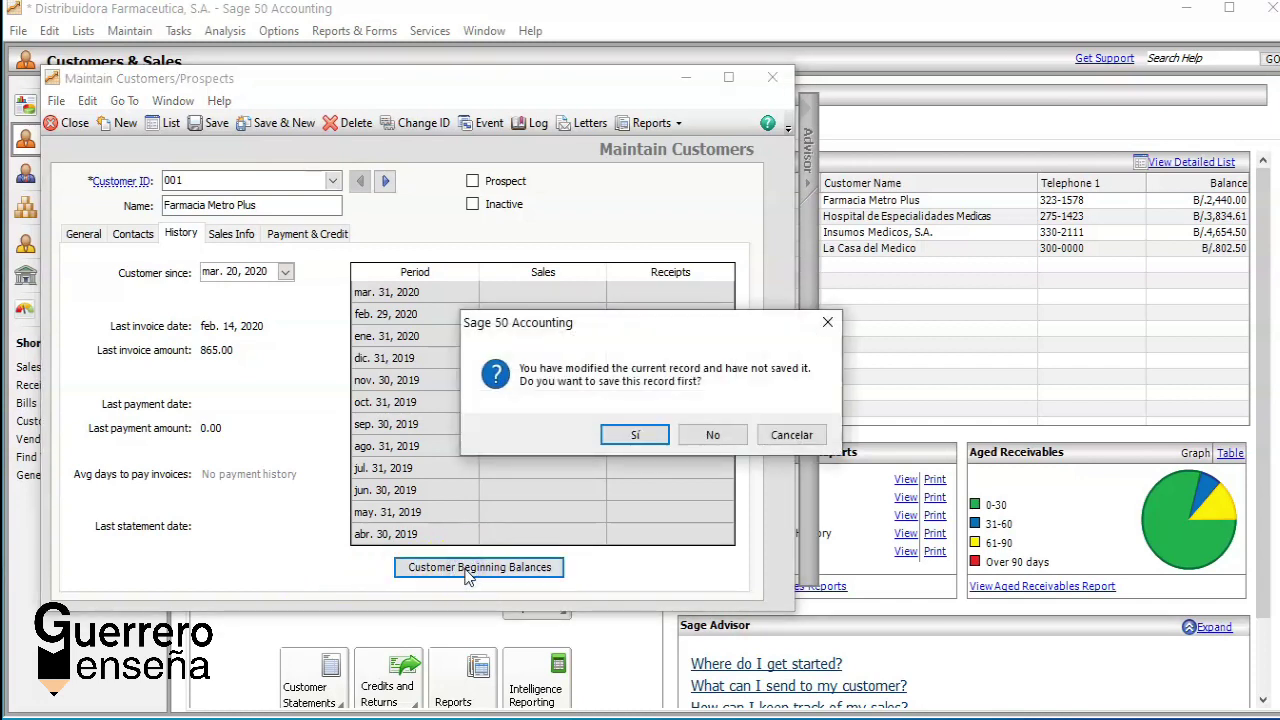
Step: Save the customer record and check invoice 2450's date, amount 450.00 and A/R account 102
{"action": "left_click", "coordinate": [630, 434]}
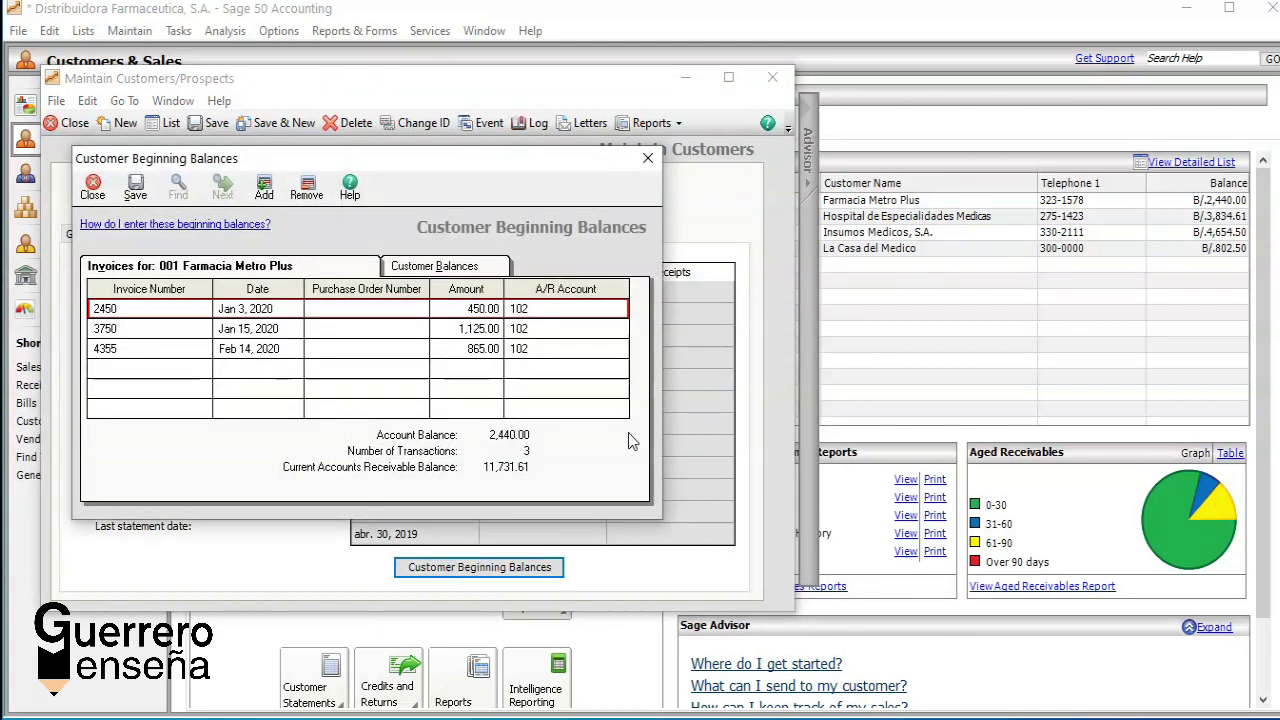
{"action": "left_click", "coordinate": [106, 308]}
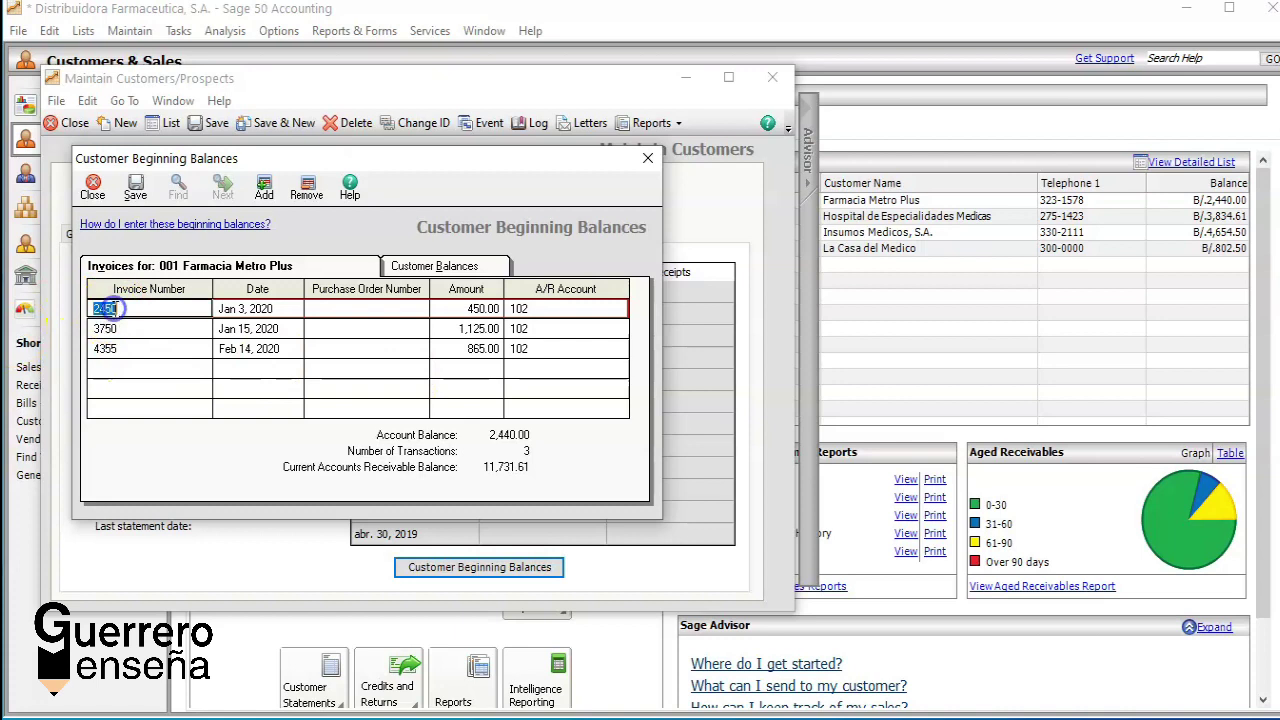
{"action": "left_click", "coordinate": [125, 309]}
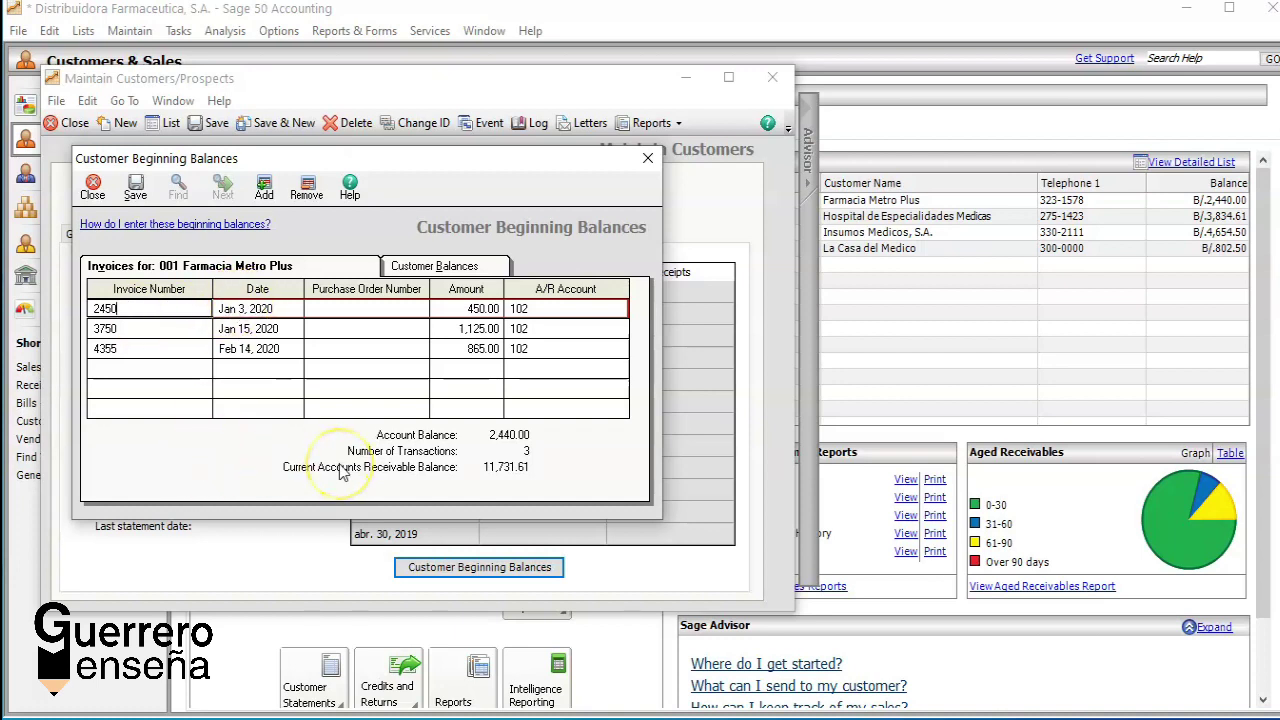
{"action": "key", "text": "Tab"}
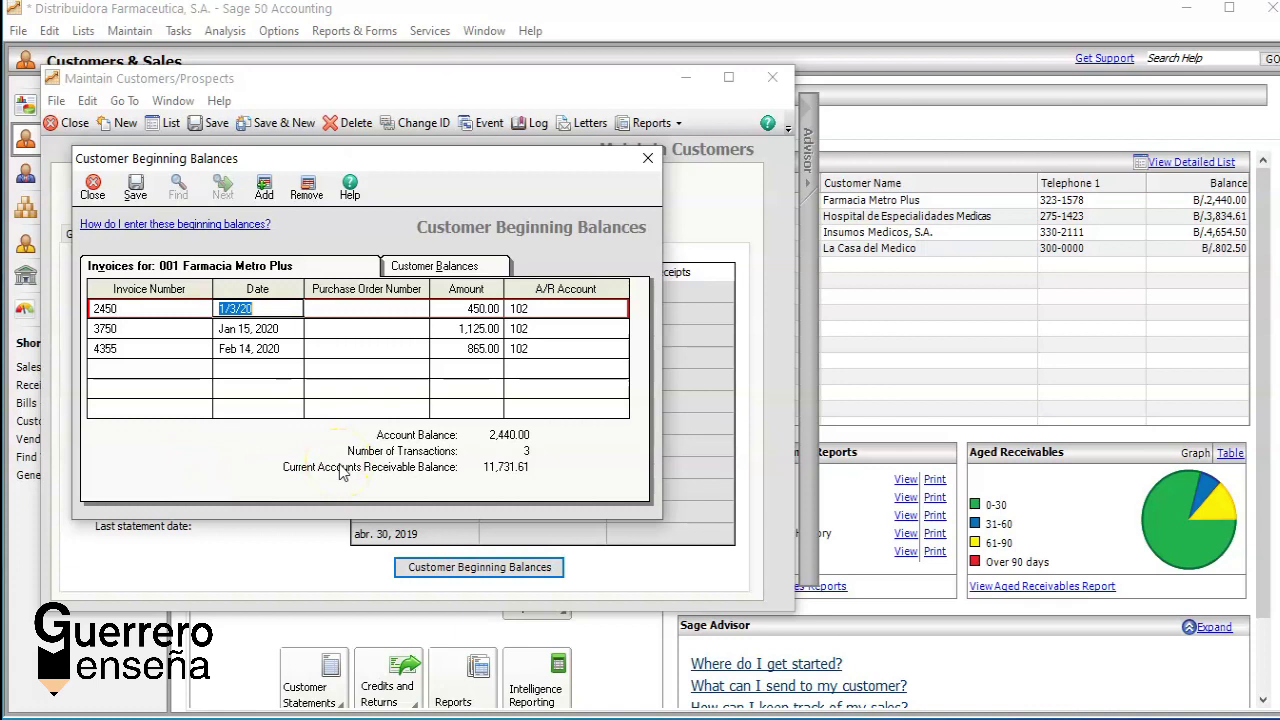
{"action": "key", "text": "Tab"}
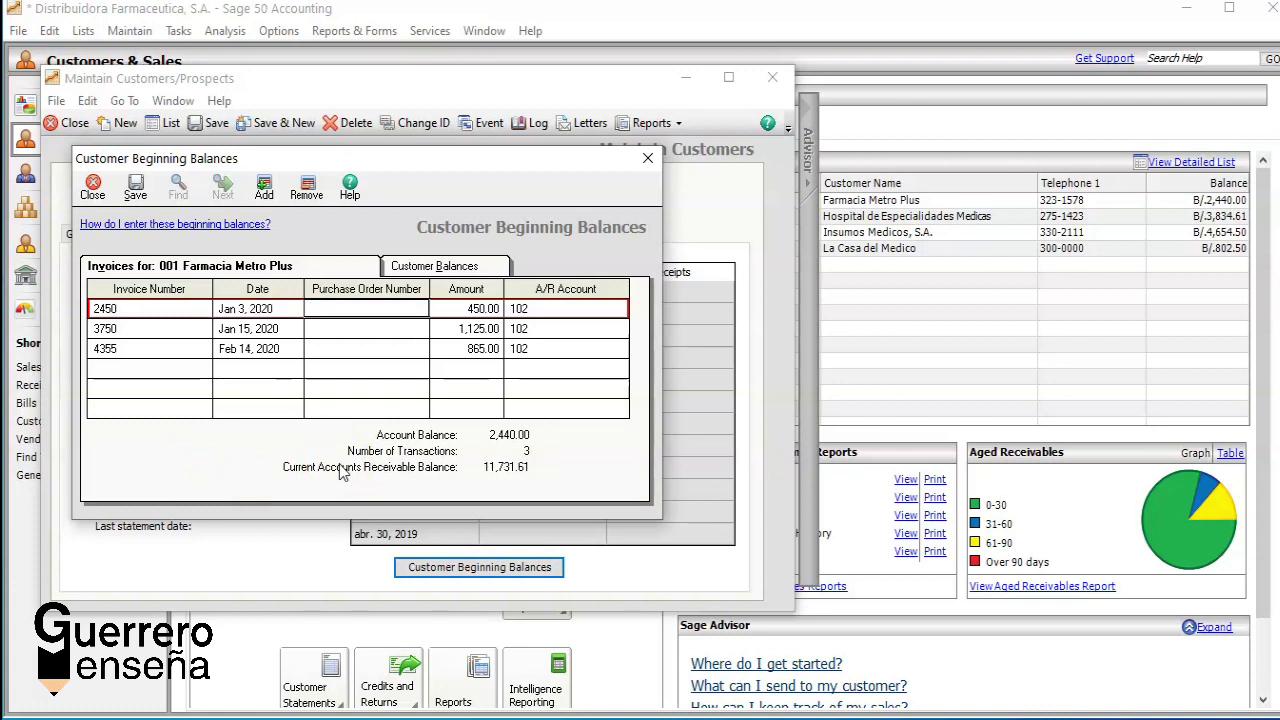
{"action": "key", "text": "Tab"}
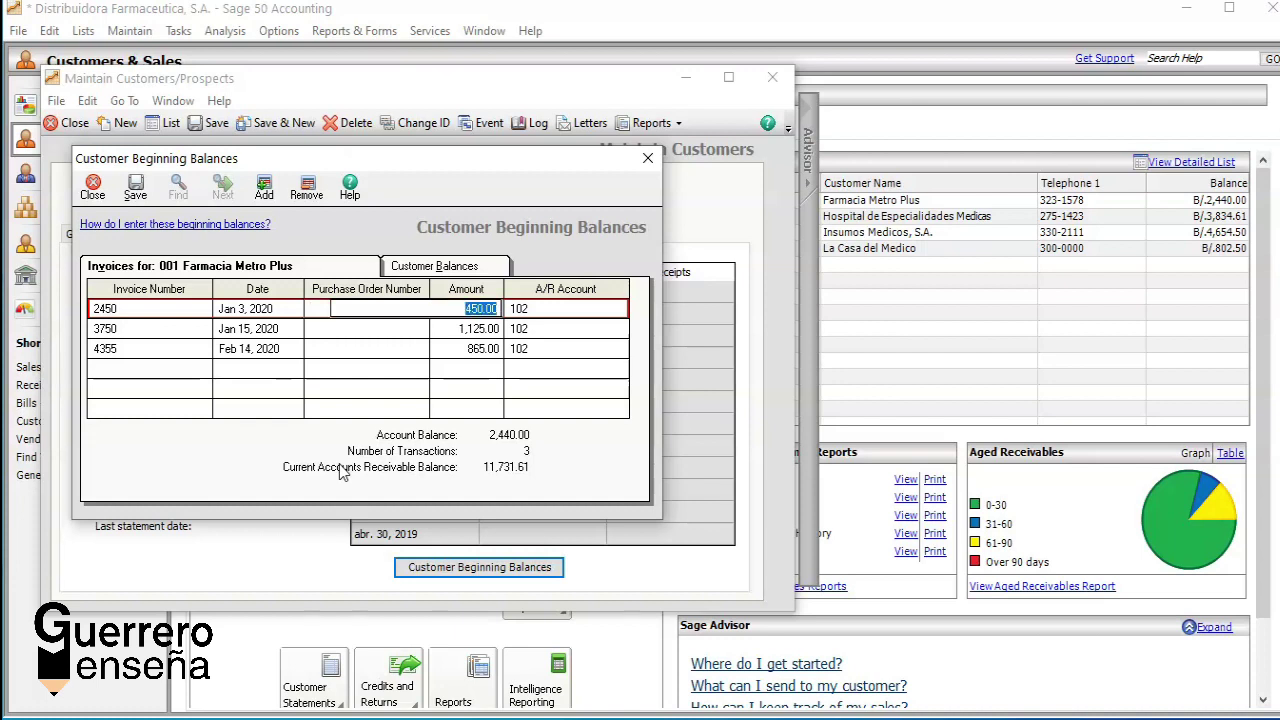
{"action": "left_click", "coordinate": [612, 314]}
{"action": "left_click", "coordinate": [619, 309]}
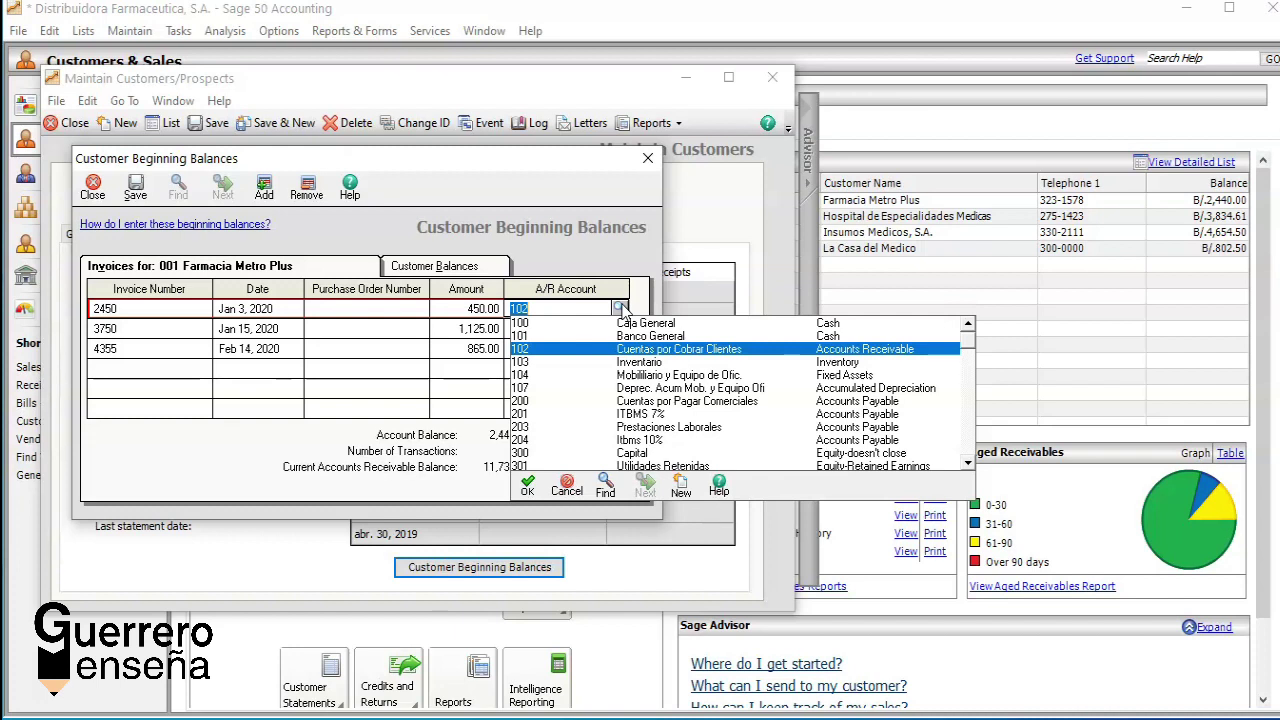
Step: Keep A/R account 102 and browse the invoice rows, including the empty fourth row
{"action": "left_click", "coordinate": [540, 350]}
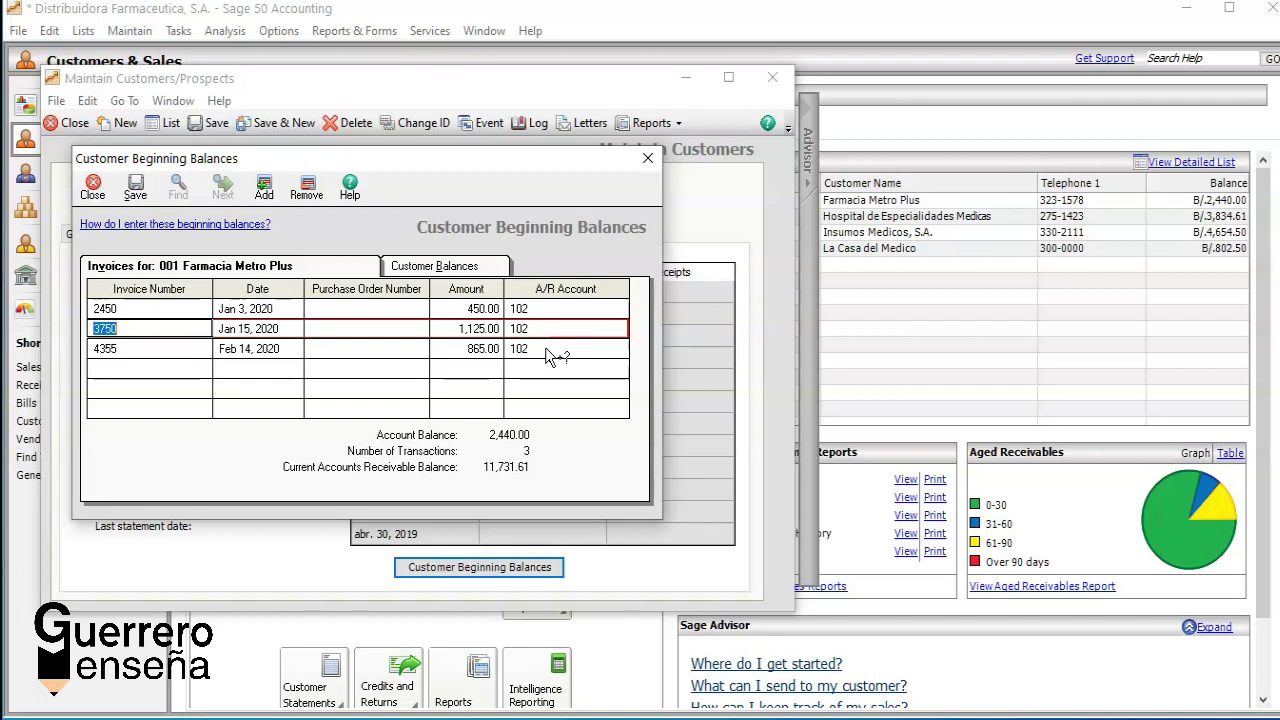
{"action": "key", "text": "Down"}
{"action": "key", "text": "Down"}
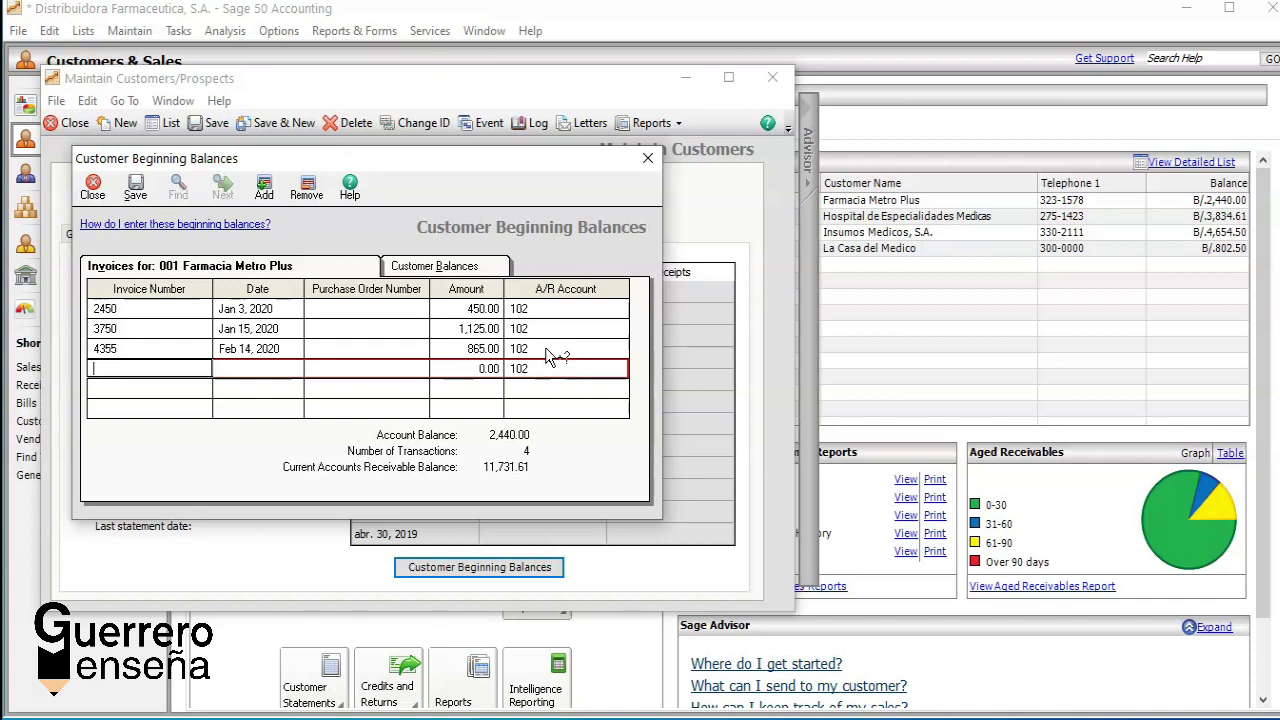
{"action": "left_click", "coordinate": [138, 308]}
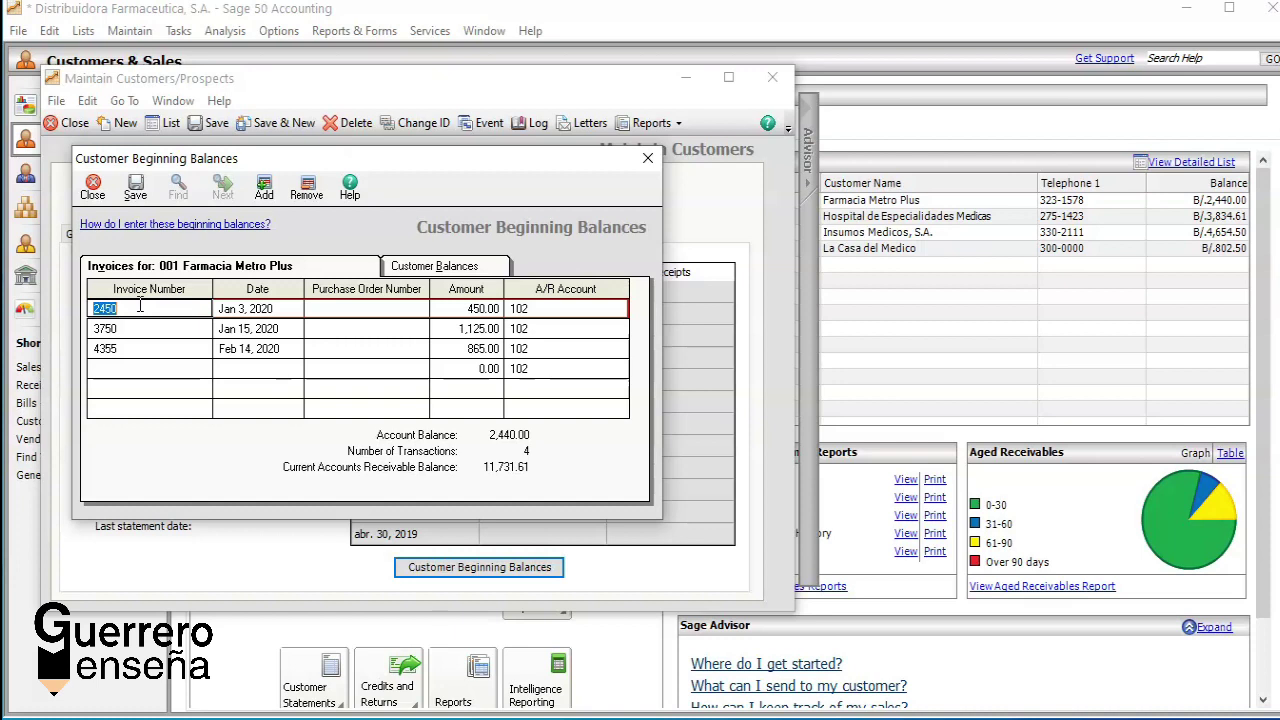
{"action": "left_click", "coordinate": [106, 368]}
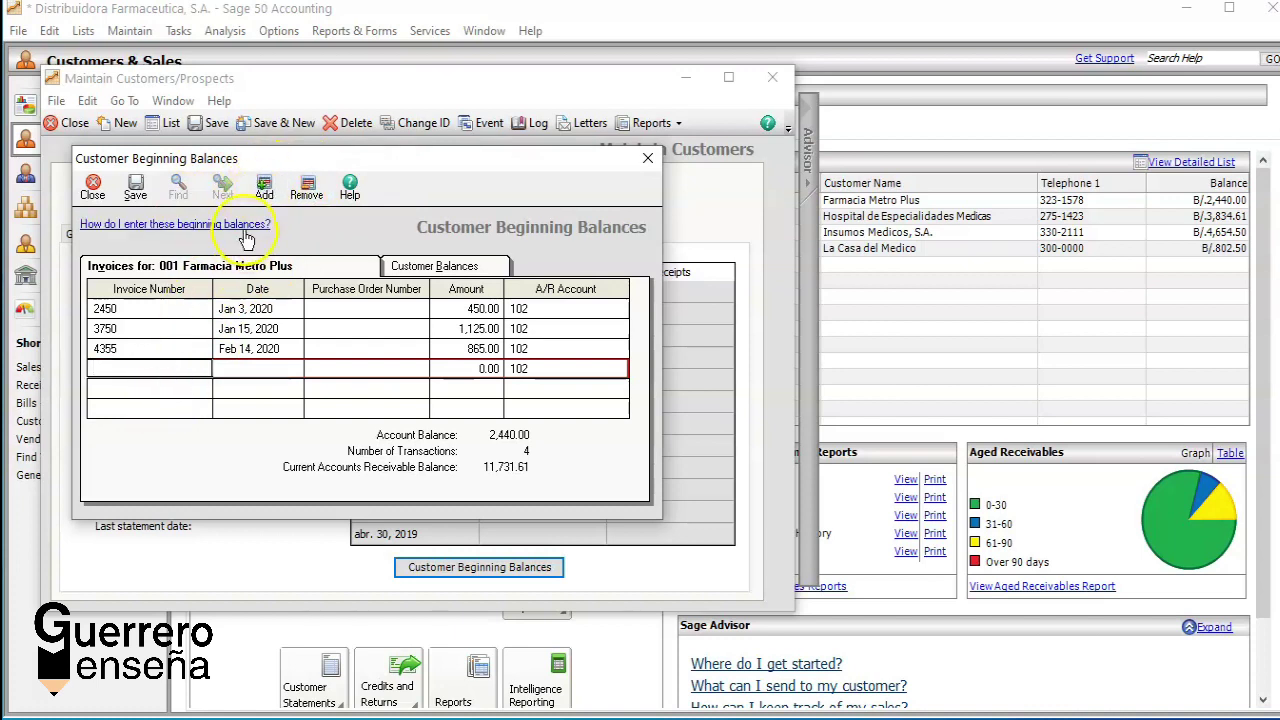
{"action": "left_click", "coordinate": [250, 370]}
Step: Save the three opening invoices unchanged and close Customer Beginning Balances
{"action": "left_click", "coordinate": [263, 190]}
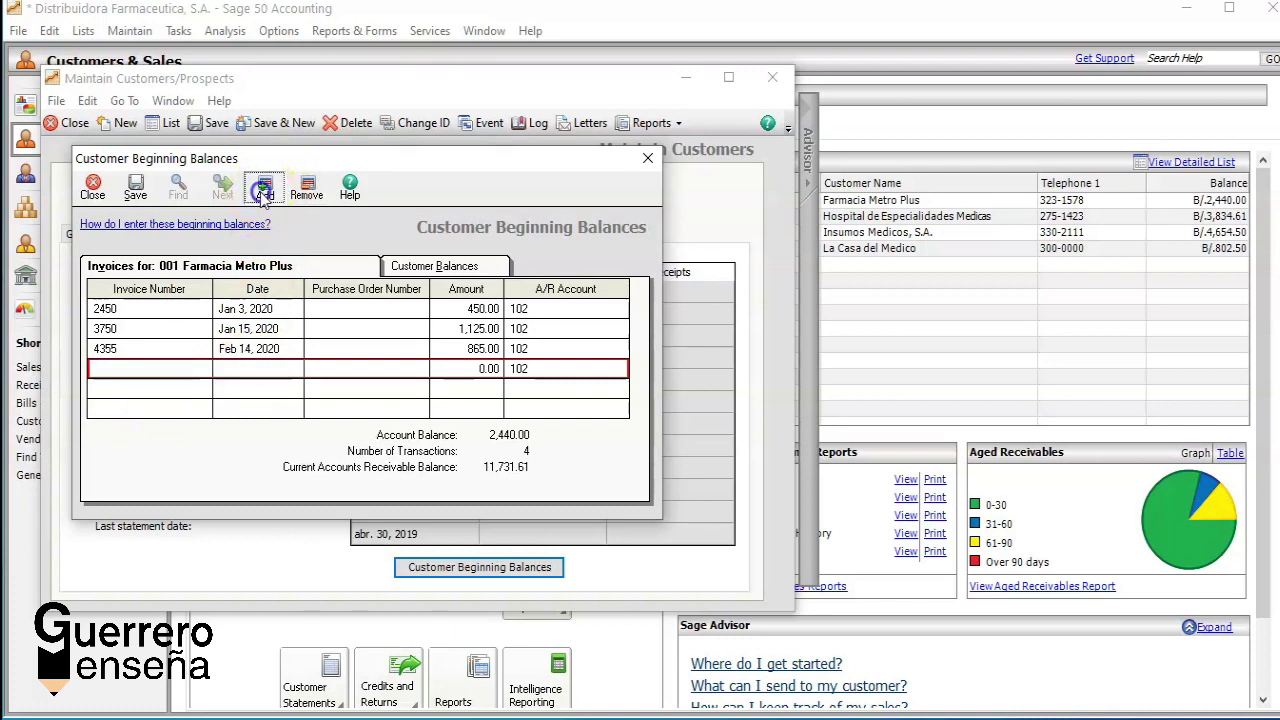
{"action": "left_click", "coordinate": [115, 412]}
{"action": "key", "text": "Tab"}
{"action": "key", "text": "Tab"}
{"action": "key", "text": "Tab"}
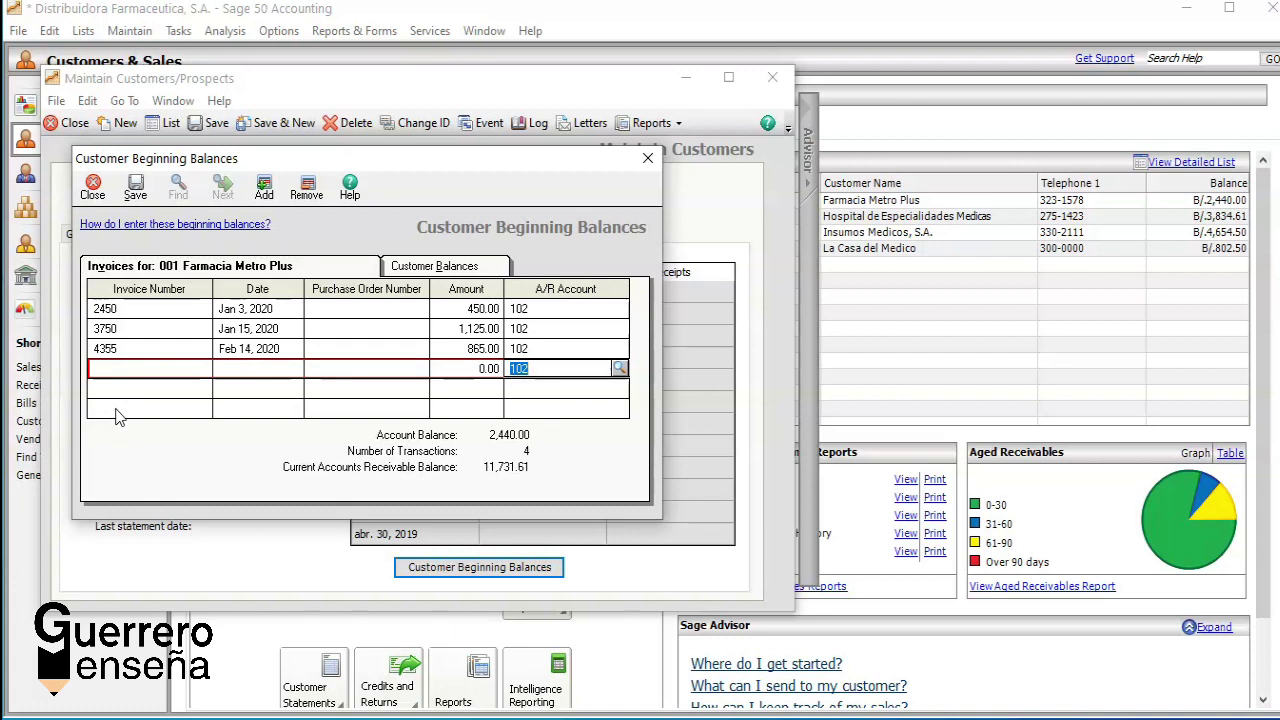
{"action": "left_click", "coordinate": [257, 190]}
{"action": "left_click", "coordinate": [137, 190]}
{"action": "left_click", "coordinate": [93, 188]}
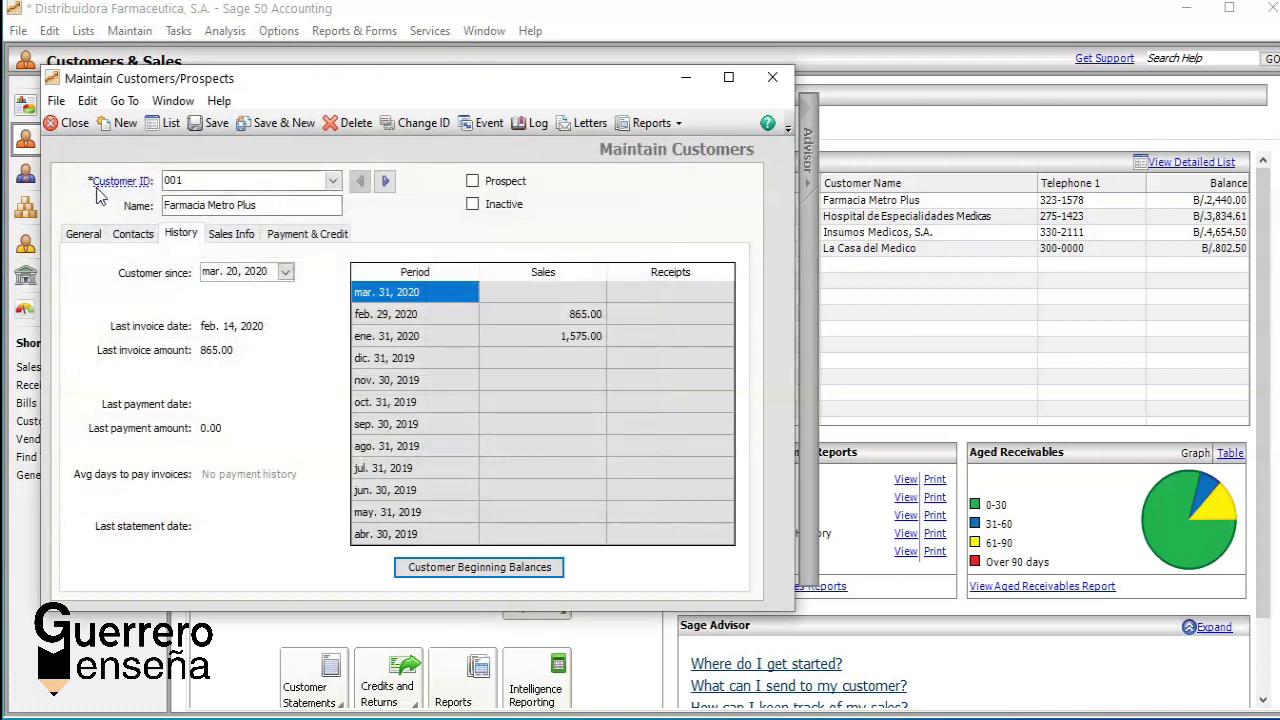
Step: Show customer 001's Sales Info defaults and list the available sales reps
{"action": "left_click", "coordinate": [231, 236]}
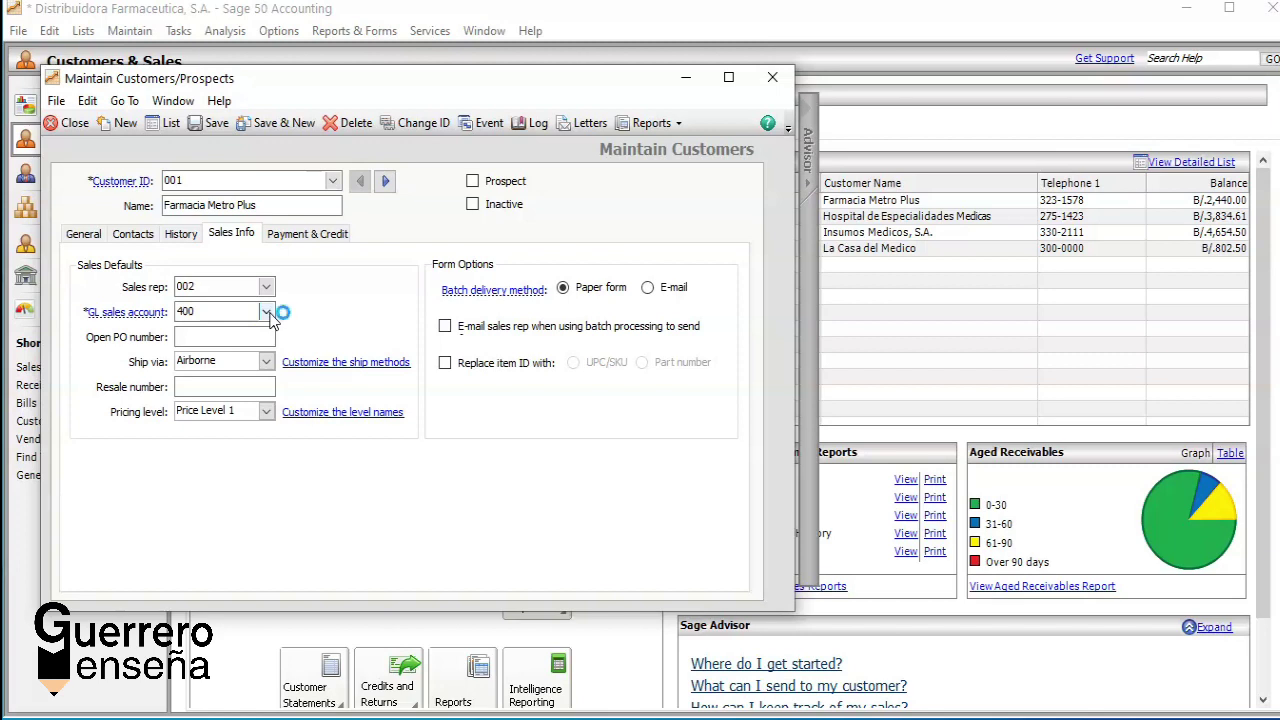
{"action": "left_click", "coordinate": [267, 293]}
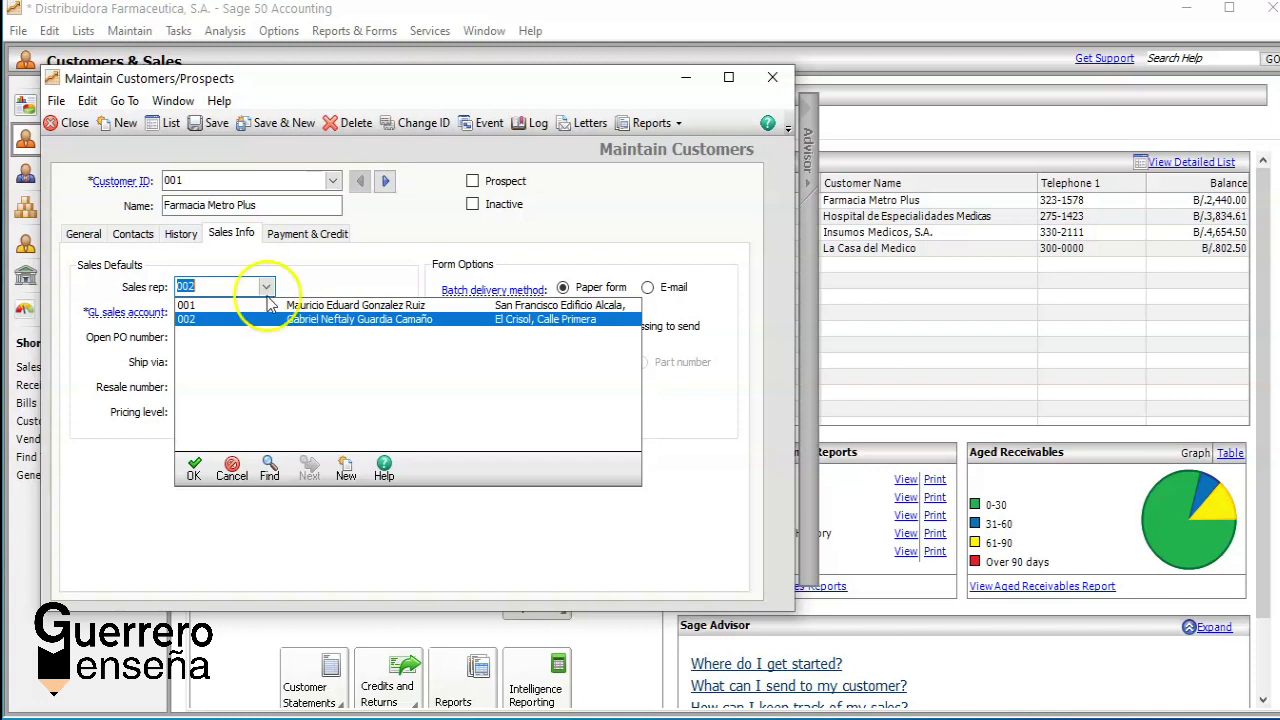
Step: Start a new sales rep record and enter the rep's first and last name
{"action": "left_click", "coordinate": [346, 468]}
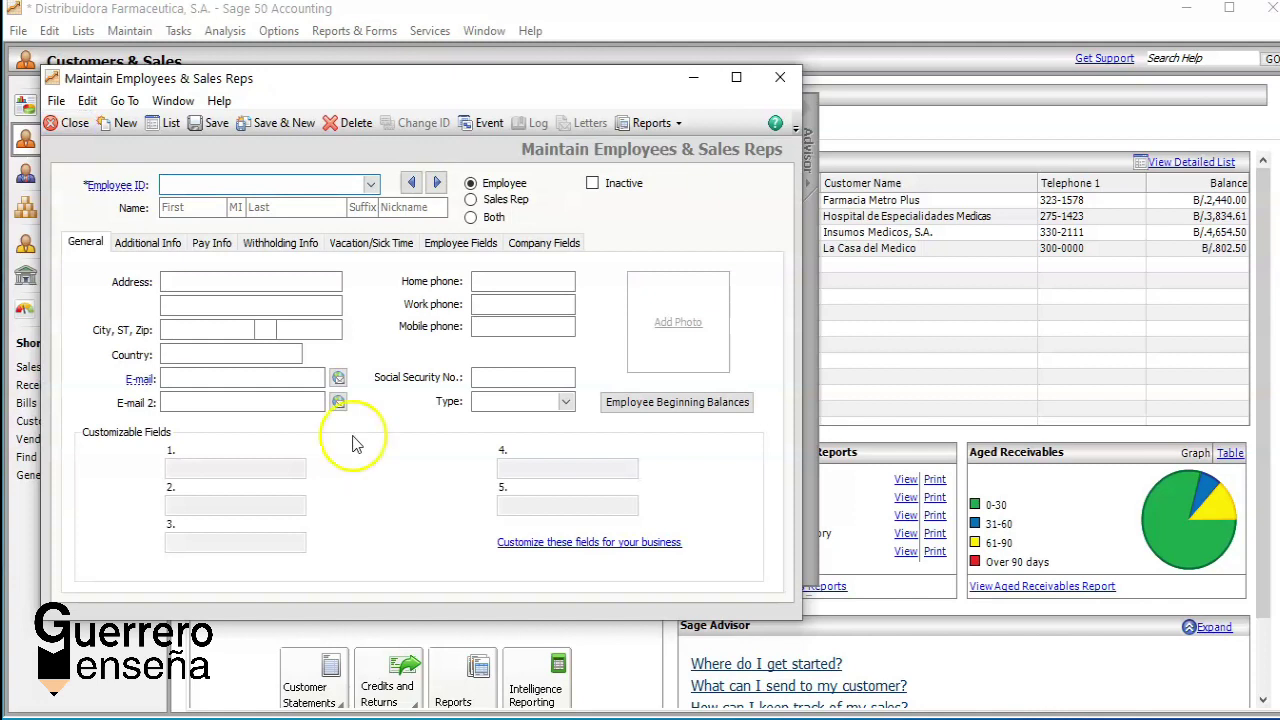
{"action": "left_click", "coordinate": [471, 200]}
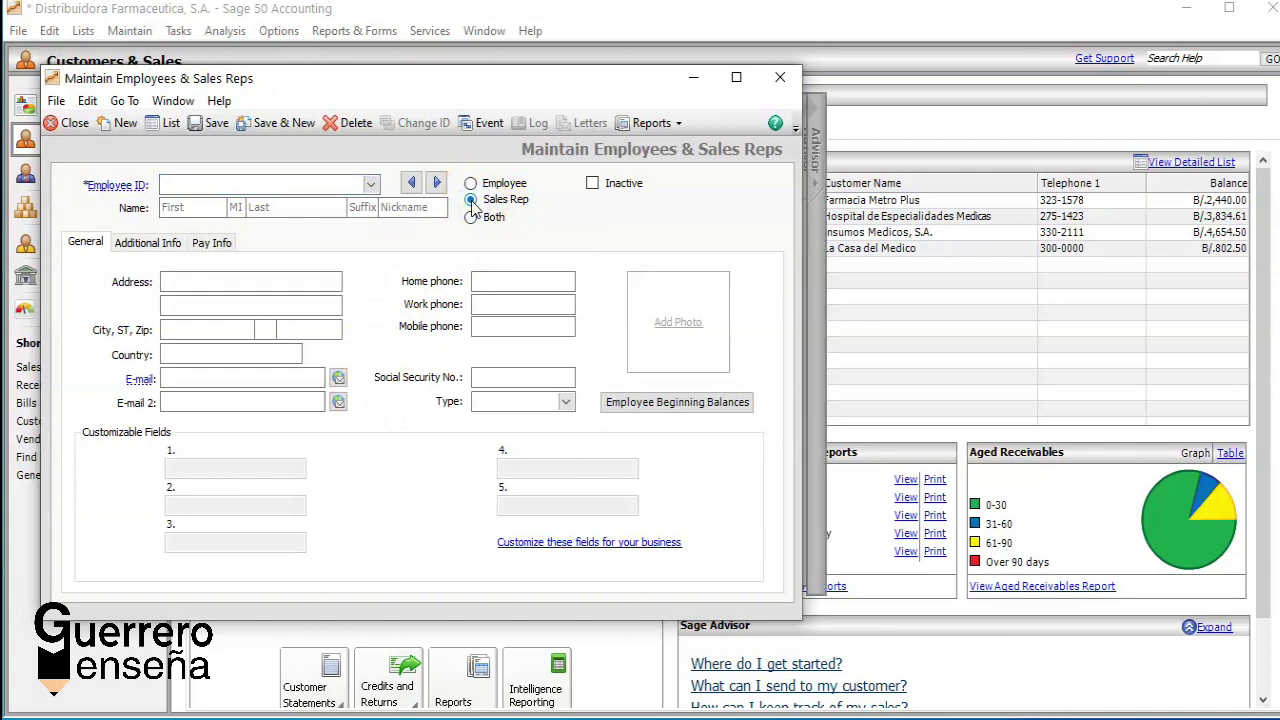
{"action": "left_click", "coordinate": [182, 207]}
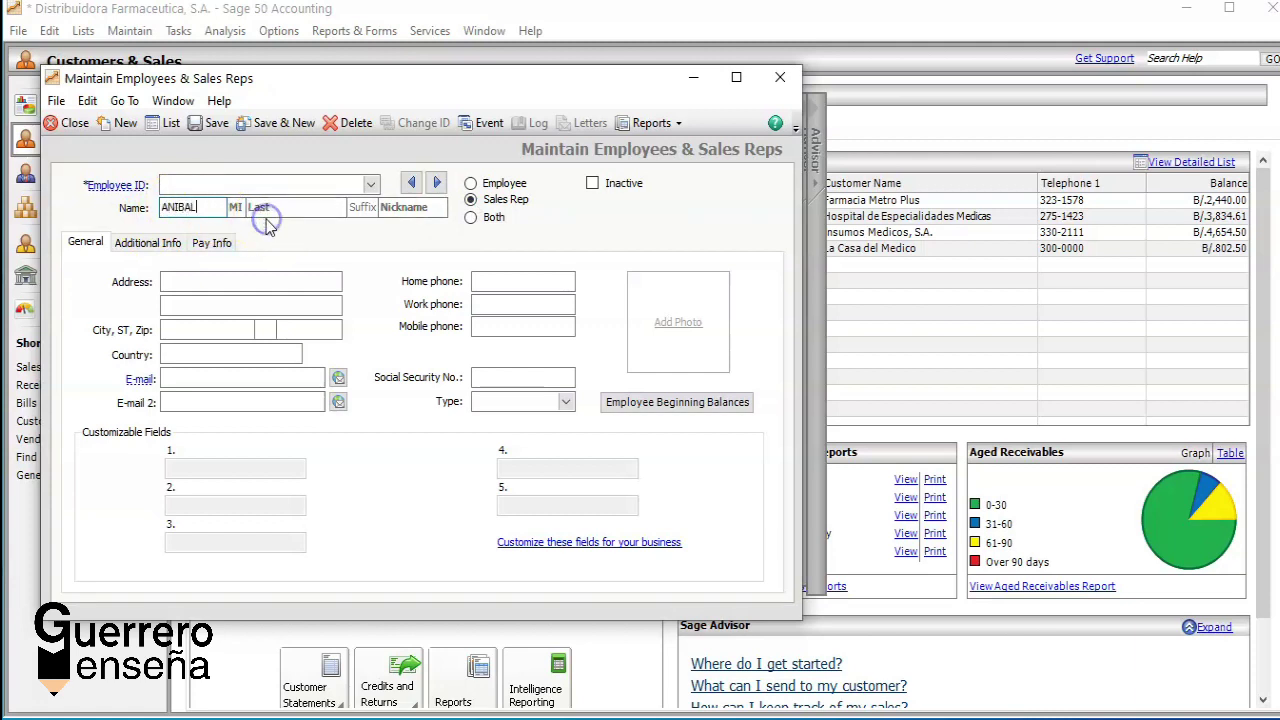
{"action": "left_click", "coordinate": [266, 207]}
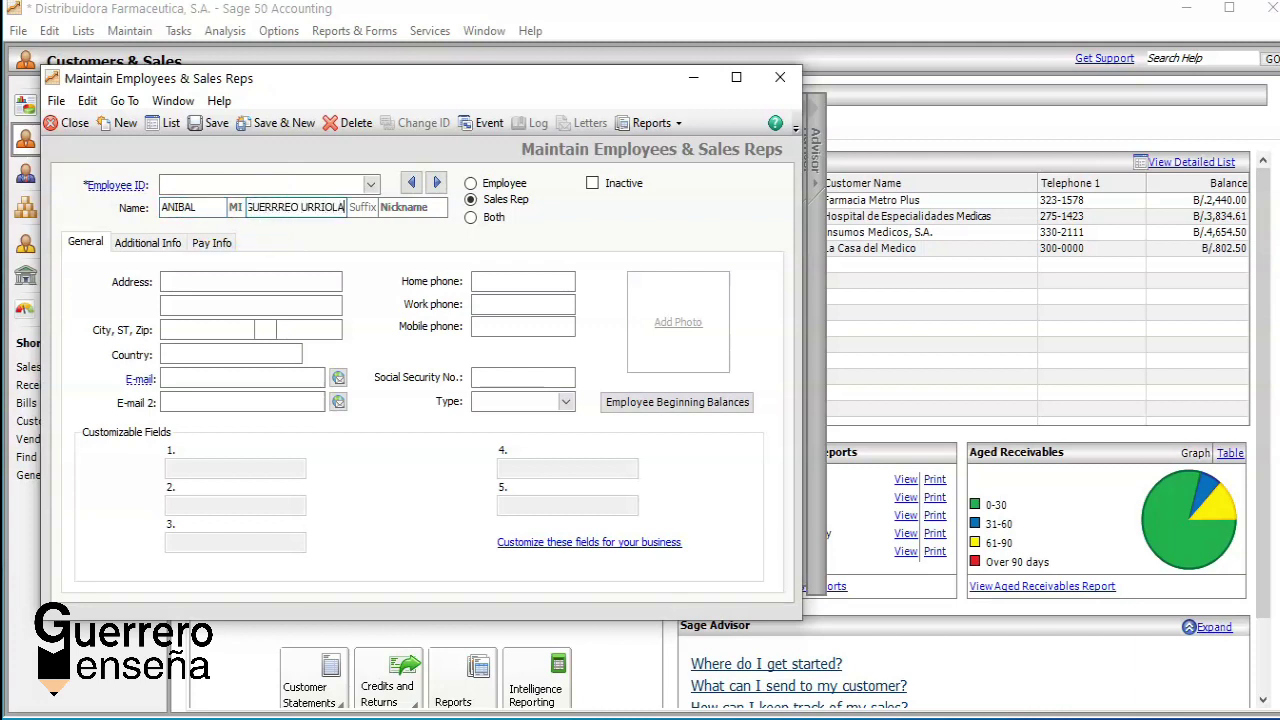
Step: Acknowledge the auto-created ID notice and enter the rep's street address
{"action": "left_click", "coordinate": [190, 283]}
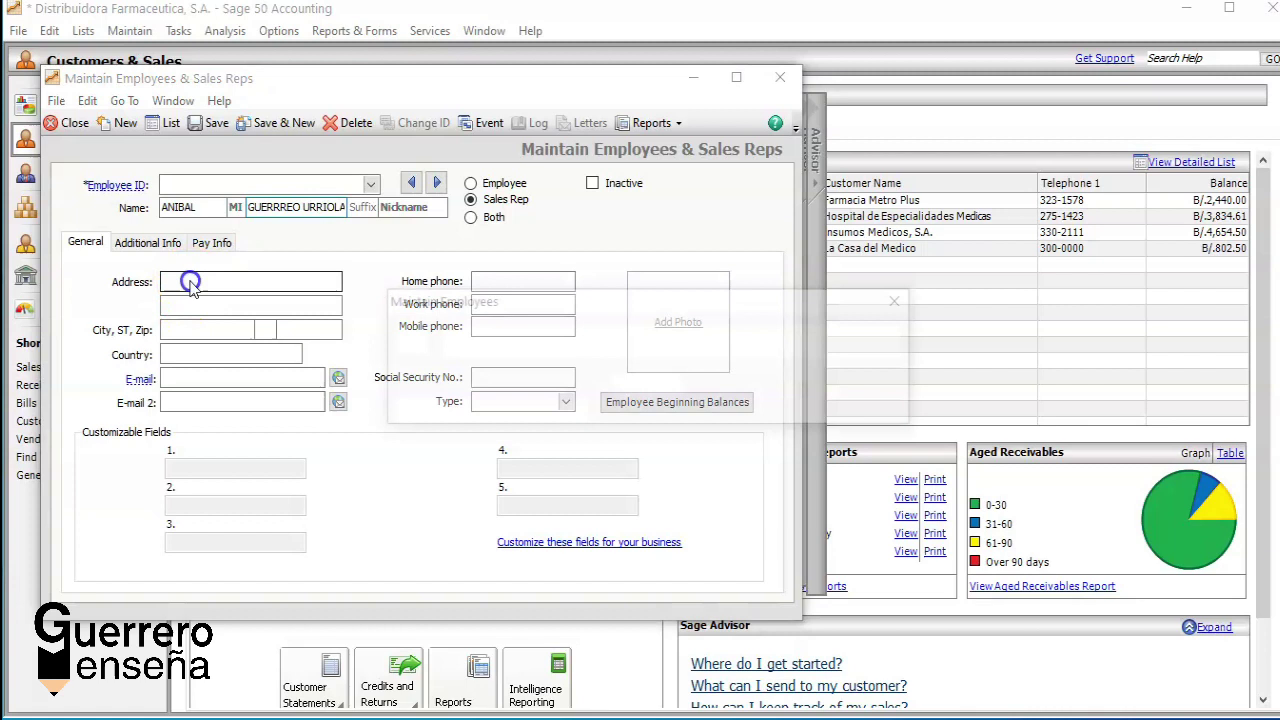
{"action": "left_click", "coordinate": [643, 387]}
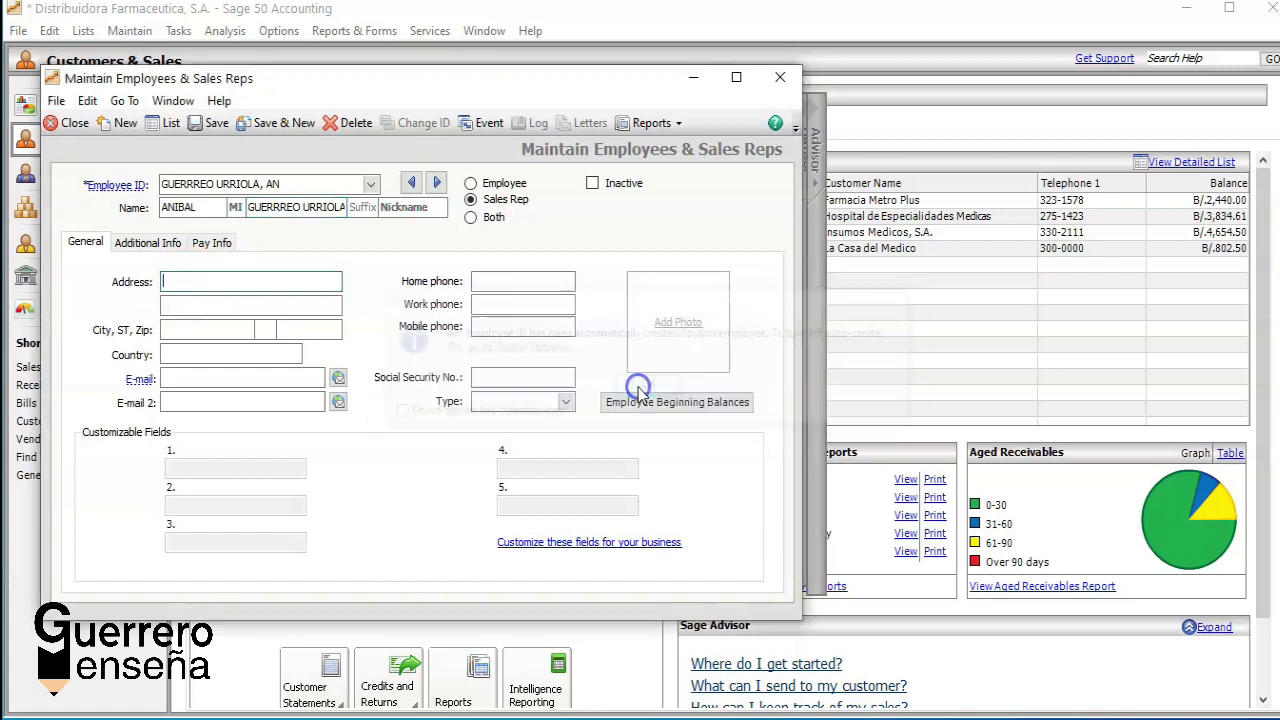
{"action": "left_click", "coordinate": [308, 256]}
{"action": "left_click", "coordinate": [236, 276]}
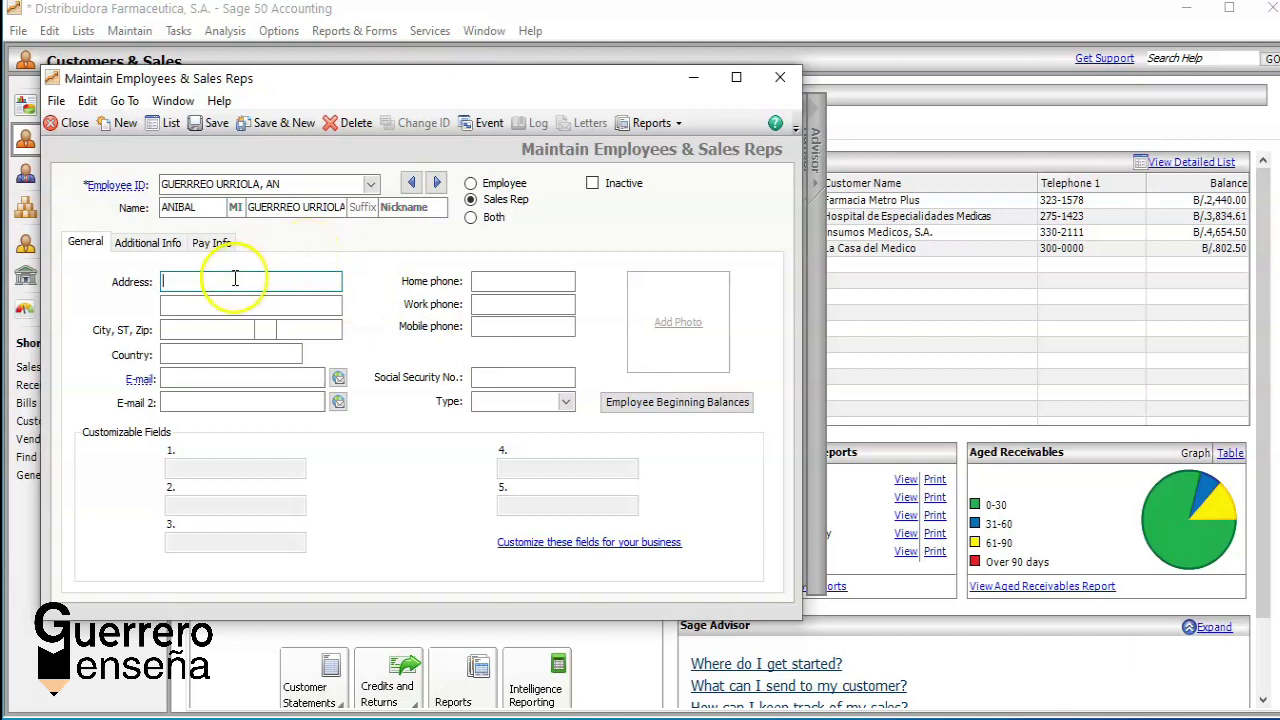
{"action": "type", "text": "VIA "}
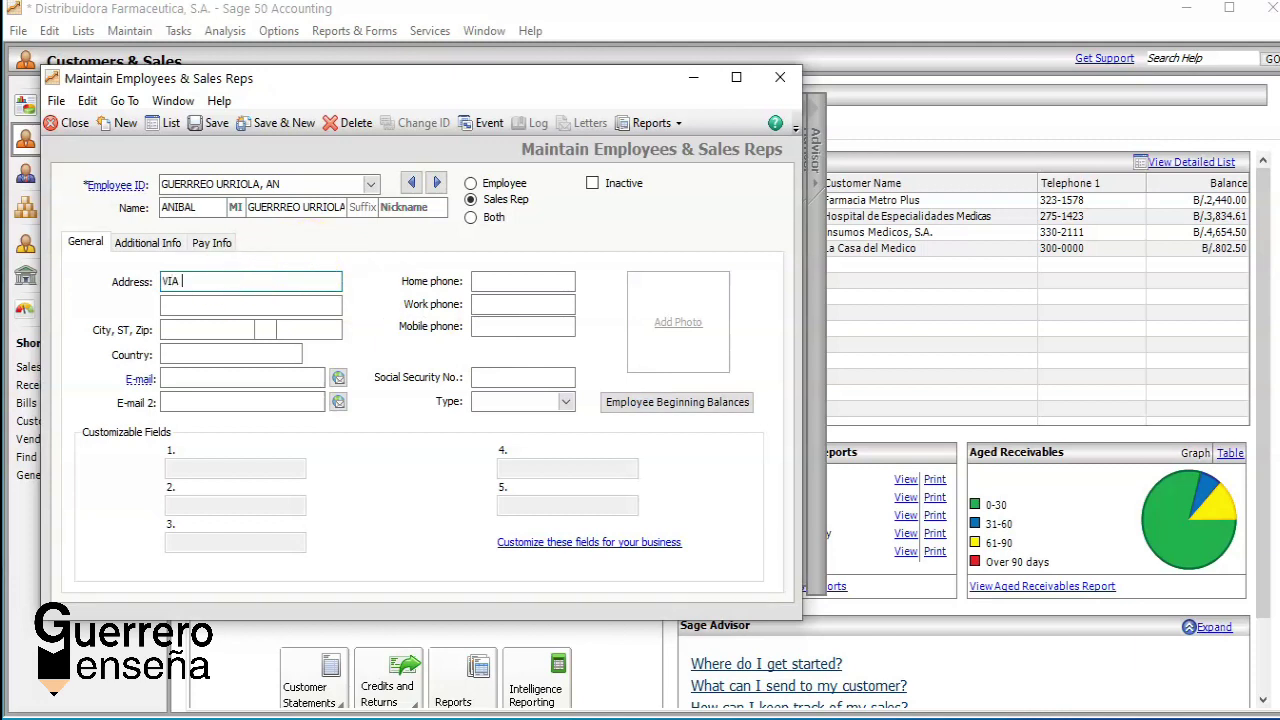
{"action": "type", "text": "ARGENTINA"}
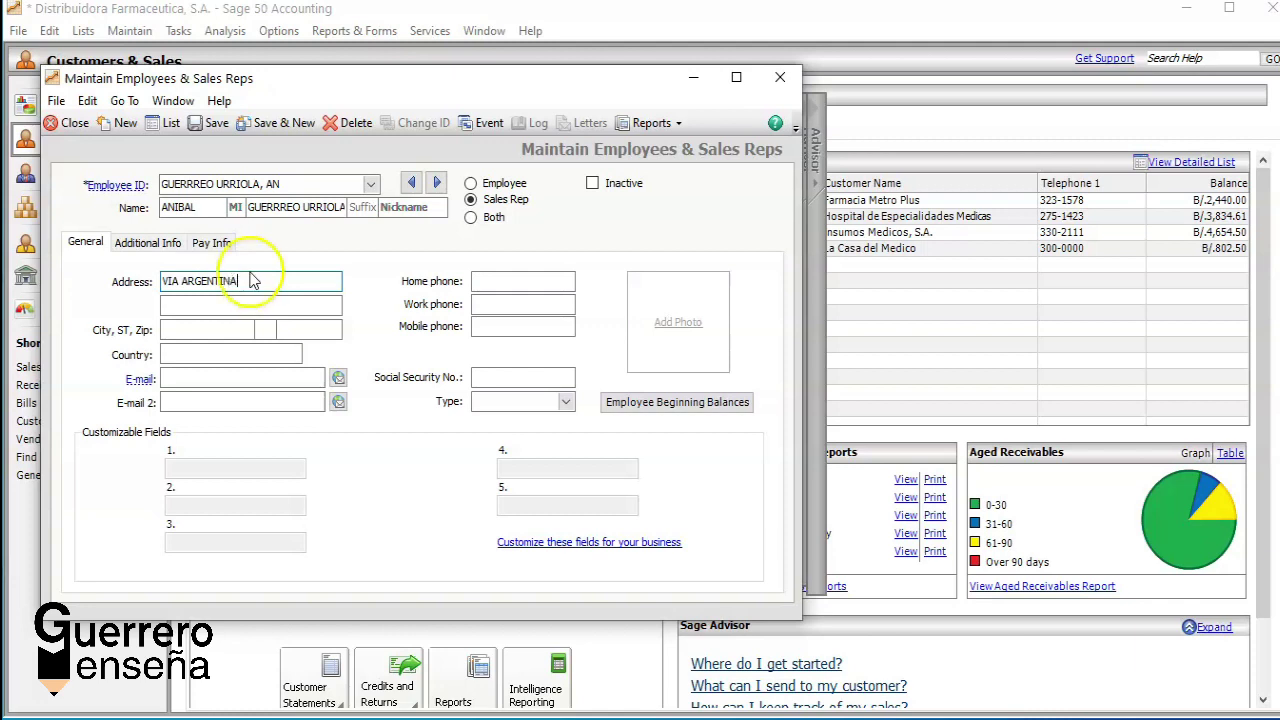
{"action": "left_click", "coordinate": [149, 245]}
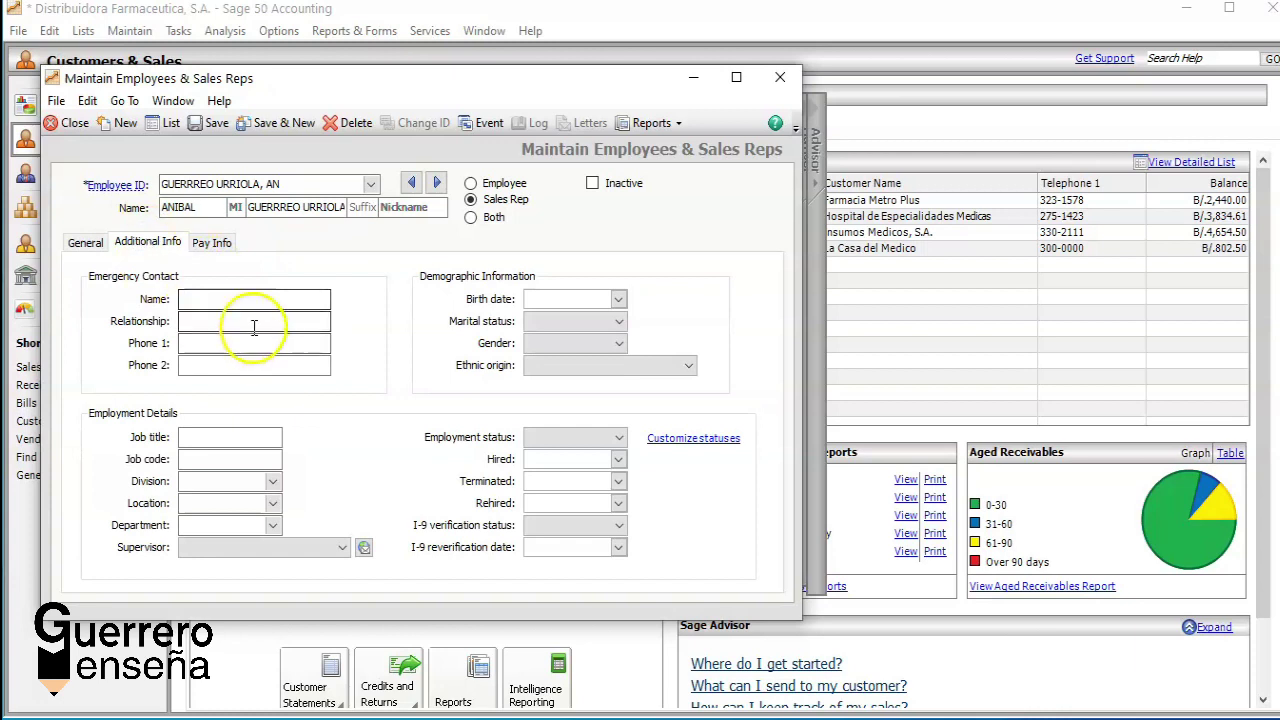
Step: Review the rep's additional info, birth date calendar and pay information
{"action": "left_click", "coordinate": [228, 300]}
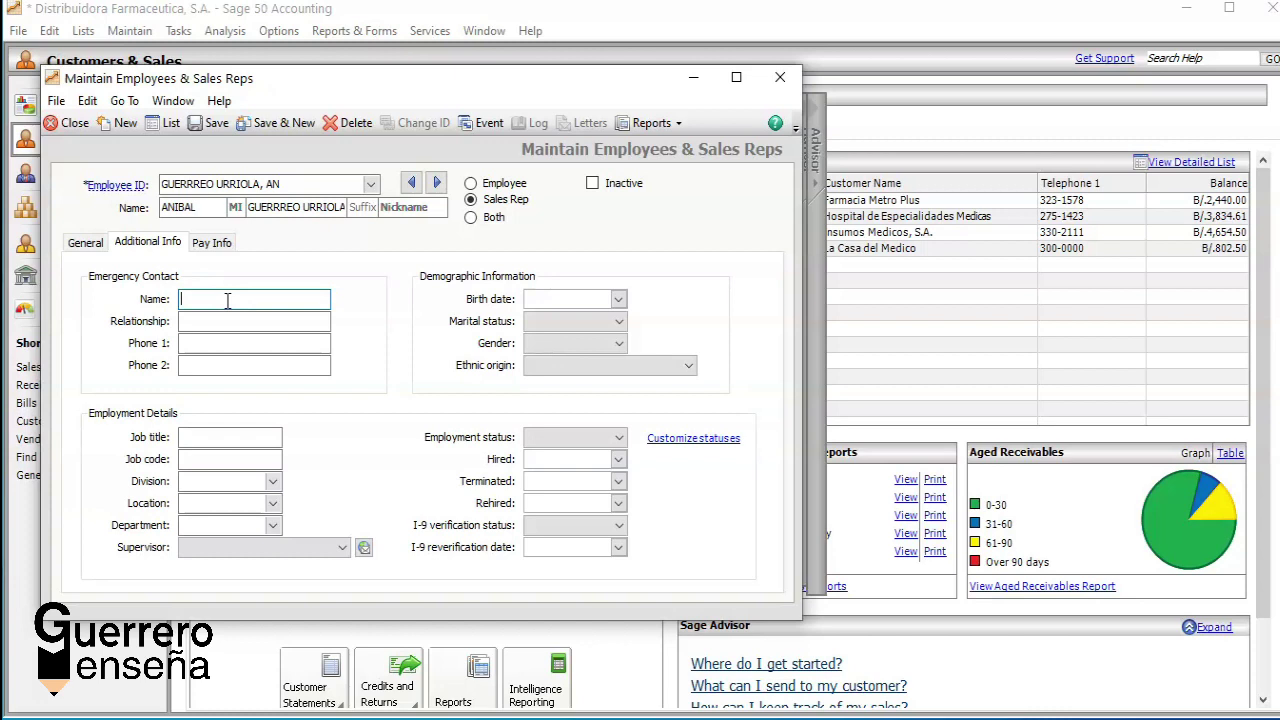
{"action": "left_click", "coordinate": [618, 299]}
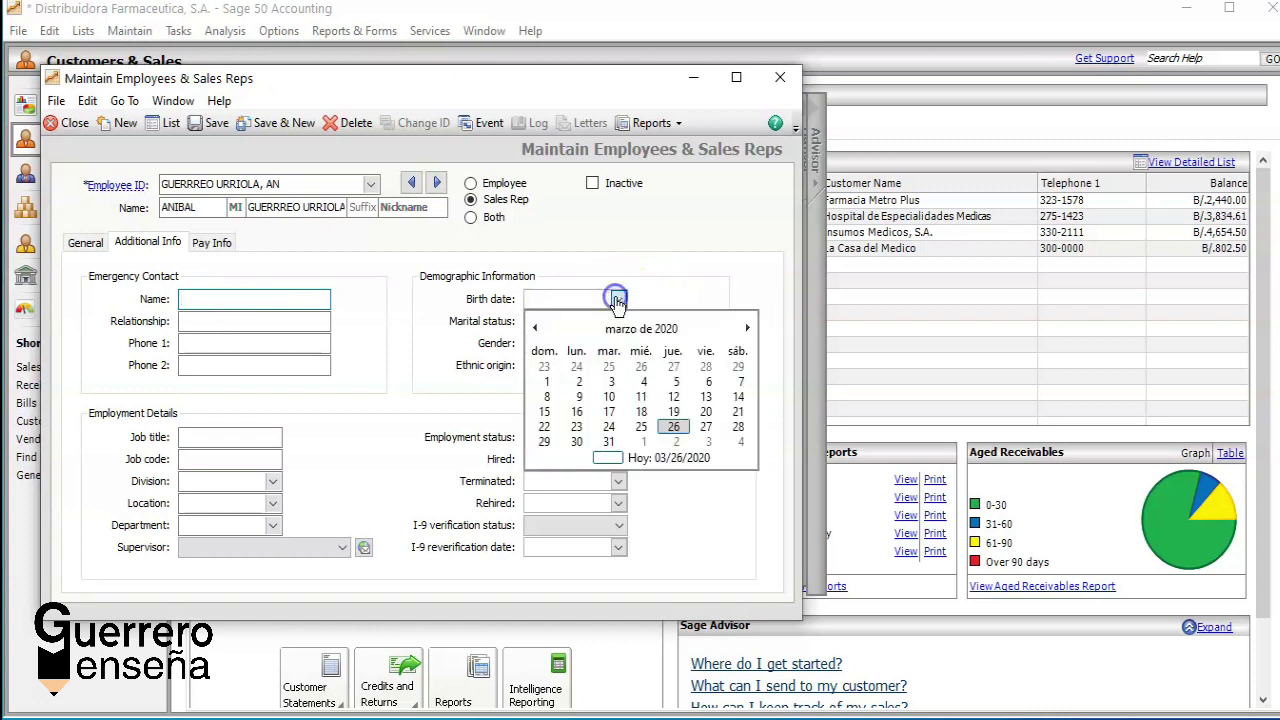
{"action": "left_click", "coordinate": [216, 242]}
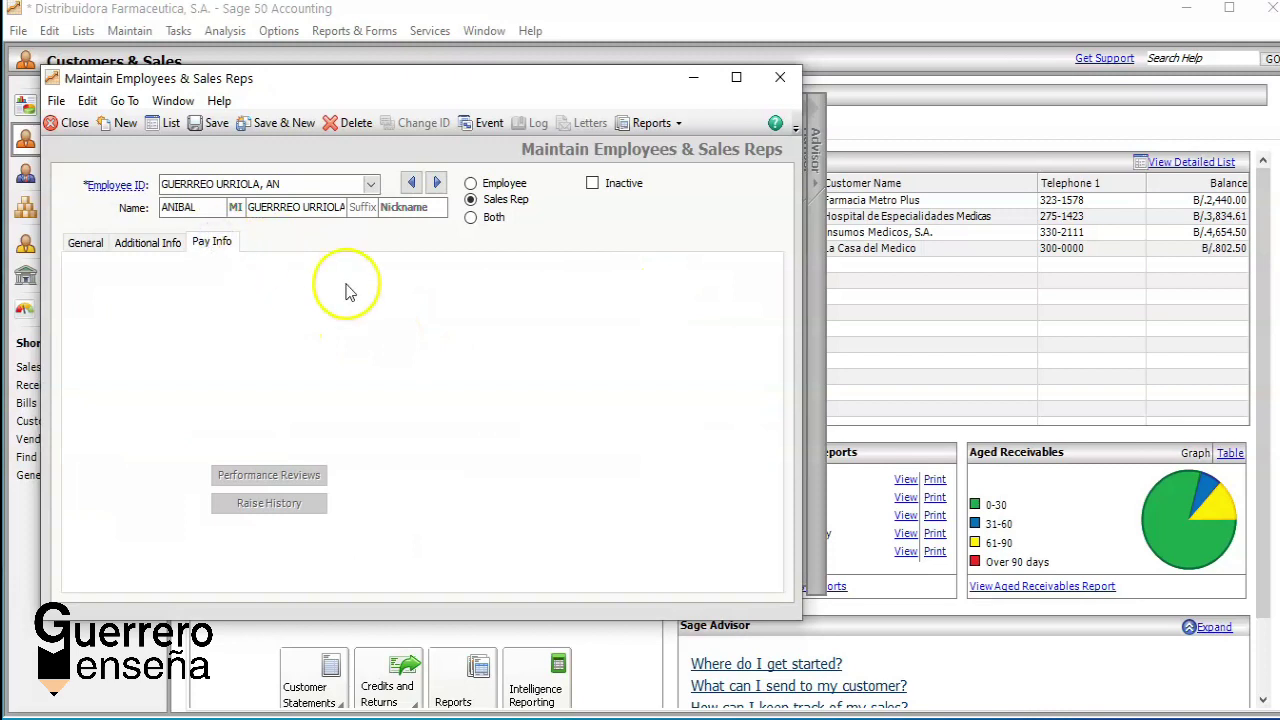
Step: Save and close the sales rep record, returning to customer Farmacia Metro Plus's sales rep list
{"action": "left_click", "coordinate": [200, 130]}
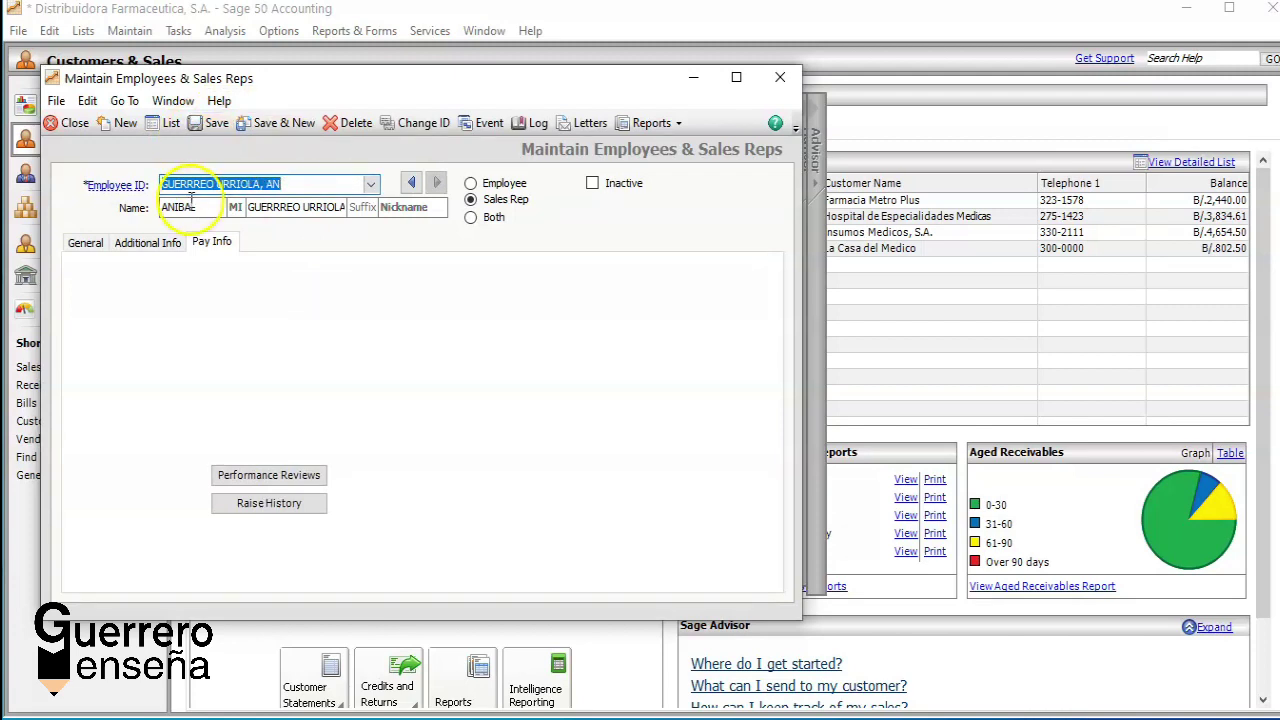
{"action": "left_click", "coordinate": [87, 244]}
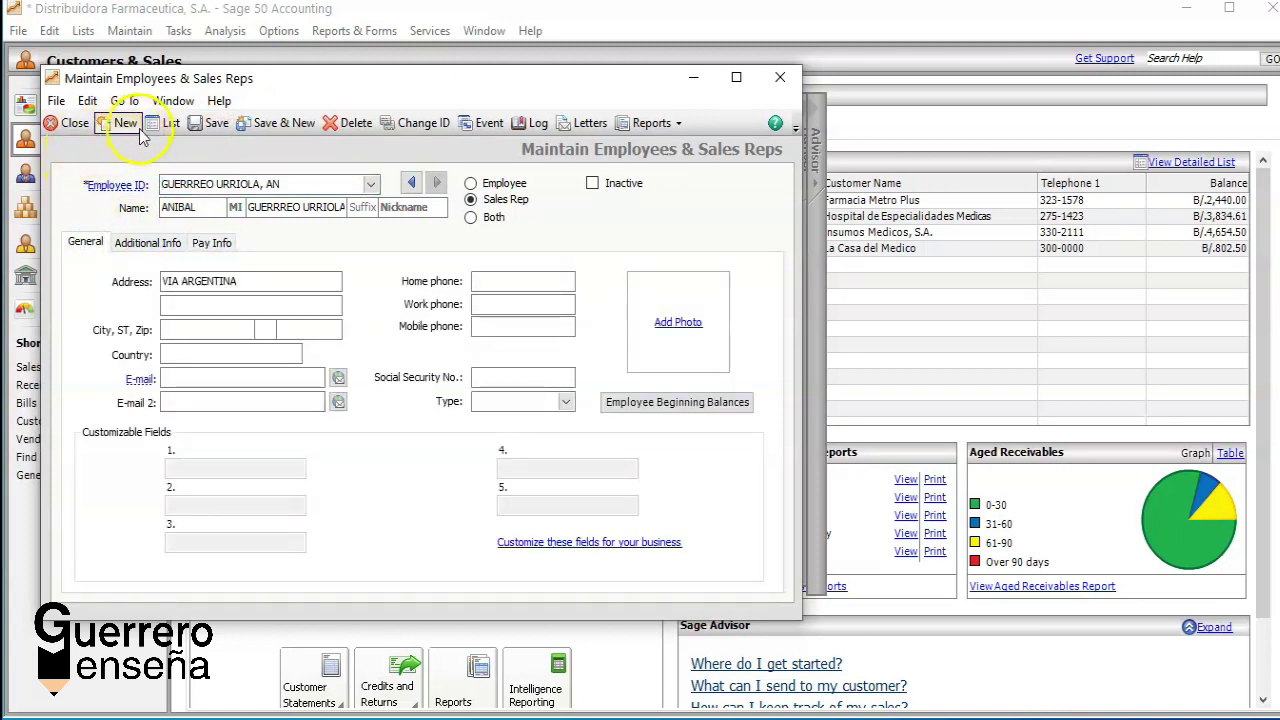
{"action": "left_click", "coordinate": [80, 123]}
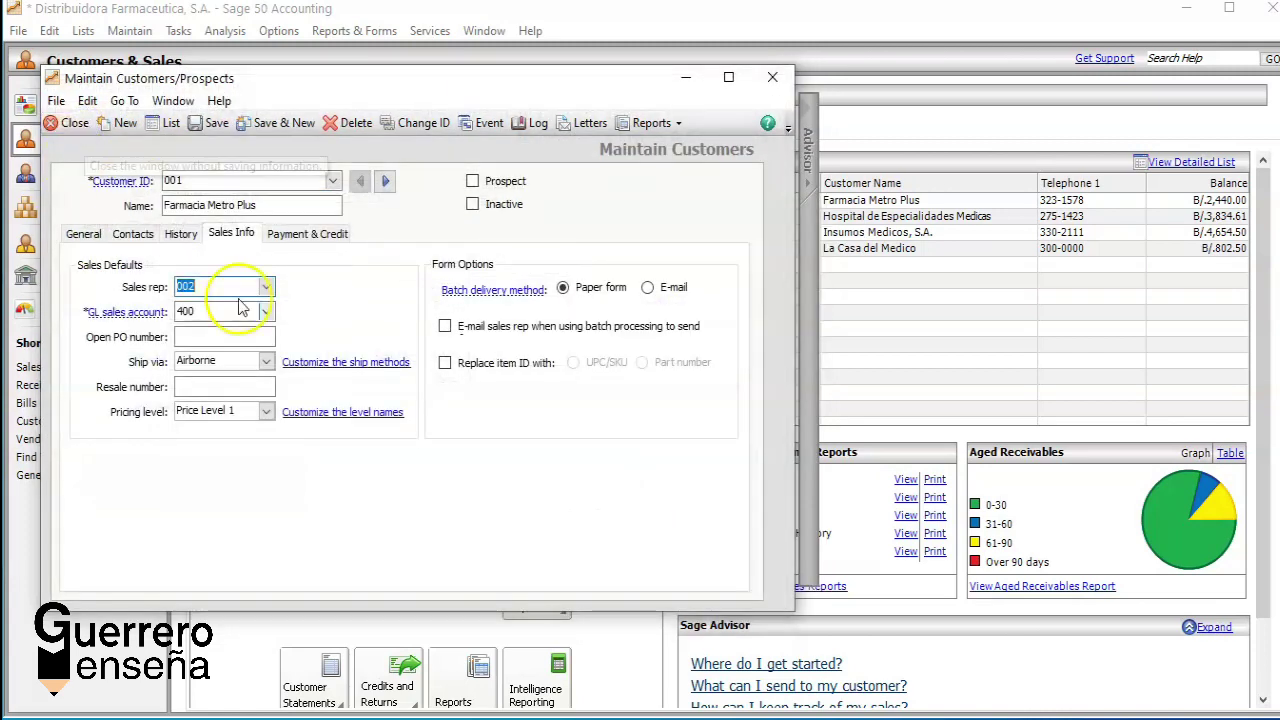
{"action": "left_click", "coordinate": [266, 287]}
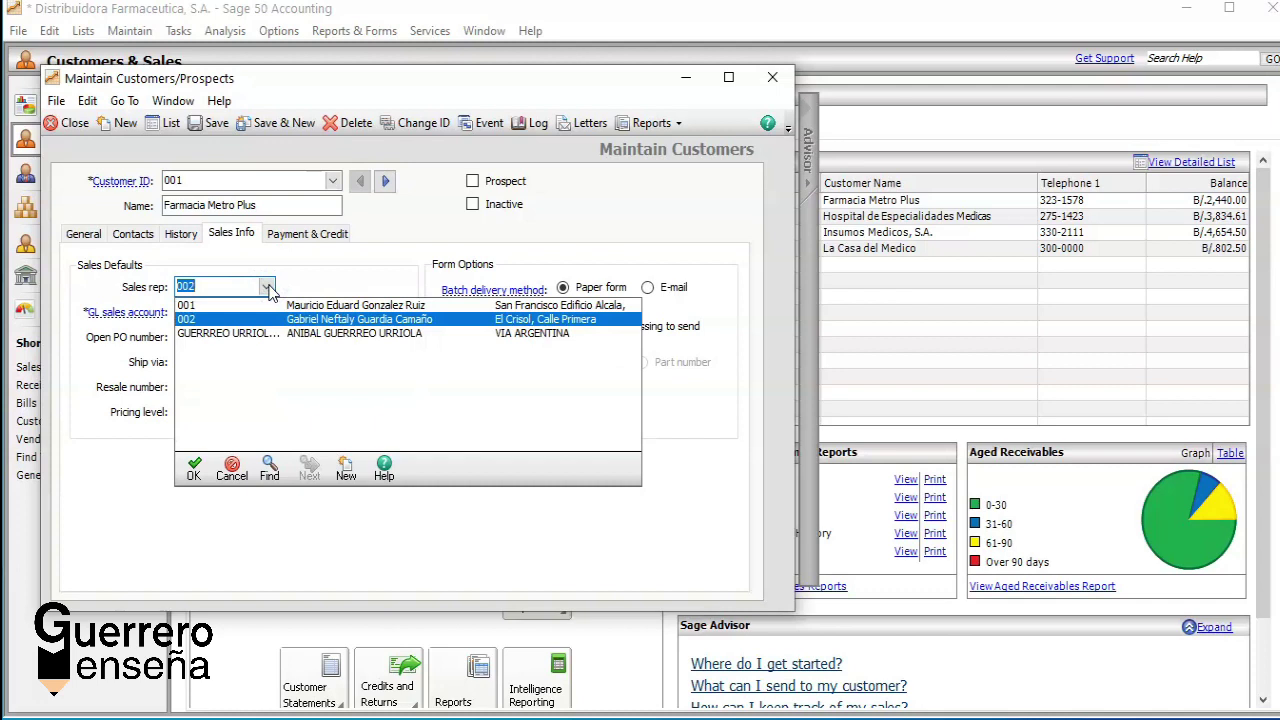
Step: Assign sales rep 001 to customer Farmacia Metro Plus in place of 002
{"action": "left_click", "coordinate": [222, 333]}
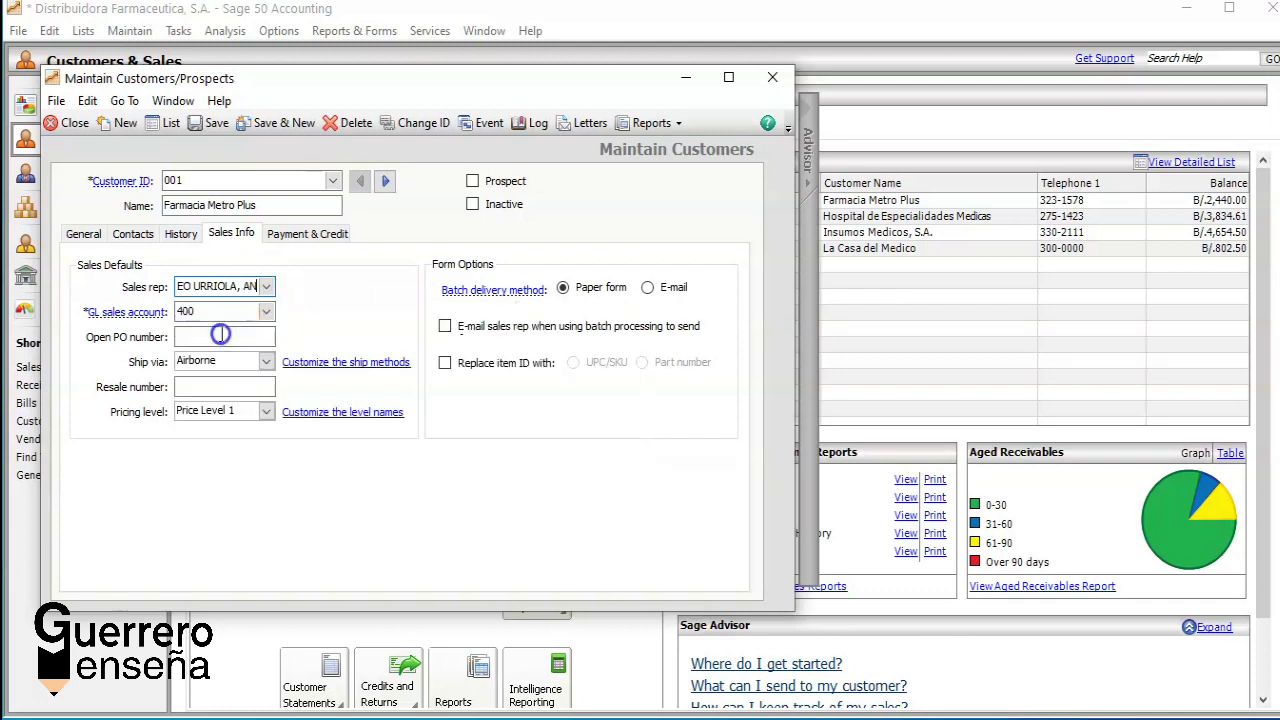
{"action": "left_click", "coordinate": [268, 288]}
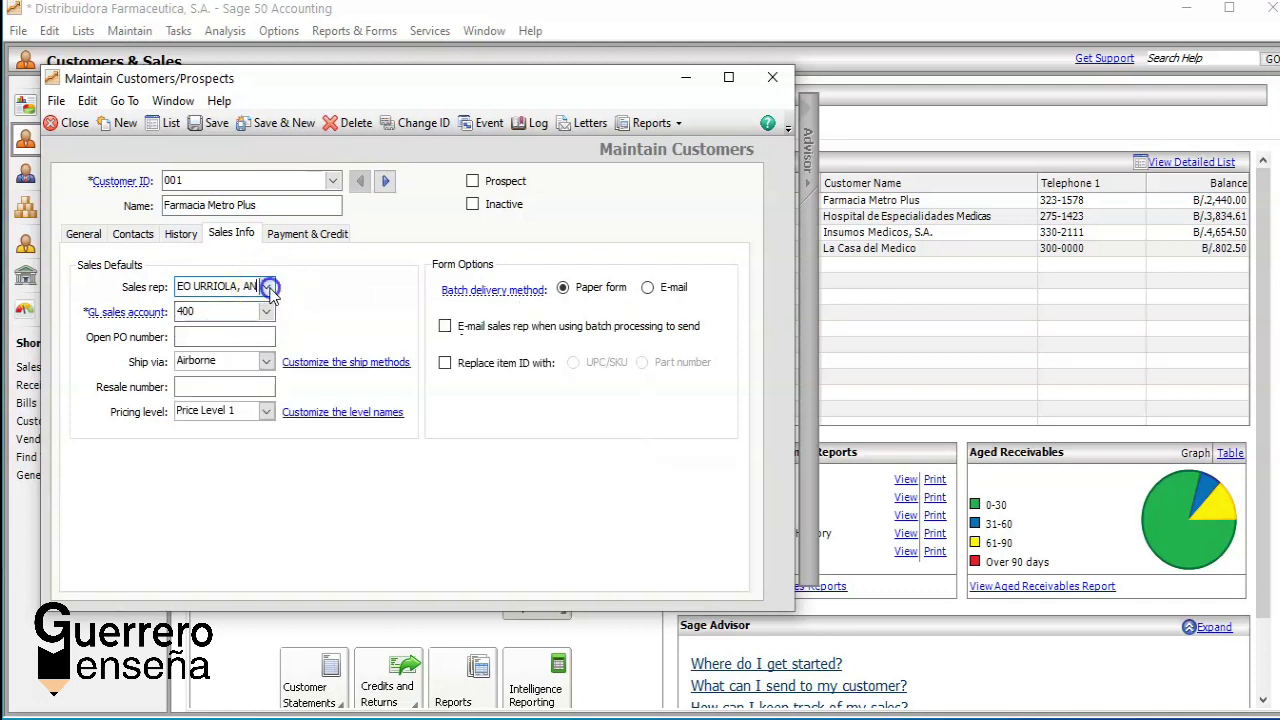
{"action": "left_click", "coordinate": [250, 306]}
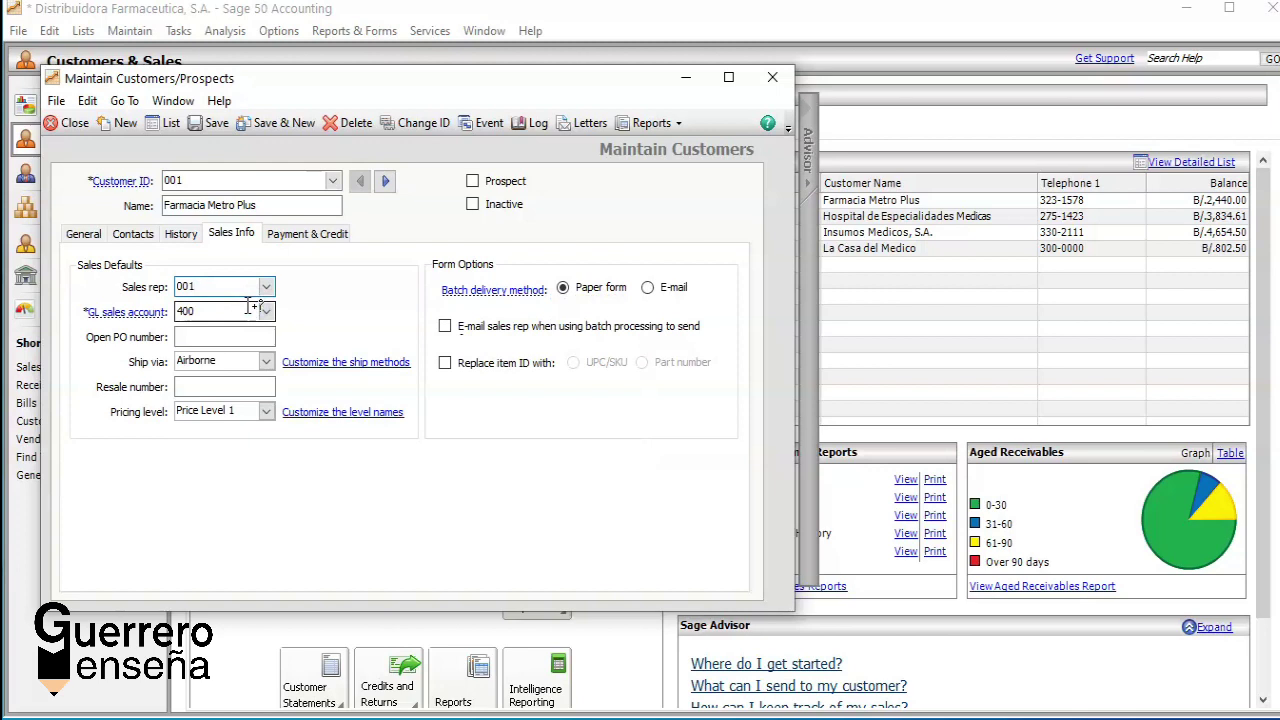
{"action": "left_click", "coordinate": [269, 288]}
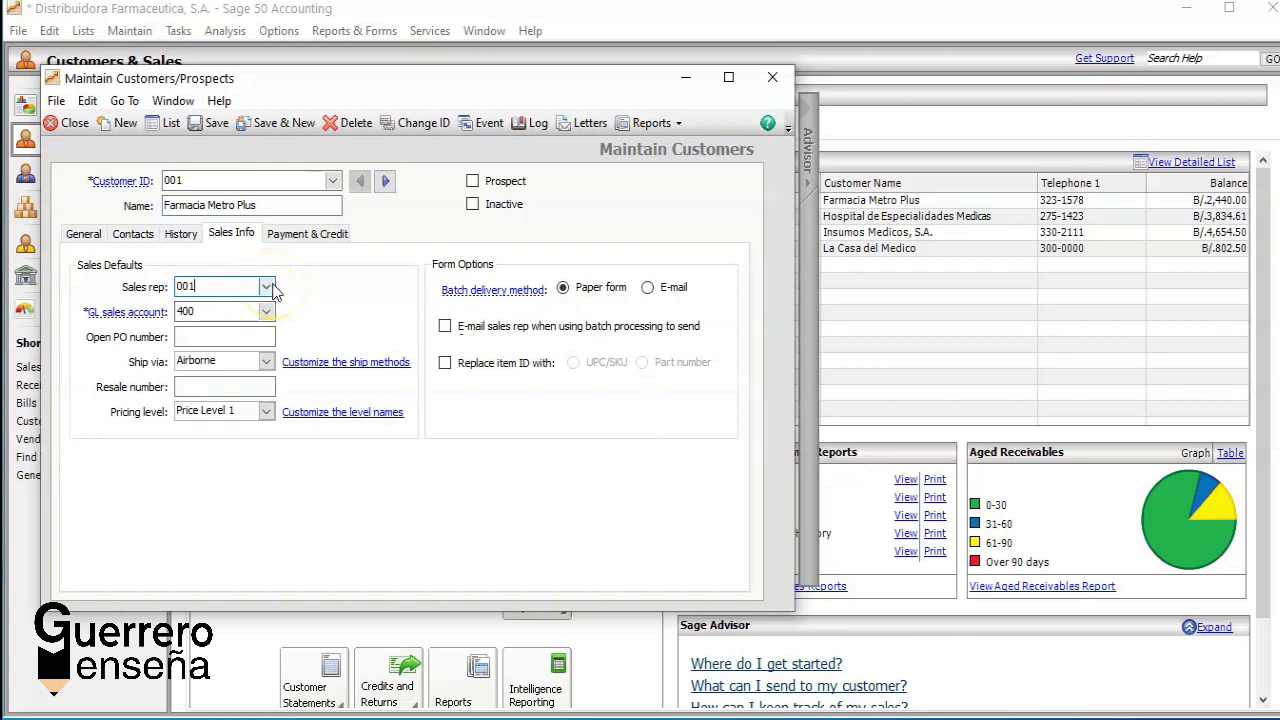
{"action": "left_click", "coordinate": [78, 130]}
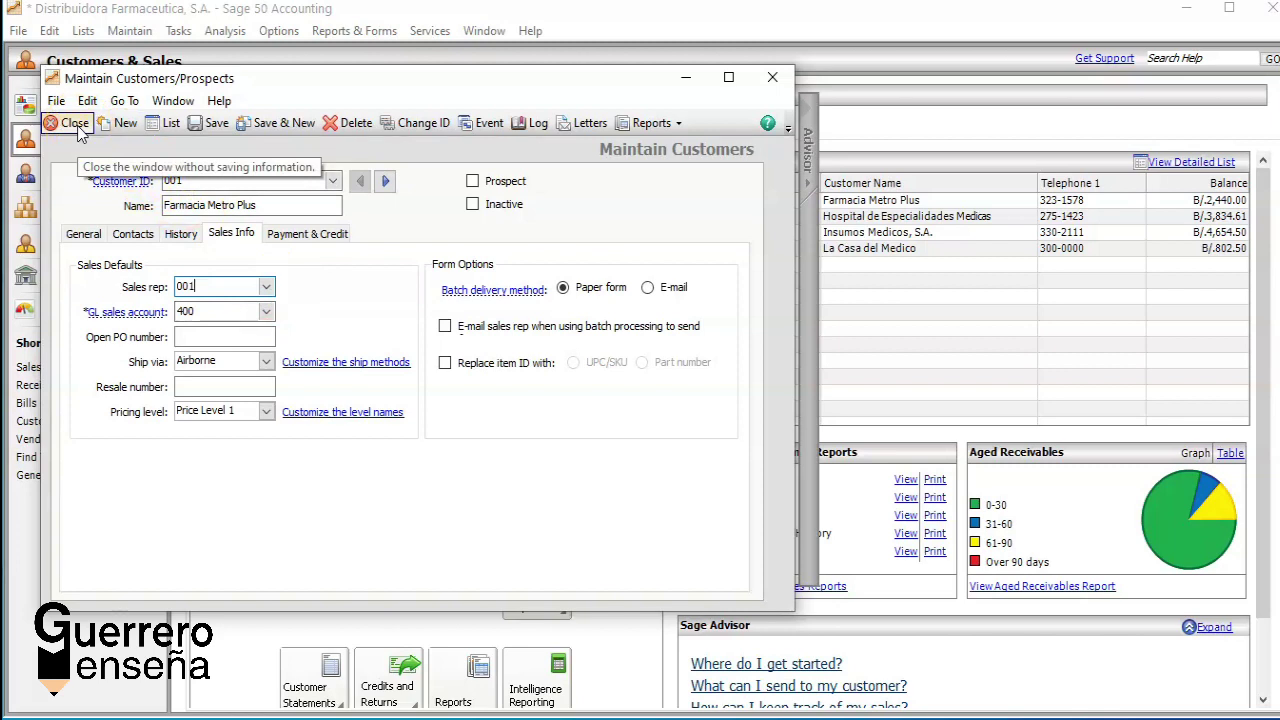
Step: Save customer 001 with Save & New and bring up the Customer List of customers 001–010
{"action": "left_click", "coordinate": [283, 121]}
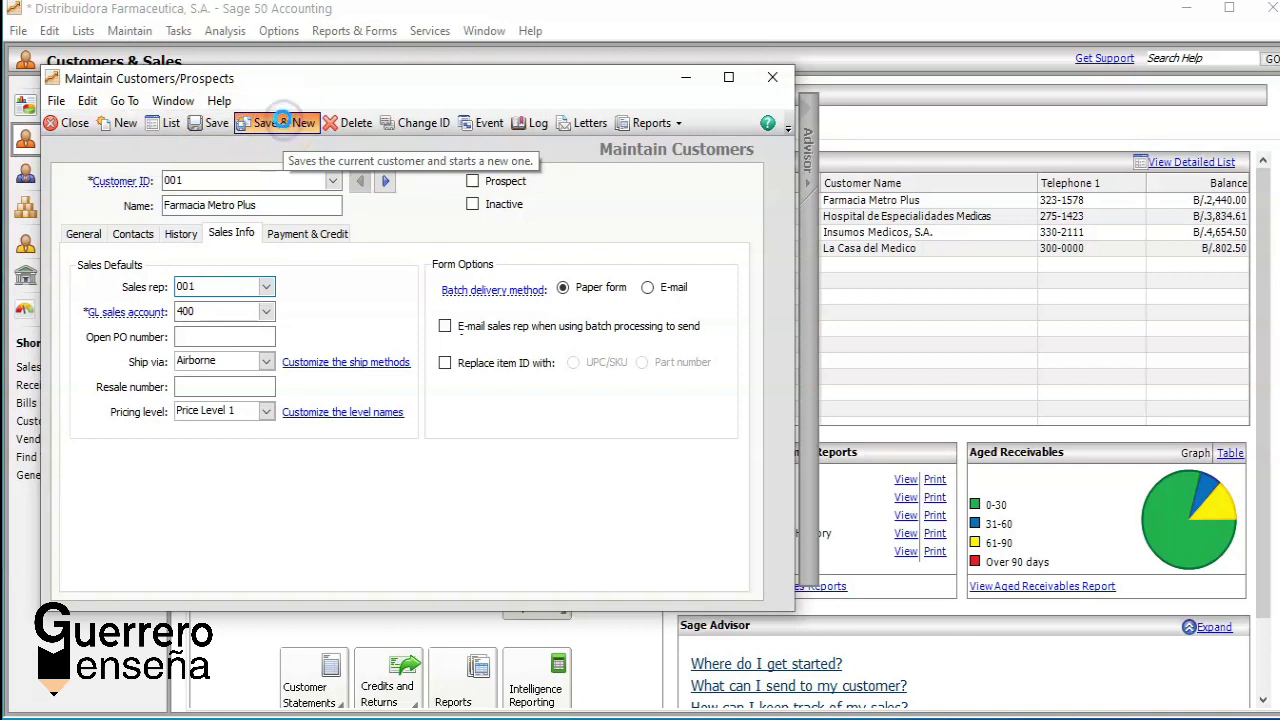
{"action": "left_click", "coordinate": [268, 180]}
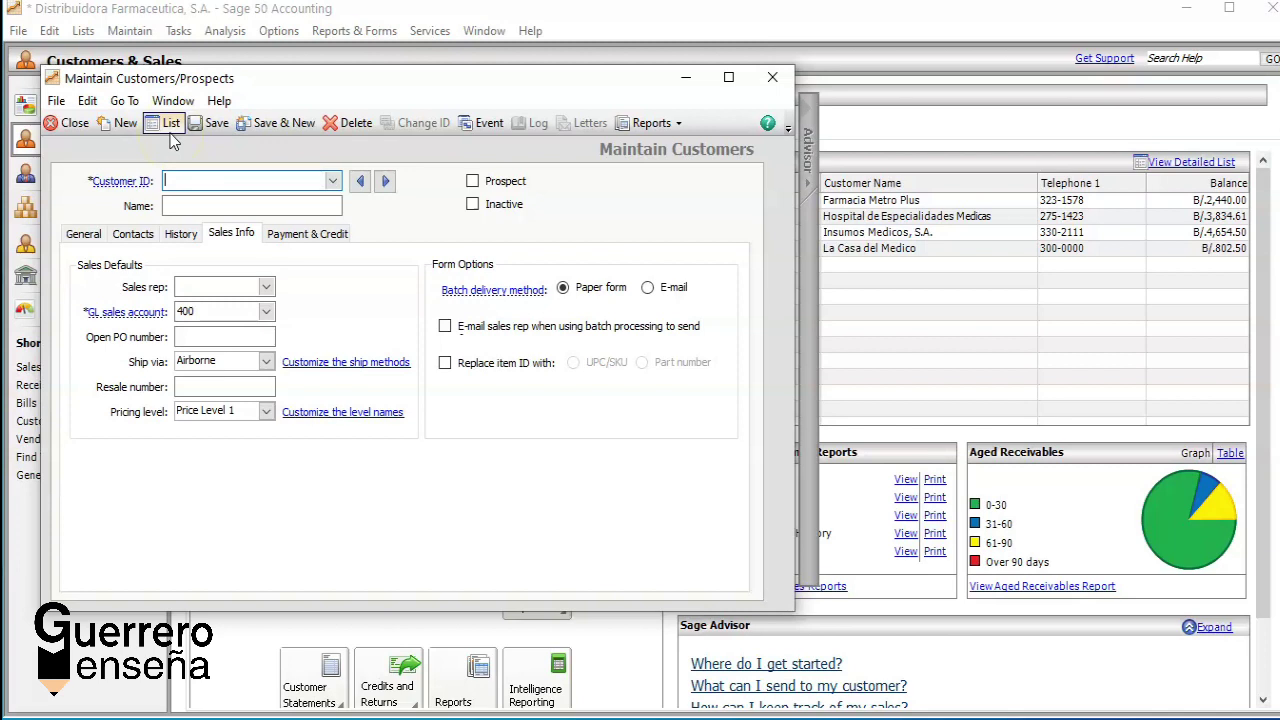
{"action": "left_click", "coordinate": [162, 124]}
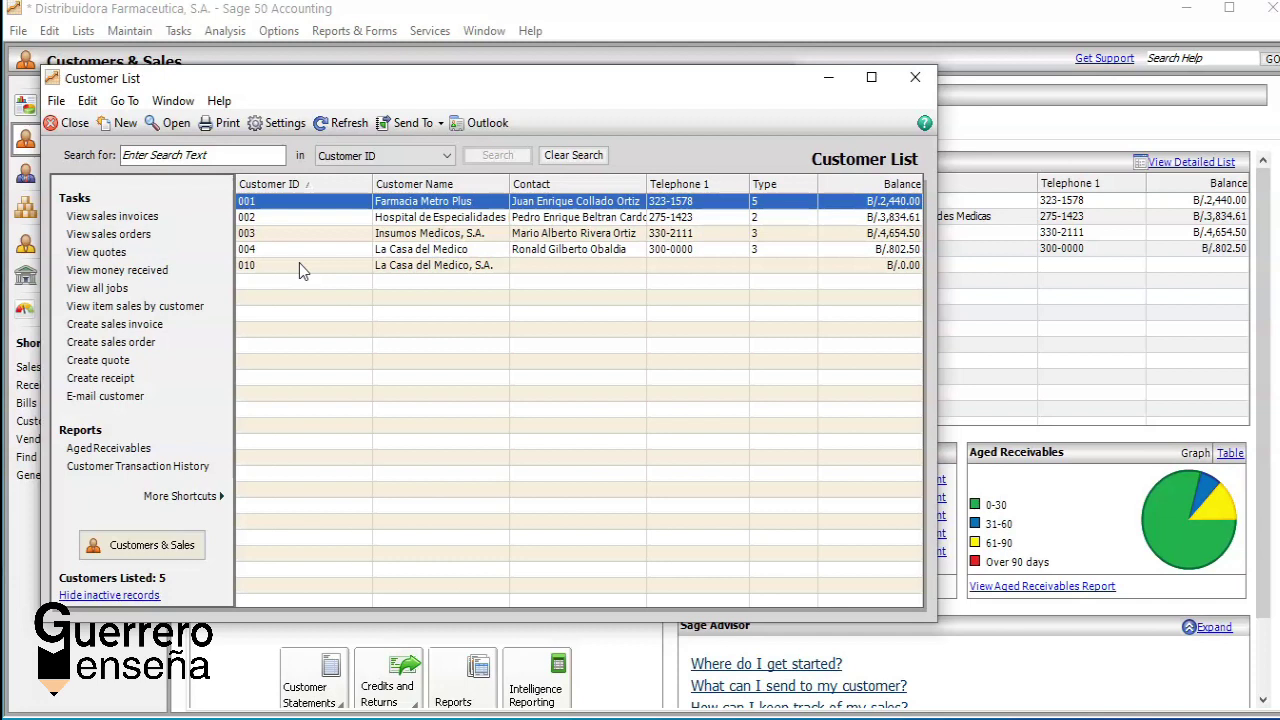
Step: Delete customer 010 La Casa del Medico, S.A., then close the Customer List and customer window
{"action": "double_click", "coordinate": [300, 270]}
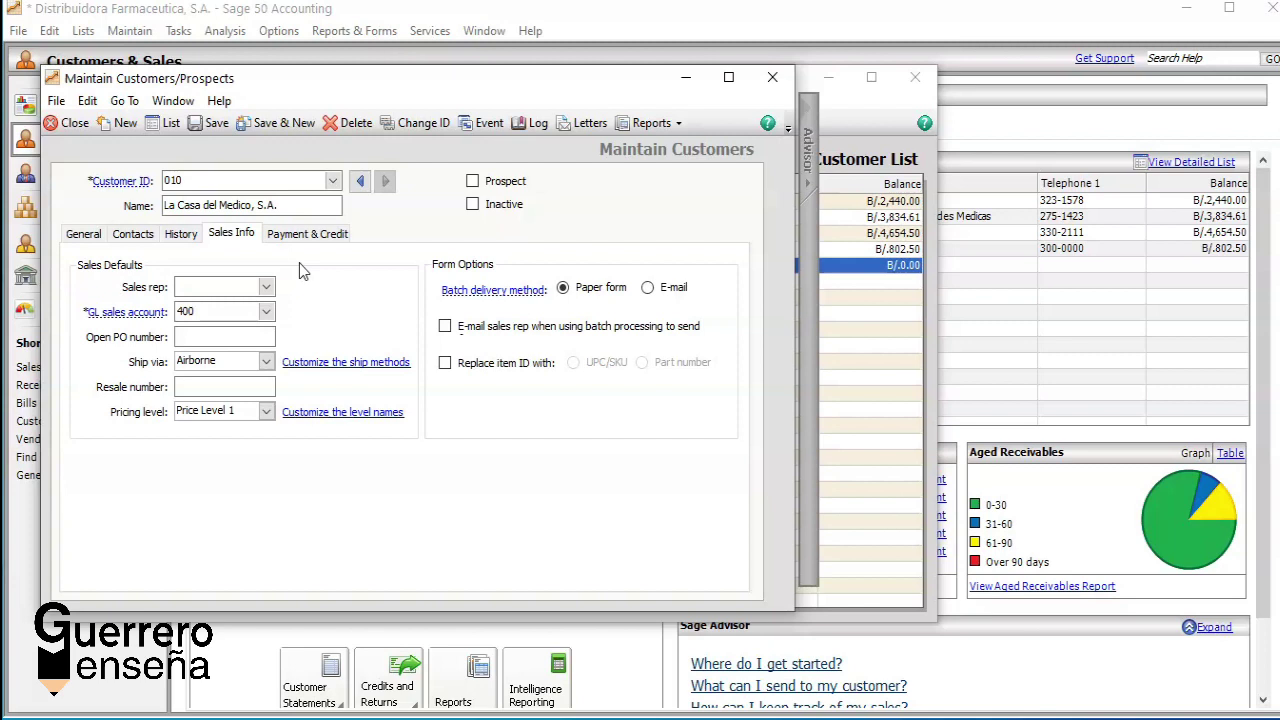
{"action": "left_click", "coordinate": [345, 122]}
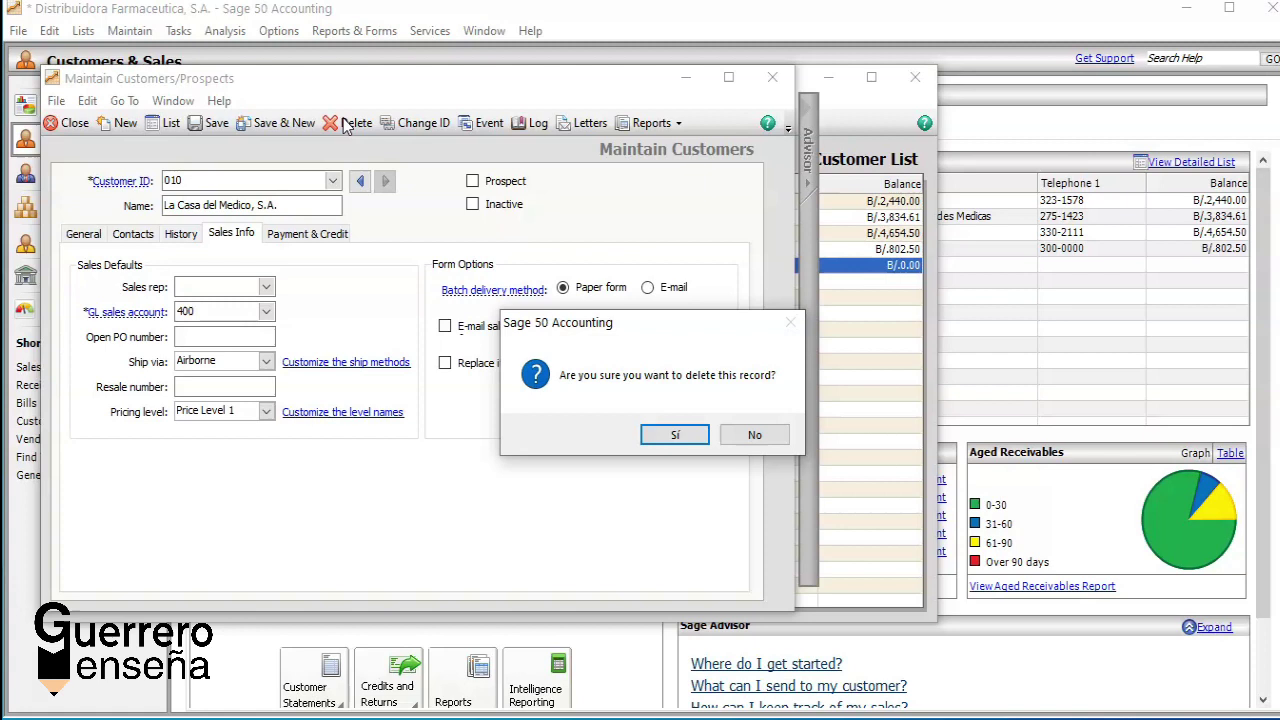
{"action": "left_click", "coordinate": [664, 434]}
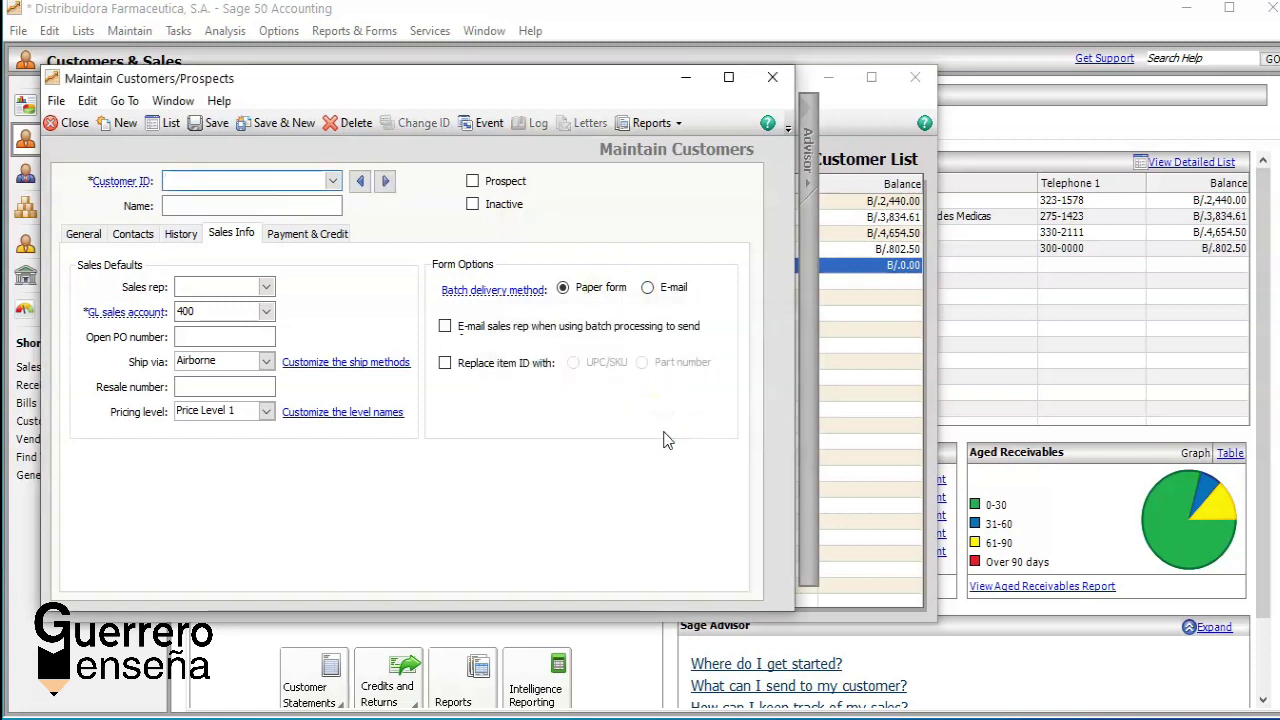
{"action": "left_click", "coordinate": [166, 122]}
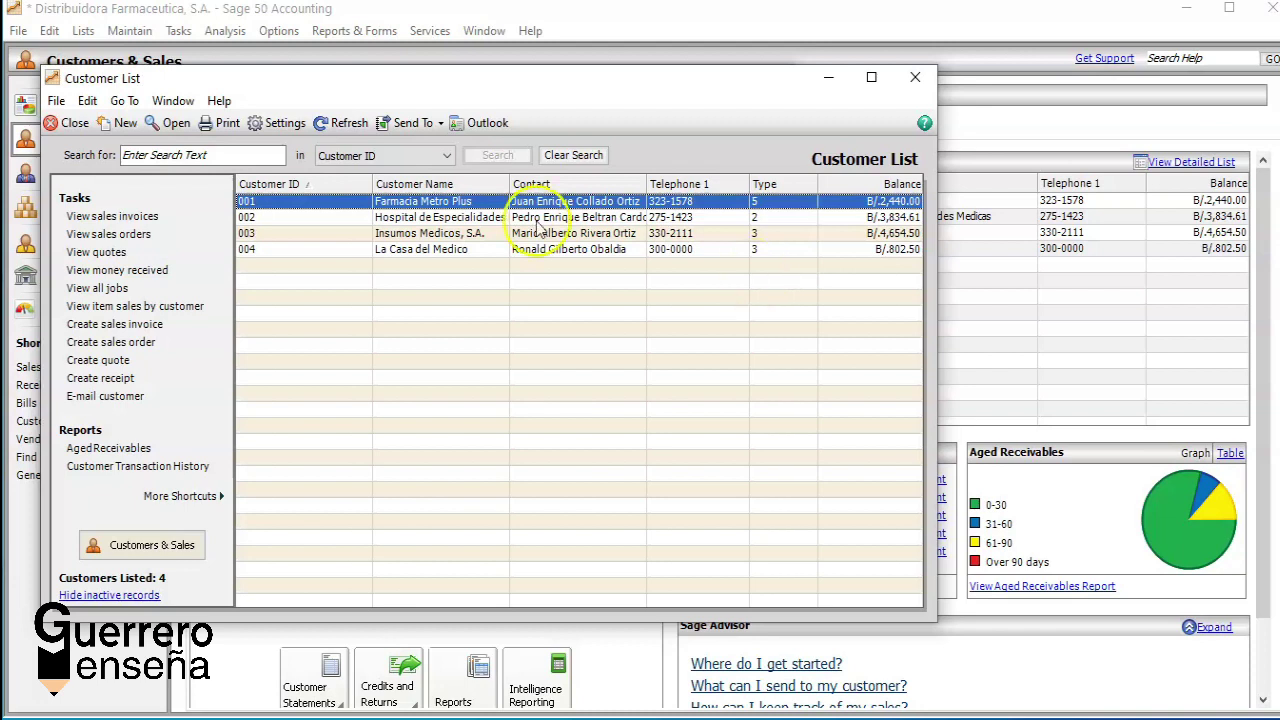
{"action": "left_click", "coordinate": [72, 123]}
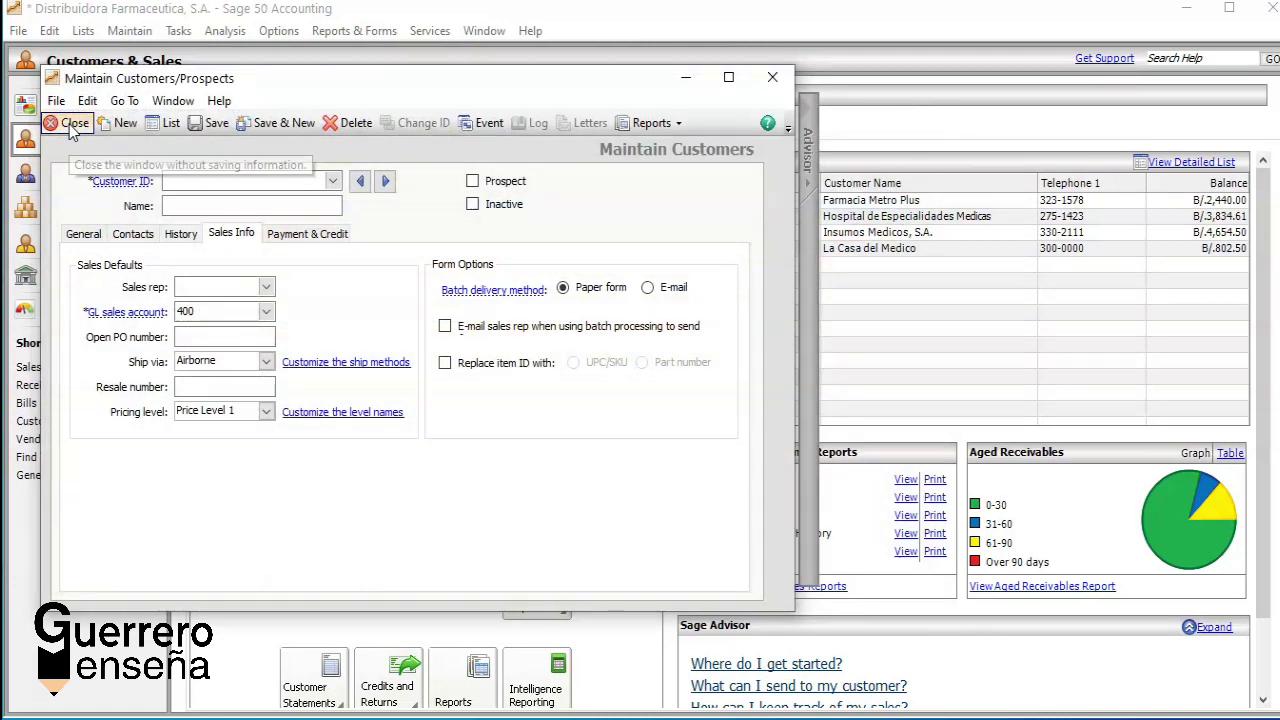
{"action": "left_click", "coordinate": [71, 125]}
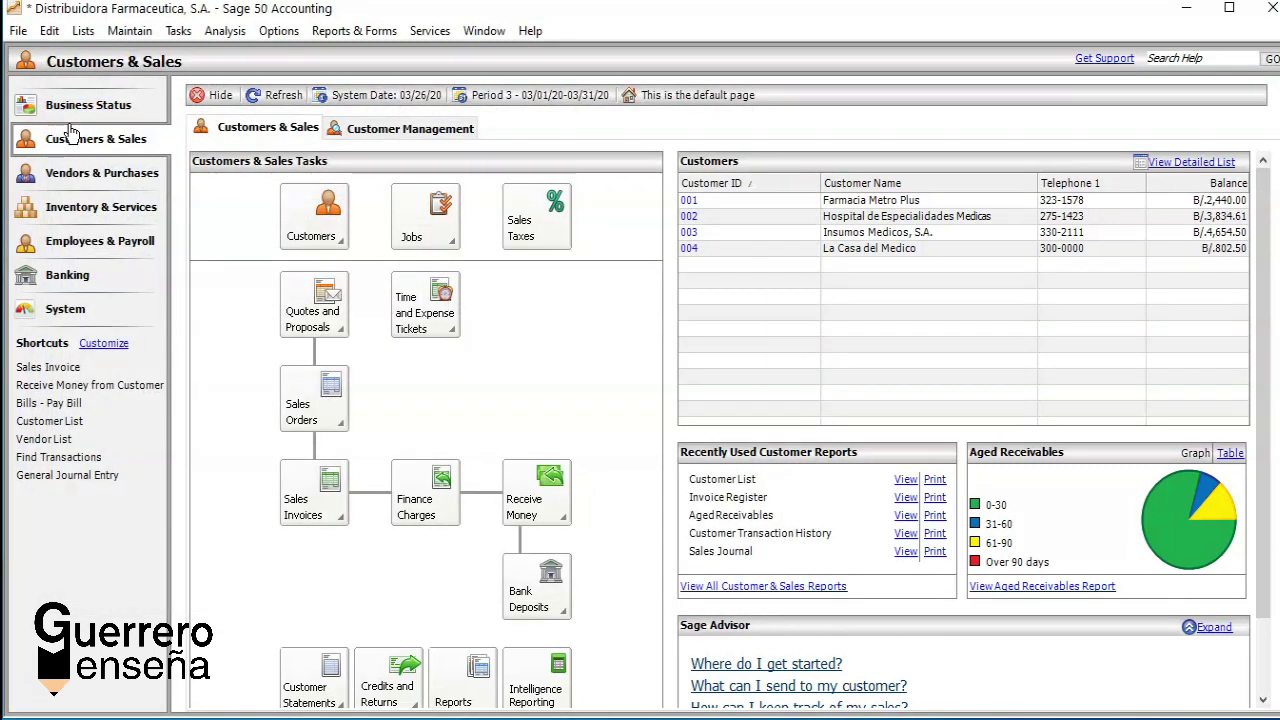
Step: Go to Vendors & Purchases and start a new vendor from the Vendors task menu
{"action": "left_click", "coordinate": [70, 172]}
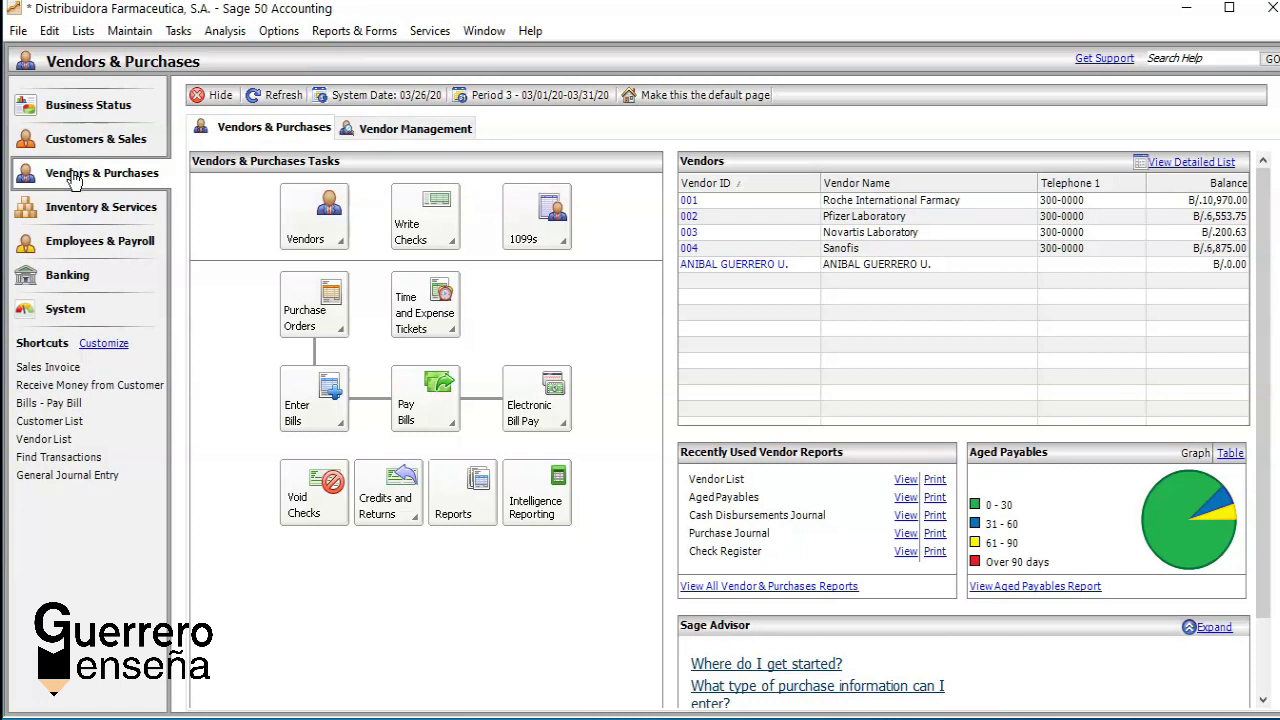
{"action": "left_click", "coordinate": [80, 178]}
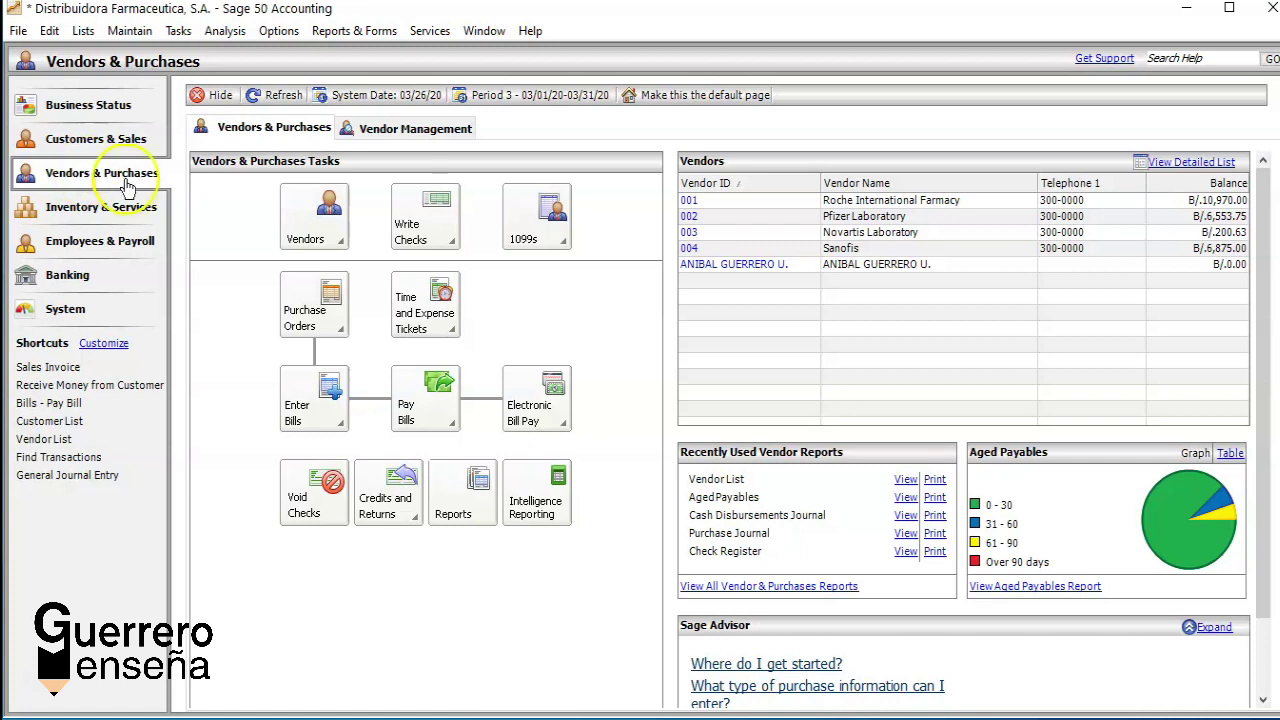
{"action": "left_click", "coordinate": [342, 240]}
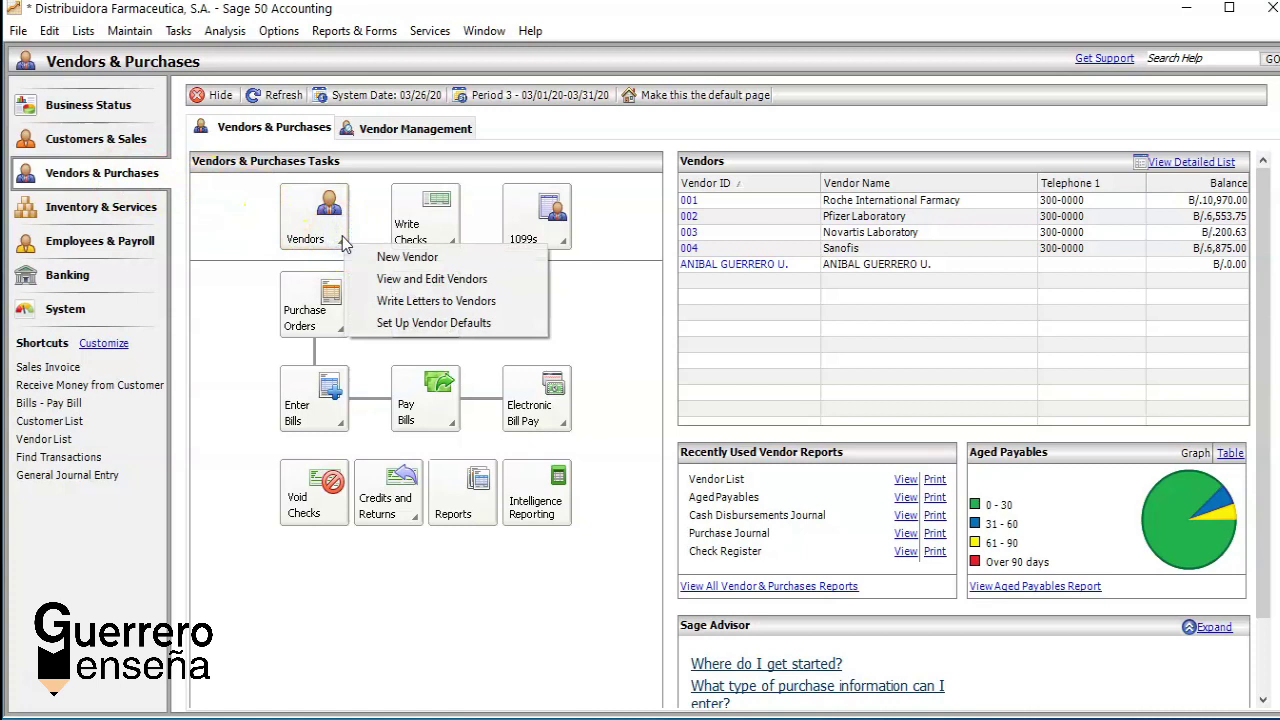
{"action": "left_click", "coordinate": [389, 259]}
{"action": "left_click", "coordinate": [400, 258]}
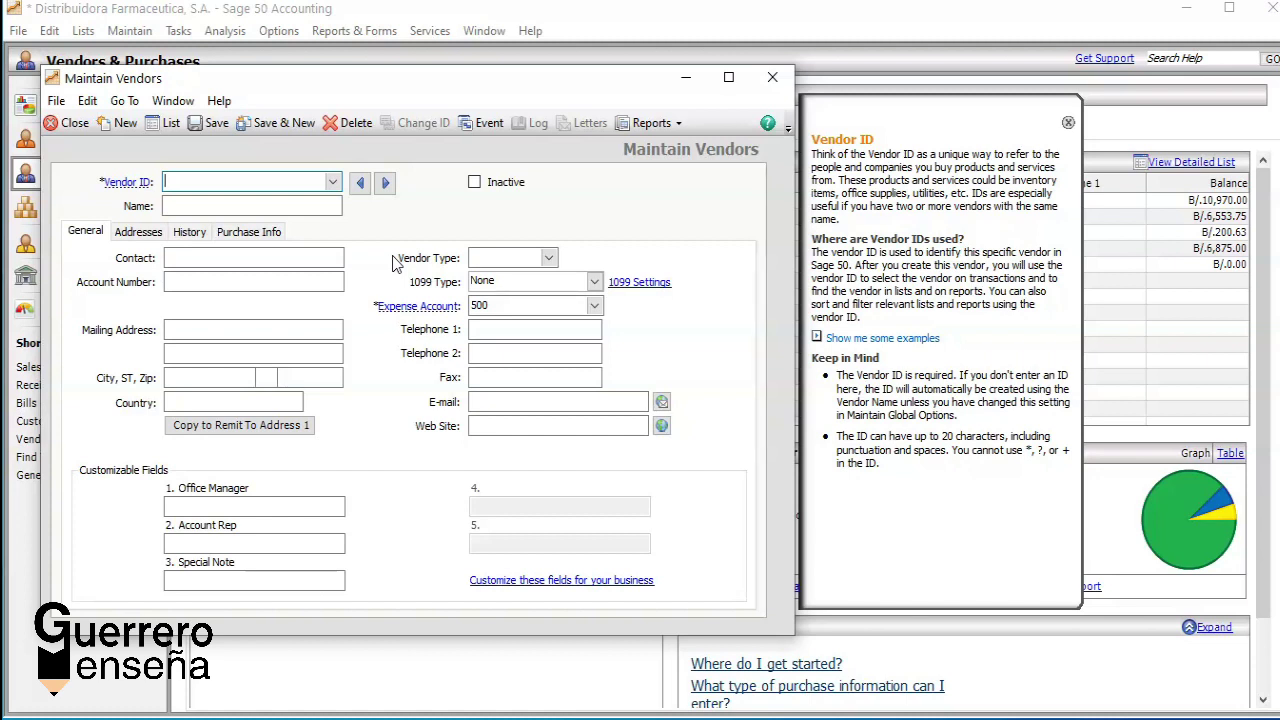
Step: Load vendor 001 Roche International Farmacy, keep expense account 500, and view its addresses
{"action": "left_click", "coordinate": [332, 182]}
{"action": "double_click", "coordinate": [308, 200]}
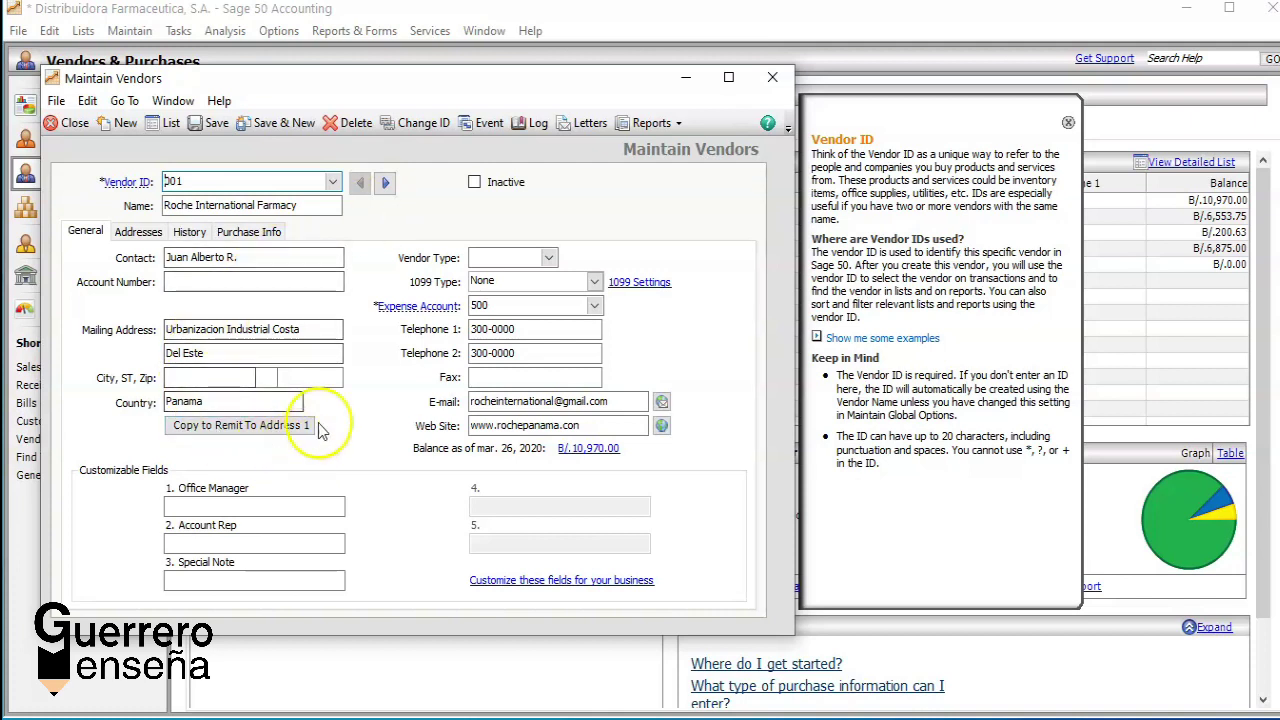
{"action": "left_click", "coordinate": [595, 306]}
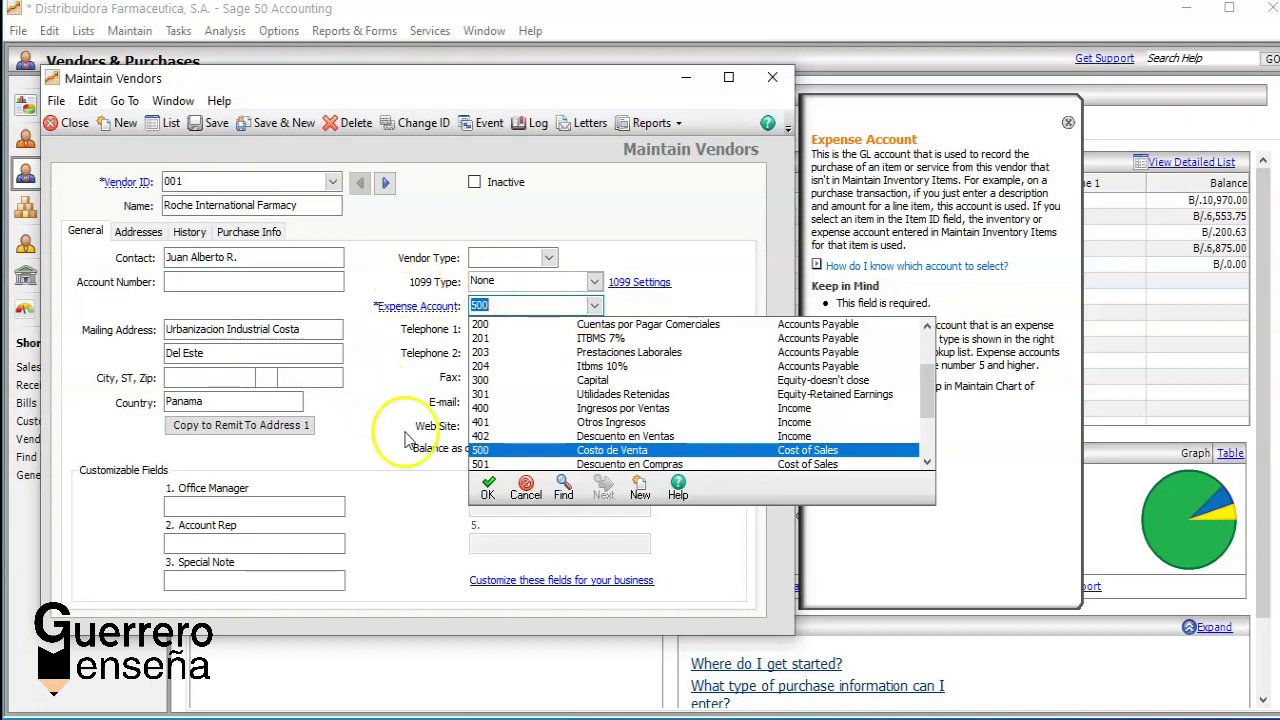
{"action": "left_click", "coordinate": [516, 484]}
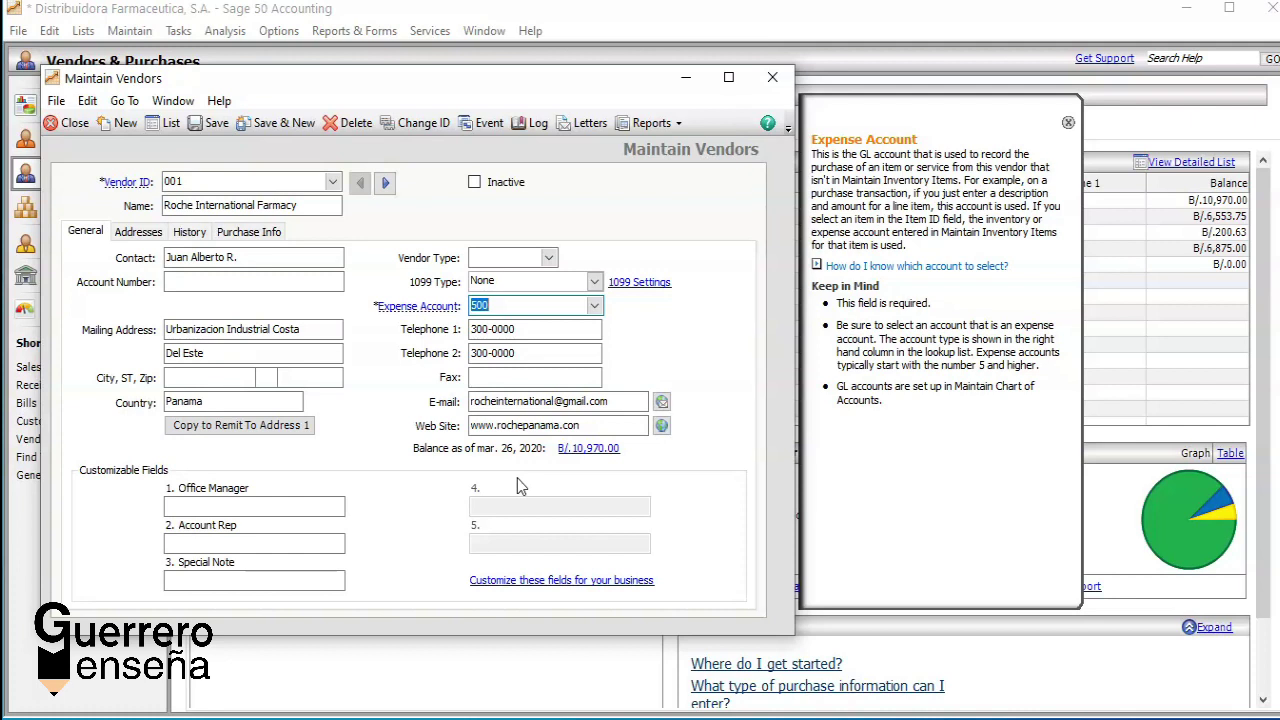
{"action": "left_click", "coordinate": [138, 231]}
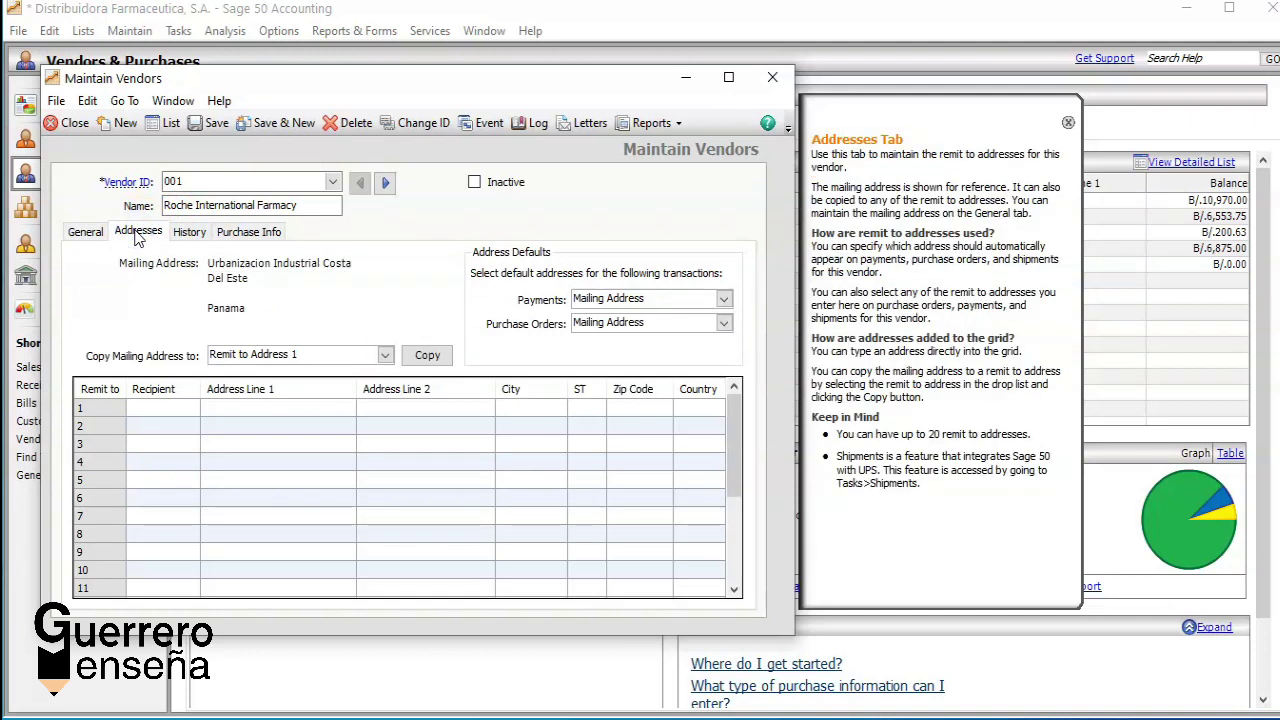
Step: Show vendor 001's history with purchases of 8,025.00, 1,670.00 and 1,275.00
{"action": "left_click", "coordinate": [189, 240]}
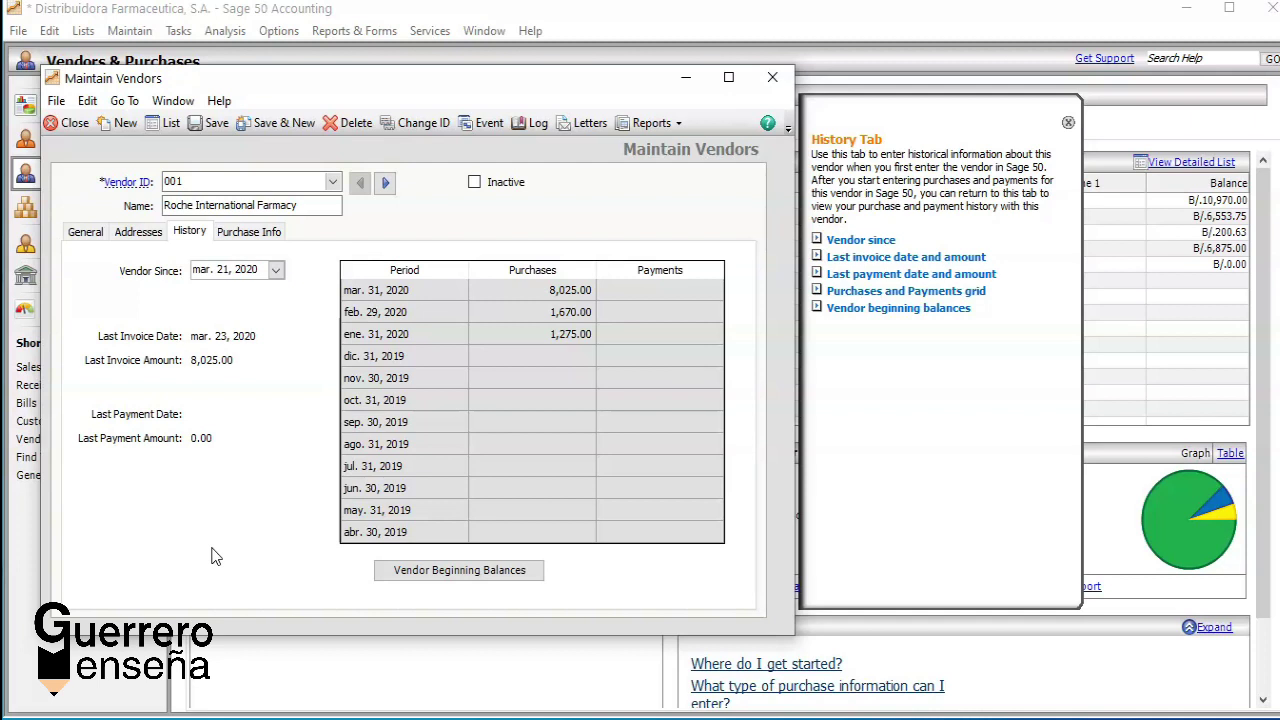
Step: Open vendor 001's beginning balances: invoices 4174, 7850 and 9130 totalling 2,945.00
{"action": "left_click", "coordinate": [412, 576]}
{"action": "left_click", "coordinate": [420, 569]}
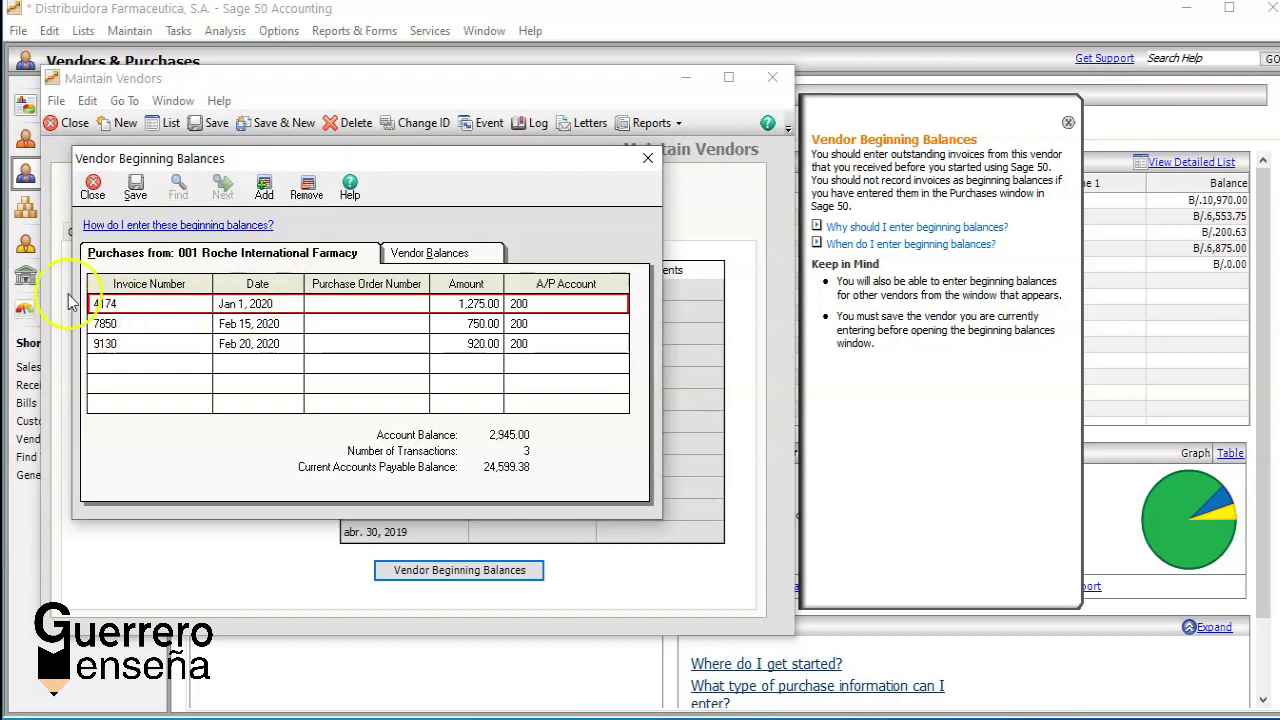
Step: Save vendor 001's 2,945.00 beginning balances and close the window
{"action": "left_click", "coordinate": [140, 194]}
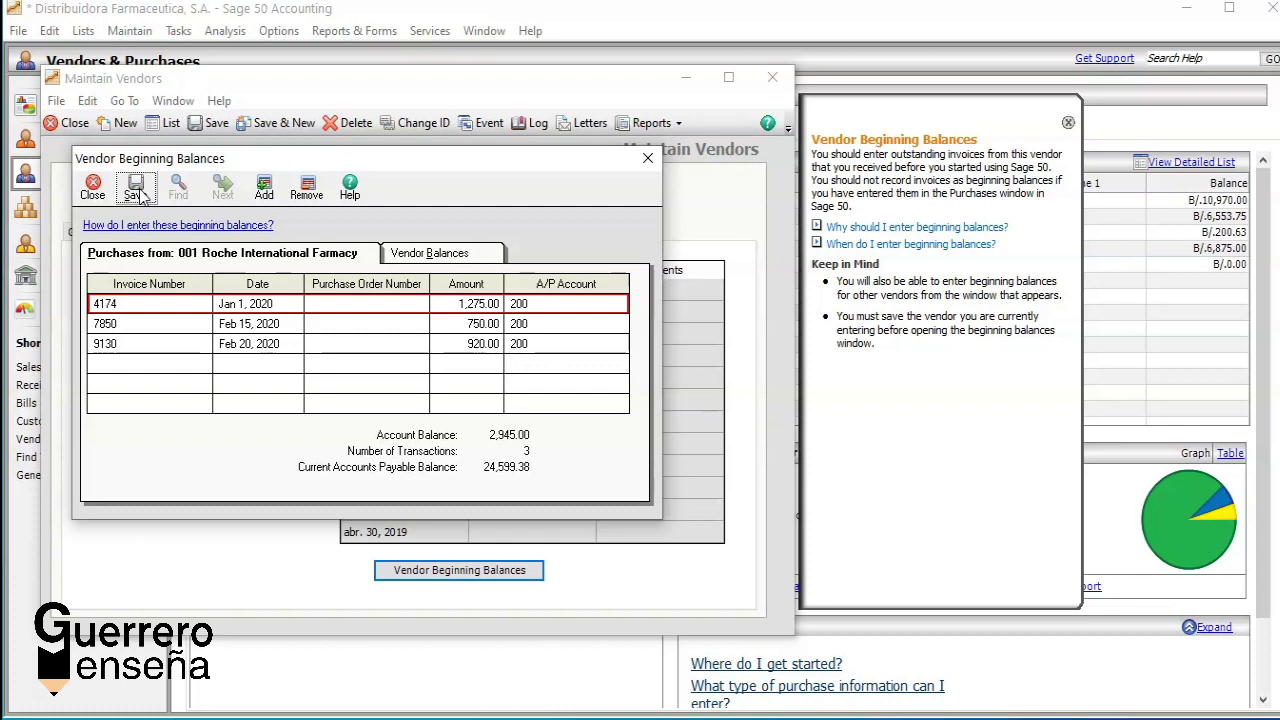
{"action": "left_click", "coordinate": [89, 184]}
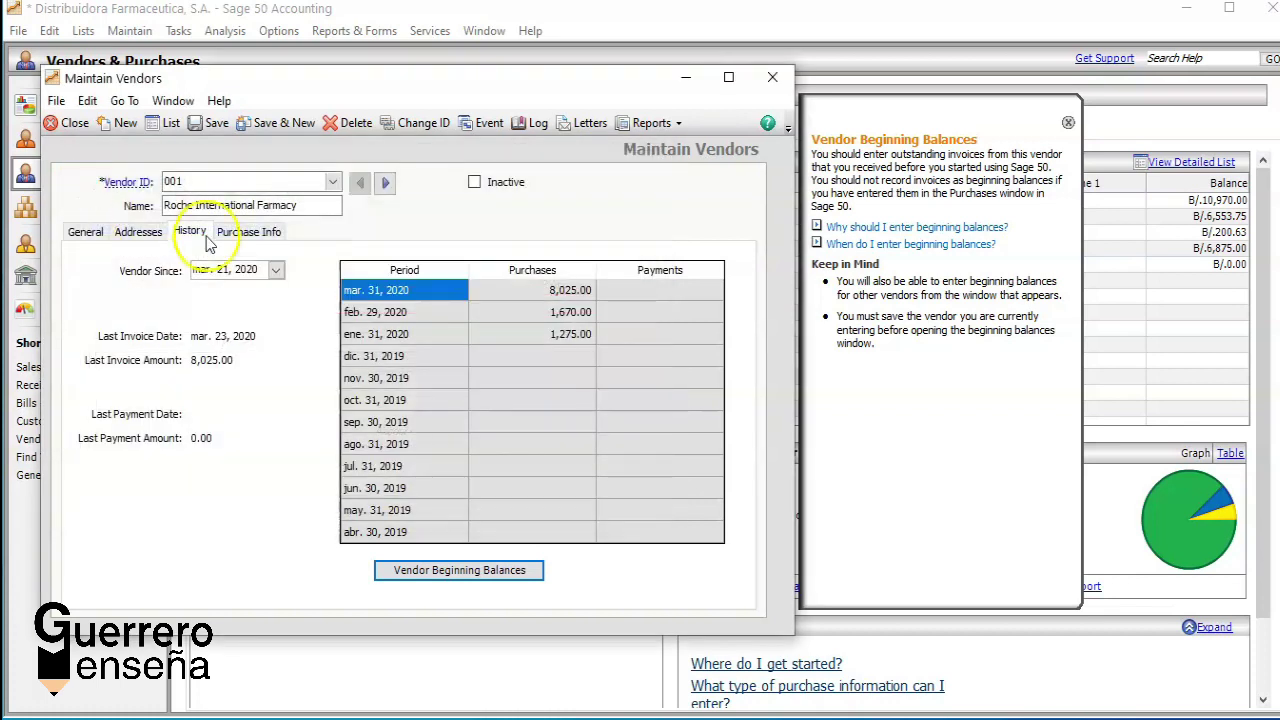
Step: Show vendor 001's purchase info: Airborne shipping, C.O.D. terms, 5,000.00 credit limit
{"action": "left_click", "coordinate": [240, 233]}
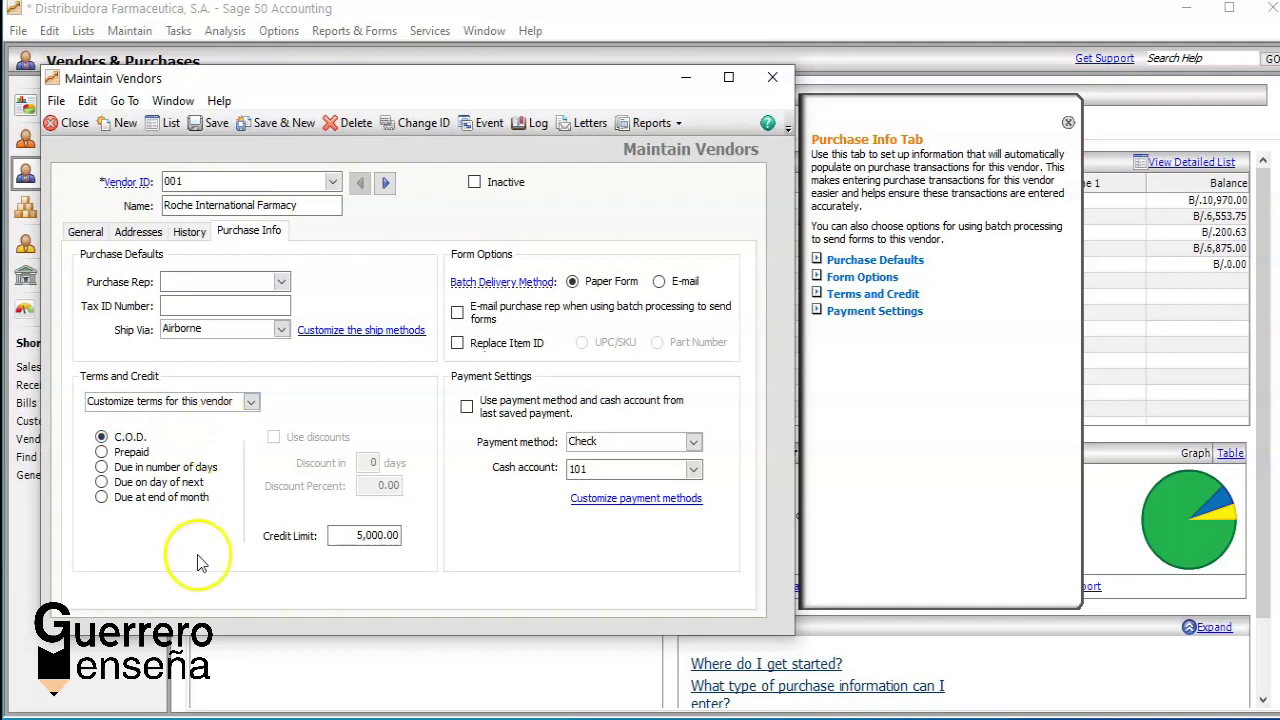
Step: Change vendor 001's credit limit from 5,000.00 to 15,000.00
{"action": "left_click", "coordinate": [350, 540]}
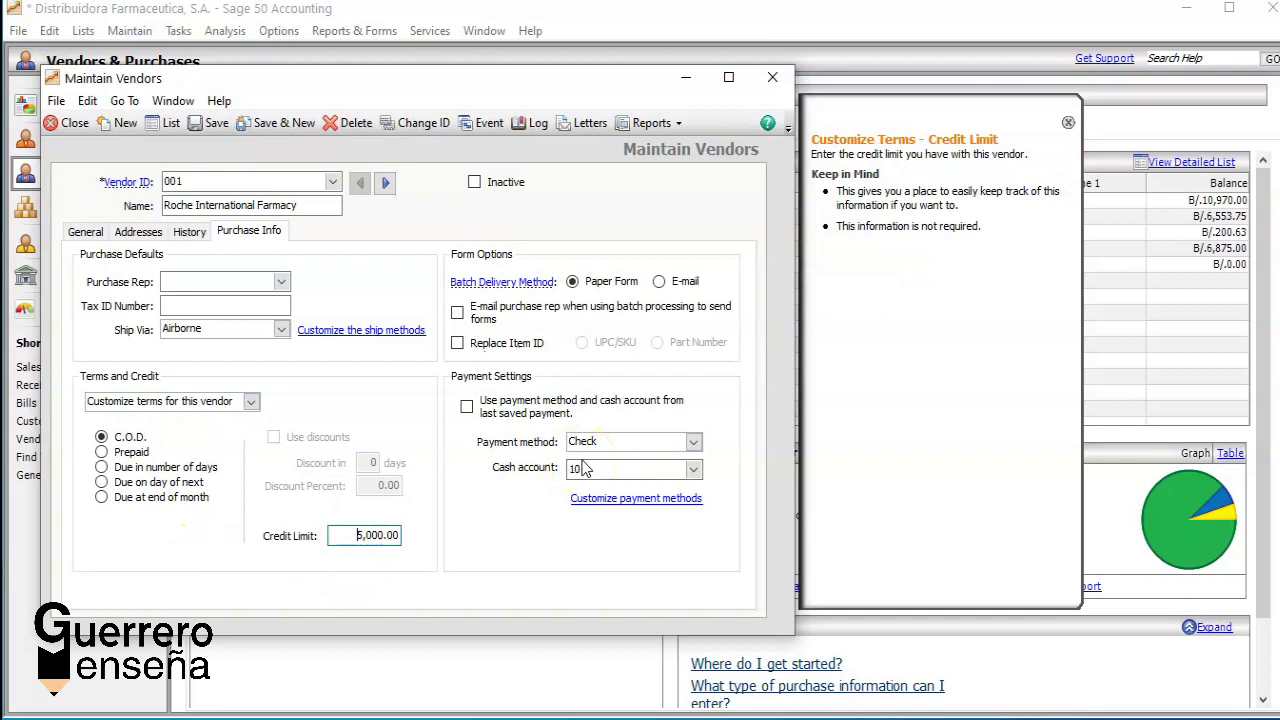
{"action": "type", "text": "1"}
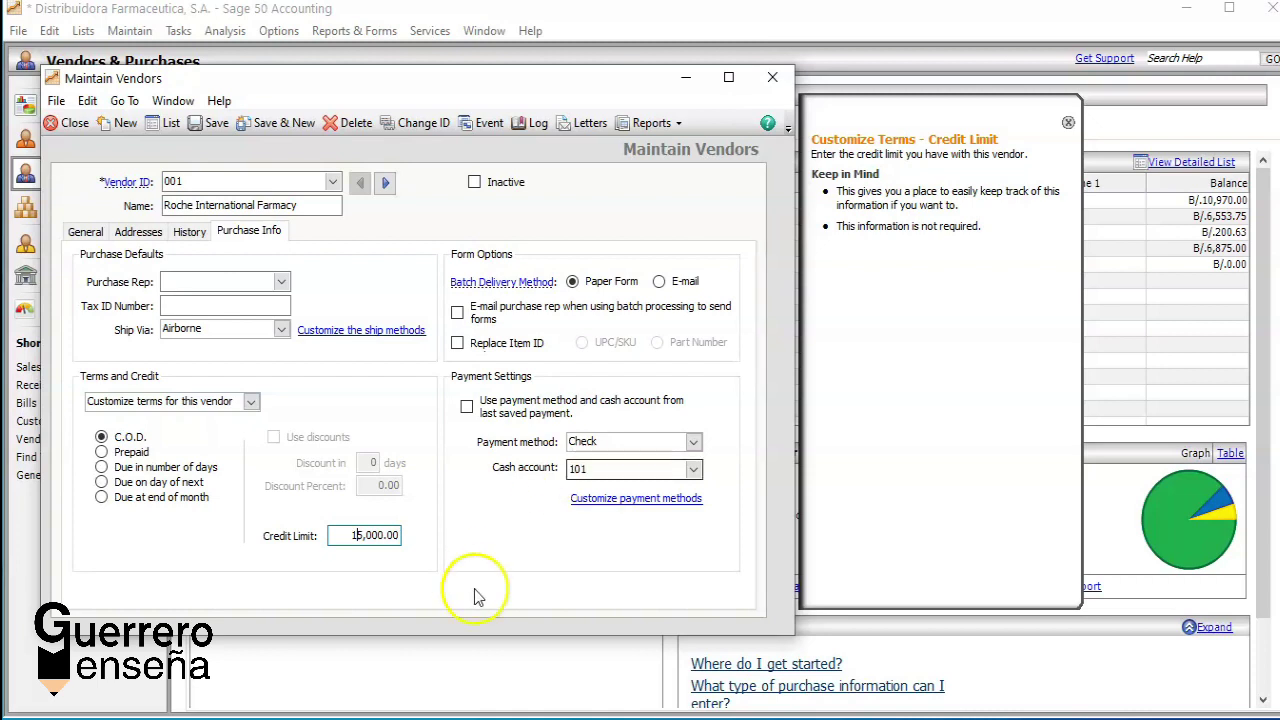
{"action": "left_click", "coordinate": [694, 443]}
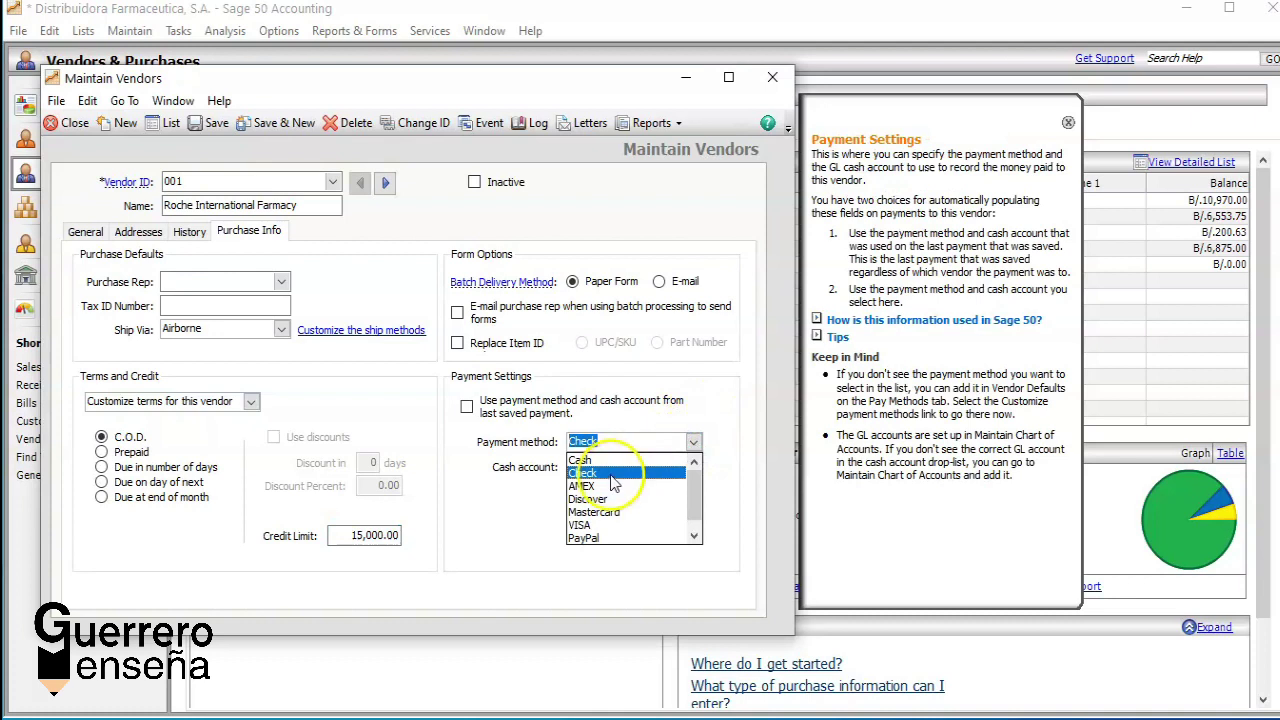
Step: Keep Check as the payment method and select cash account 101 Banco General
{"action": "left_click", "coordinate": [612, 473]}
{"action": "left_click", "coordinate": [694, 470]}
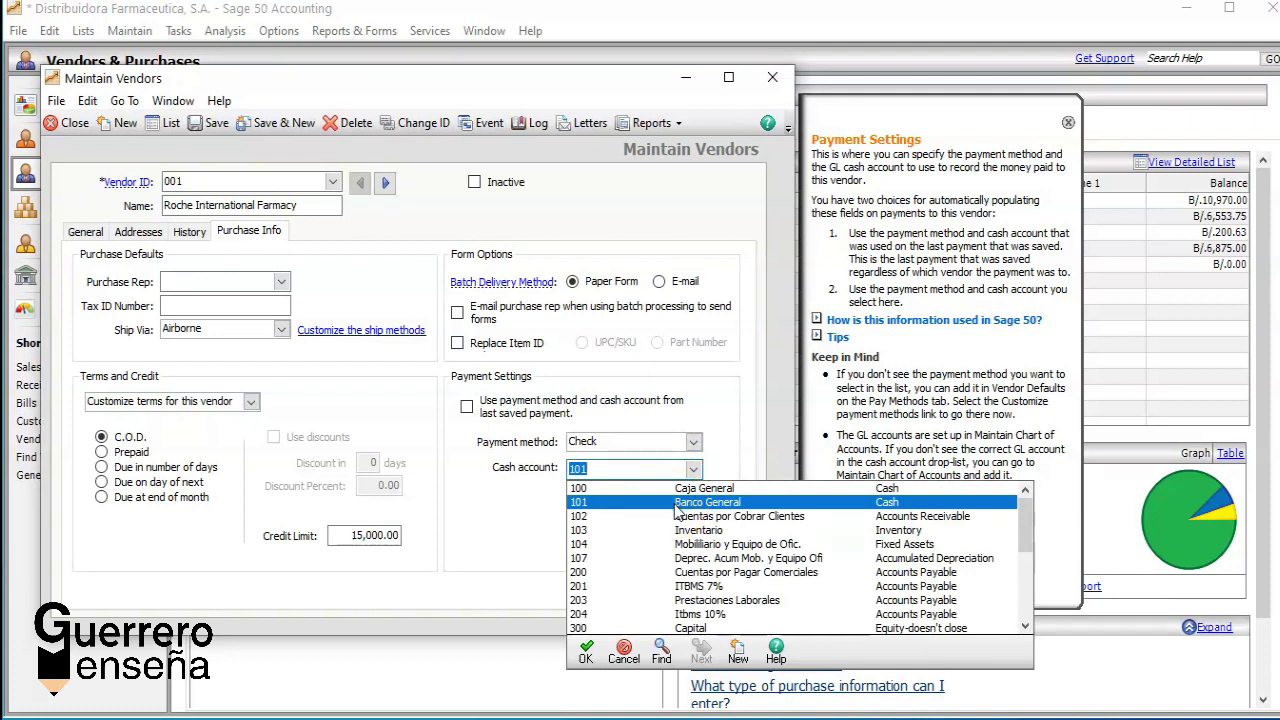
{"action": "left_click", "coordinate": [676, 503]}
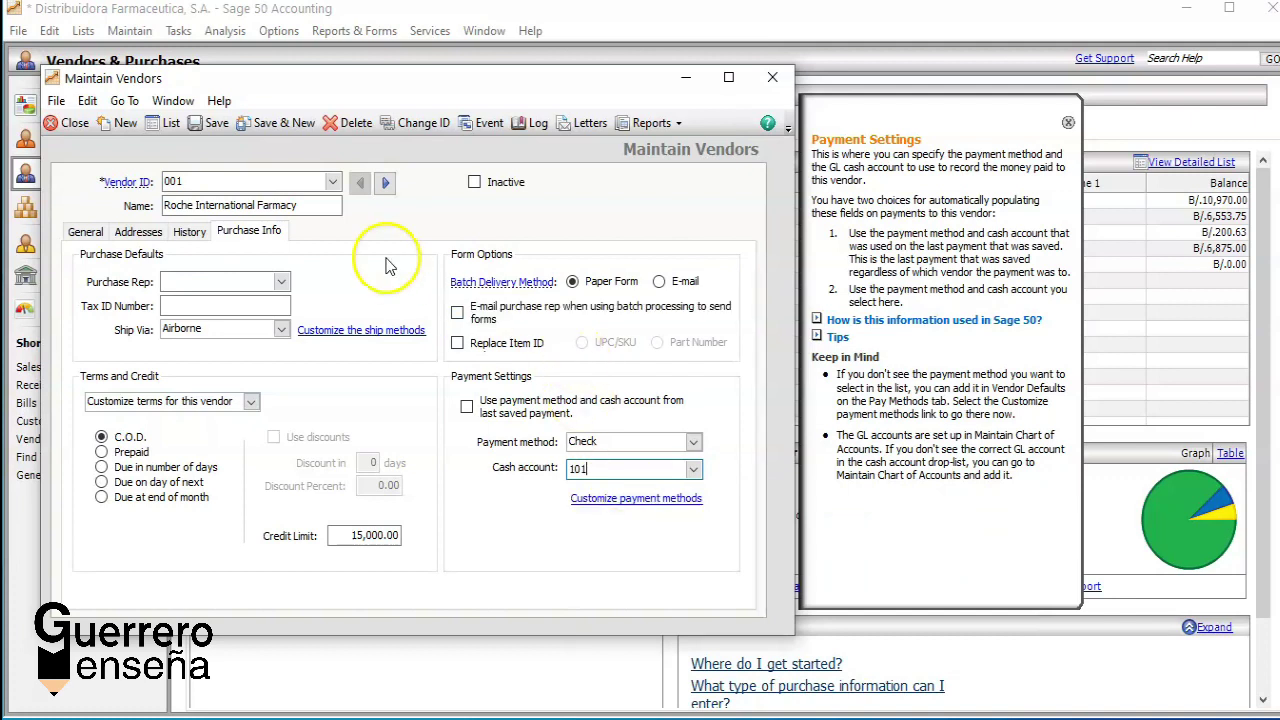
Step: Save vendor 001, look over the vendor list twice, and close Maintain Vendors
{"action": "left_click", "coordinate": [280, 123]}
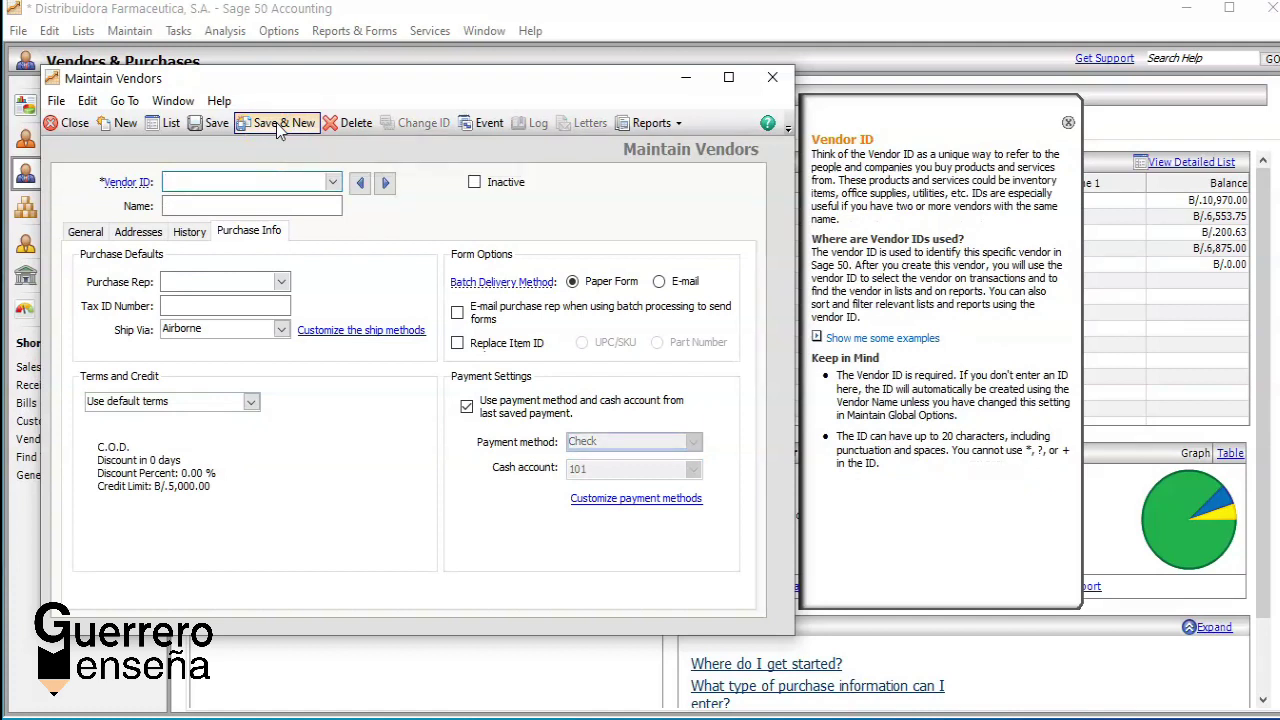
{"action": "left_click", "coordinate": [172, 123]}
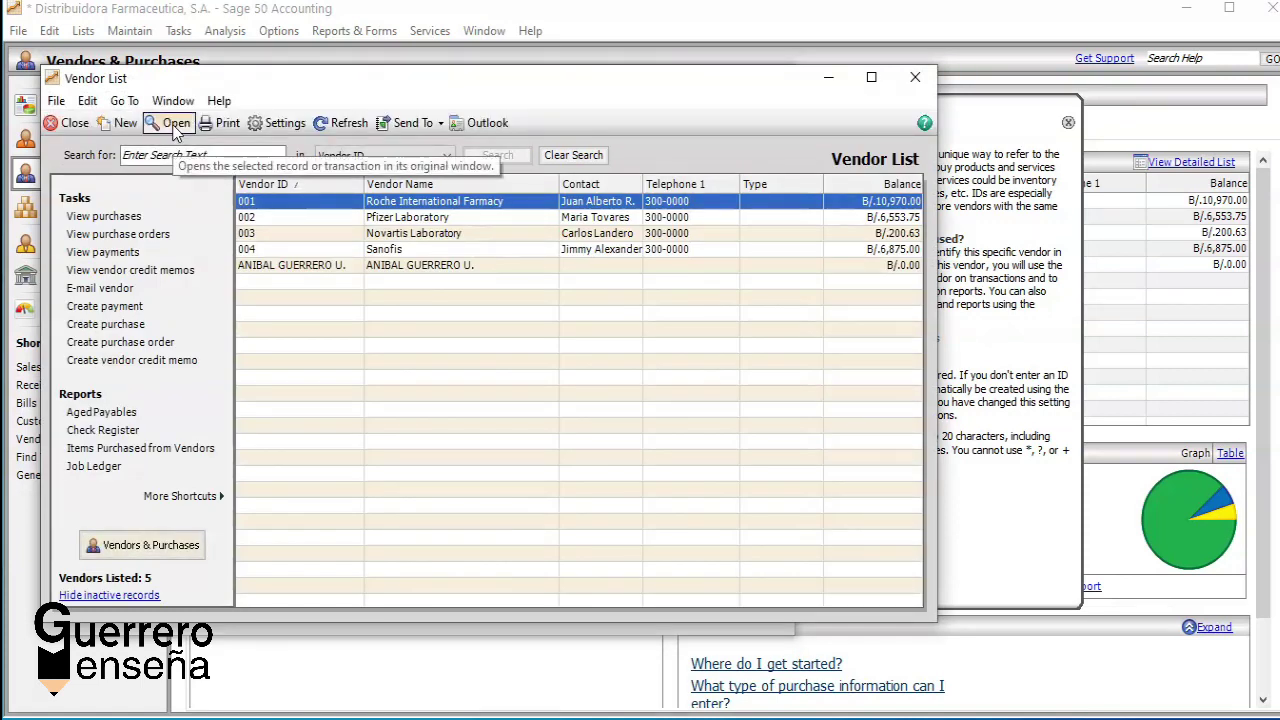
{"action": "left_click", "coordinate": [68, 123]}
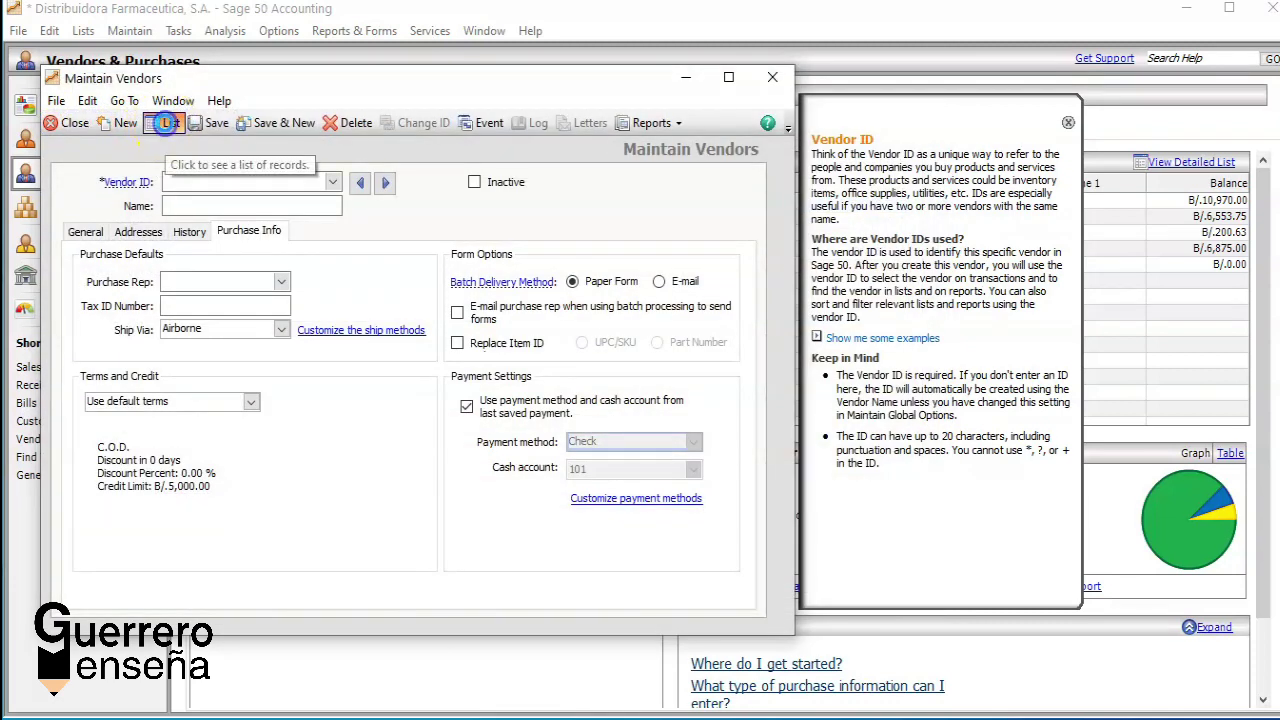
{"action": "left_click", "coordinate": [165, 122]}
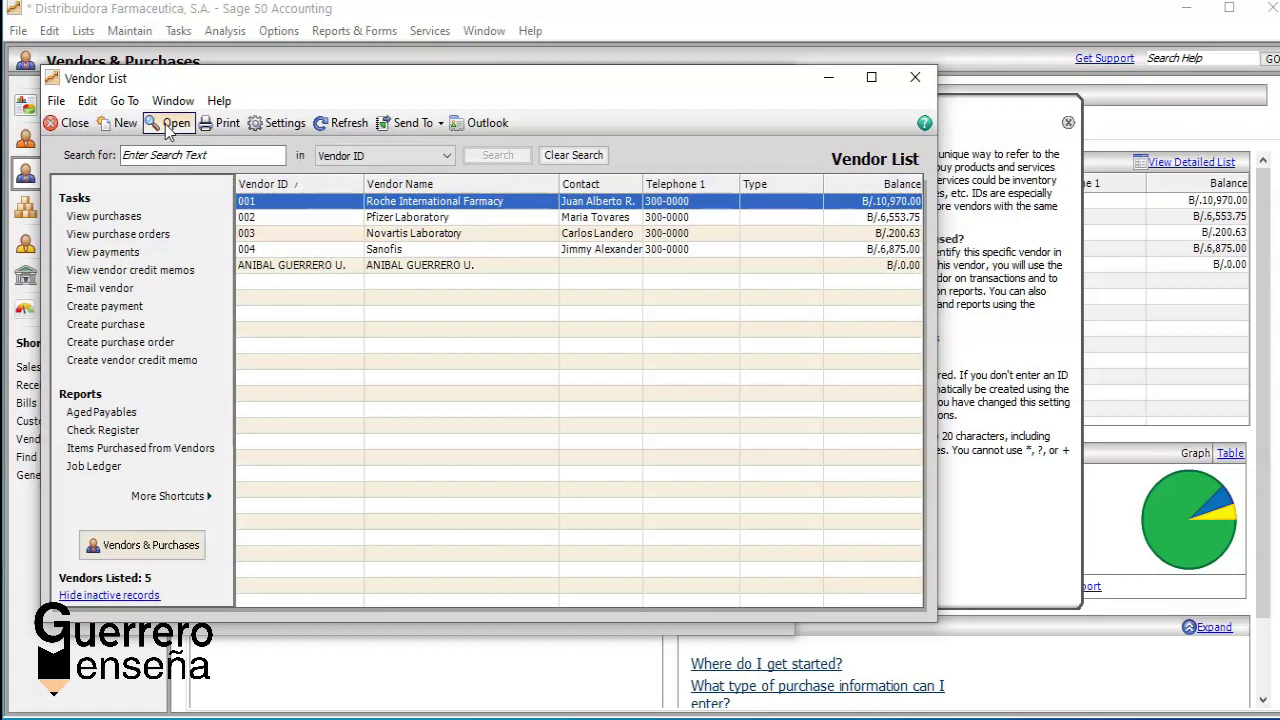
{"action": "left_click", "coordinate": [68, 124]}
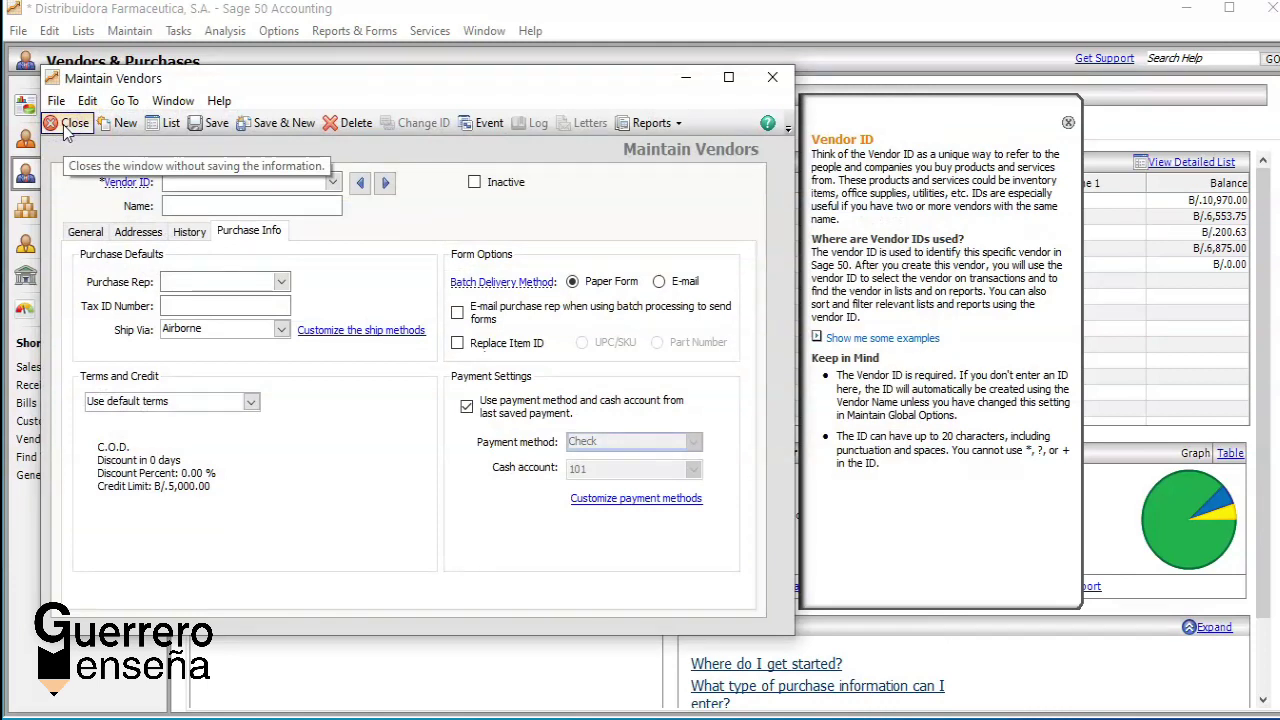
{"action": "left_click", "coordinate": [70, 124]}
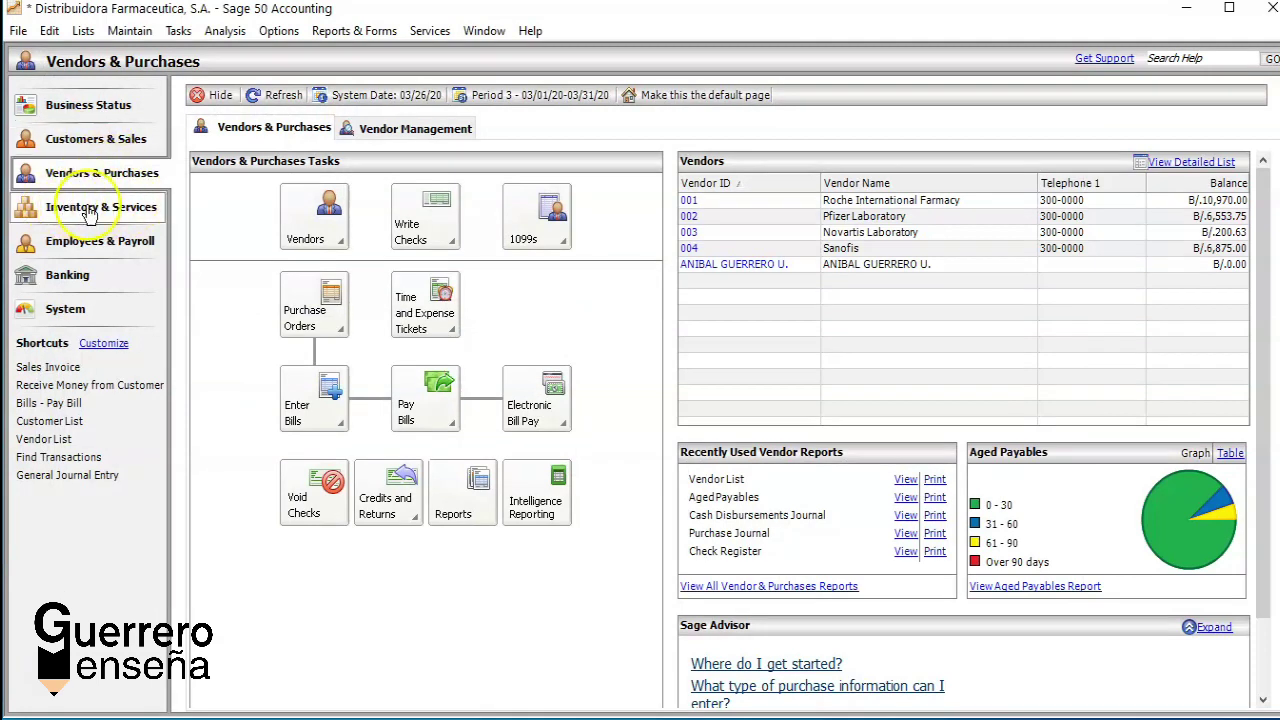
Step: From Inventory & Services, start a new inventory item and bring up the Item ID lookup
{"action": "left_click", "coordinate": [94, 205]}
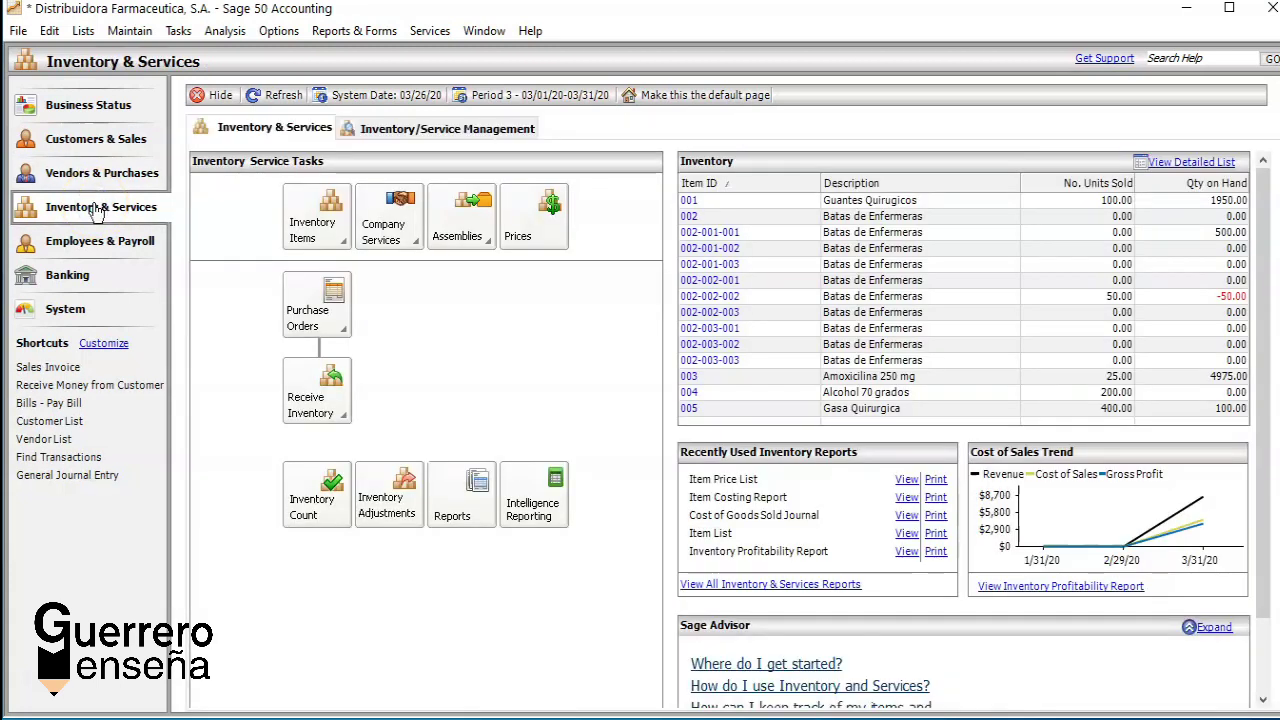
{"action": "left_click", "coordinate": [340, 250]}
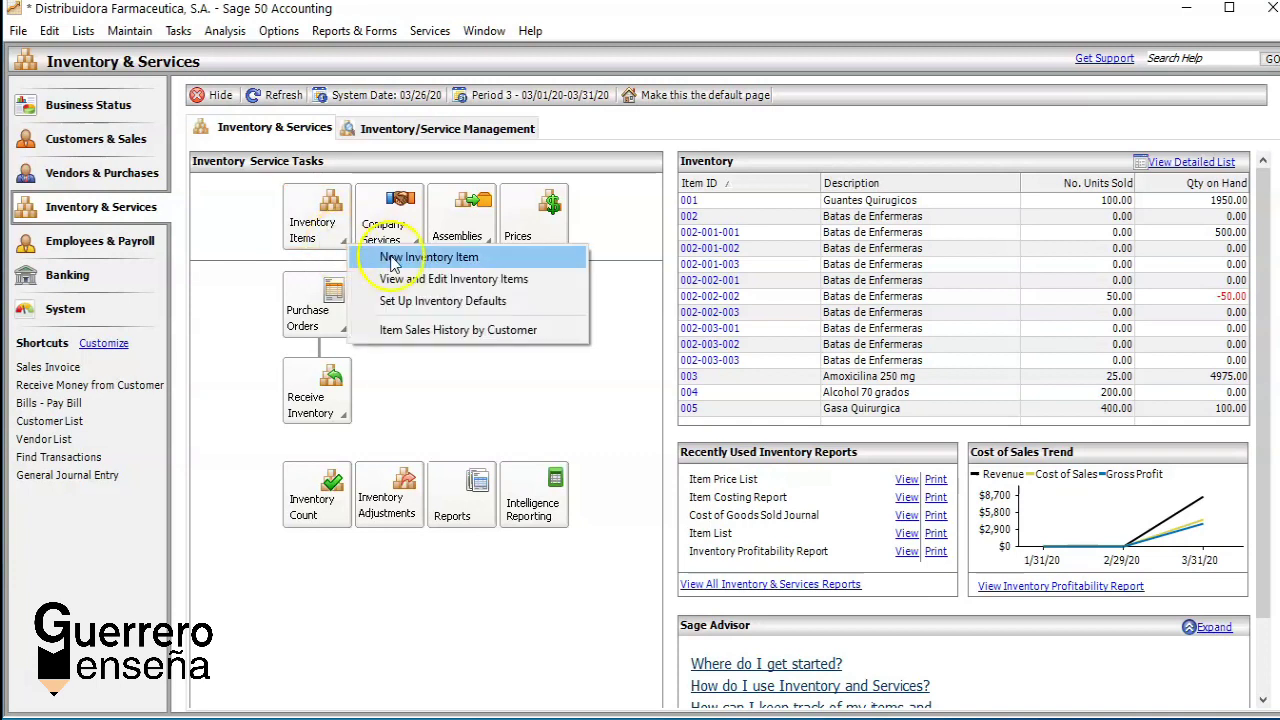
{"action": "left_click", "coordinate": [446, 256]}
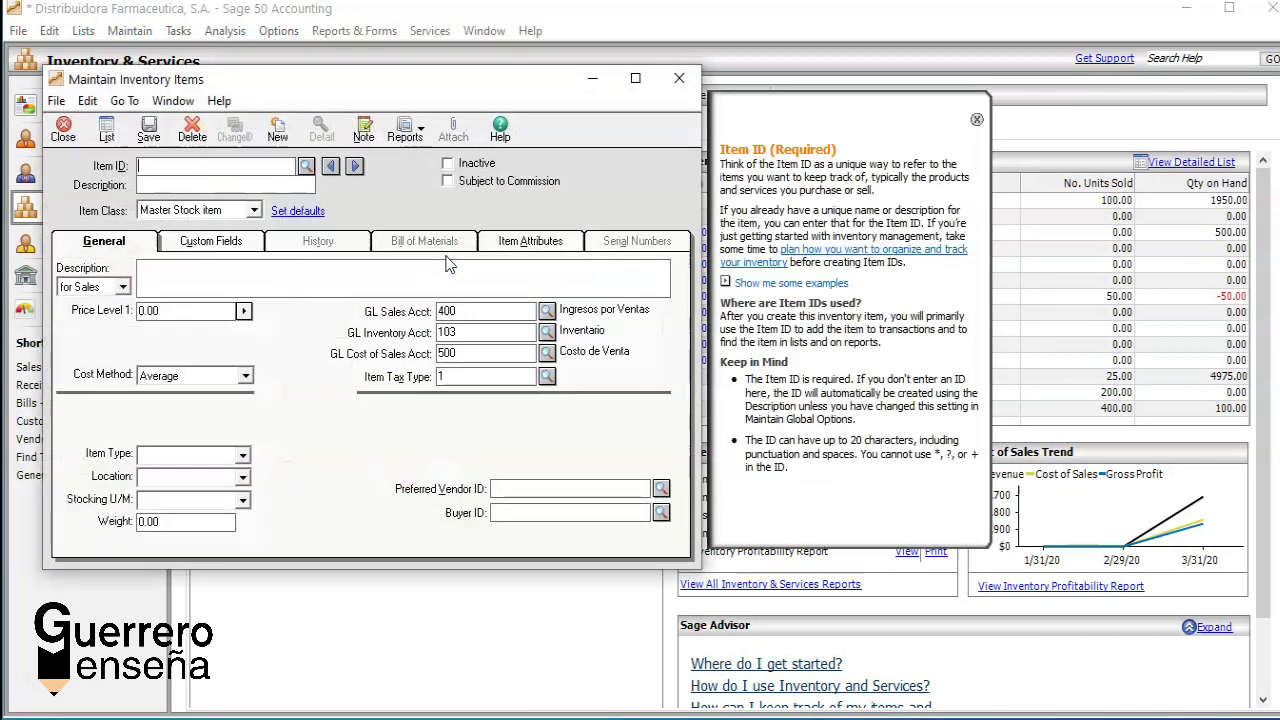
{"action": "left_click", "coordinate": [306, 166]}
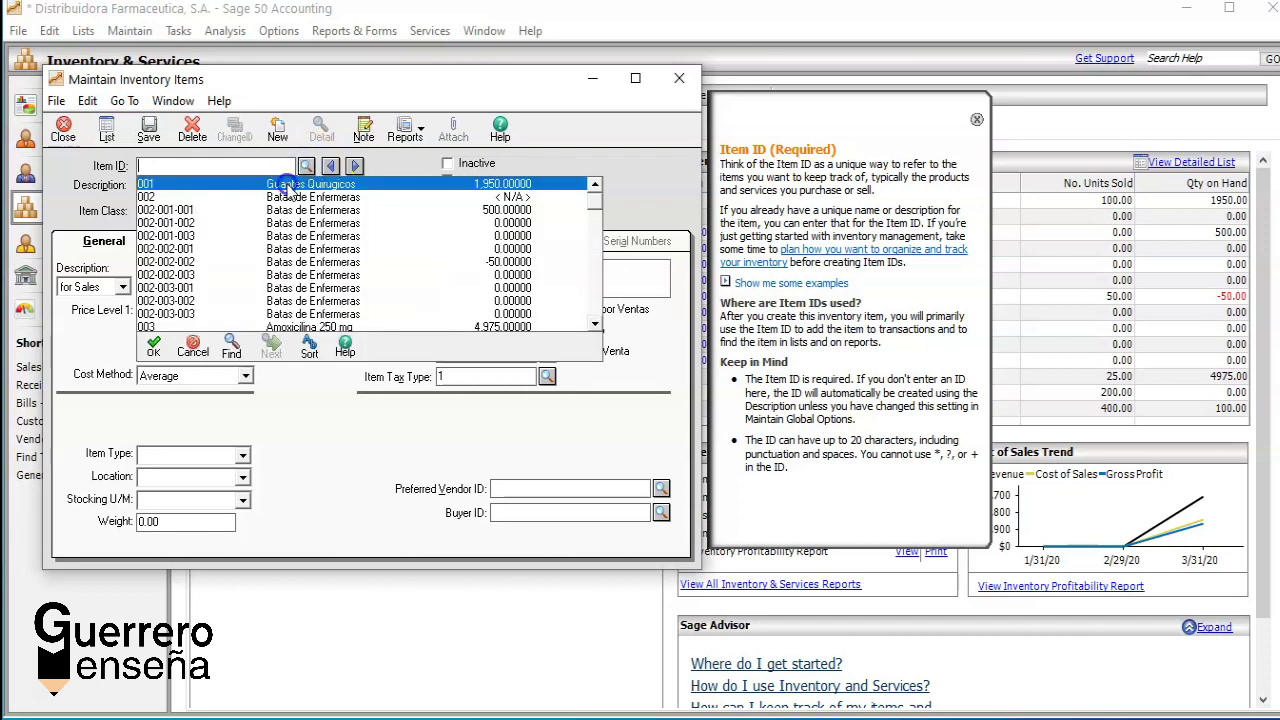
Step: Load item 001 Guantes Quirugicos and open its Multiple Price Levels dialog
{"action": "double_click", "coordinate": [288, 184]}
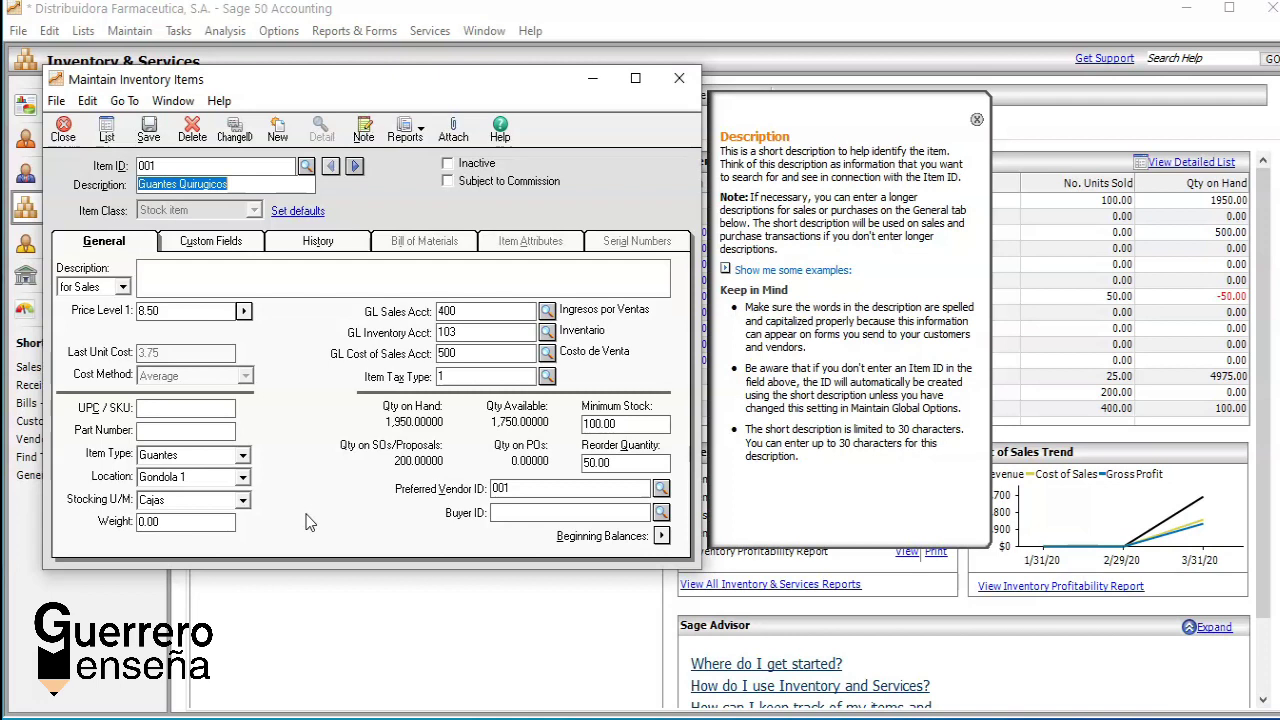
{"action": "left_click", "coordinate": [244, 313]}
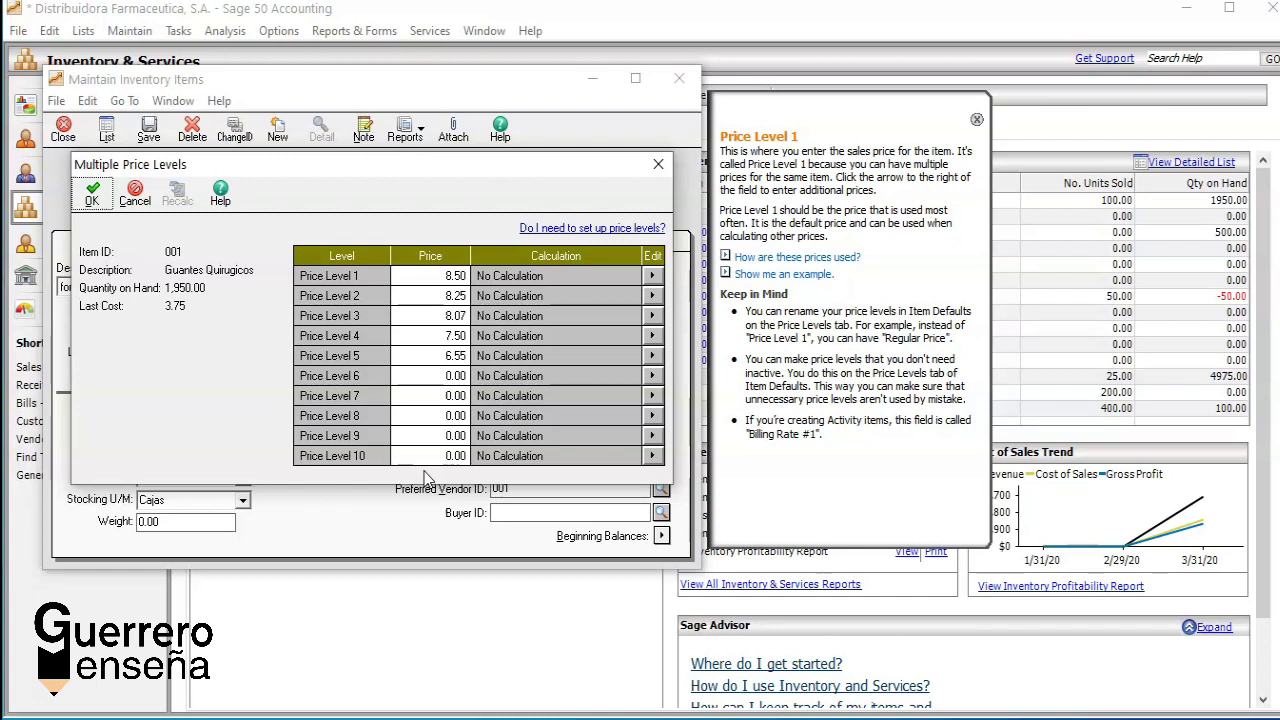
Step: Check item 001's Price Level 1 and Price Level 5 prices, then close the dialog
{"action": "left_click", "coordinate": [440, 276]}
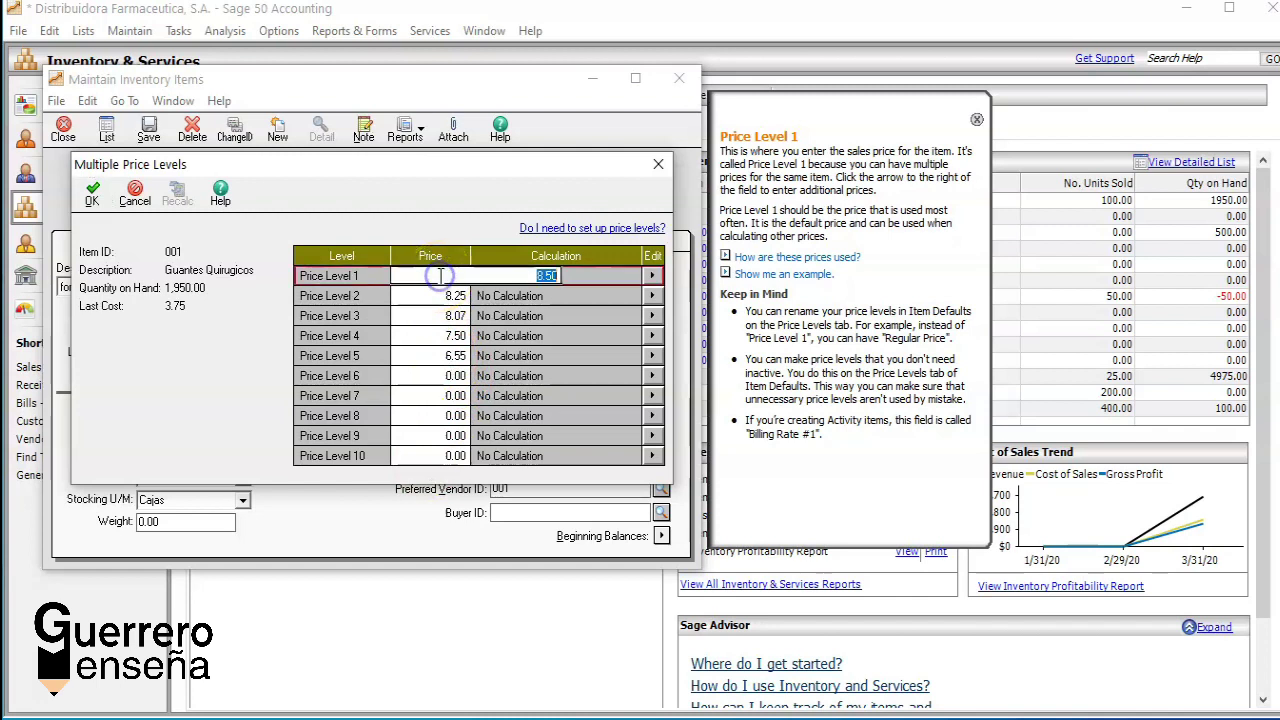
{"action": "left_click", "coordinate": [418, 356]}
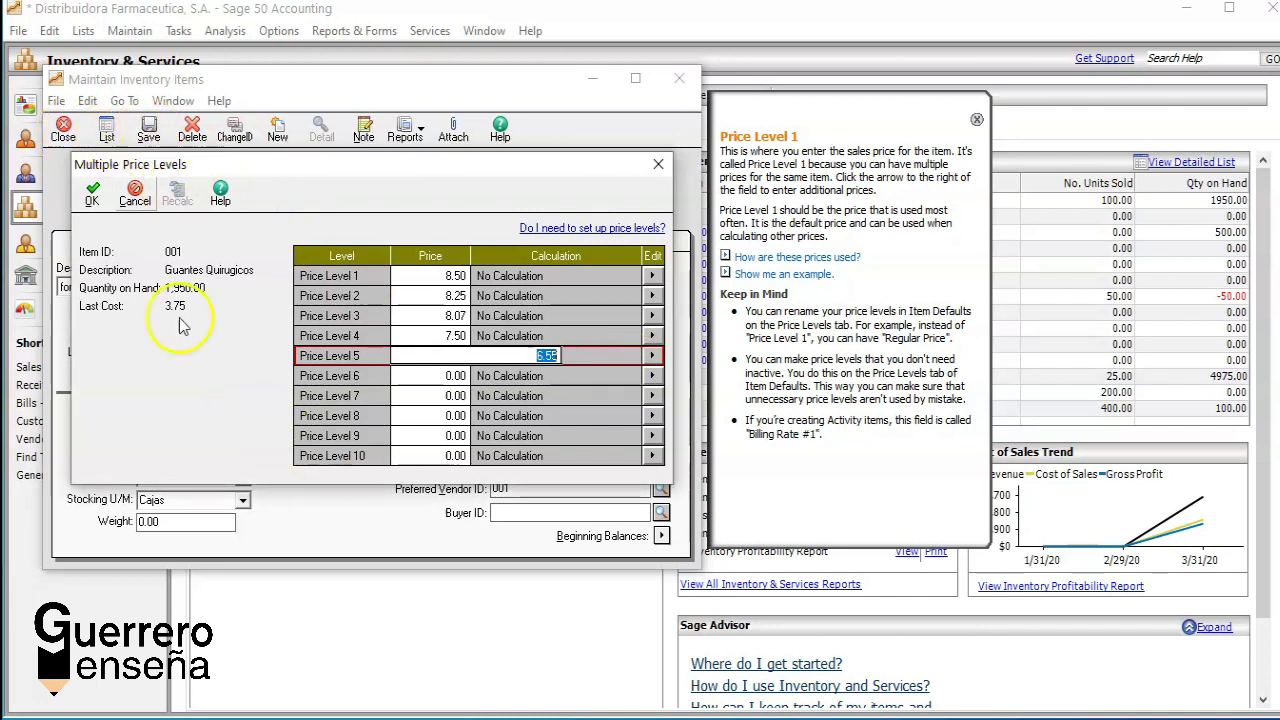
{"action": "left_click", "coordinate": [135, 196]}
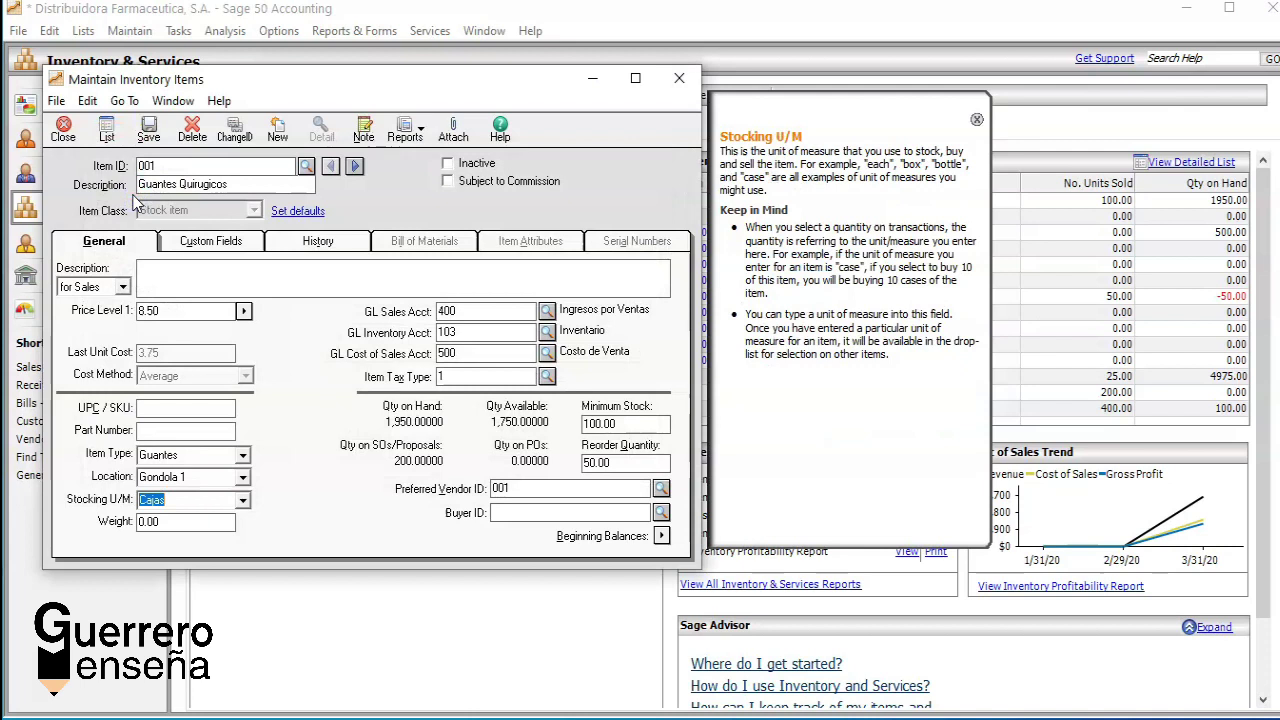
Step: Open the Item Type dropdown for item 001, currently set to Guantes
{"action": "left_click", "coordinate": [171, 350]}
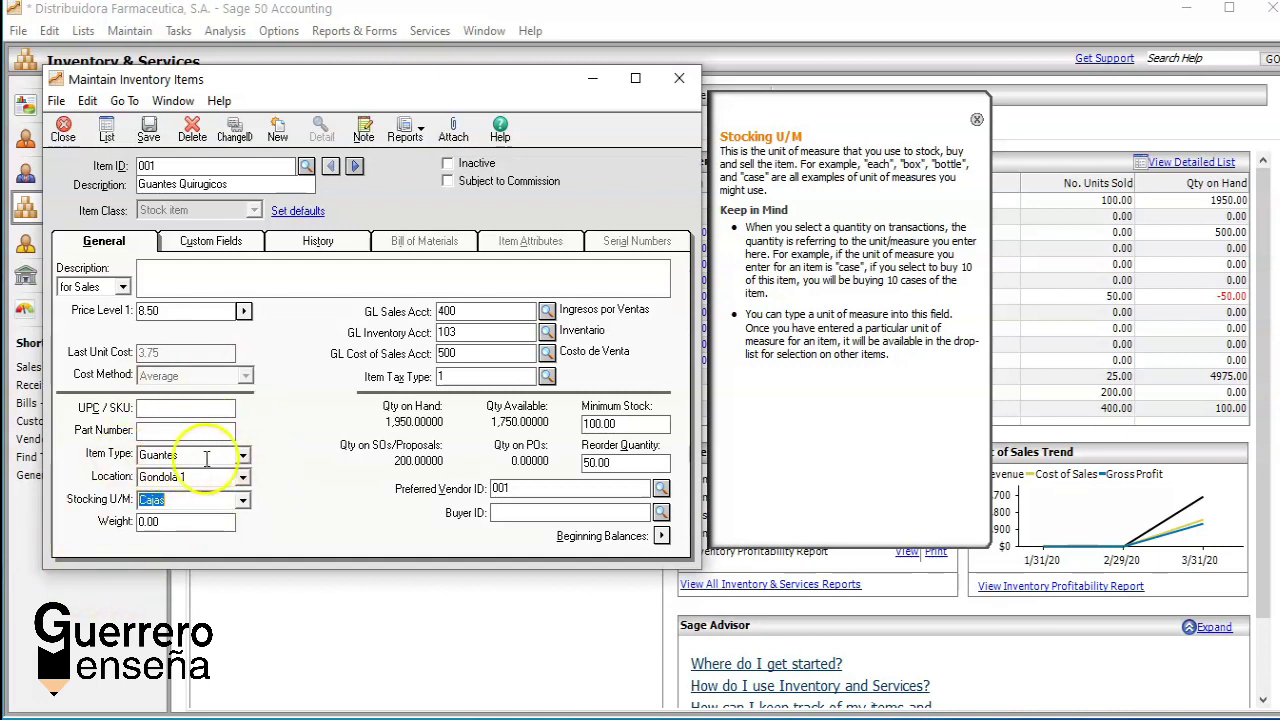
{"action": "left_click", "coordinate": [243, 455]}
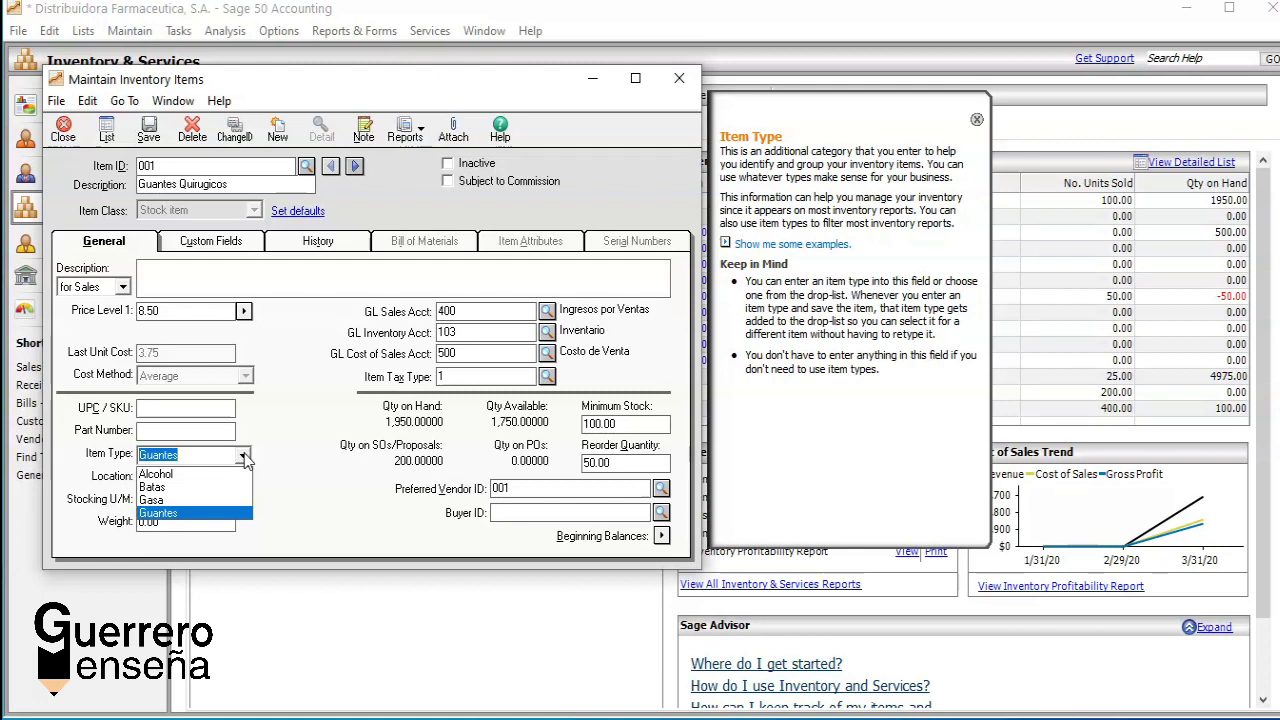
Step: Replace item 001's Guantes item type, first typing Plumas, then choosing Alcohol from the list
{"action": "key", "text": "BackSpace"}
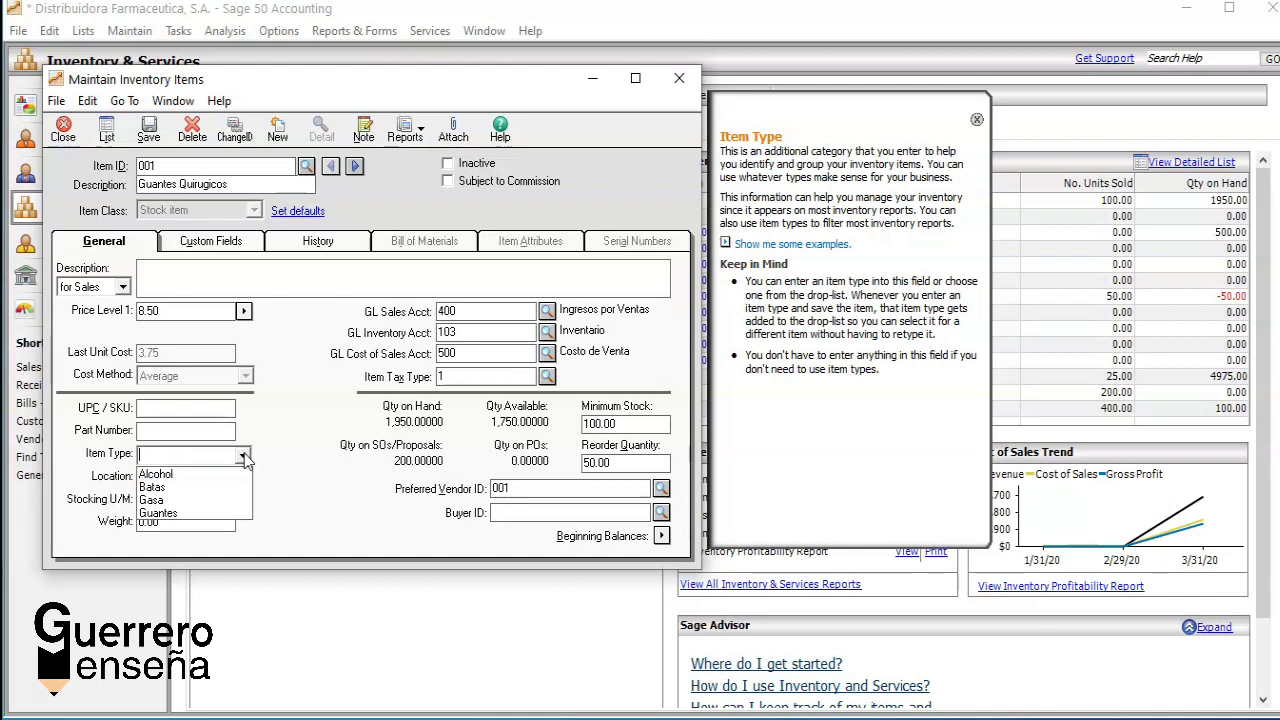
{"action": "type", "text": "p"}
{"action": "key", "text": "BackSpace"}
{"action": "type", "text": "Plumas"}
{"action": "key", "text": "Tab"}
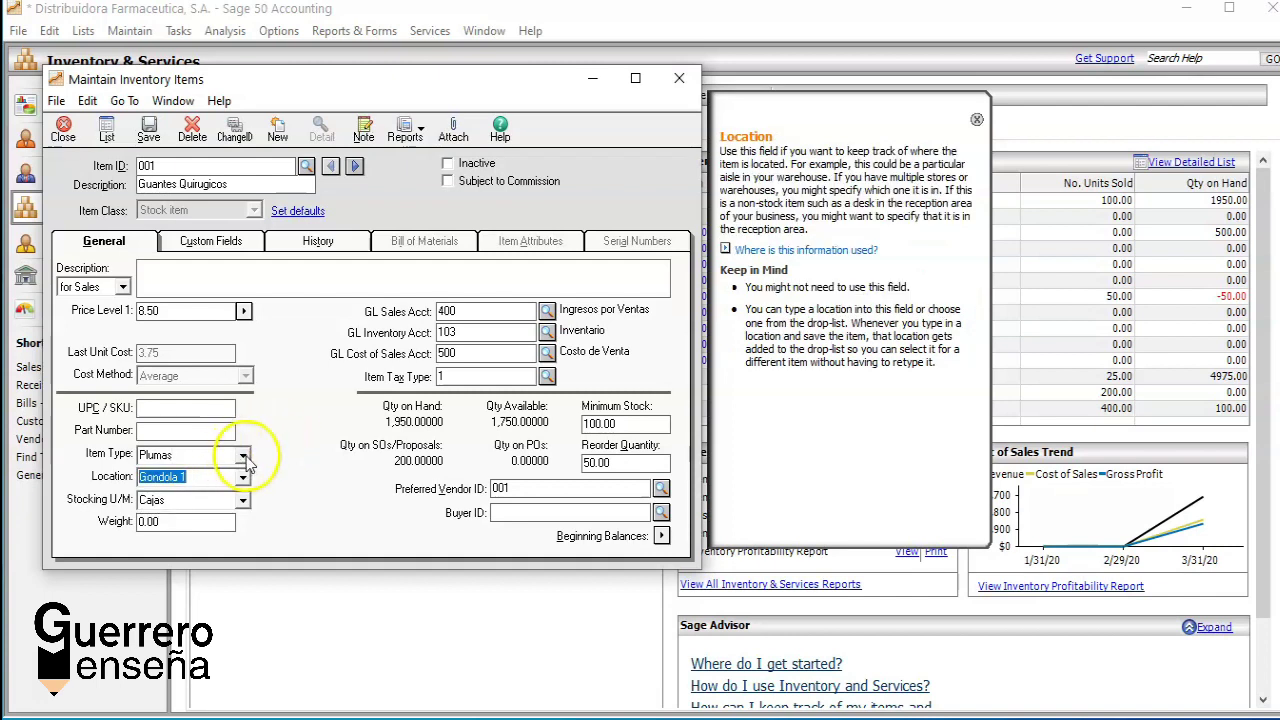
{"action": "left_click", "coordinate": [246, 460]}
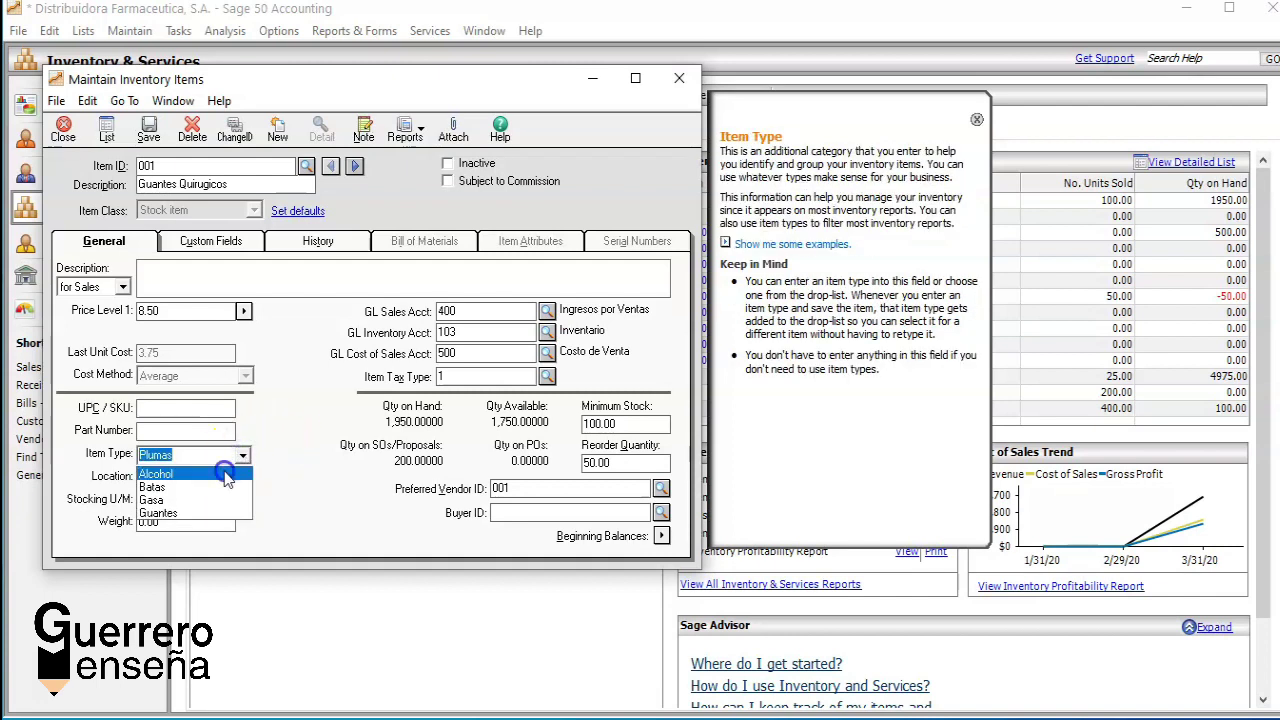
{"action": "left_click", "coordinate": [226, 476]}
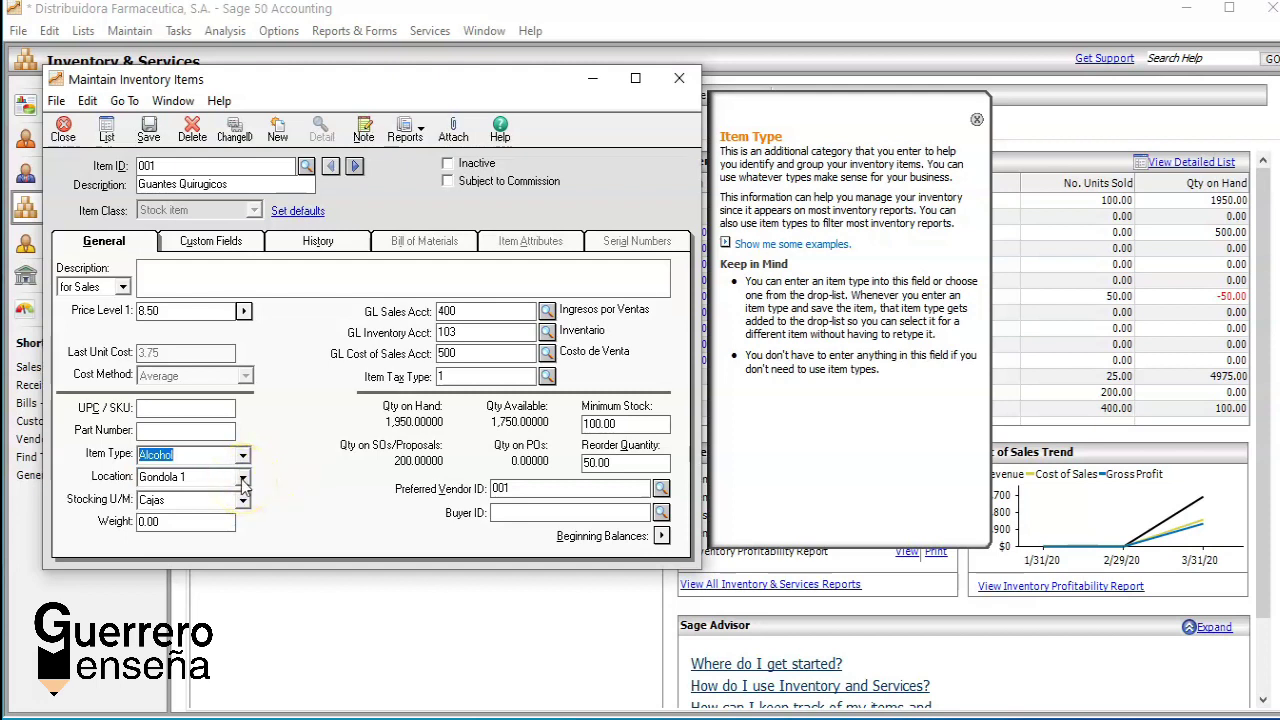
{"action": "left_click", "coordinate": [243, 481]}
Step: Change item 001's location from Gondola 1 to Gondola 5
{"action": "key", "text": "BackSpace"}
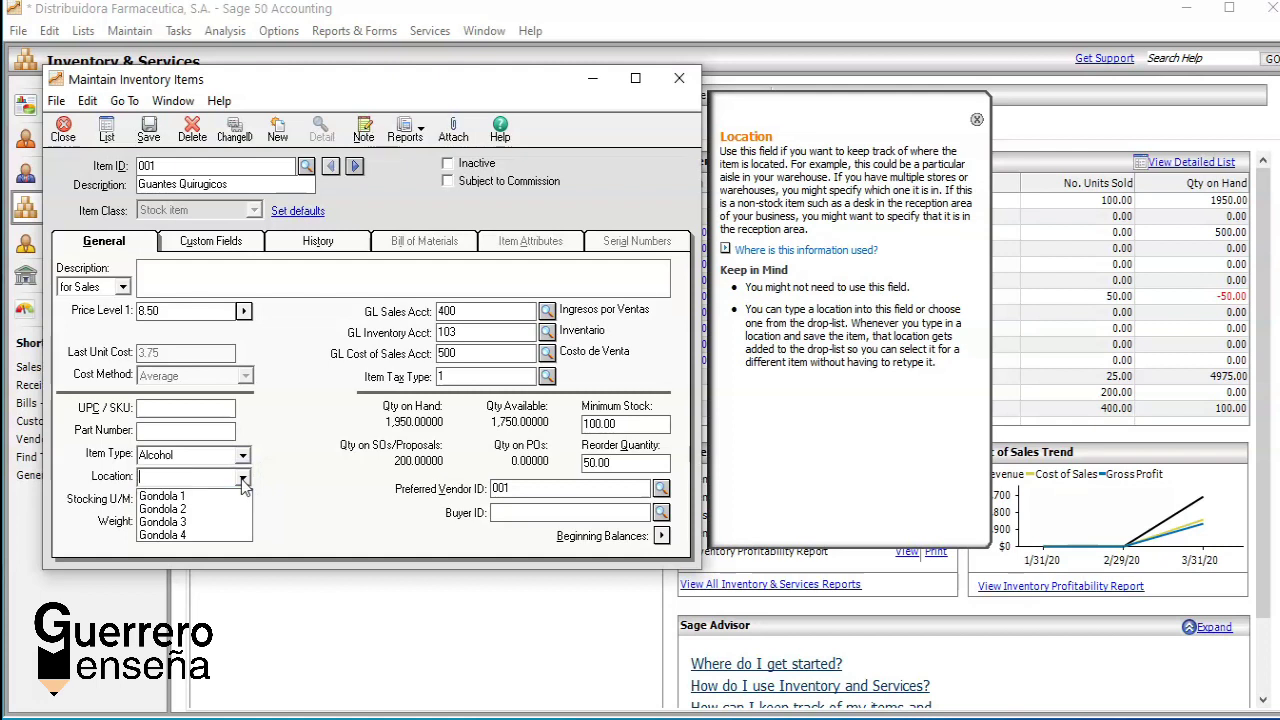
{"action": "type", "text": "Gondola "}
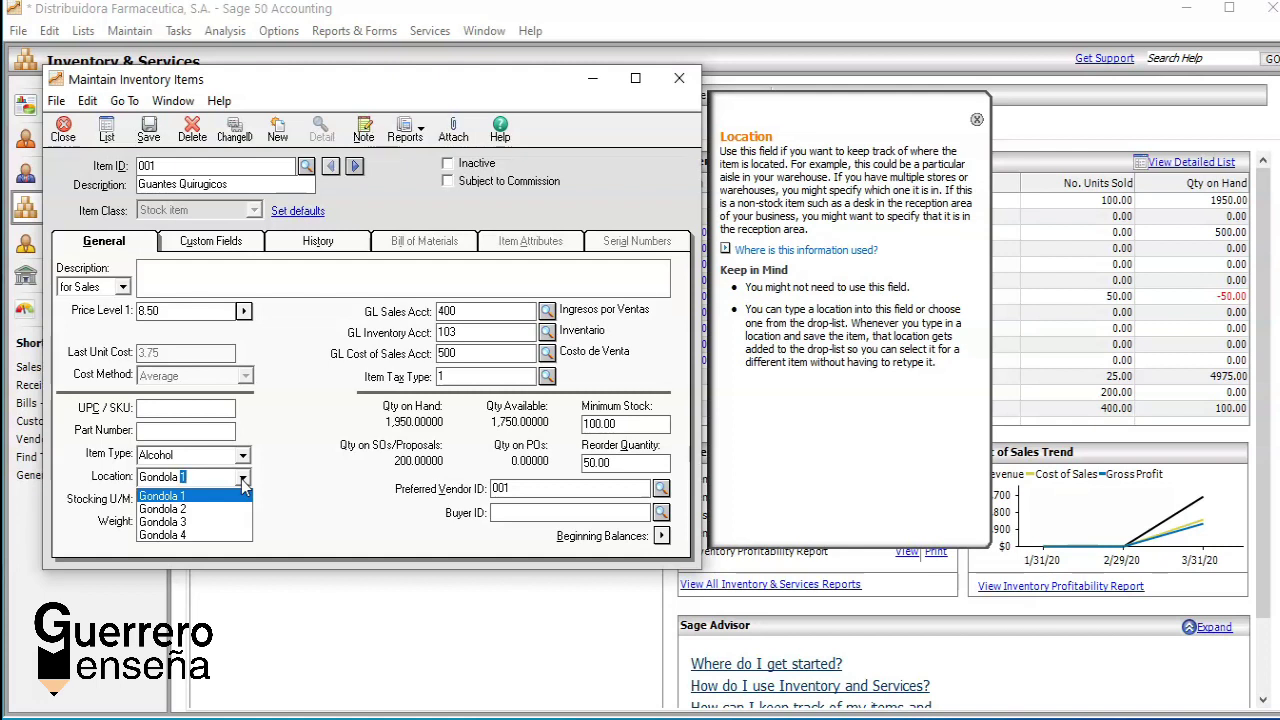
{"action": "type", "text": "5"}
{"action": "key", "text": "Tab"}
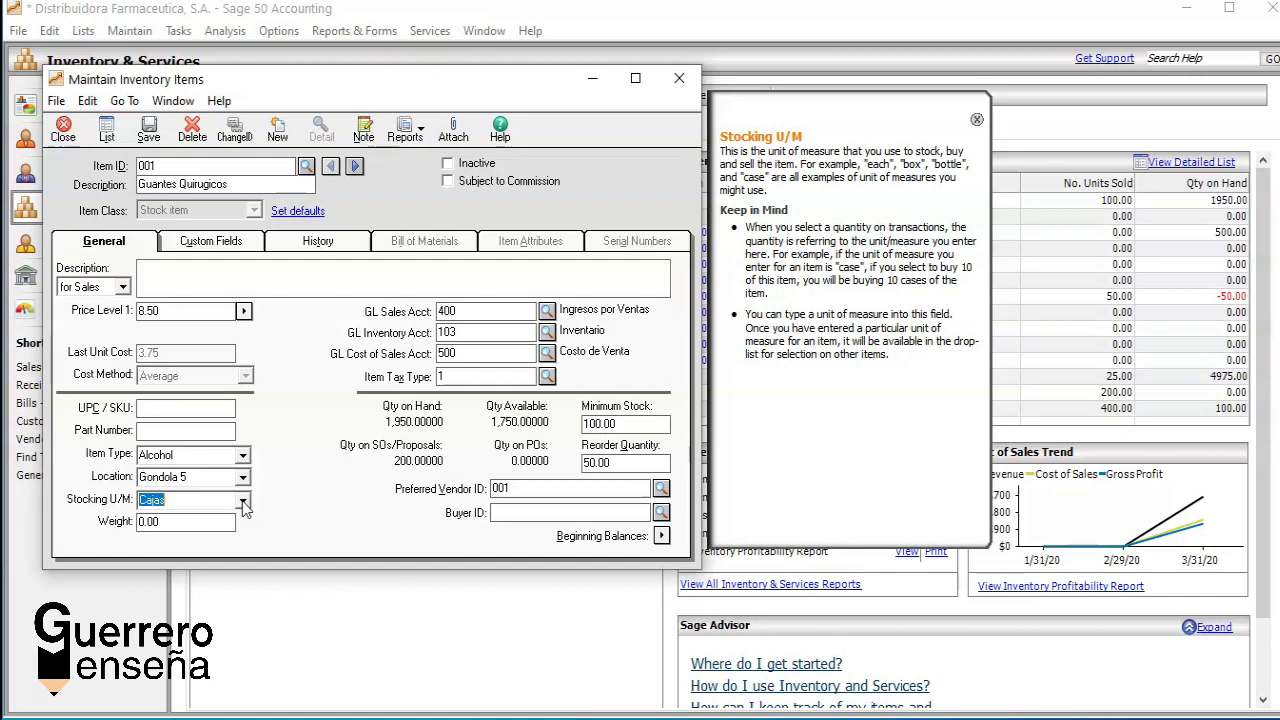
{"action": "left_click", "coordinate": [180, 522]}
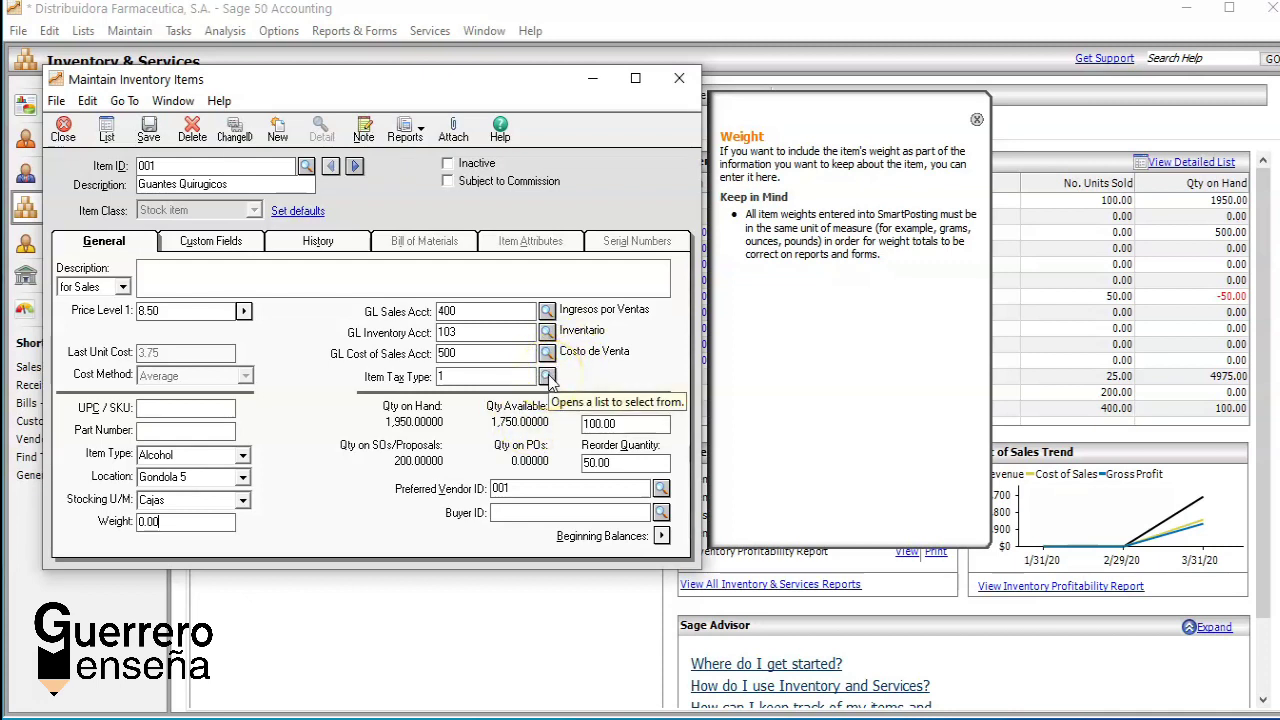
Step: Bring up the Item Tax Type lookup list for item 001
{"action": "left_click", "coordinate": [547, 377]}
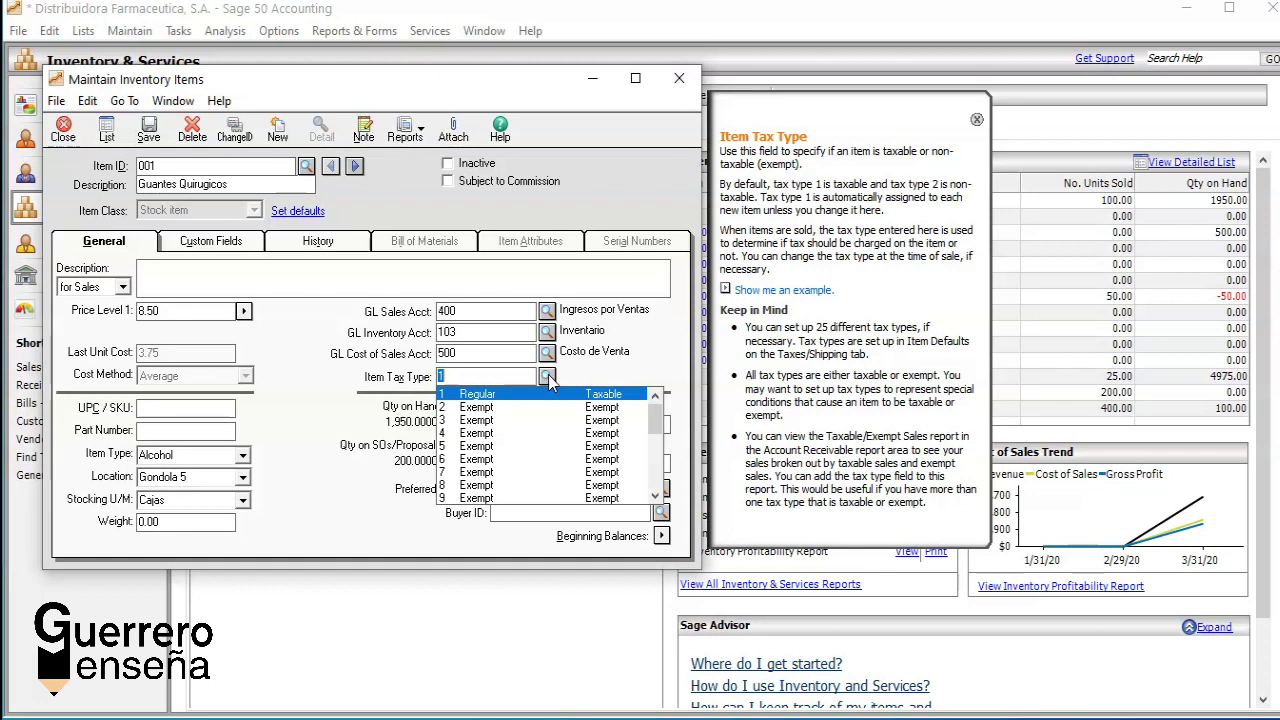
Step: Keep item 001 on tax type 1 Regular, with minimum stock 100 and reorder quantity 50
{"action": "left_click", "coordinate": [488, 409]}
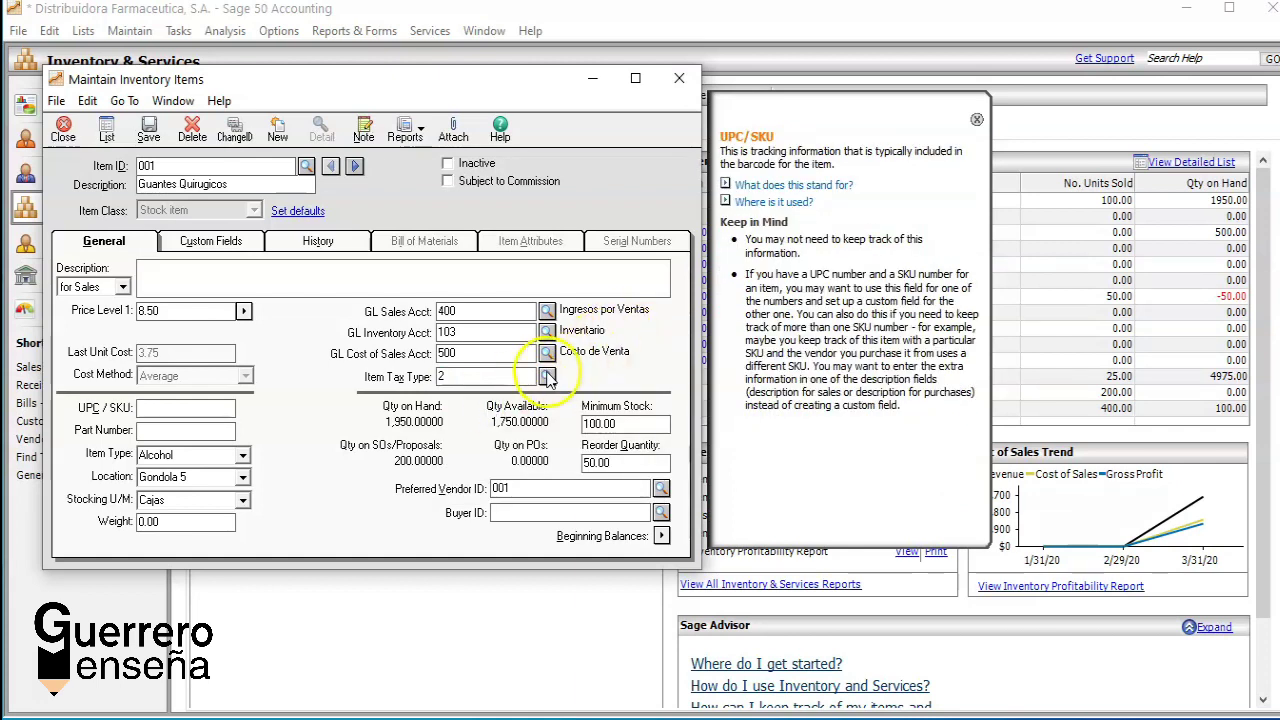
{"action": "left_click", "coordinate": [547, 376]}
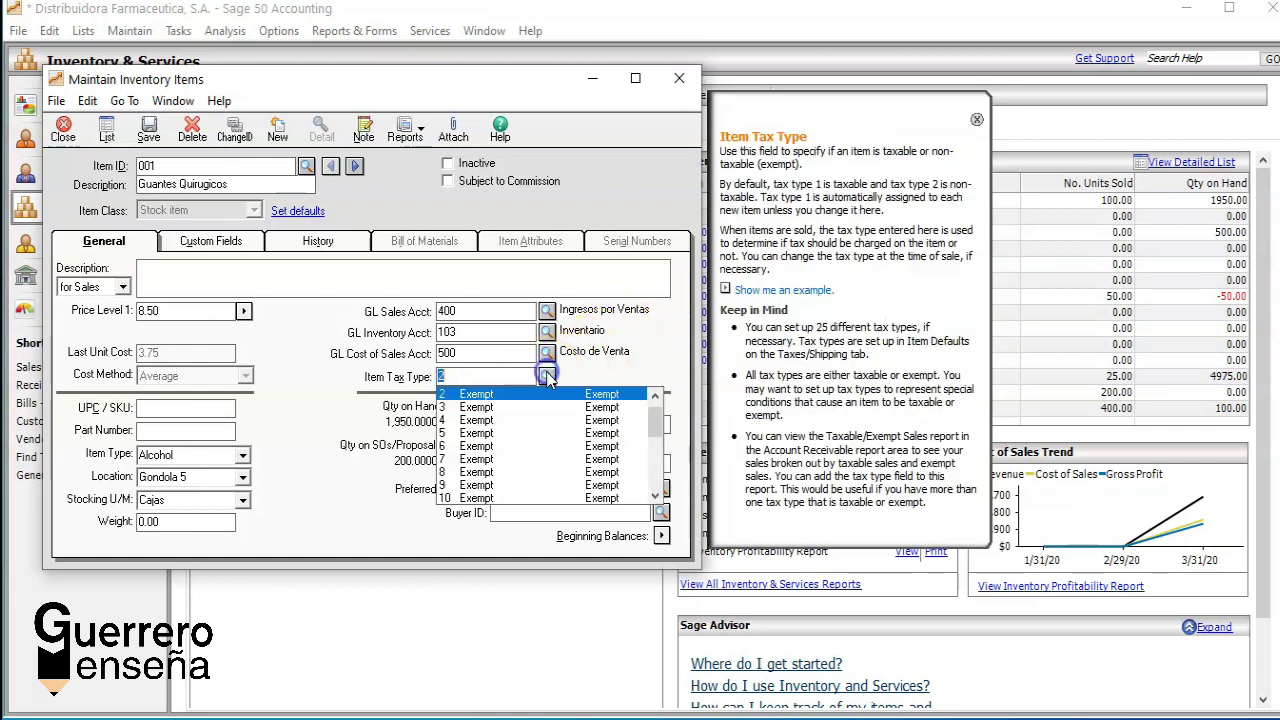
{"action": "left_click", "coordinate": [655, 396]}
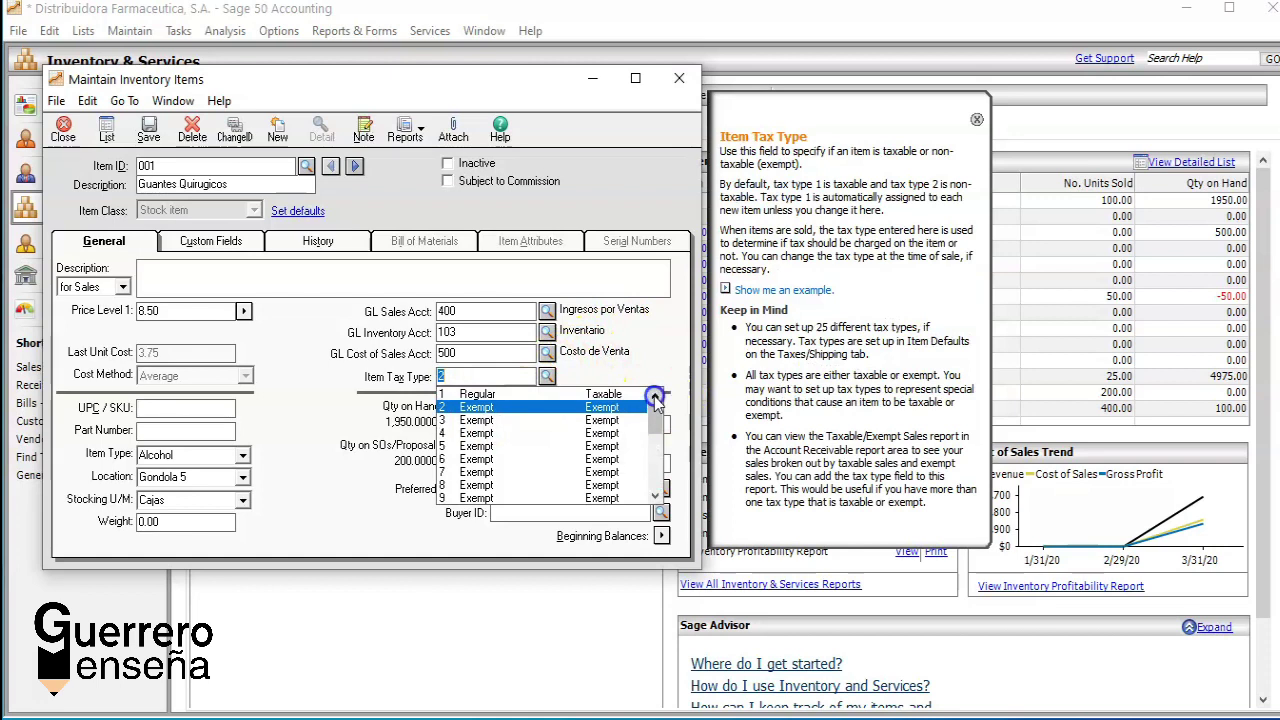
{"action": "left_click", "coordinate": [560, 394]}
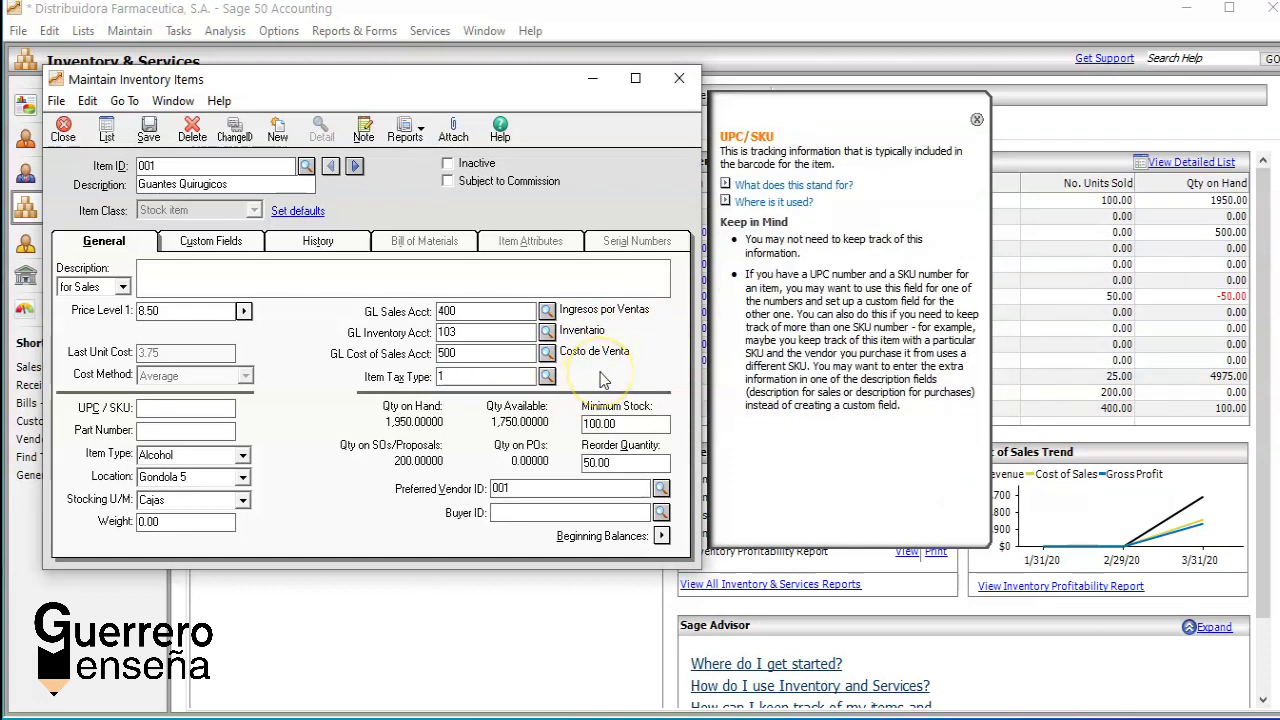
{"action": "left_click", "coordinate": [637, 425]}
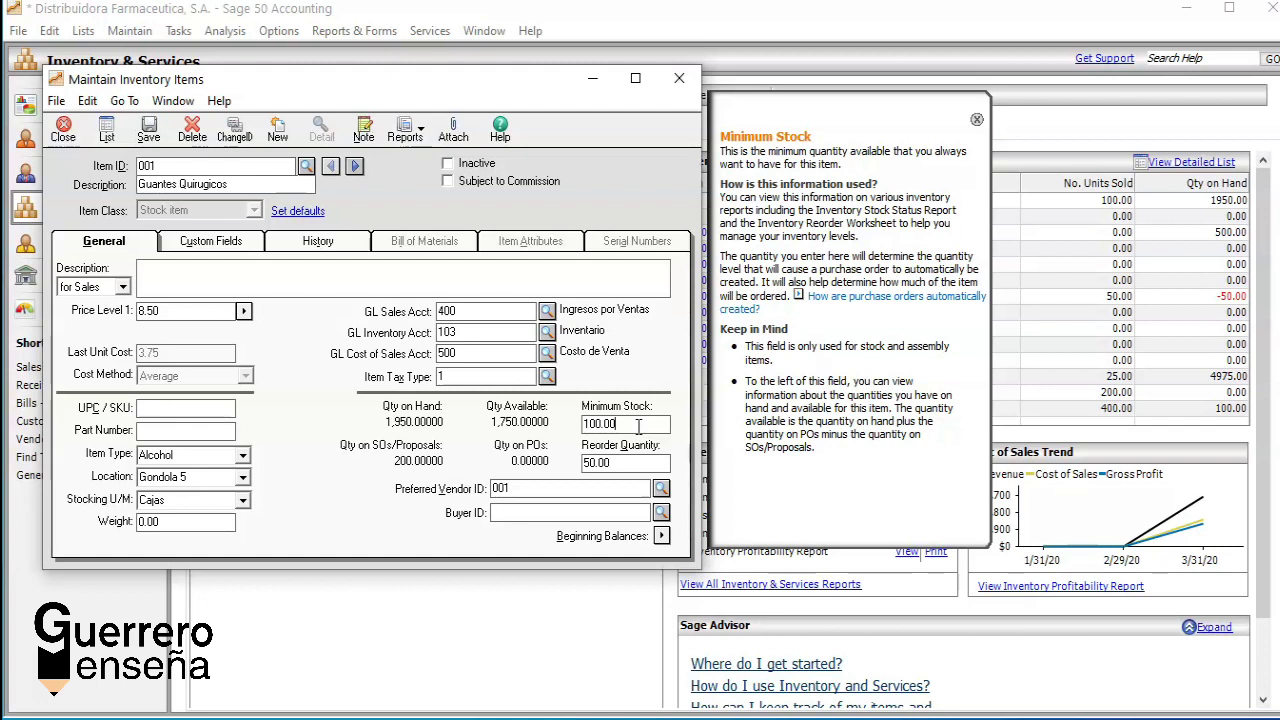
{"action": "left_click", "coordinate": [624, 460]}
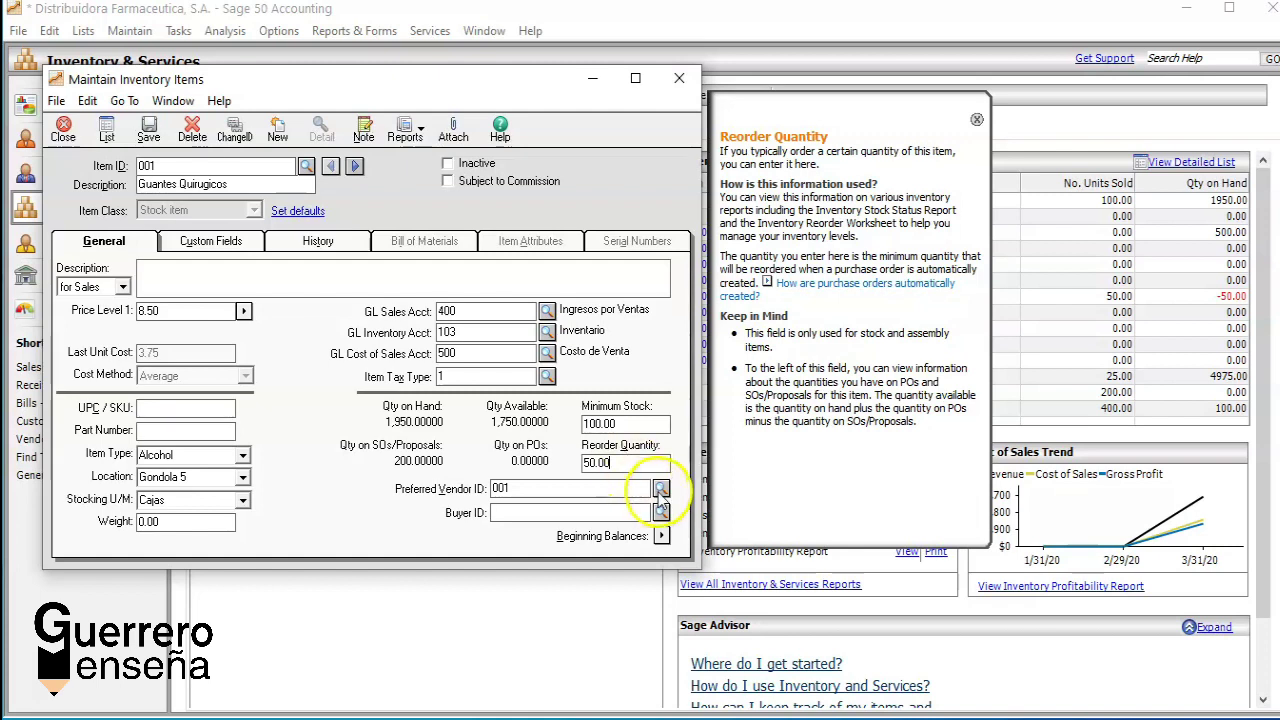
Step: Set vendor 001, Roche International Farmacy, as item 001's preferred vendor and save
{"action": "left_click", "coordinate": [661, 488]}
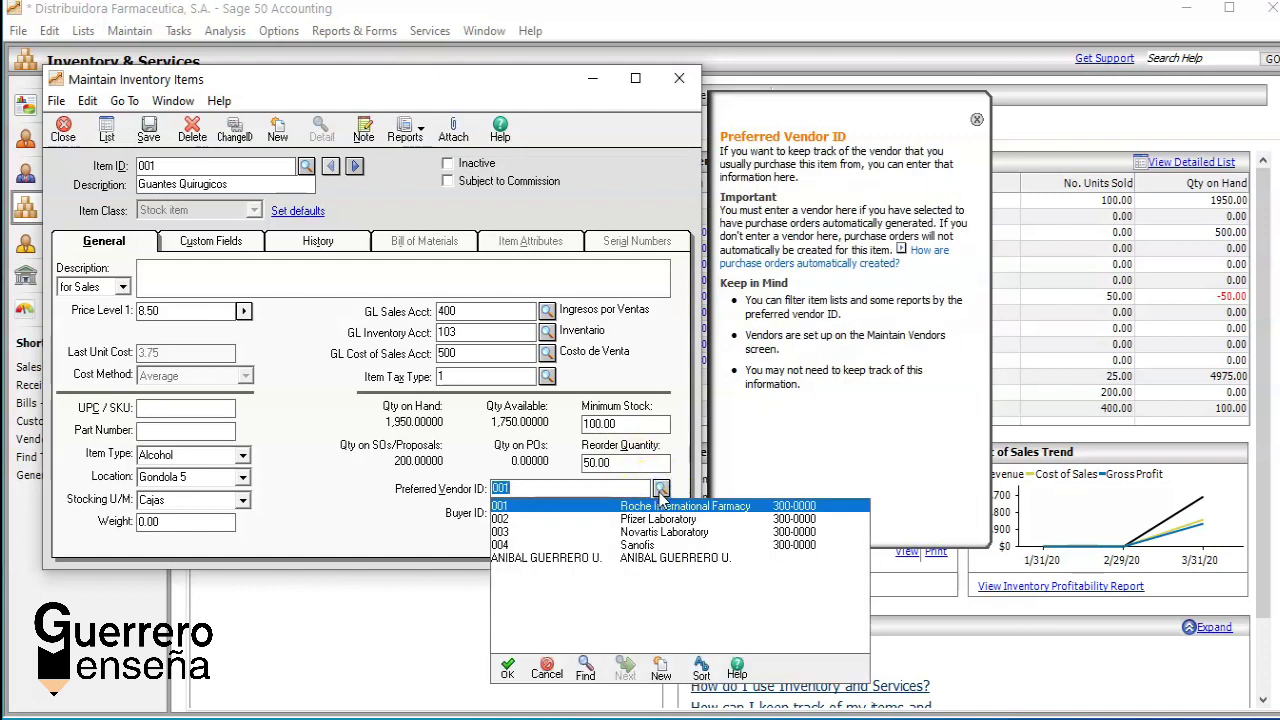
{"action": "left_click", "coordinate": [648, 507]}
{"action": "double_click", "coordinate": [622, 508]}
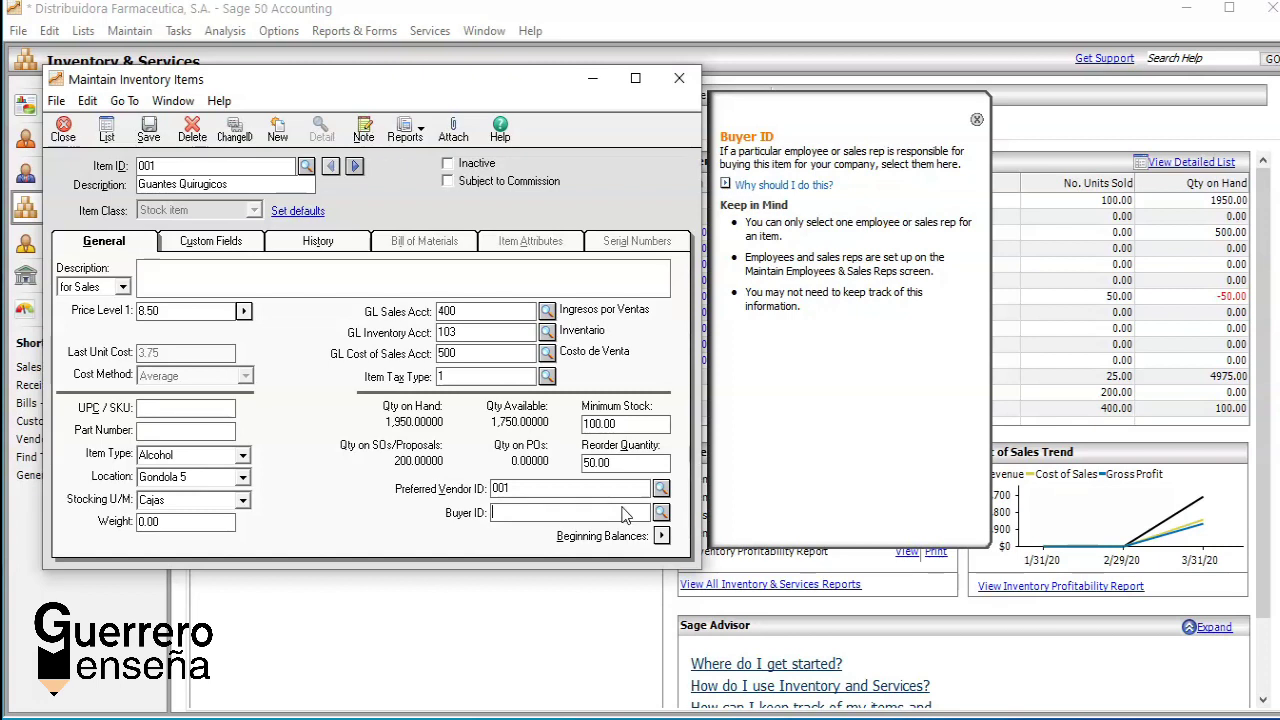
{"action": "left_click", "coordinate": [661, 488]}
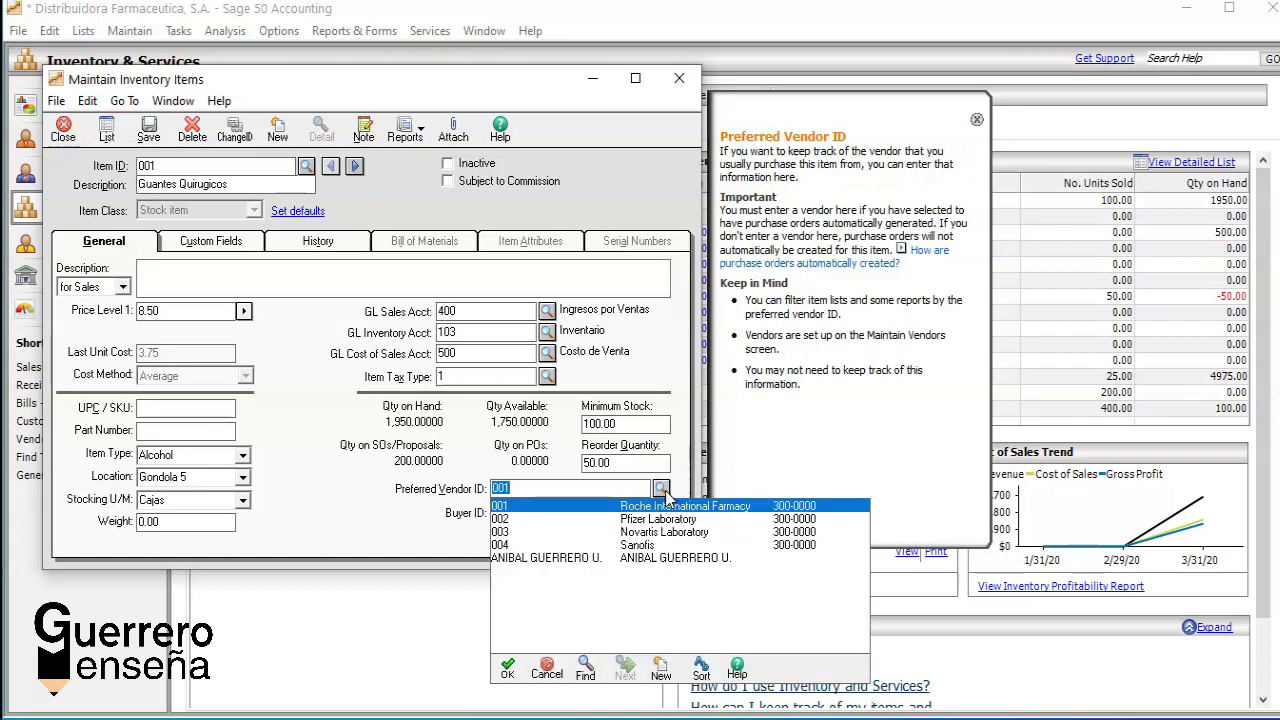
{"action": "left_click", "coordinate": [661, 489]}
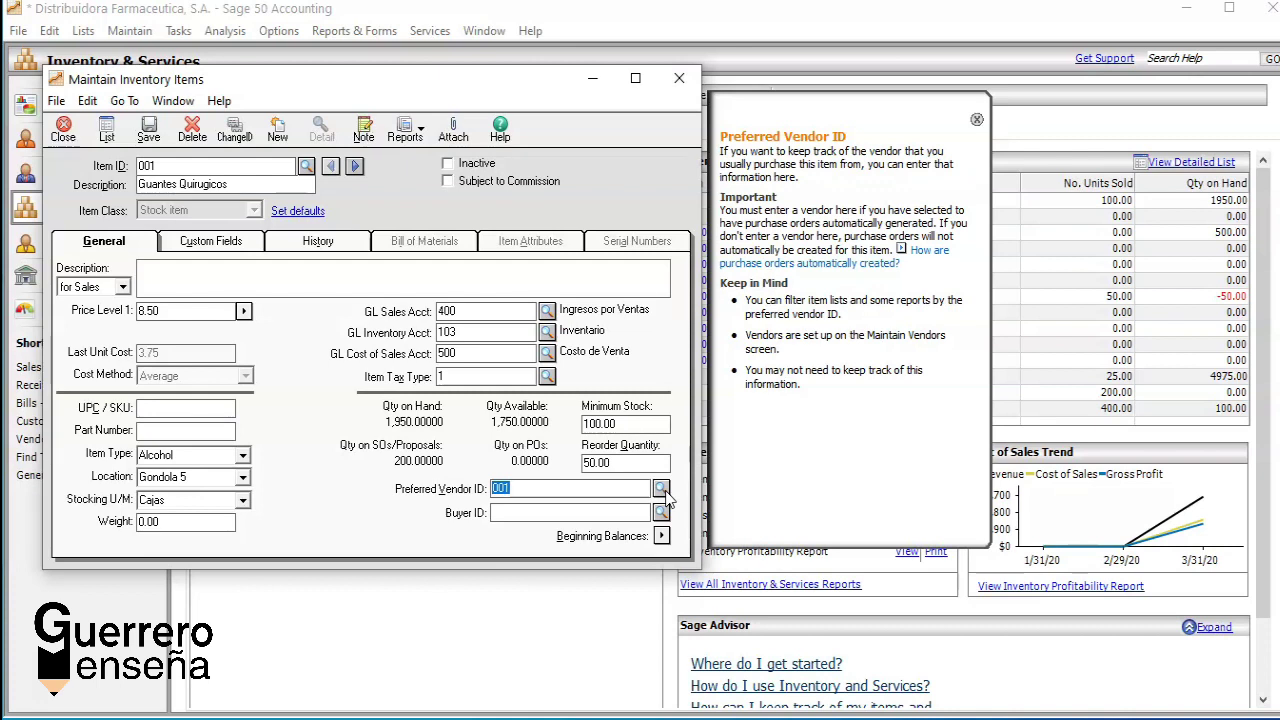
{"action": "left_click", "coordinate": [150, 132]}
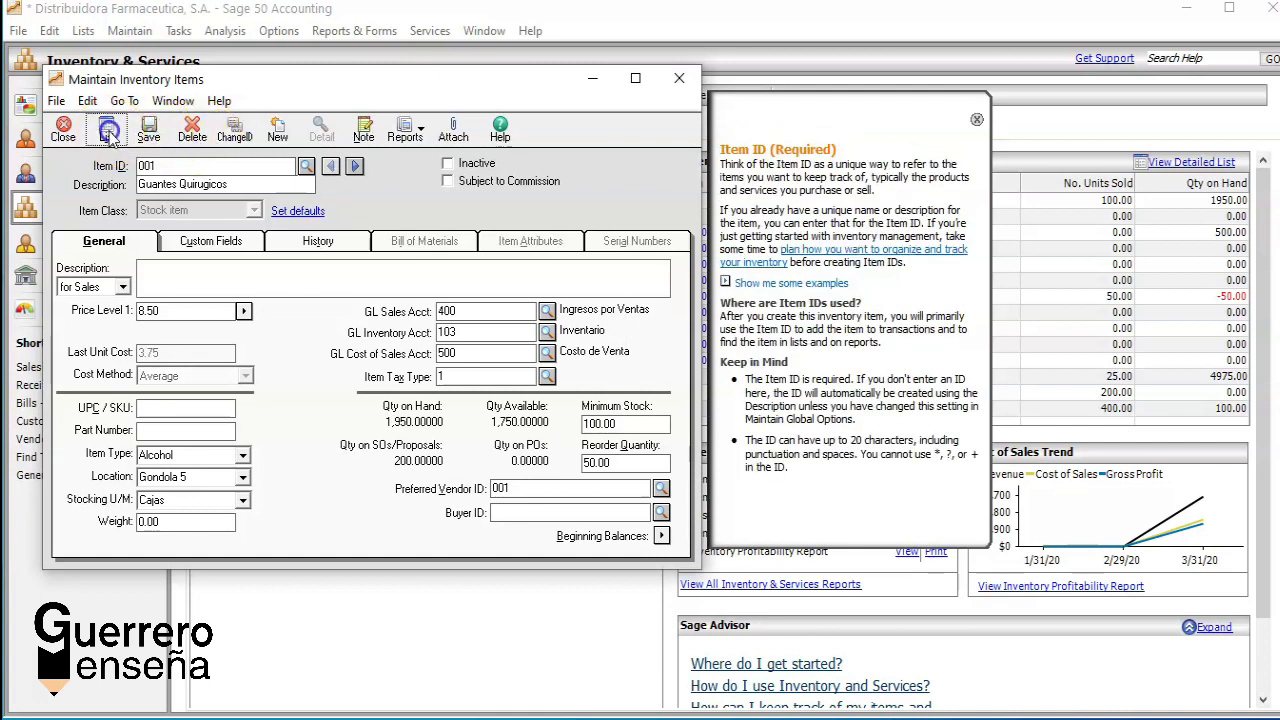
{"action": "left_click", "coordinate": [107, 130]}
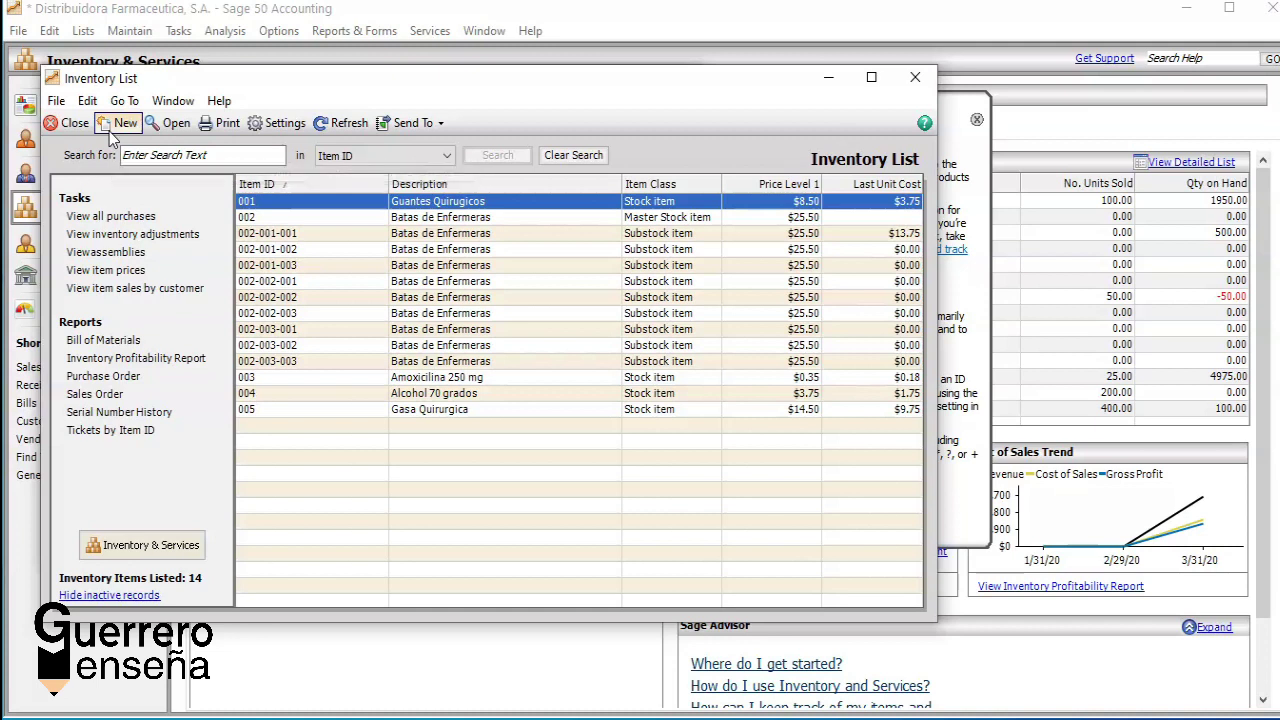
{"action": "left_click", "coordinate": [42, 684]}
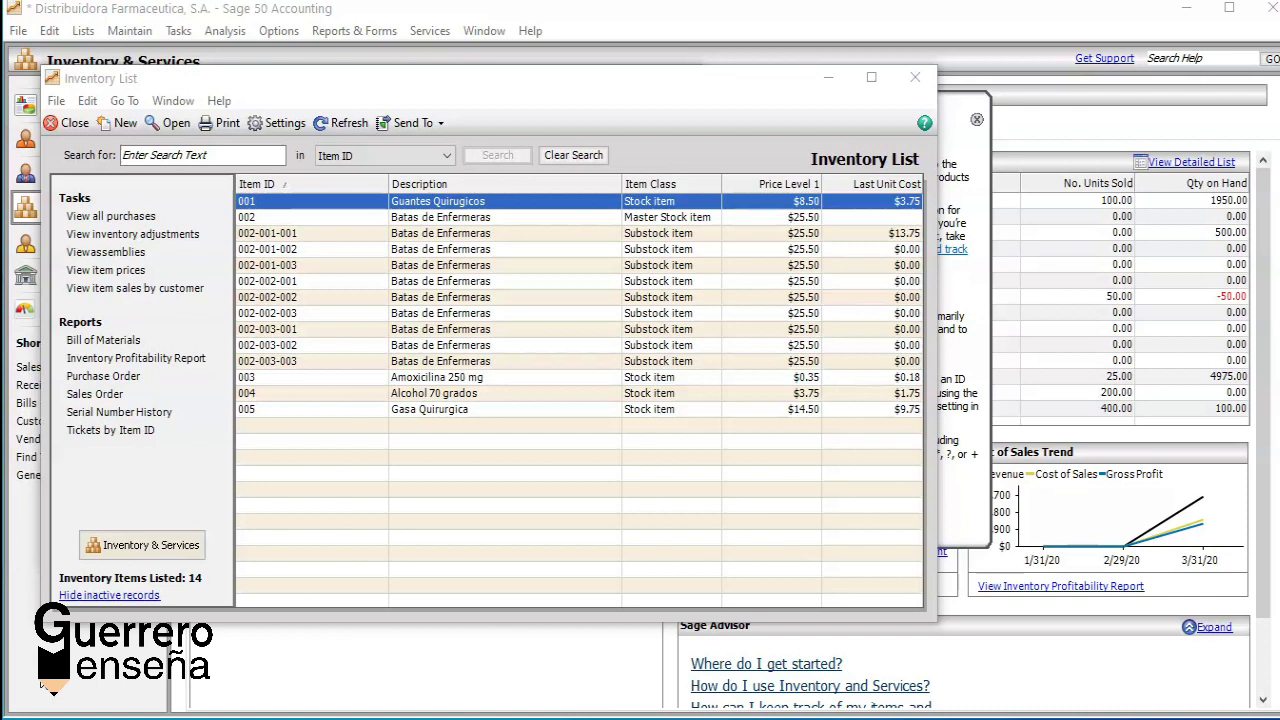
{"action": "left_click", "coordinate": [70, 124]}
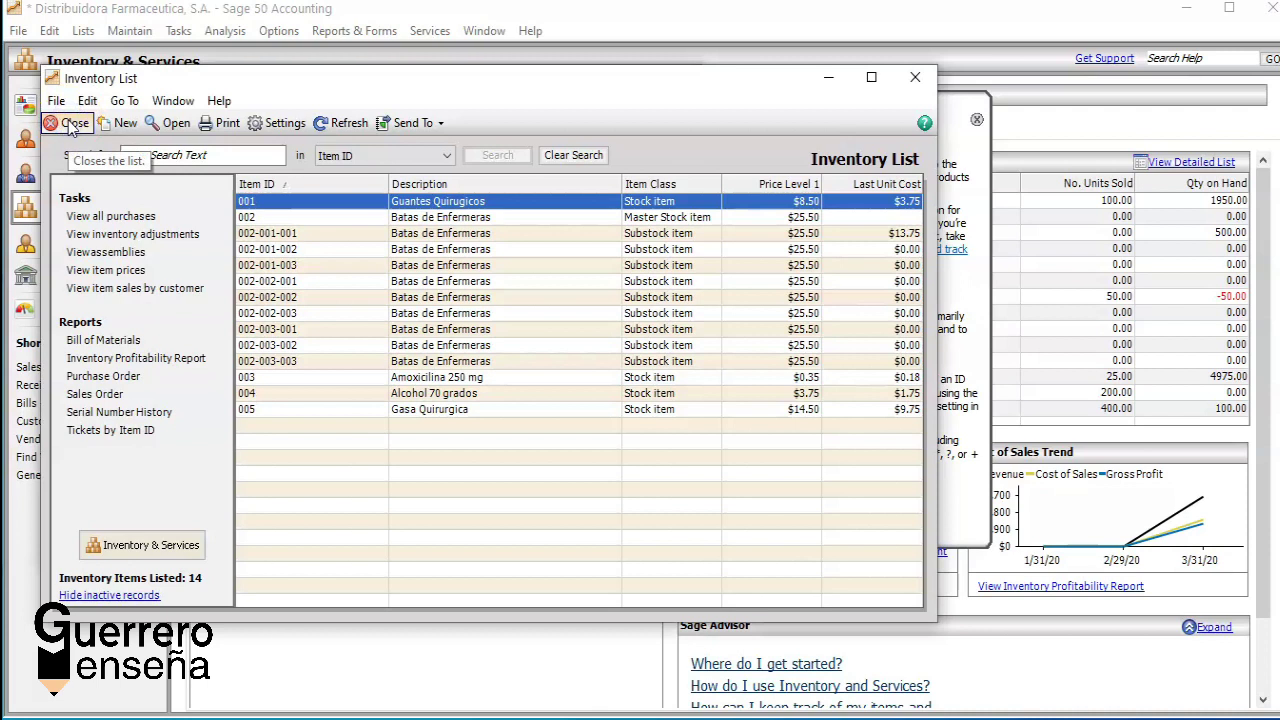
{"action": "left_click", "coordinate": [70, 124]}
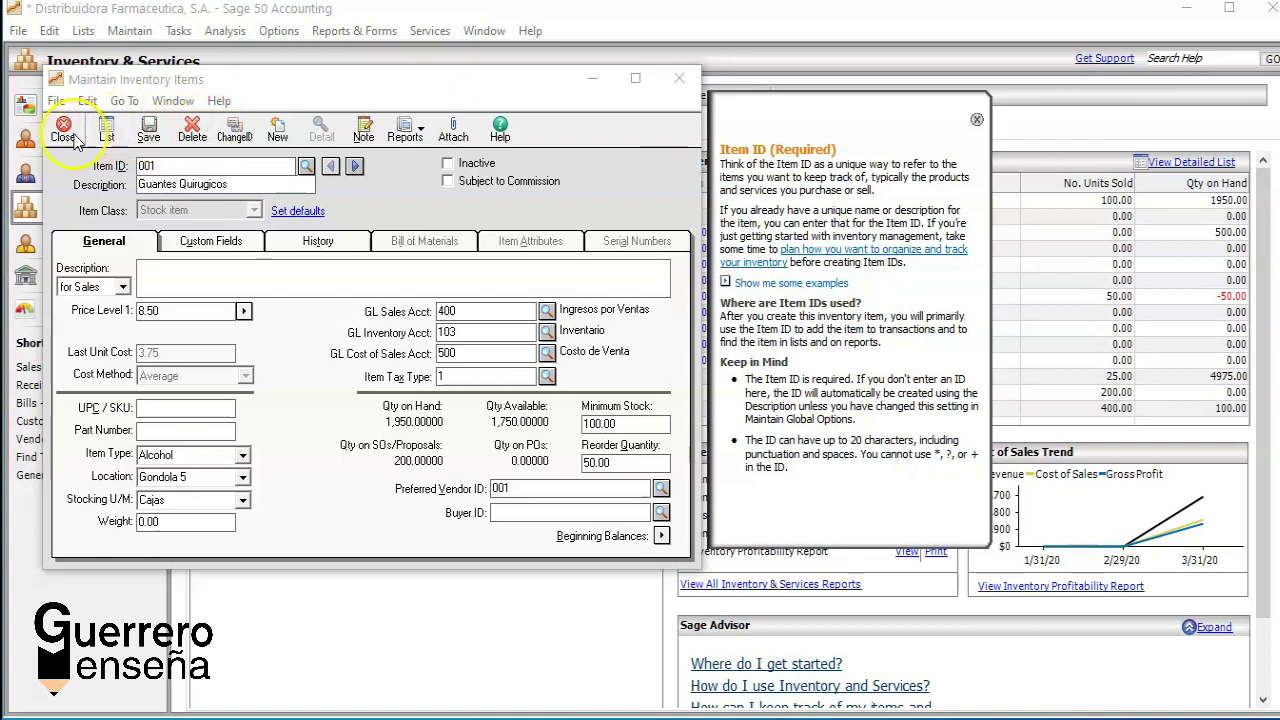
Step: Create a new inventory item with ID 006 and description 'Gel Alcoholado'
{"action": "left_click", "coordinate": [278, 133]}
{"action": "left_click", "coordinate": [306, 166]}
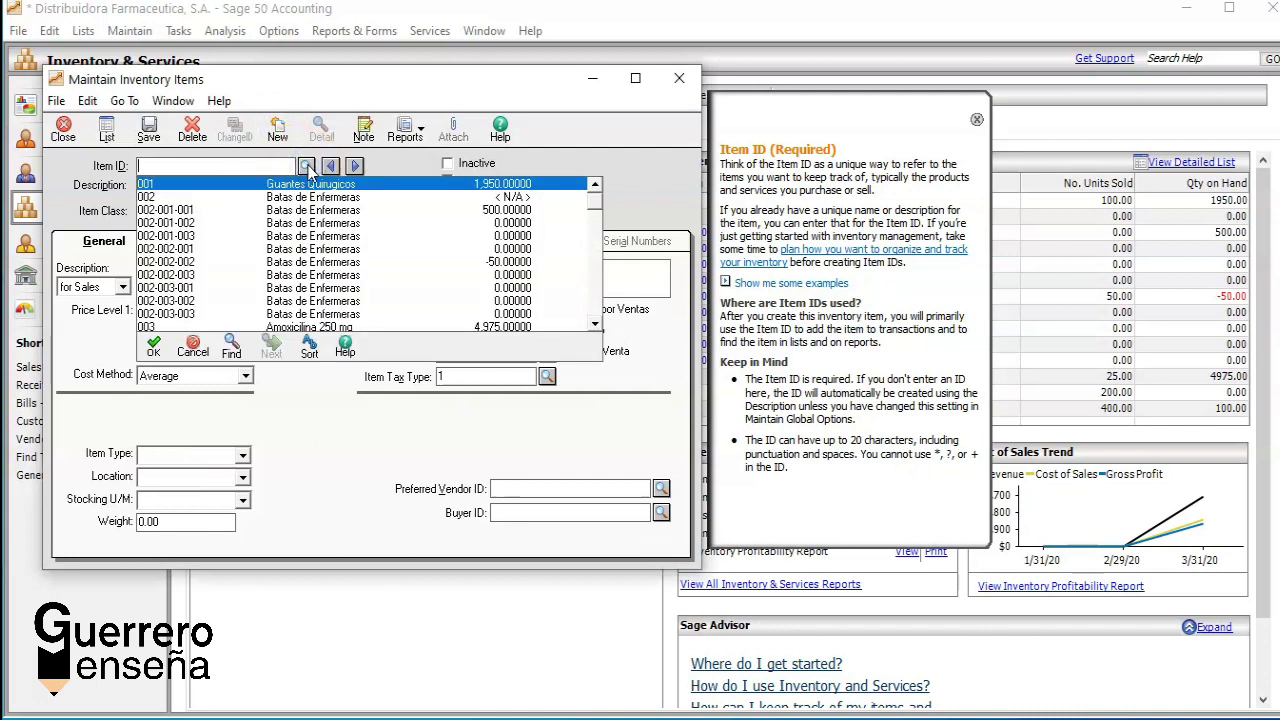
{"action": "double_click", "coordinate": [594, 325]}
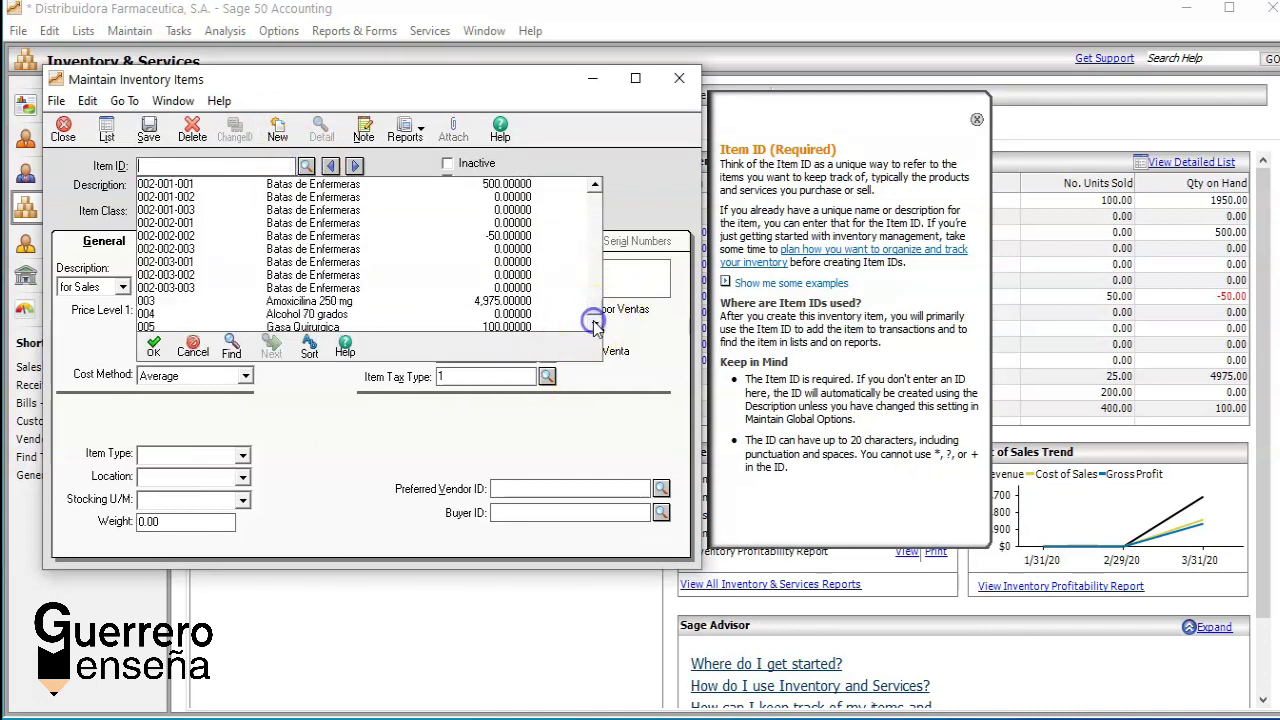
{"action": "type", "text": "0"}
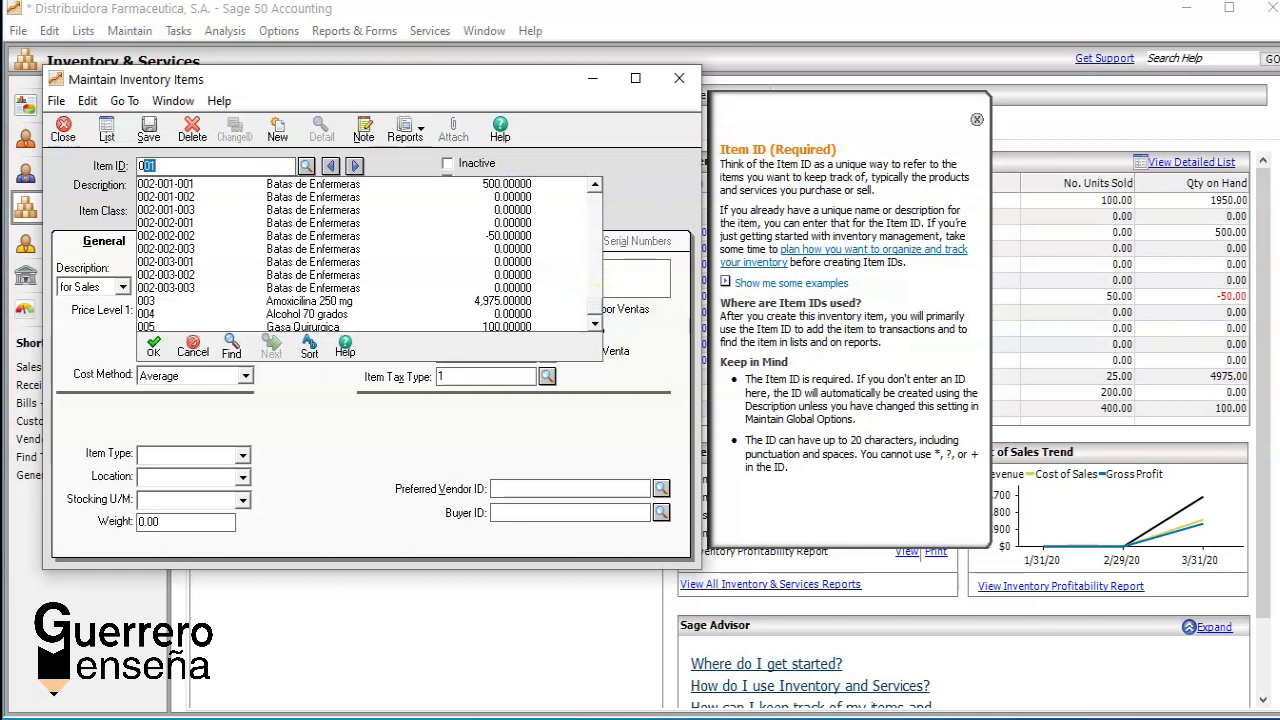
{"action": "type", "text": "06"}
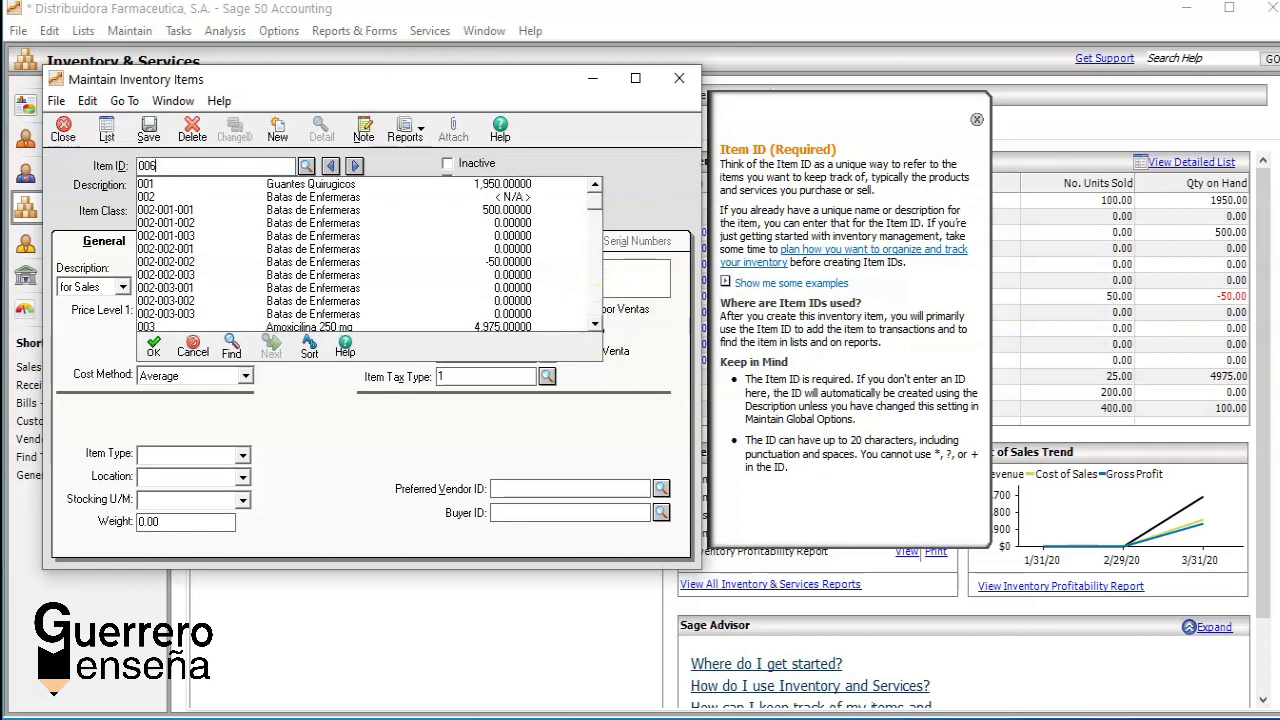
{"action": "key", "text": "Tab"}
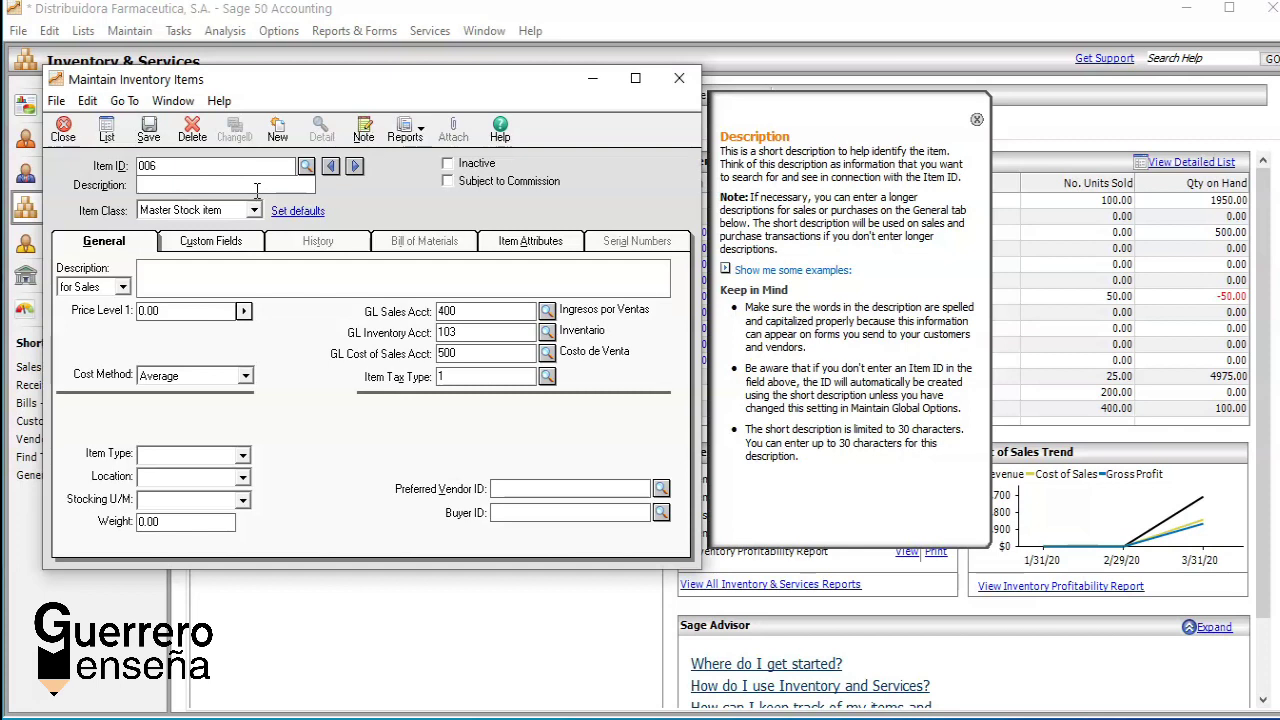
{"action": "type", "text": "Gel a"}
{"action": "key", "text": "BackSpace"}
{"action": "key", "text": "BackSpace"}
{"action": "type", "text": "Alchol"}
{"action": "key", "text": "BackSpace"}
{"action": "key", "text": "BackSpace"}
{"action": "key", "text": "BackSpace"}
{"action": "type", "text": "oholado"}
Step: Clear the missing primary attribute warning and return to the item's General details
{"action": "left_click", "coordinate": [148, 128]}
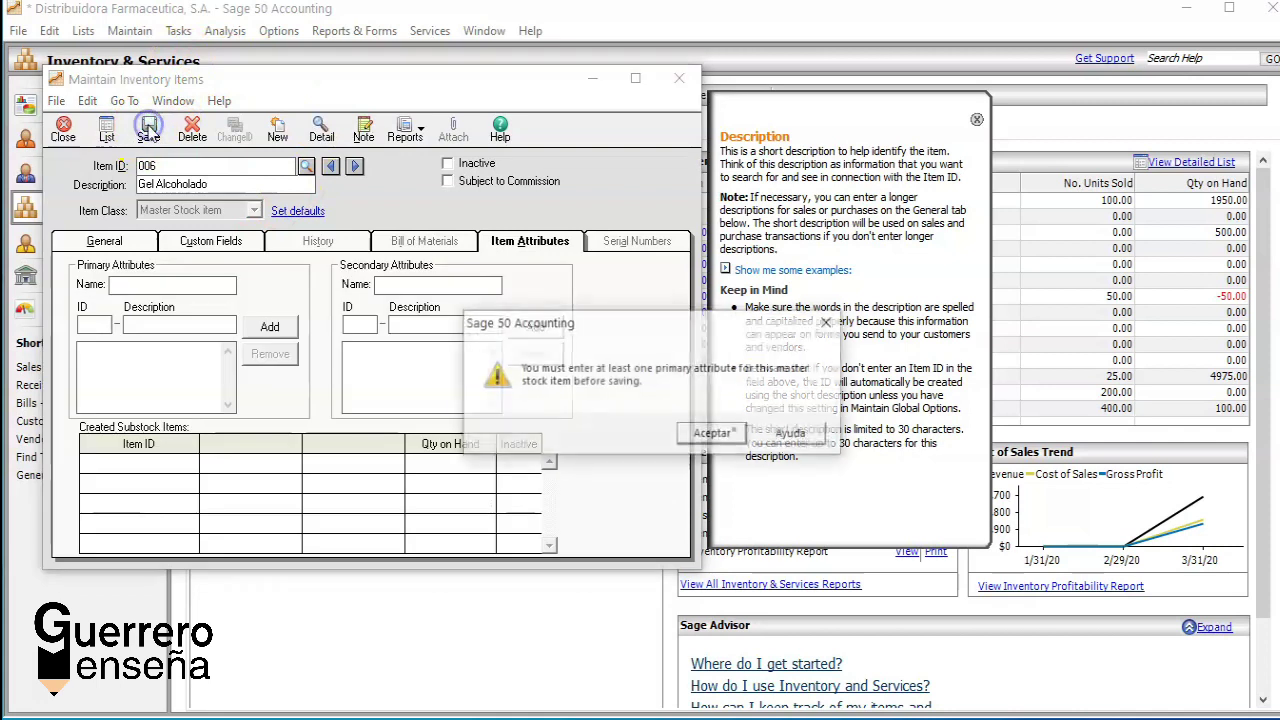
{"action": "left_click", "coordinate": [712, 433]}
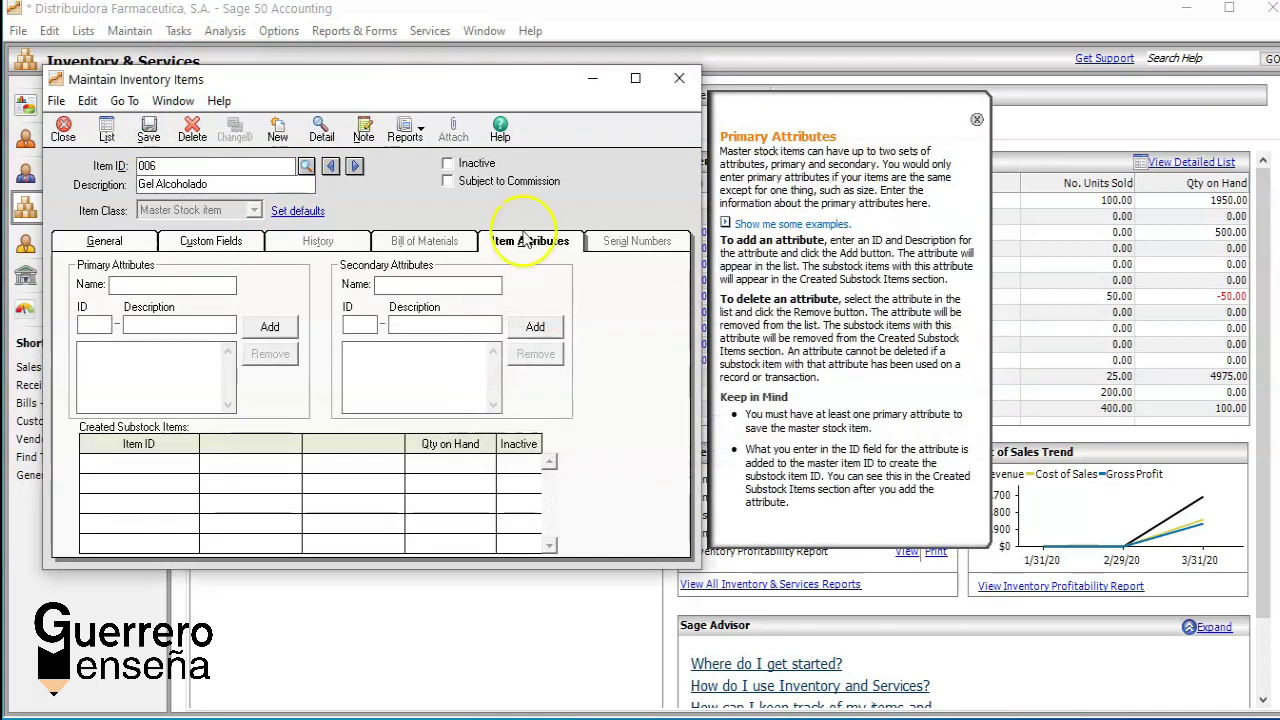
{"action": "left_click", "coordinate": [122, 243]}
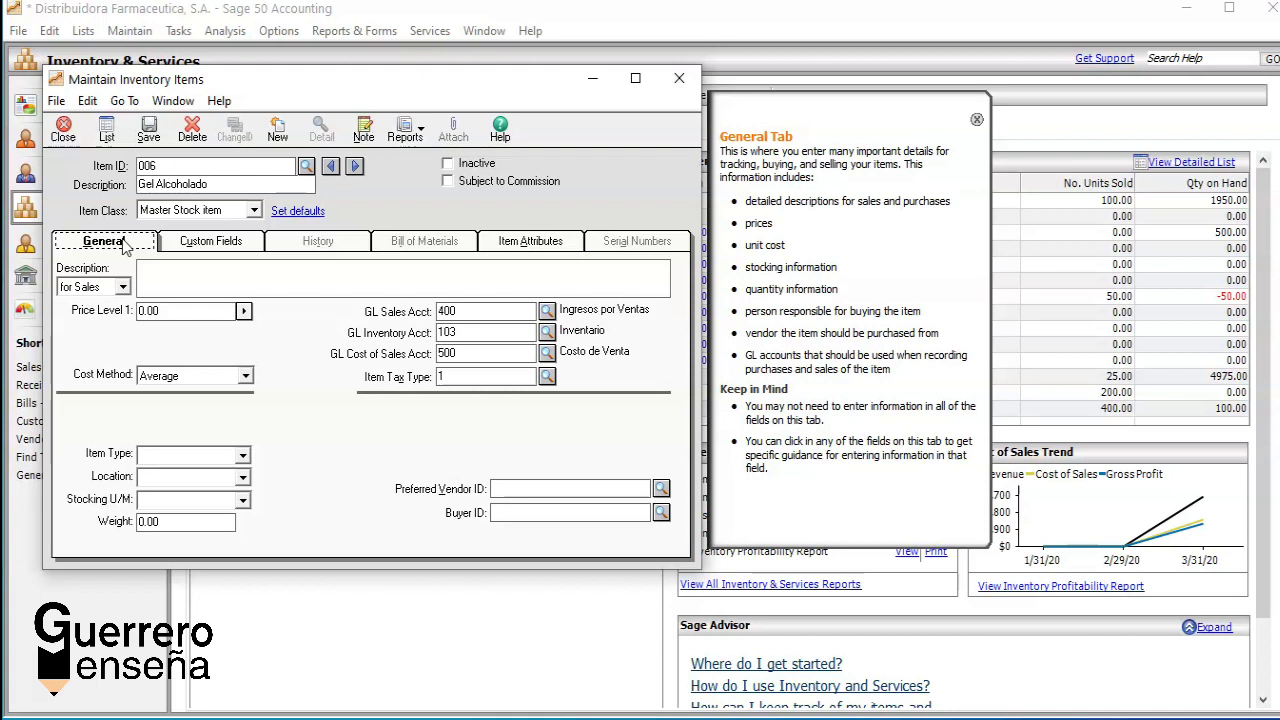
Step: Set item 006's Item Class to Stock item, save it, and close the window
{"action": "left_click", "coordinate": [254, 210]}
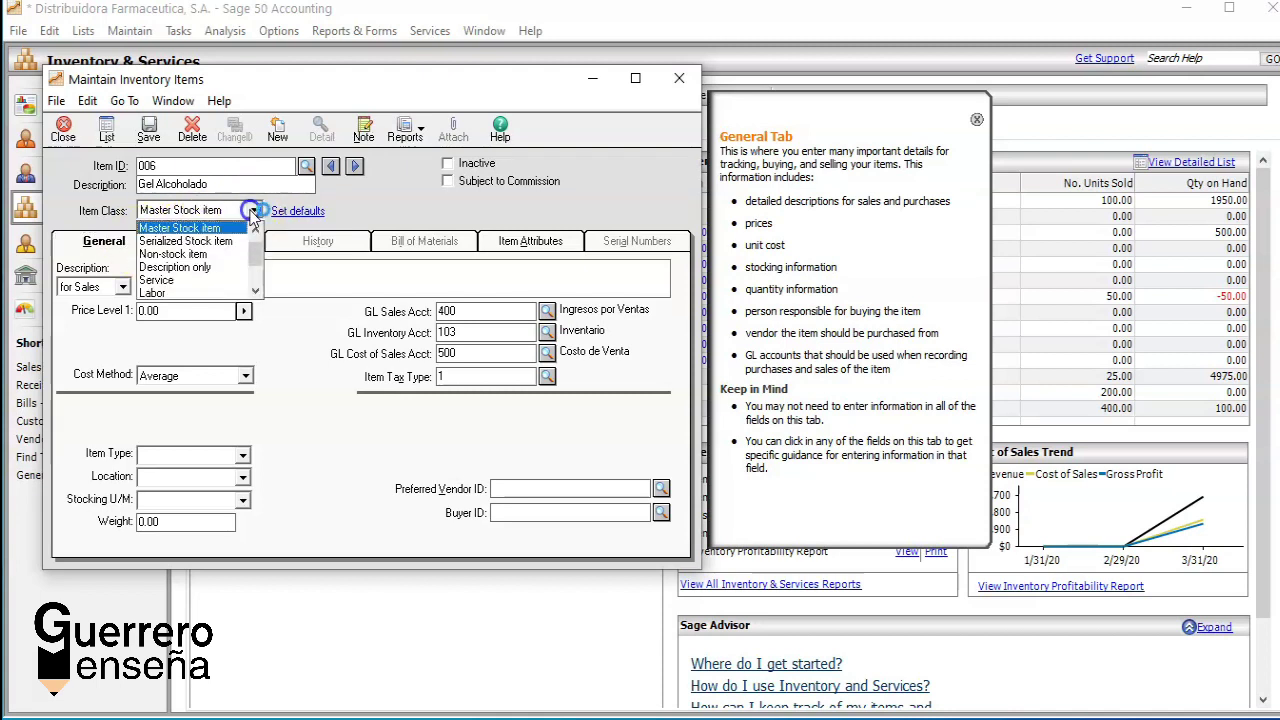
{"action": "left_click", "coordinate": [256, 229]}
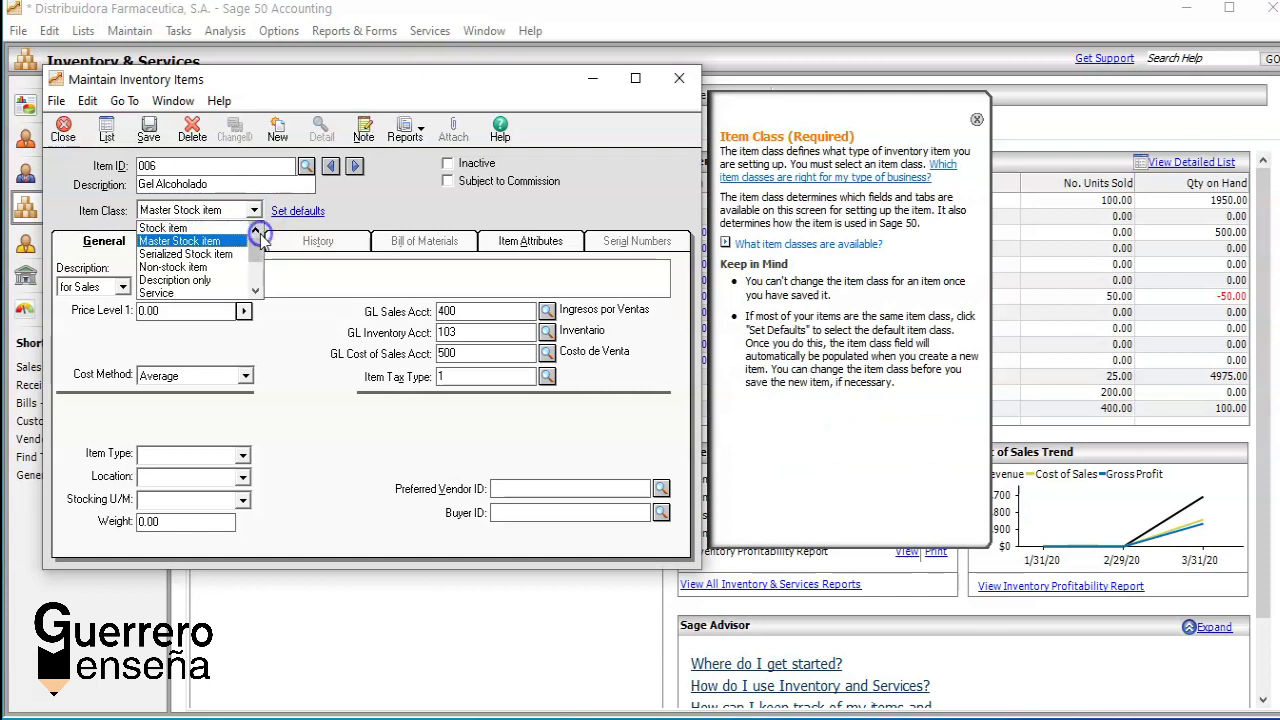
{"action": "left_click", "coordinate": [215, 228]}
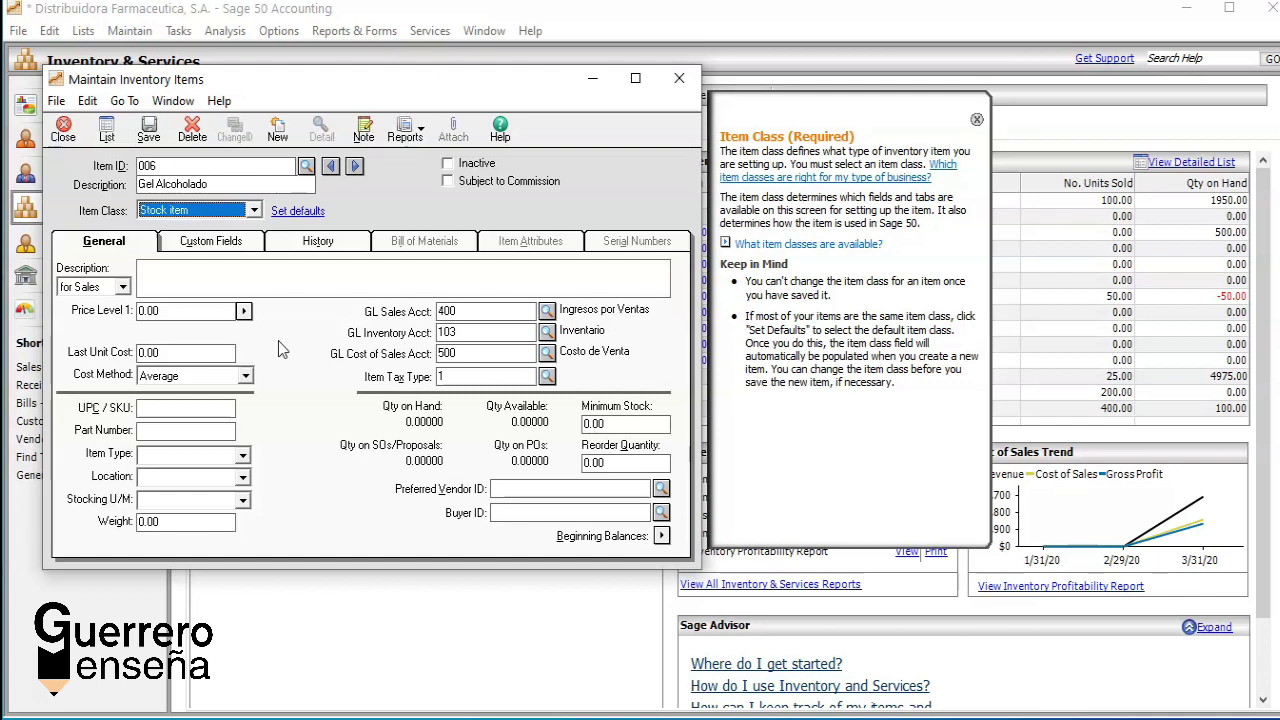
{"action": "left_click", "coordinate": [254, 210]}
{"action": "left_click", "coordinate": [236, 241]}
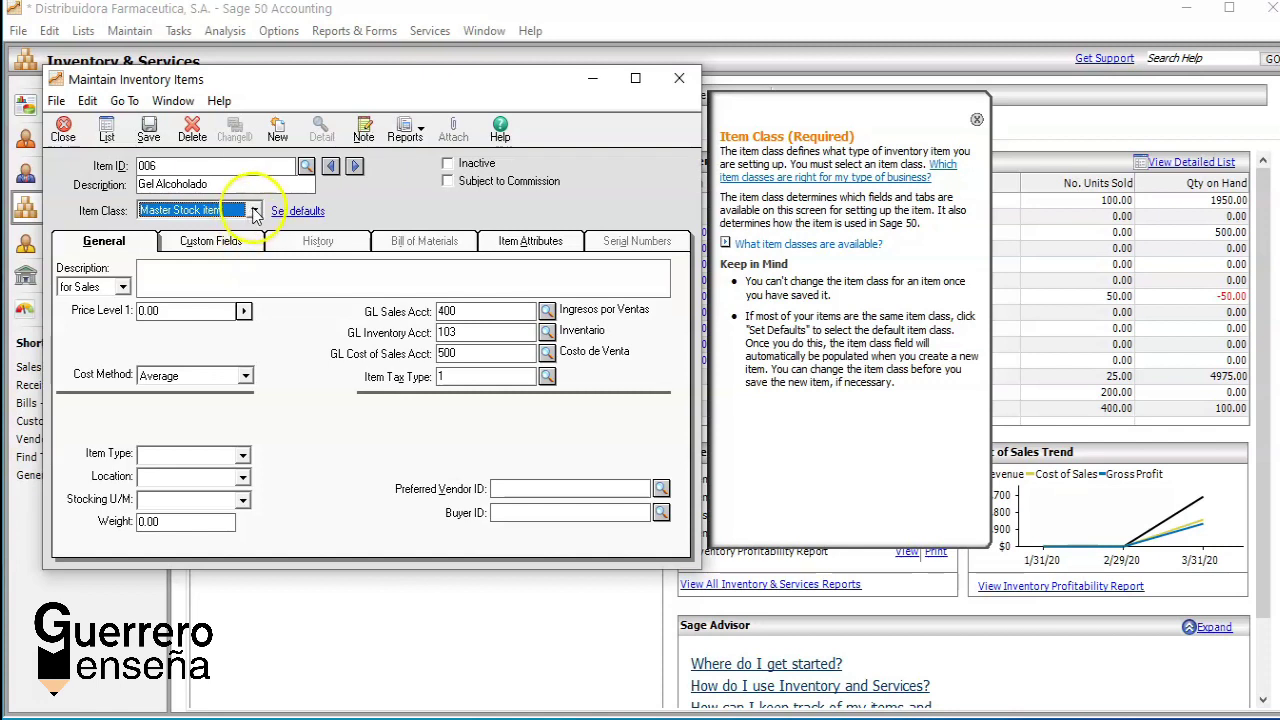
{"action": "left_click", "coordinate": [254, 210]}
{"action": "scroll", "coordinate": [240, 234], "scroll_direction": "up", "scroll_amount": 1}
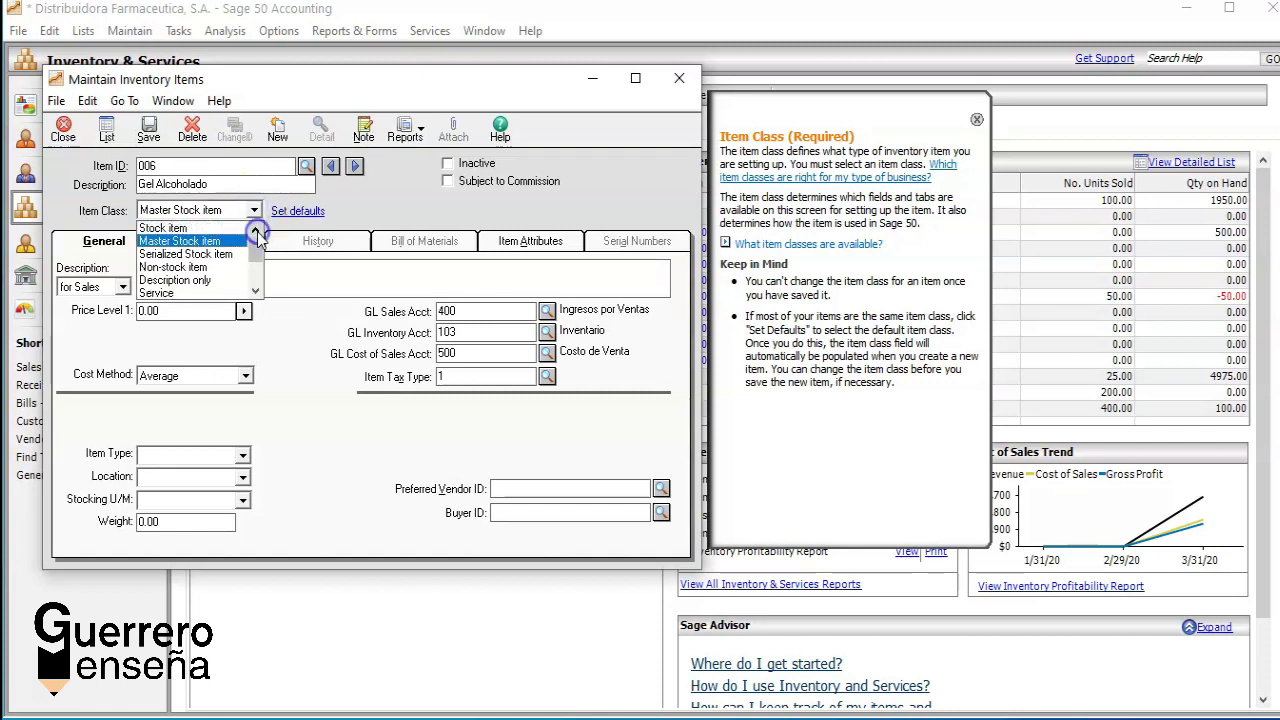
{"action": "left_click", "coordinate": [231, 230]}
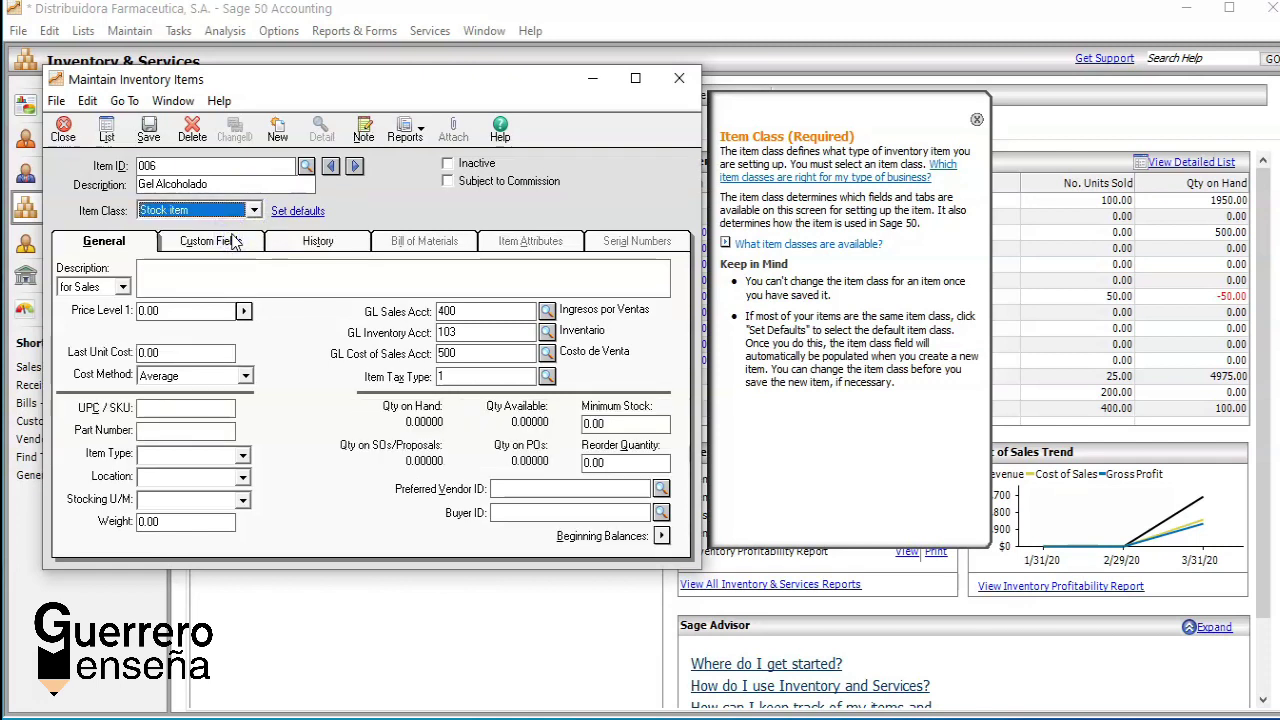
{"action": "left_click", "coordinate": [150, 130]}
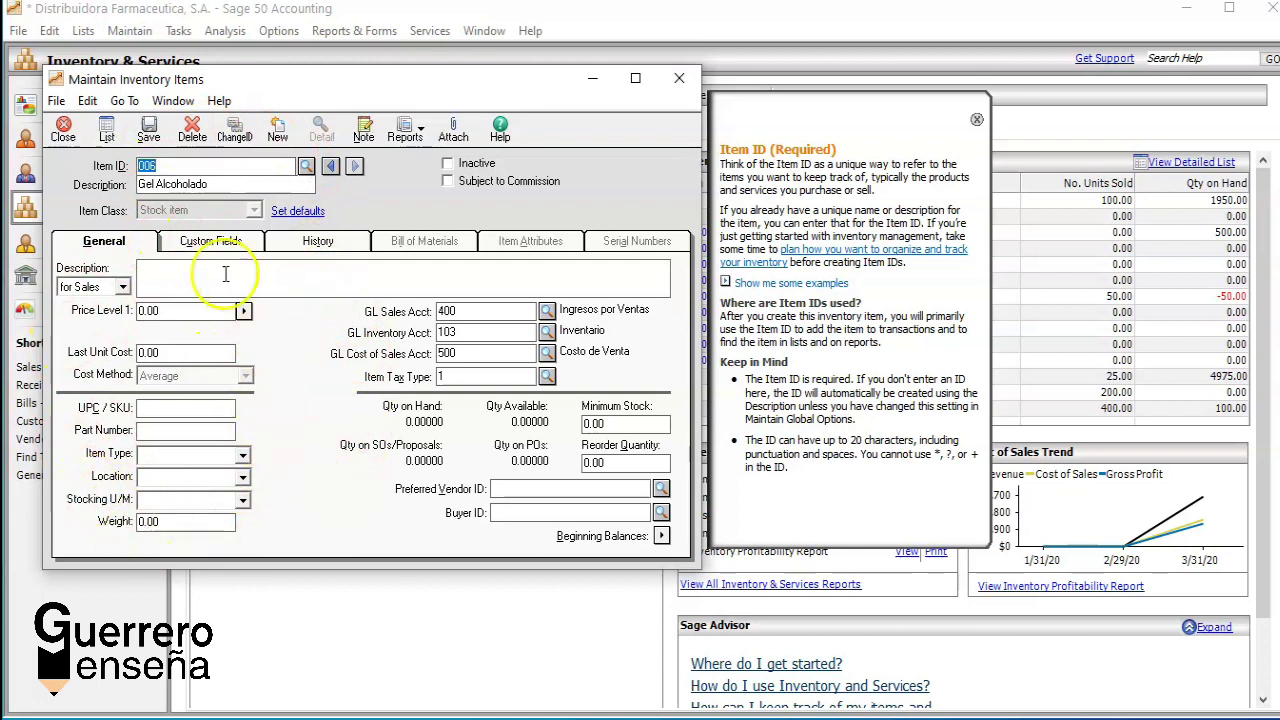
{"action": "left_click", "coordinate": [58, 136]}
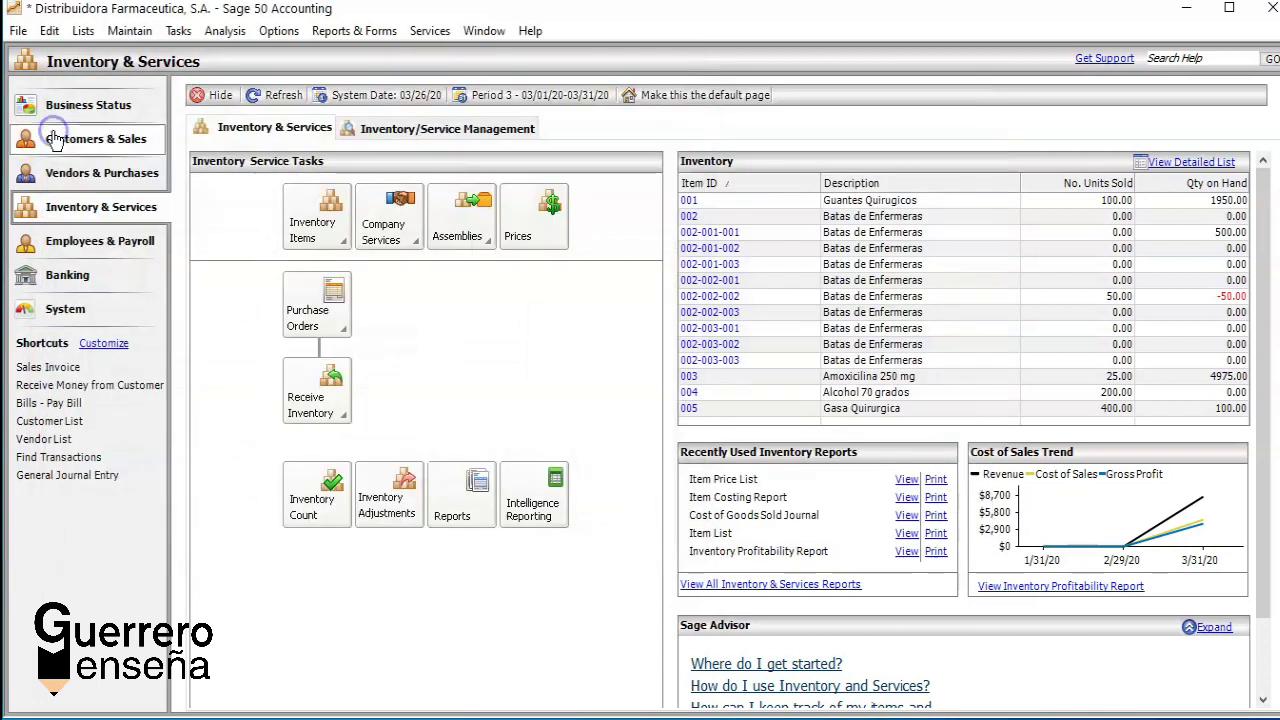